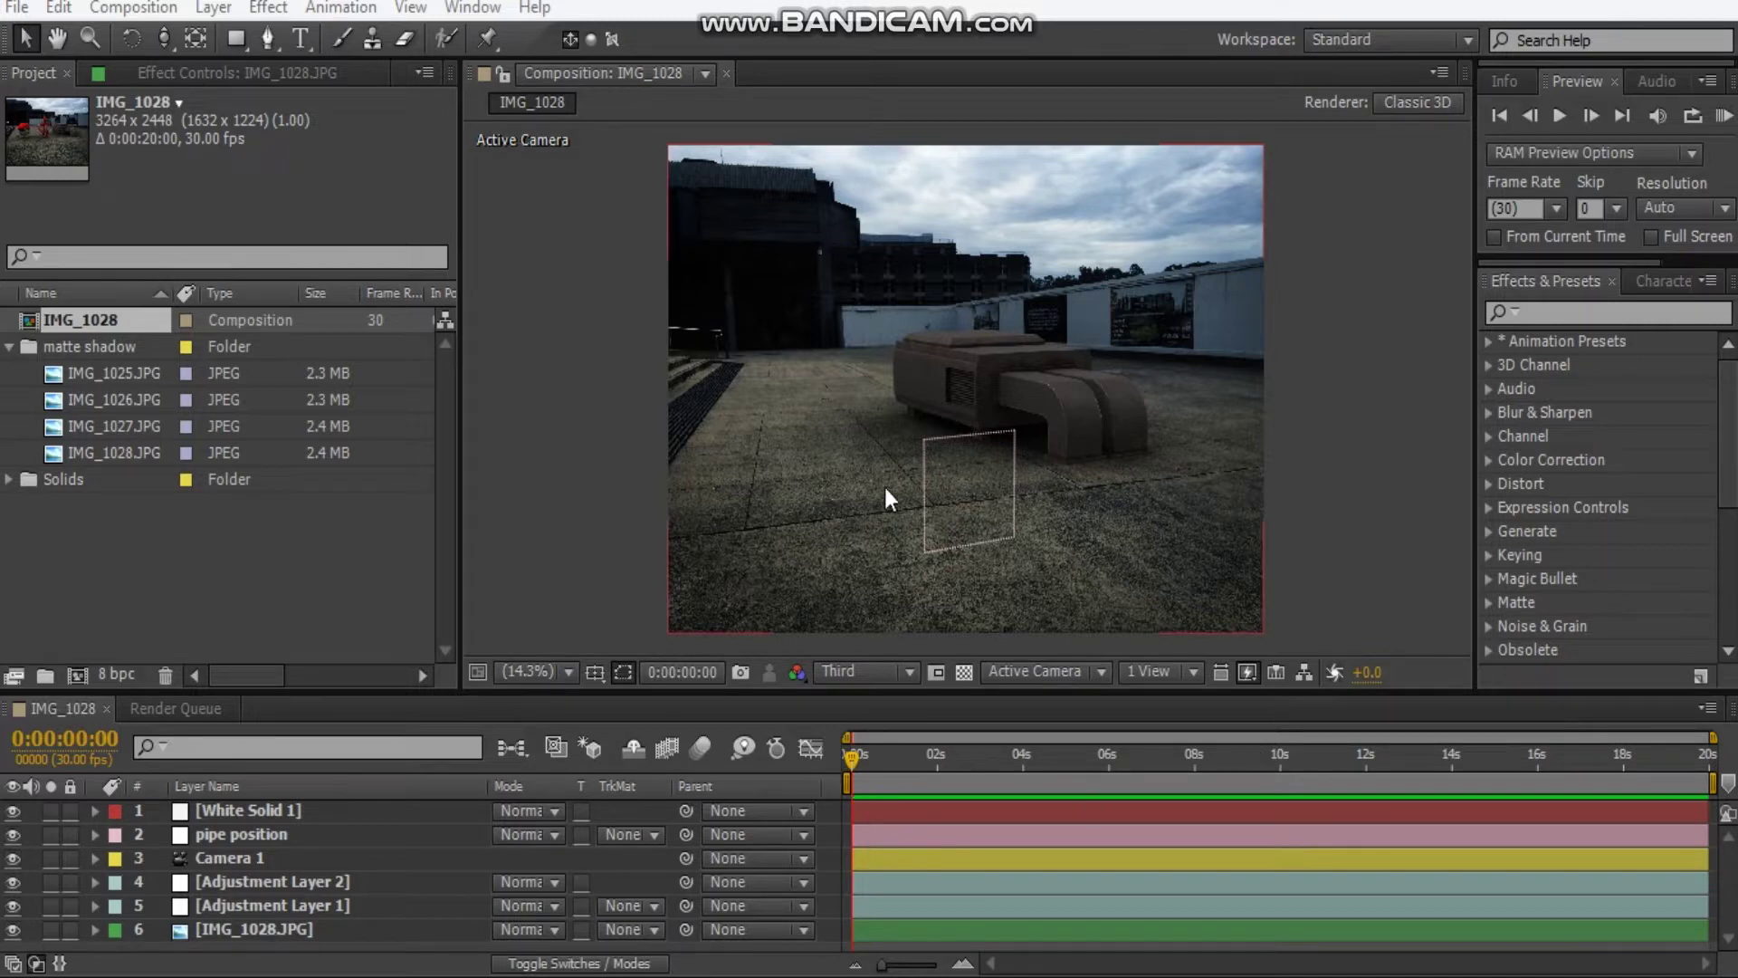
Review the existing rooftop composite, selecting and then deselecting the photo layer
scroll(1106, 417, "up", 2)
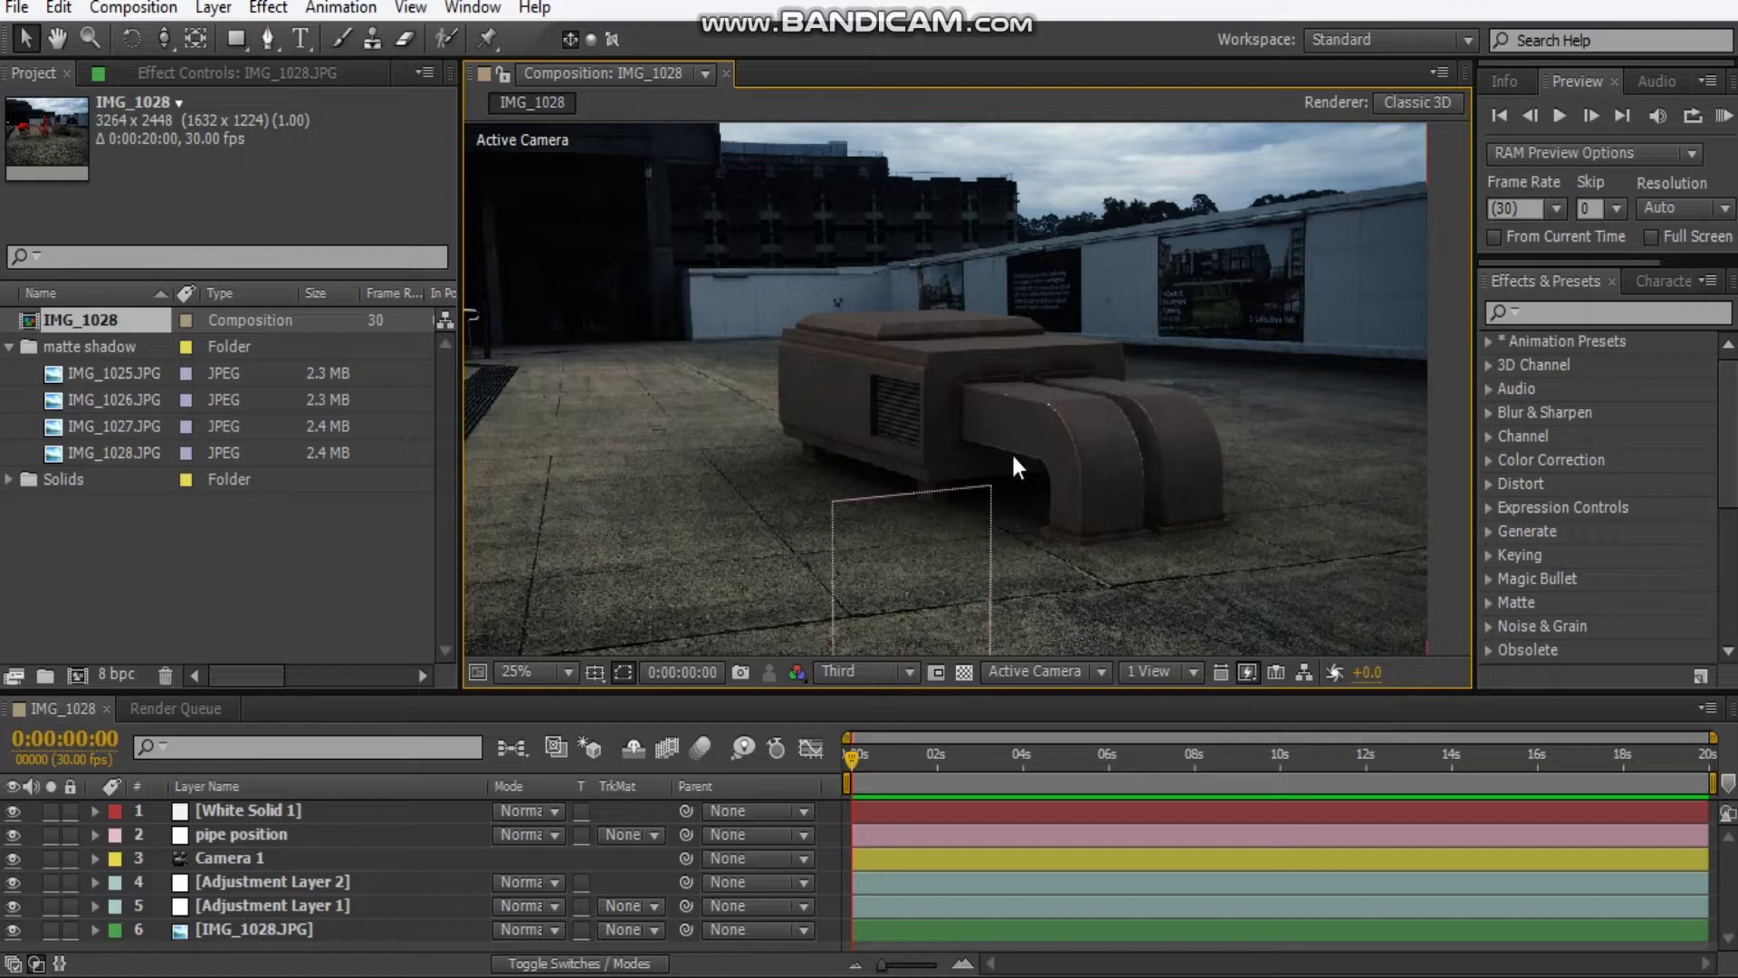
scroll(1122, 493, "down", 2)
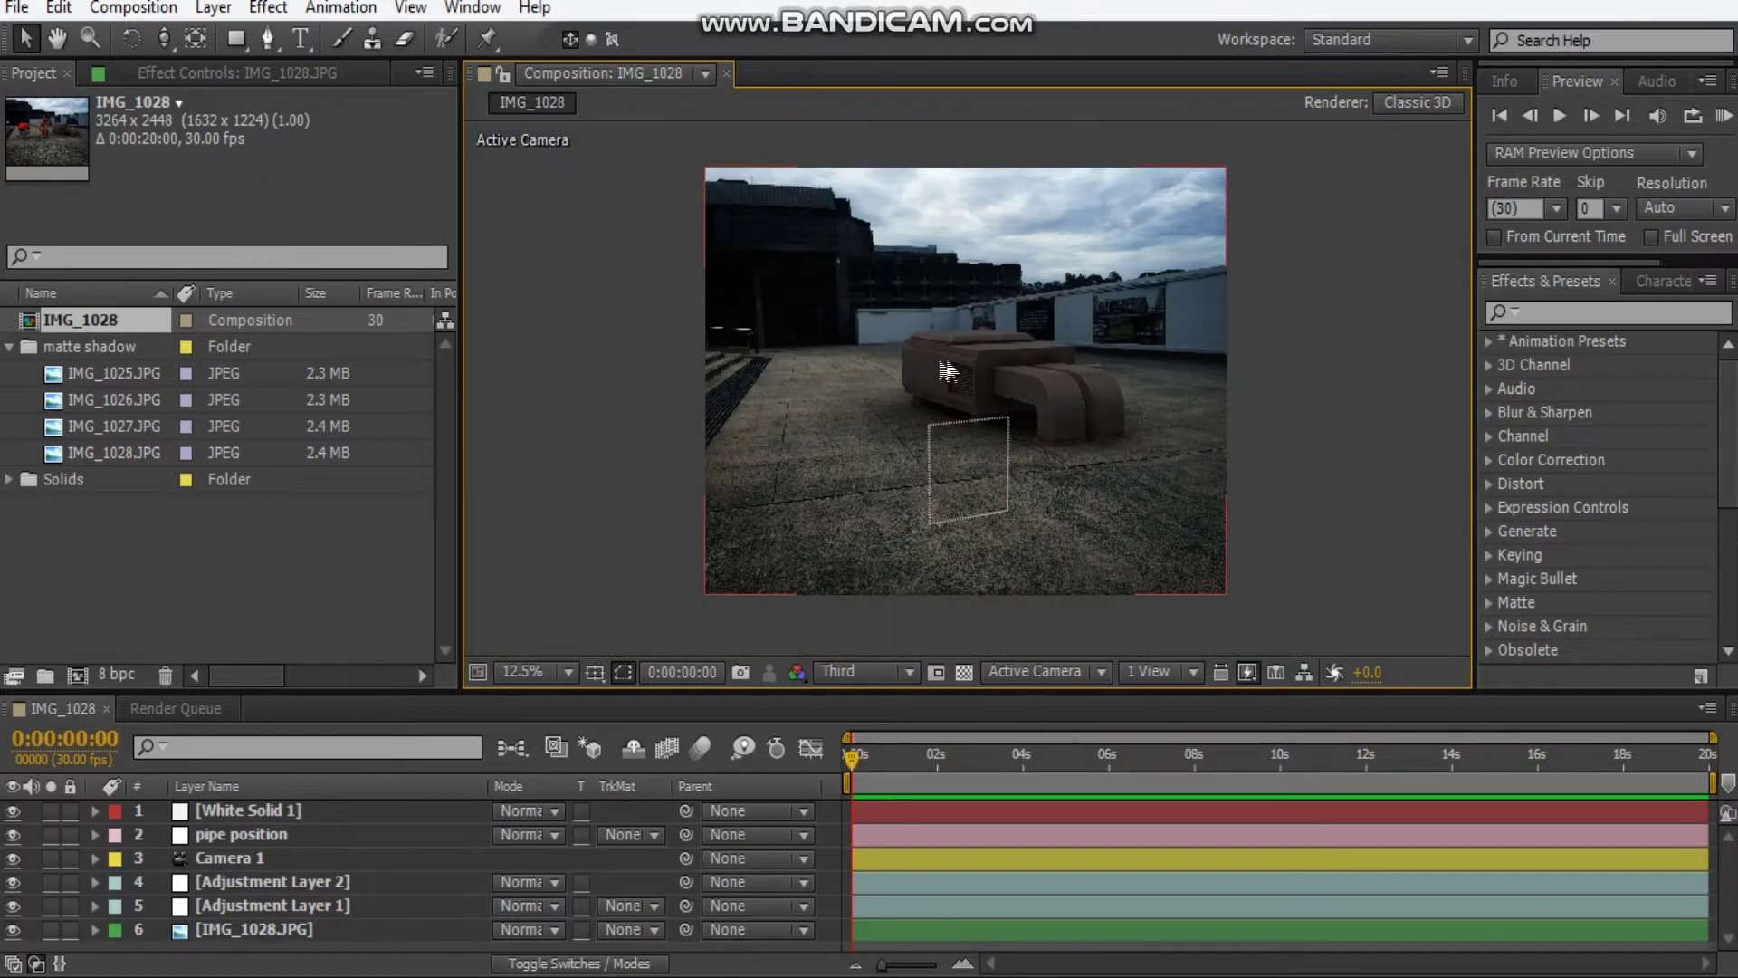
left_click(317, 932)
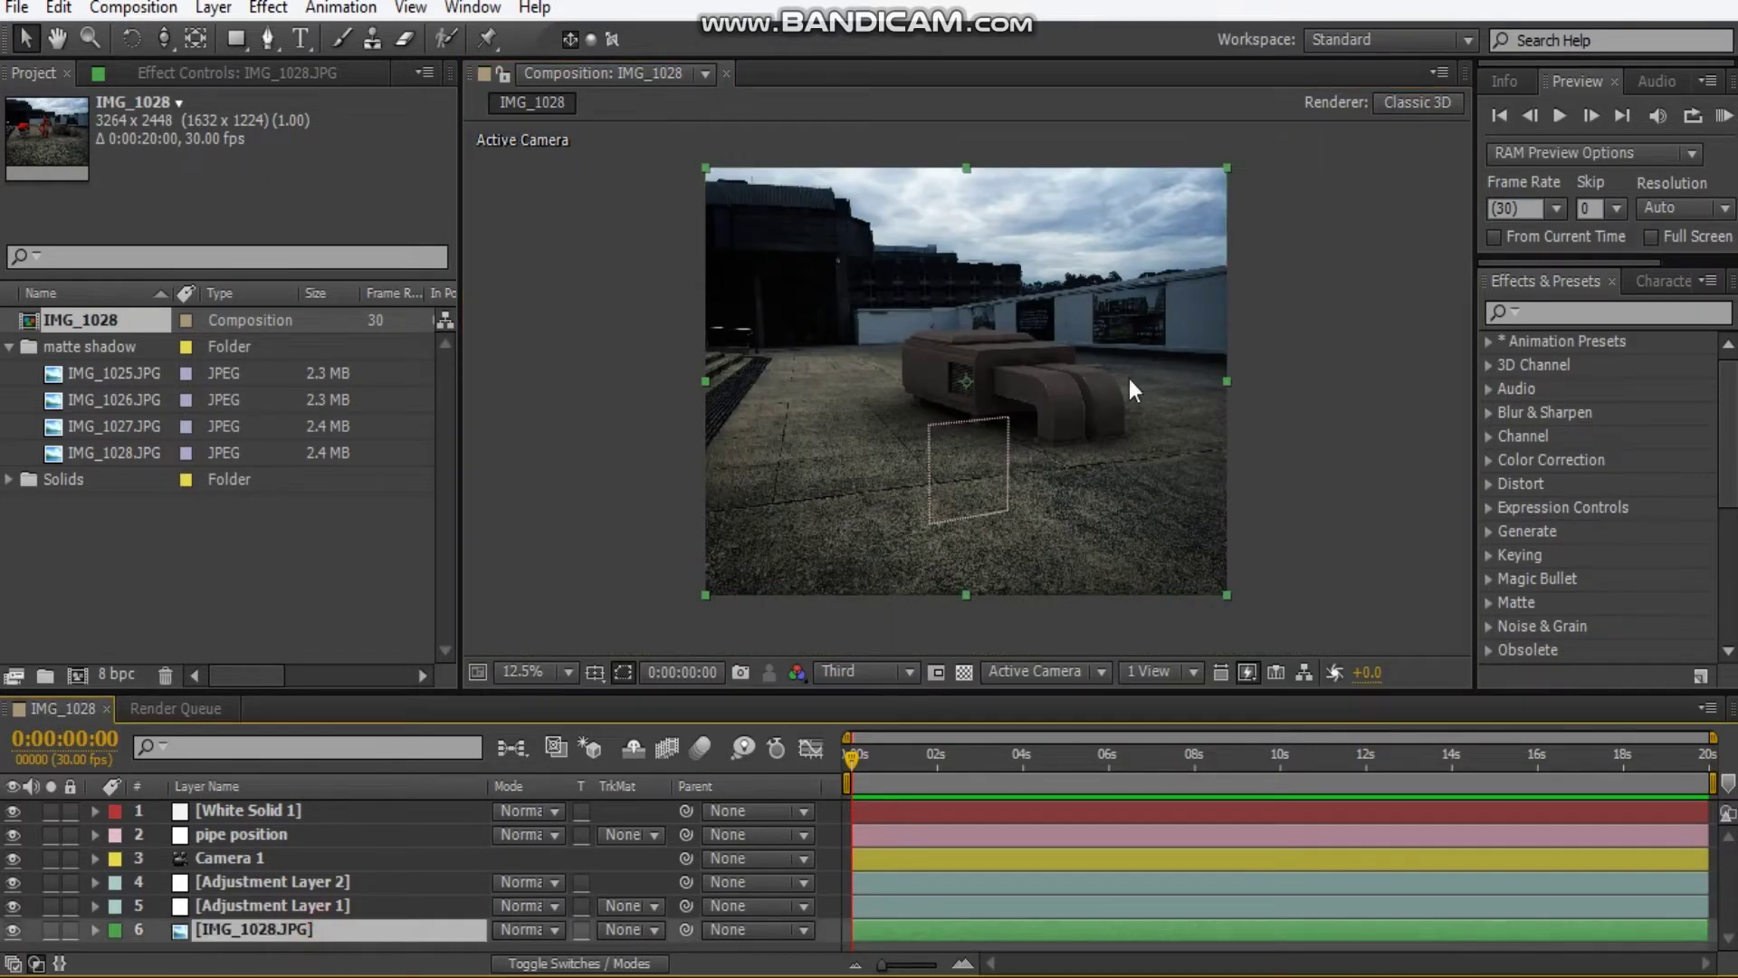
left_click_drag(1136, 370, 1169, 356)
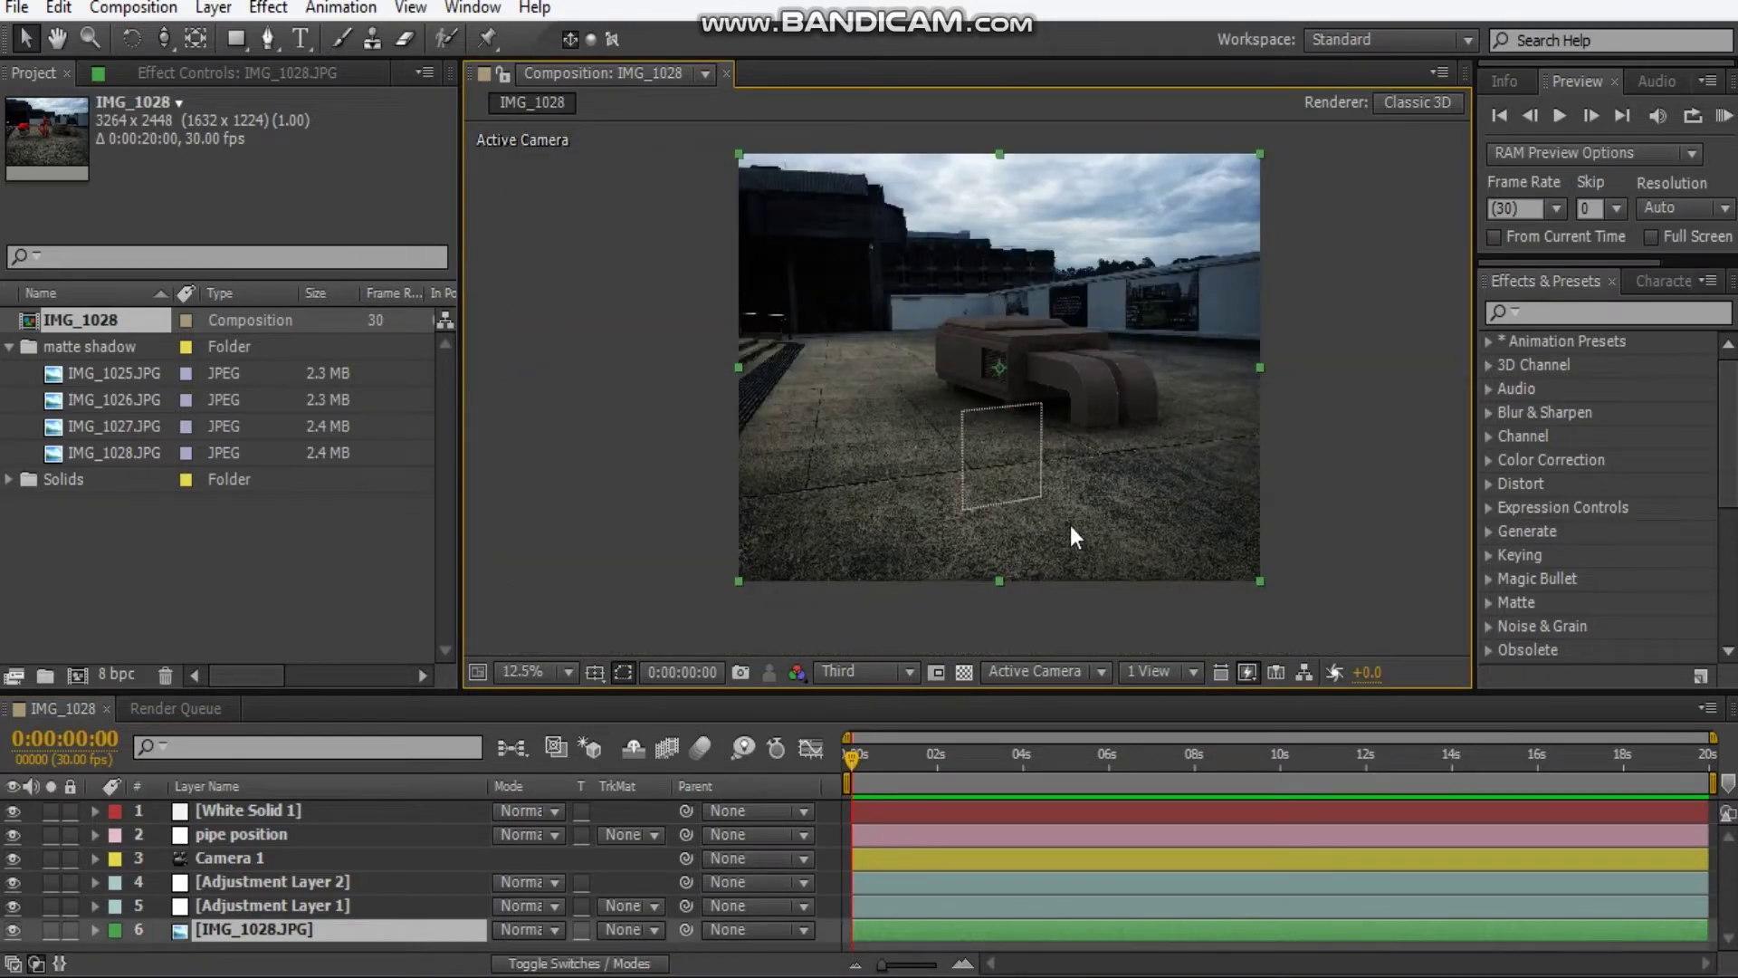
left_click(1328, 384)
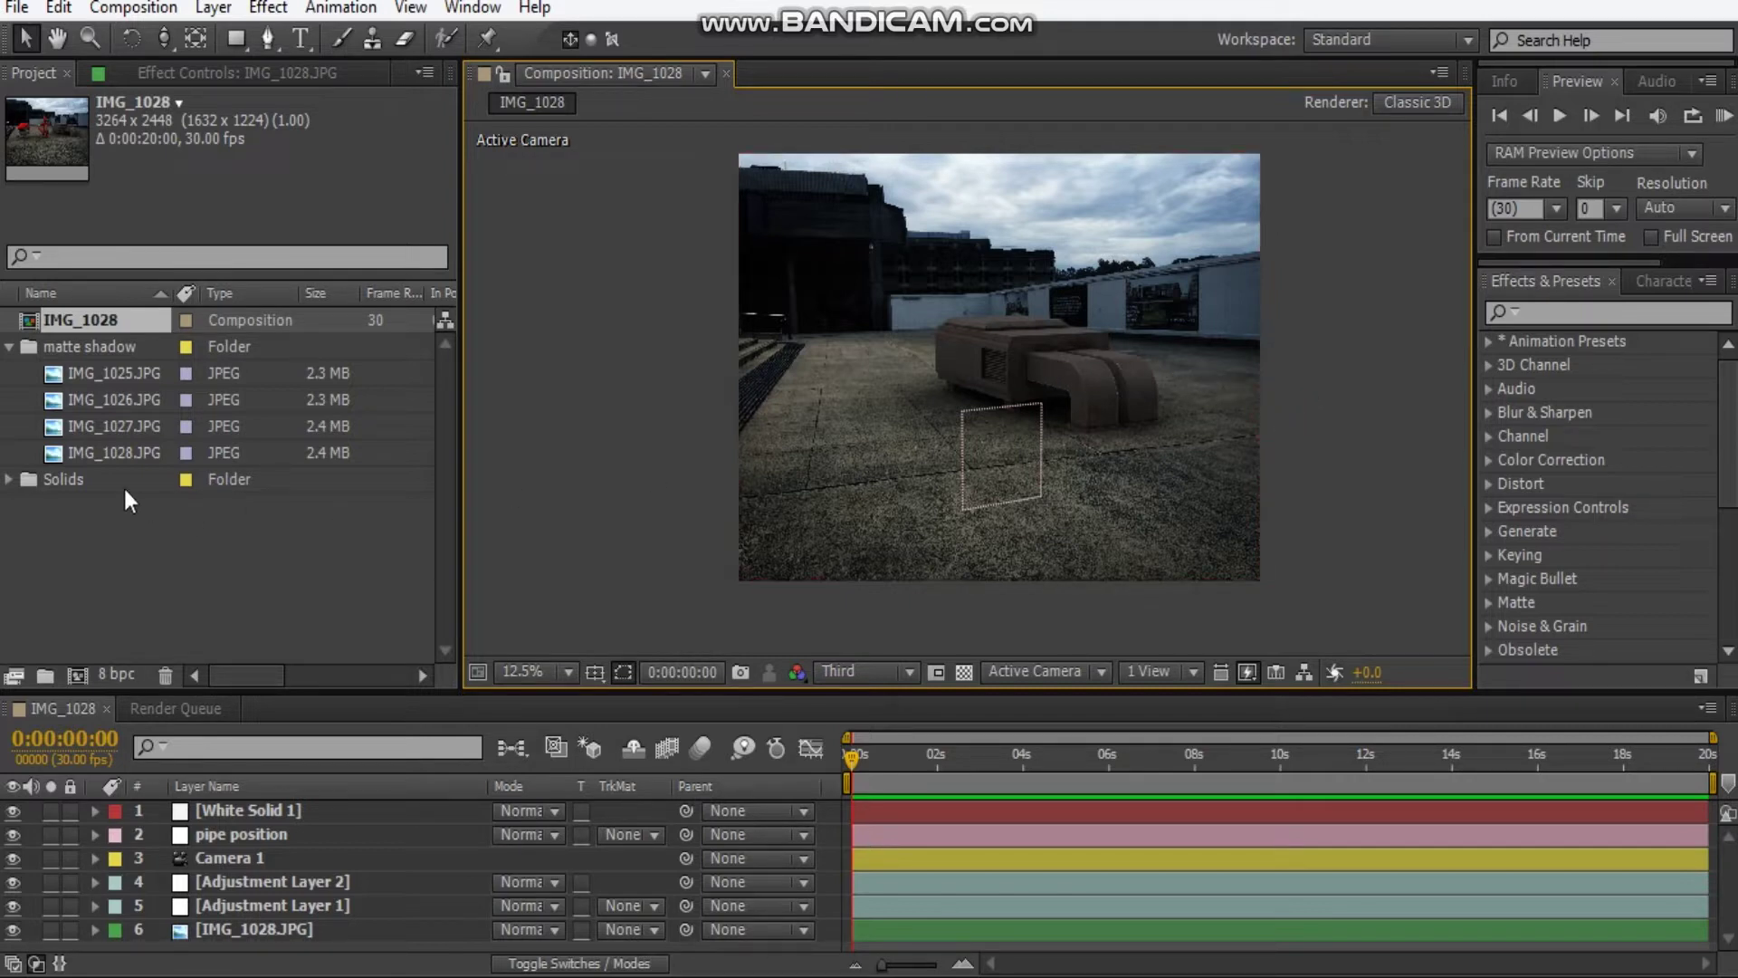
Build a new composition, IMG_1029, from the IMG_1028.JPG photo in the Project panel
left_click(8, 357)
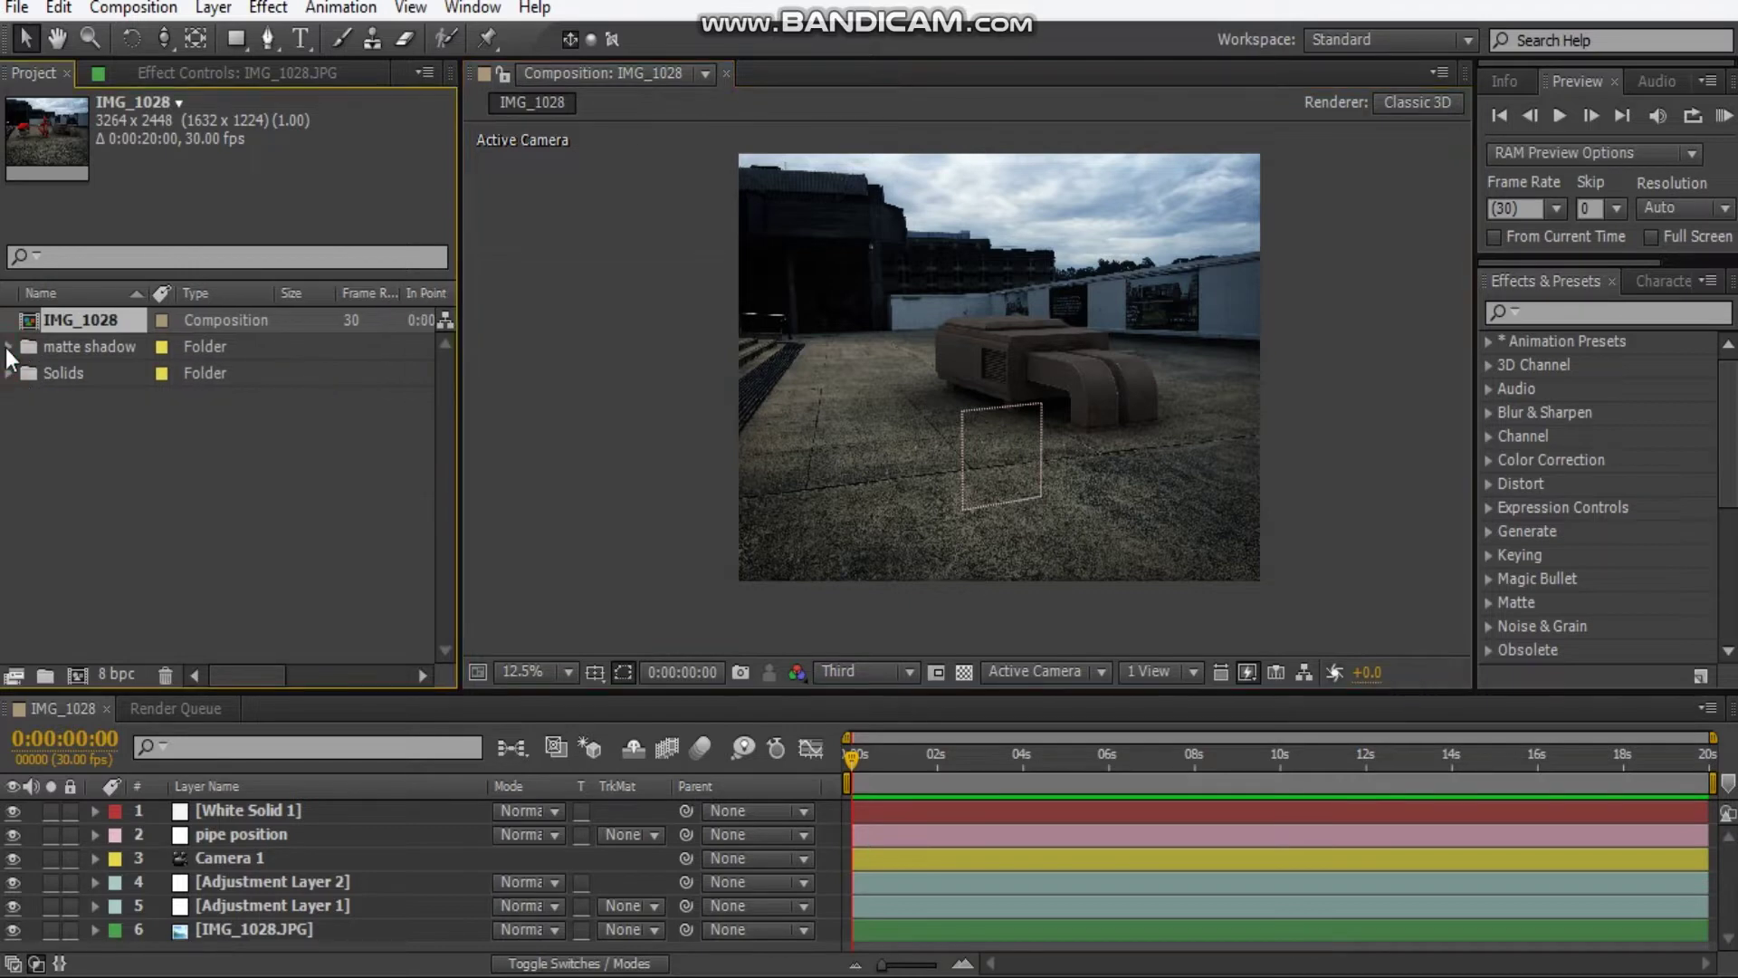
left_click(139, 450)
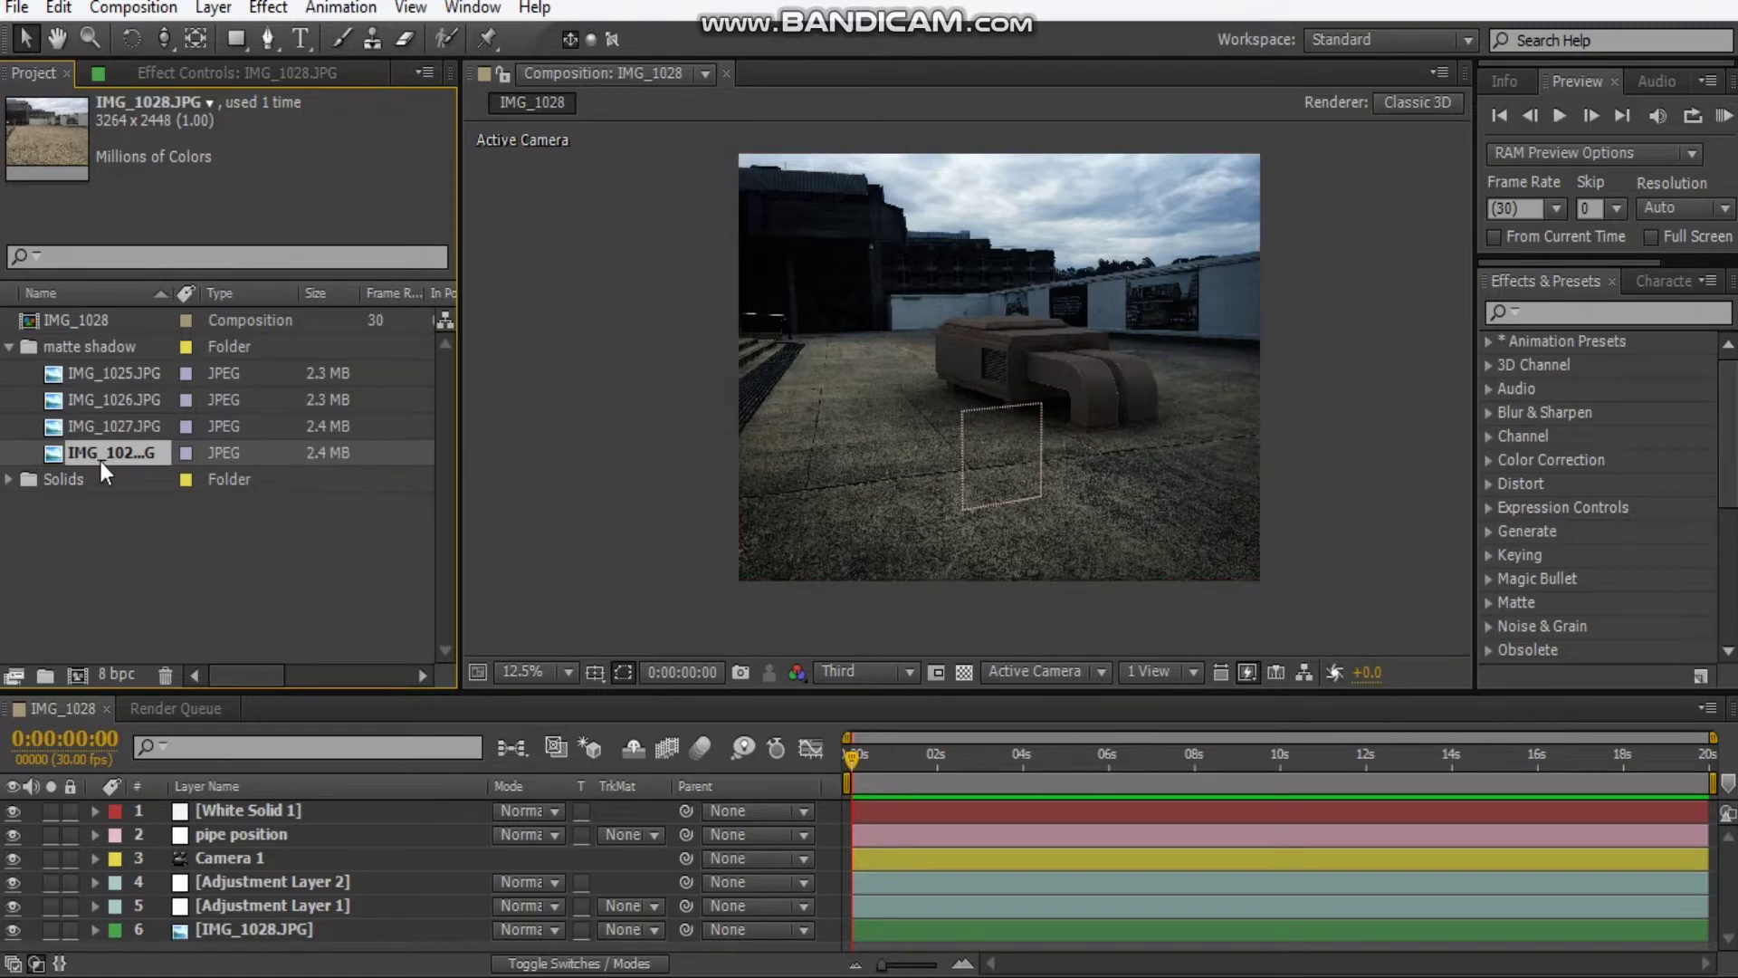
left_click(629, 420)
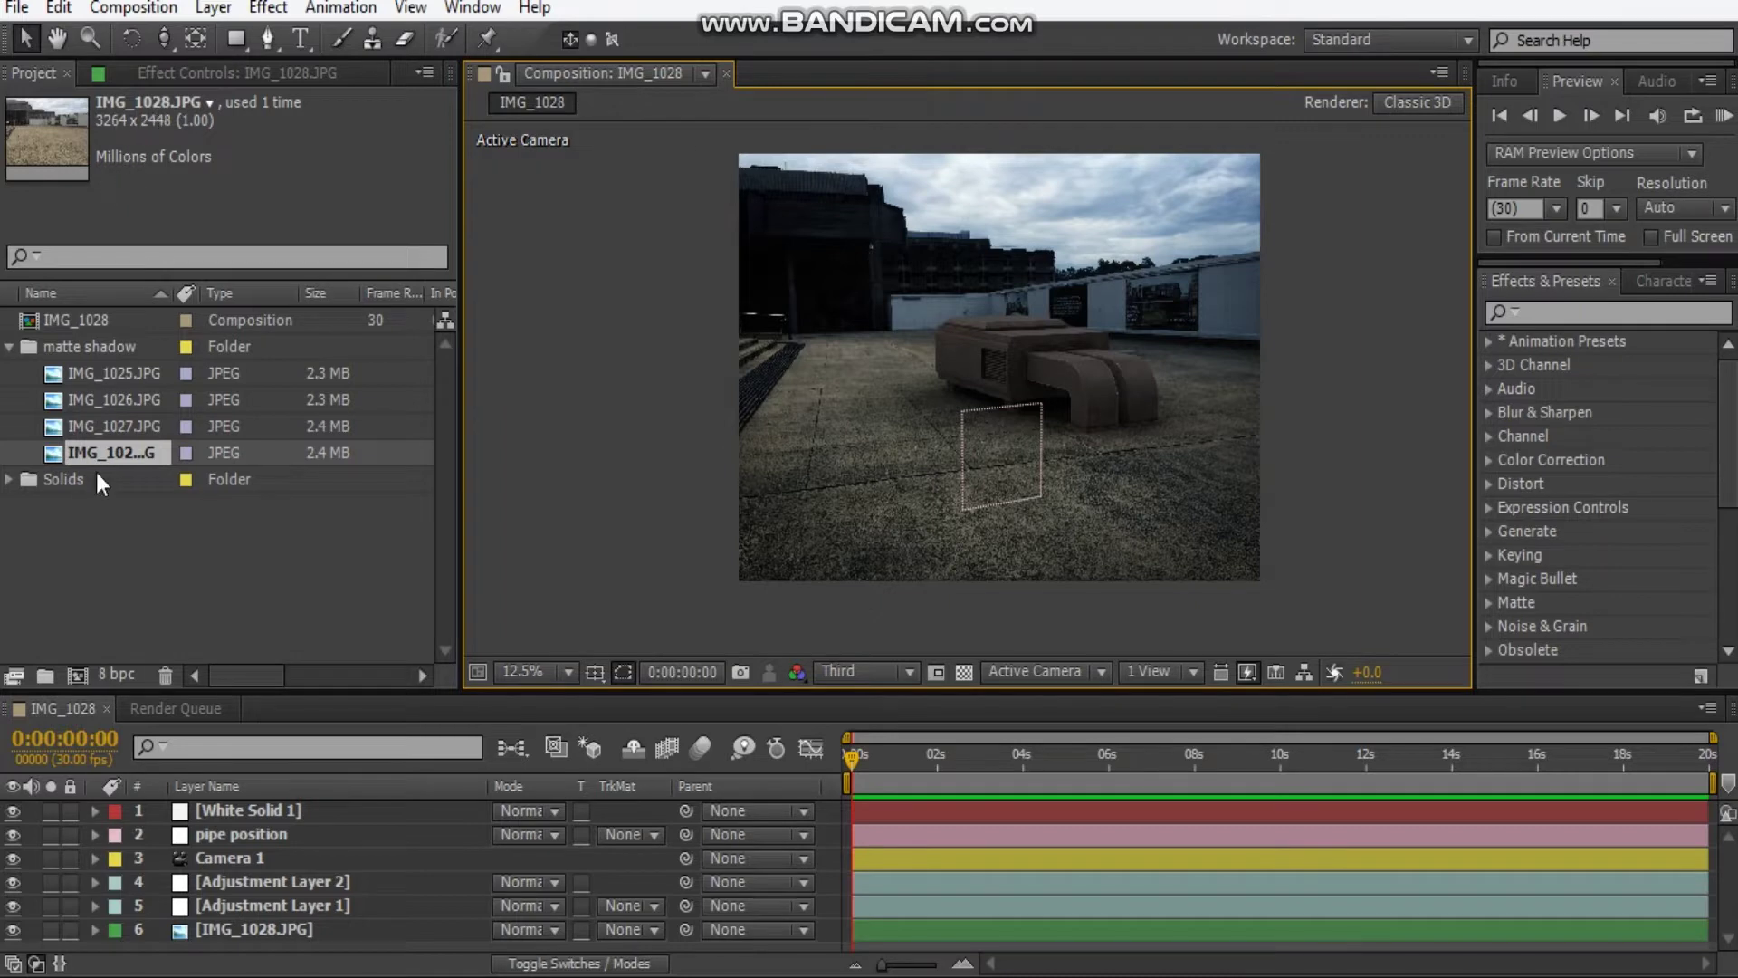
left_click_drag(101, 455, 79, 675)
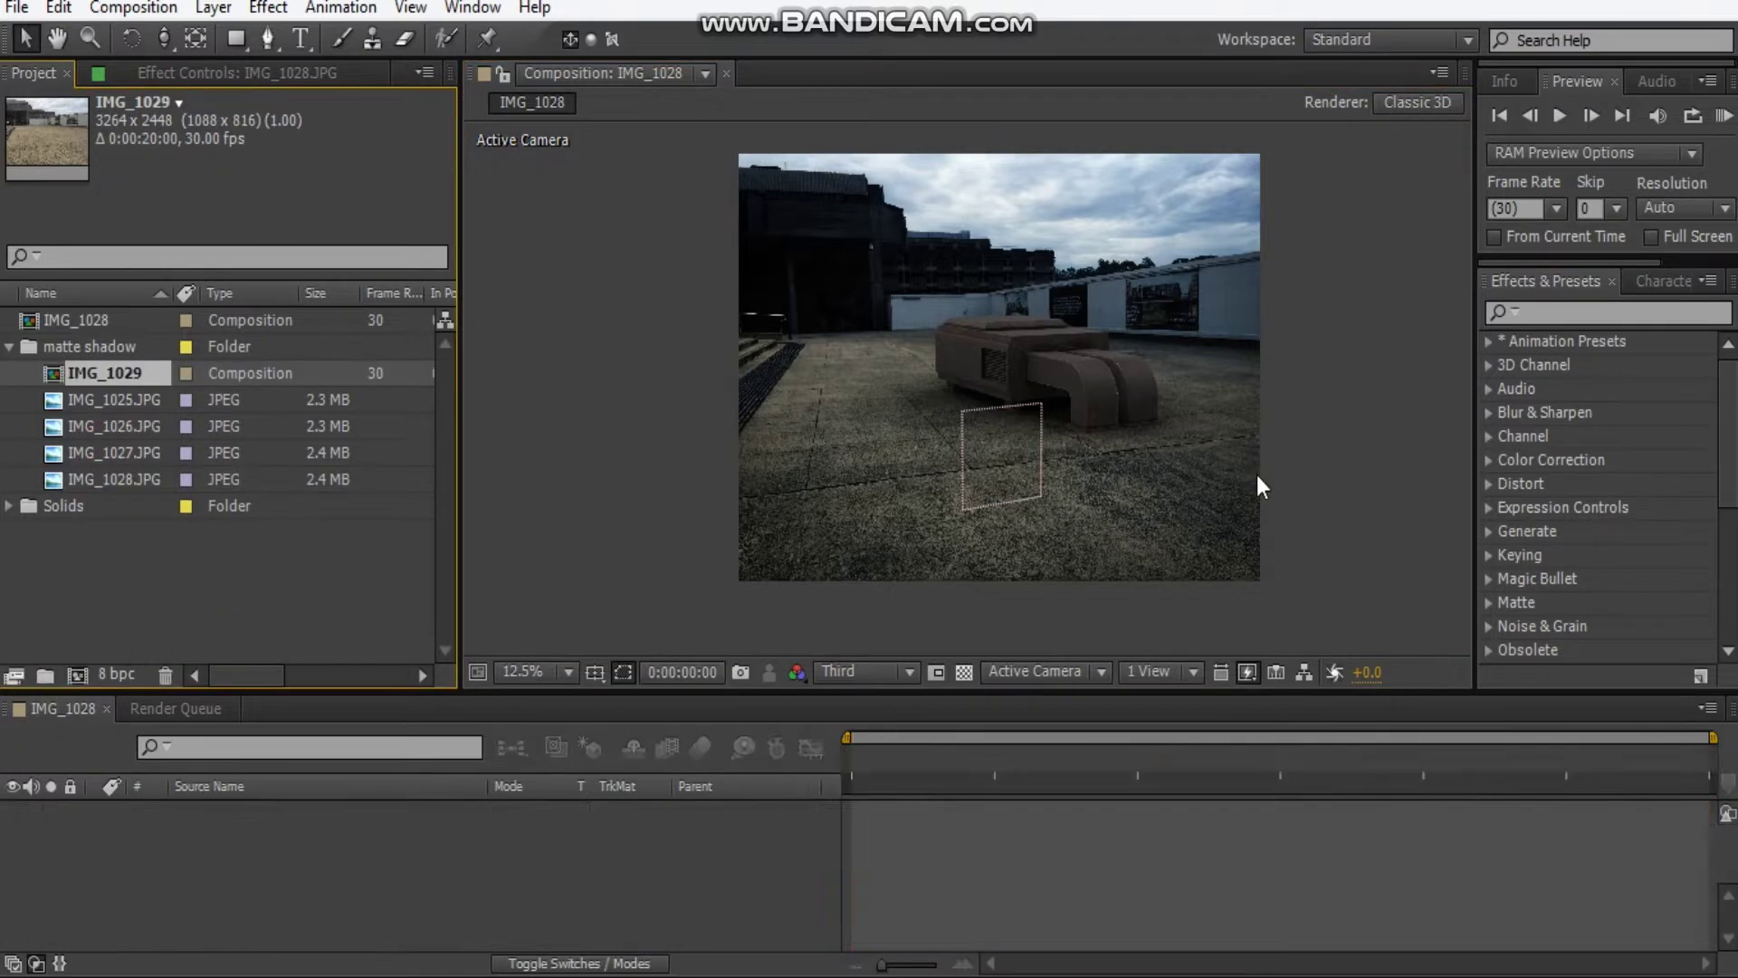
left_click(1322, 448)
left_click_drag(1017, 461, 1027, 423)
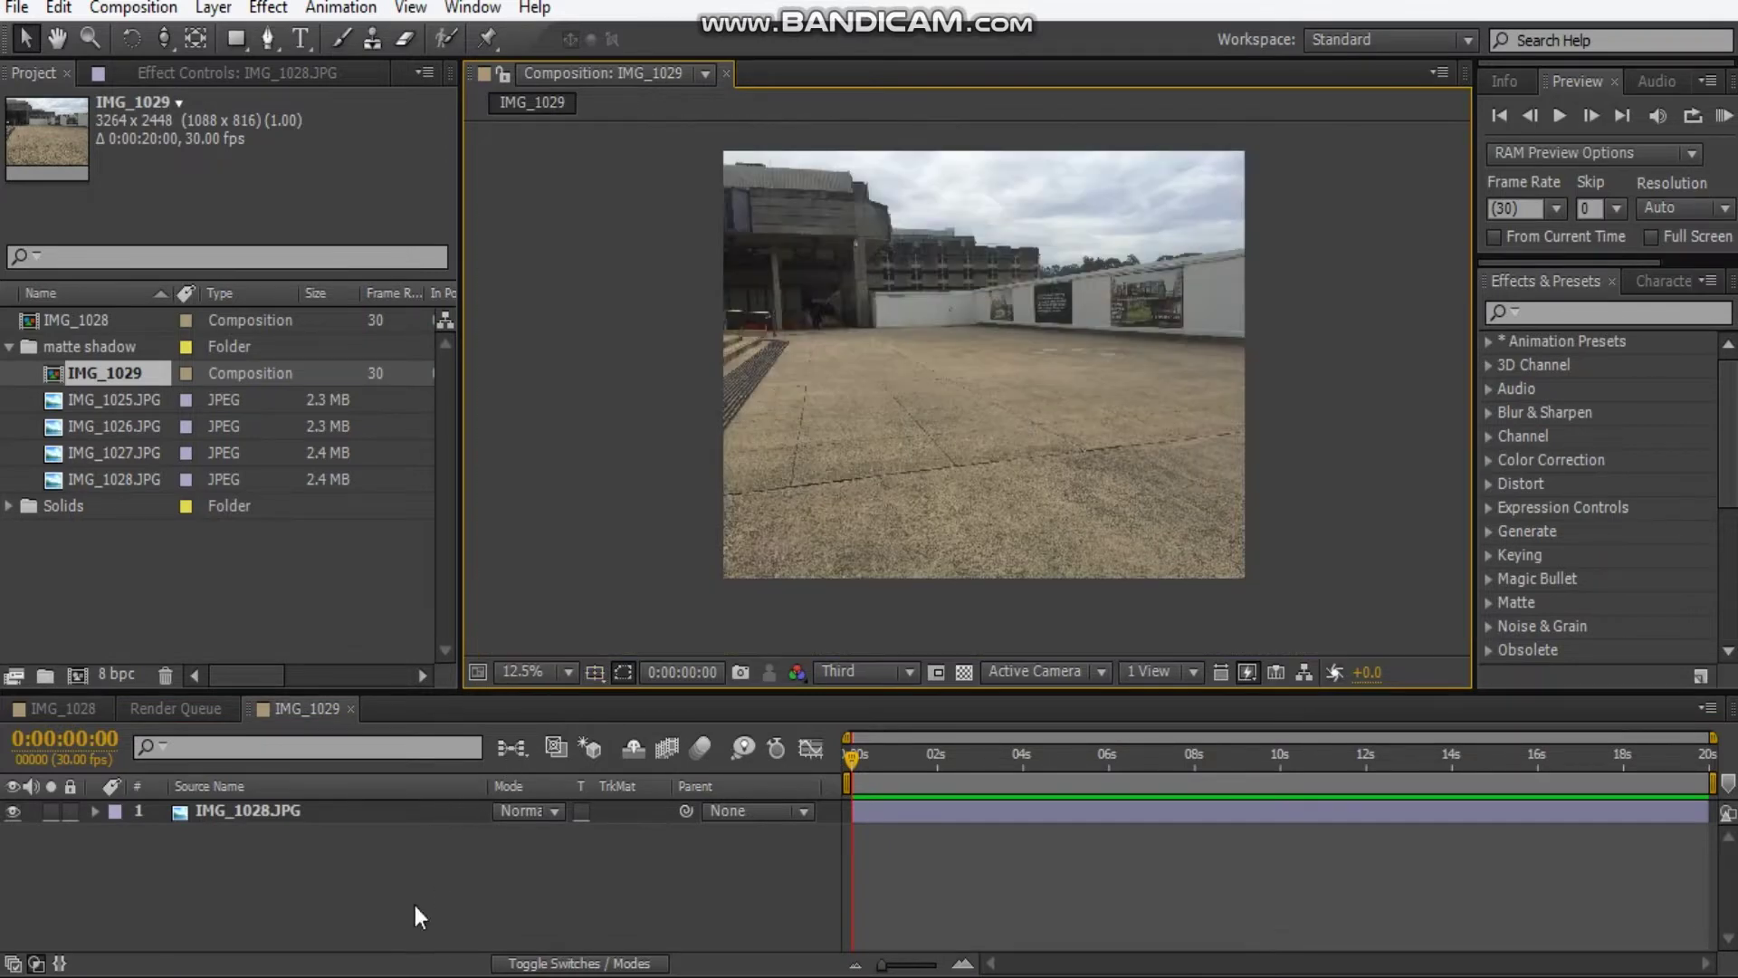
Add an adjustment layer above the photo with Ctrl+Alt+Y and start renaming it
left_click(412, 907)
key("ctrl+alt+y")
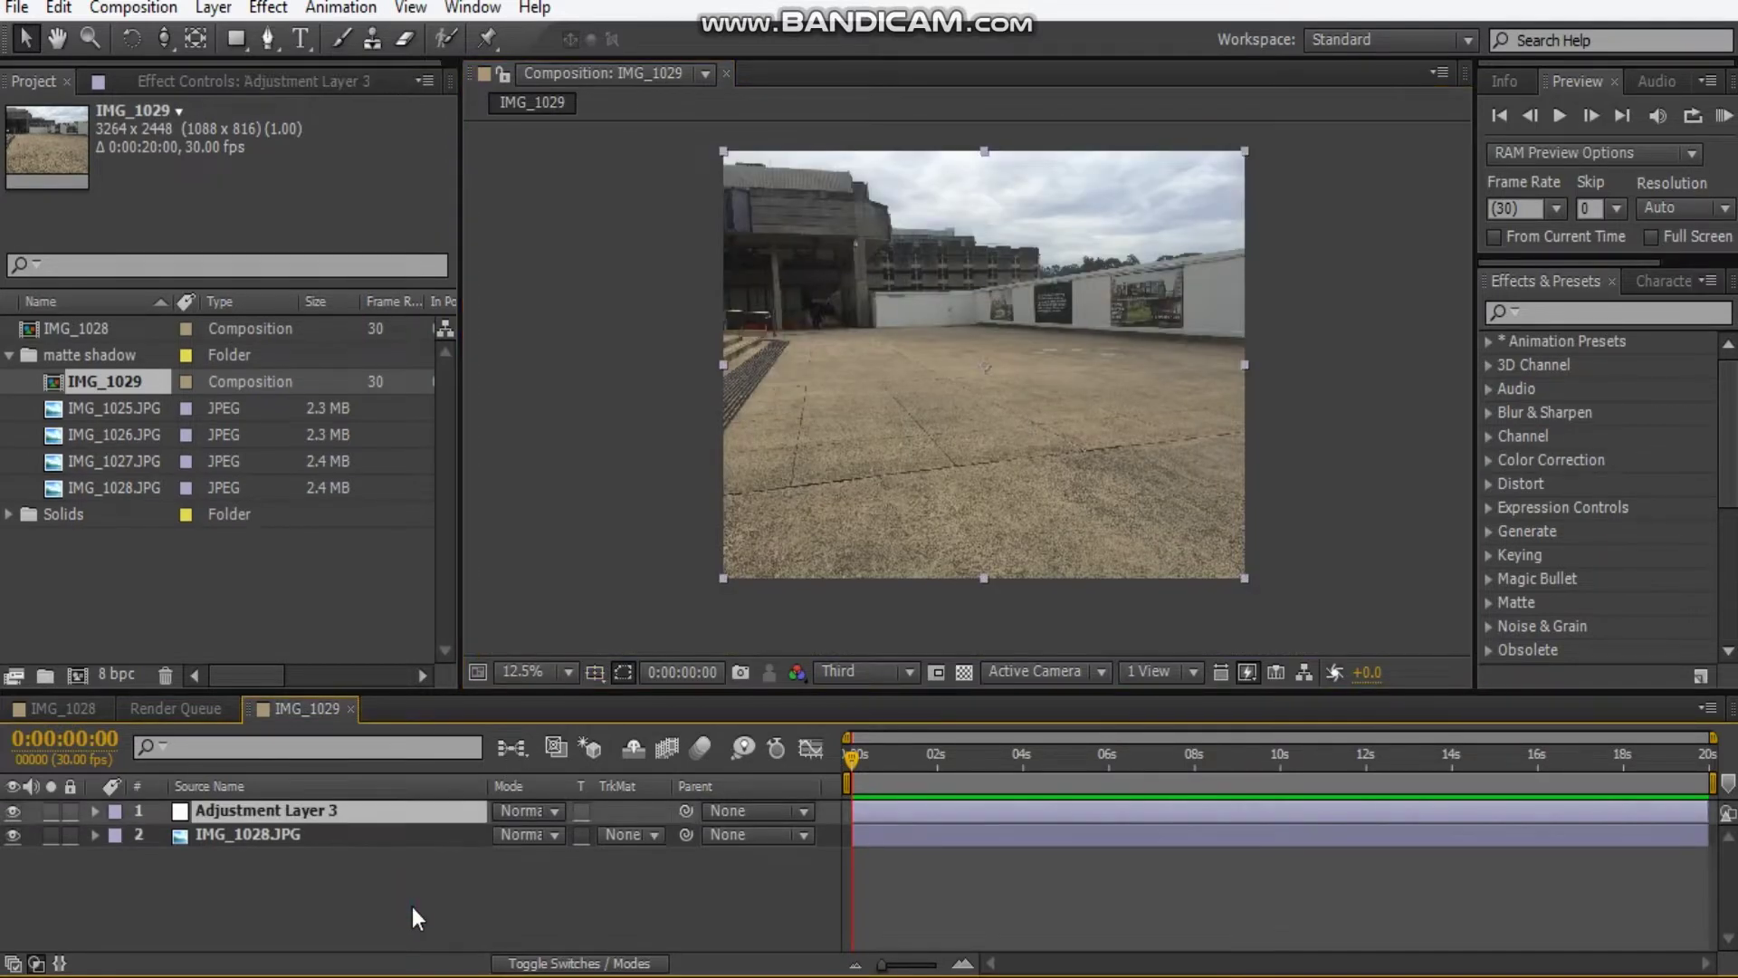
key("Return")
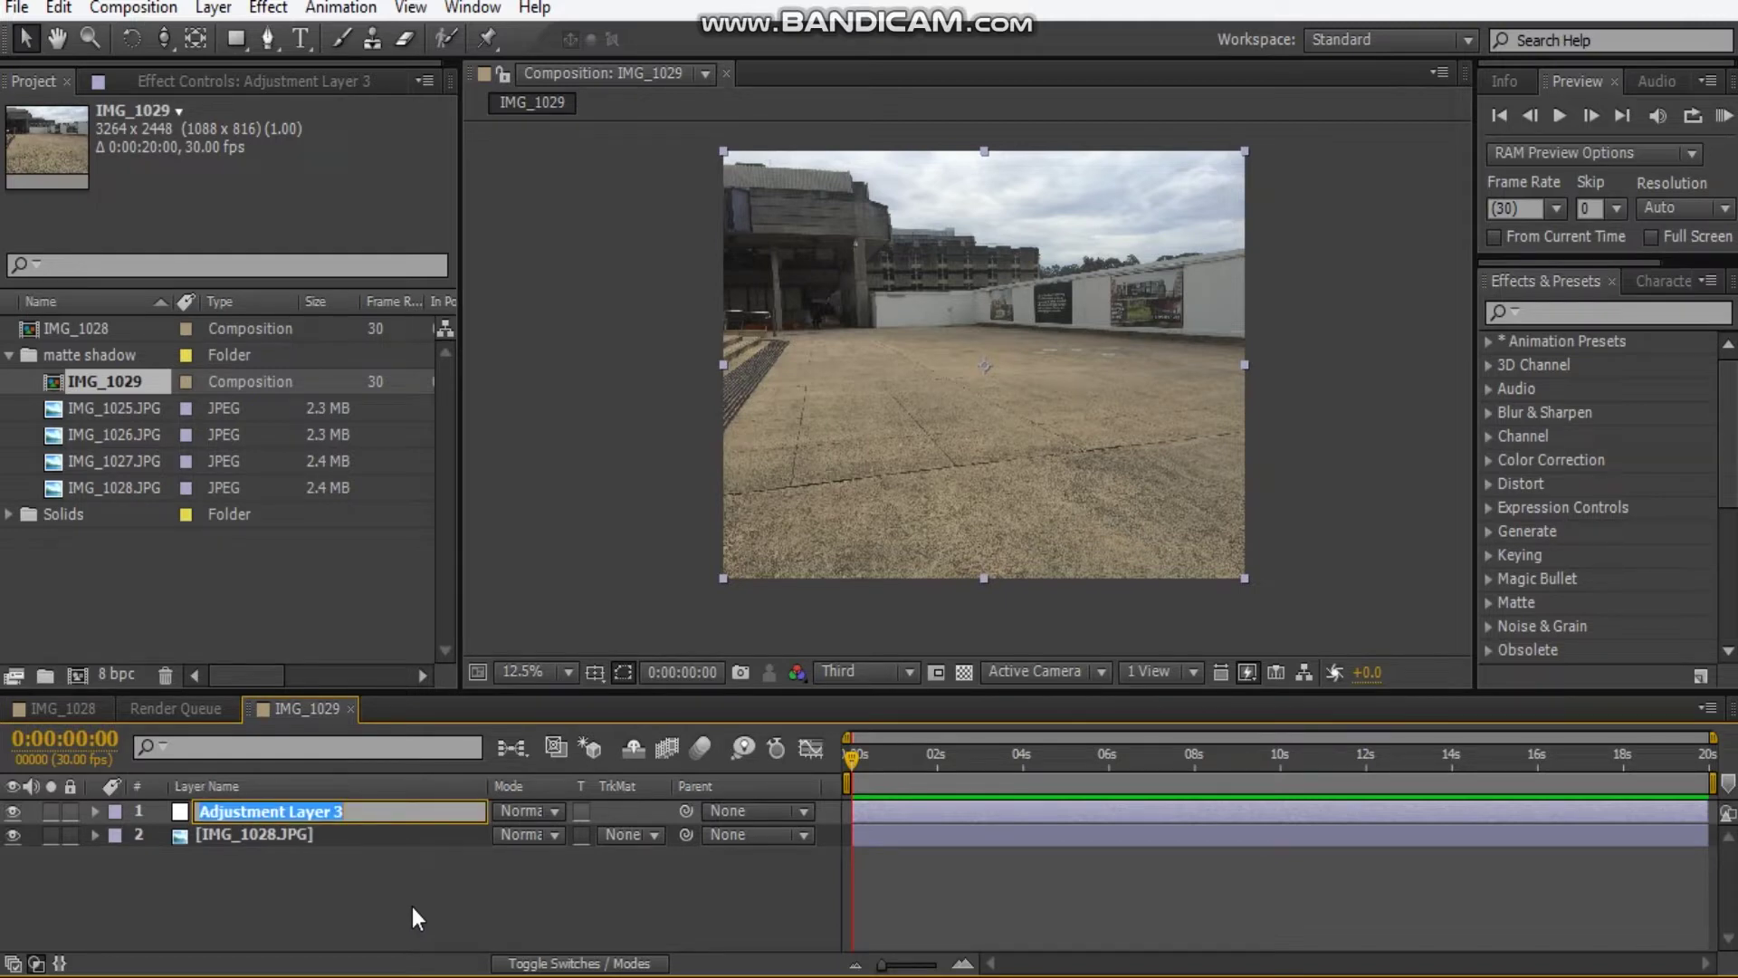
Name the adjustment layer CC and apply the Tint effect to it
type("CC")
left_click(360, 915)
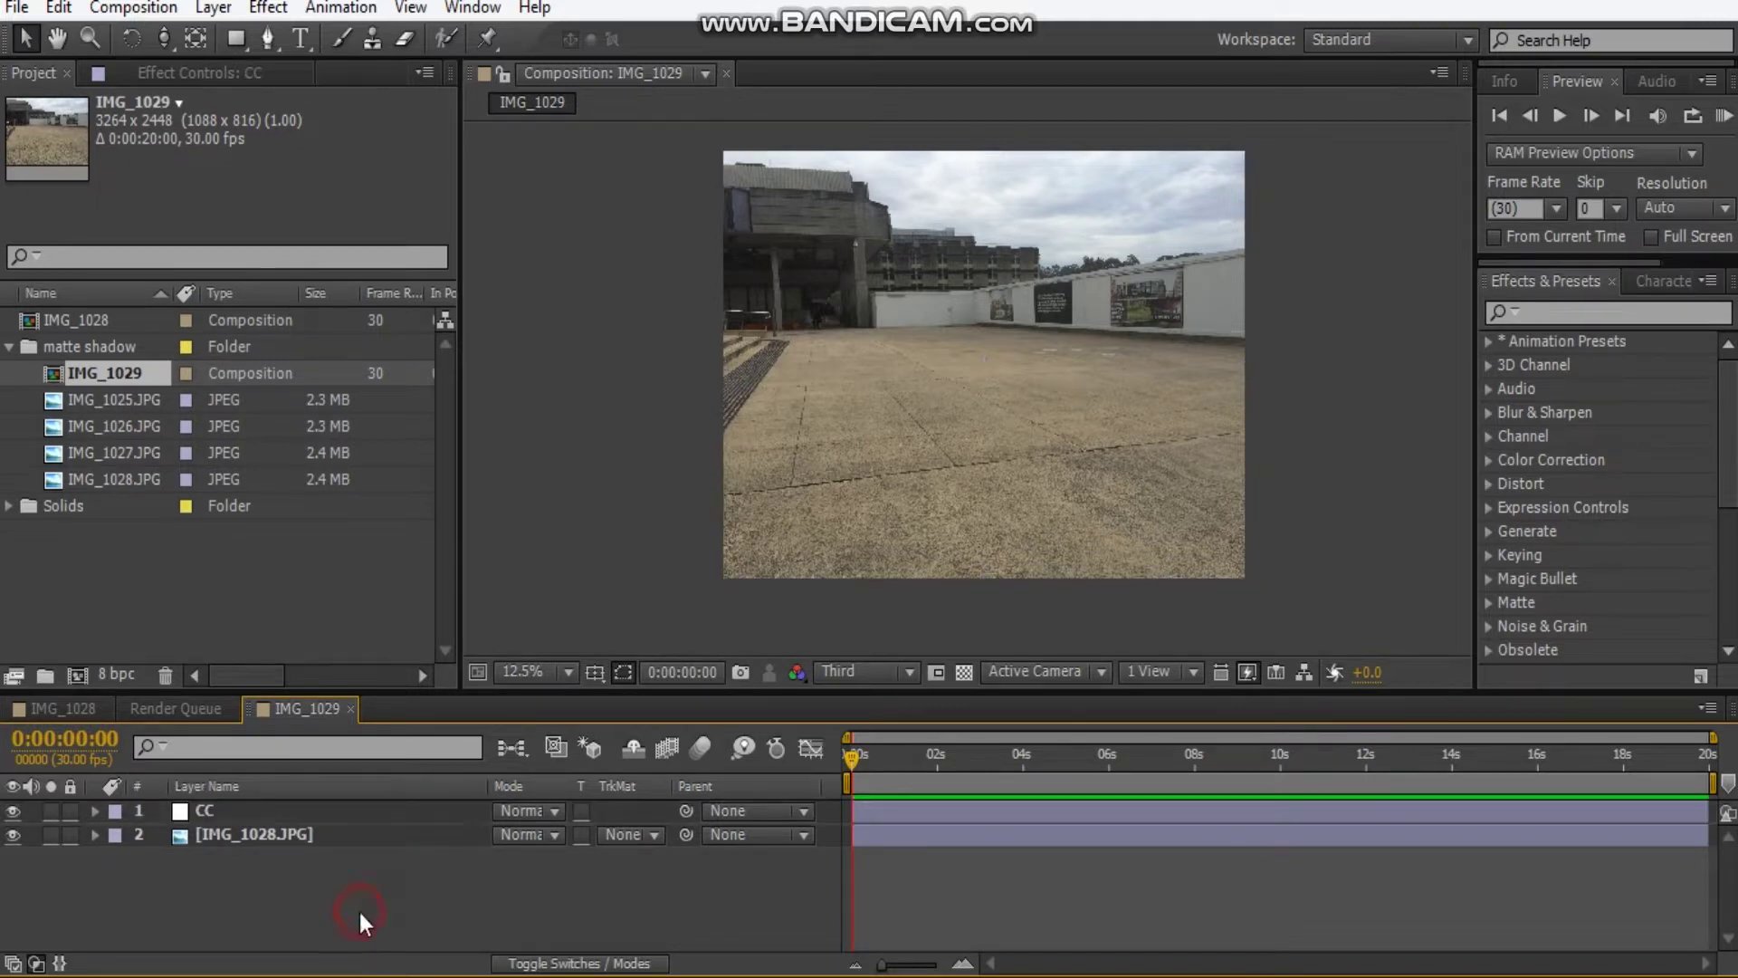
left_click(243, 73)
right_click(231, 225)
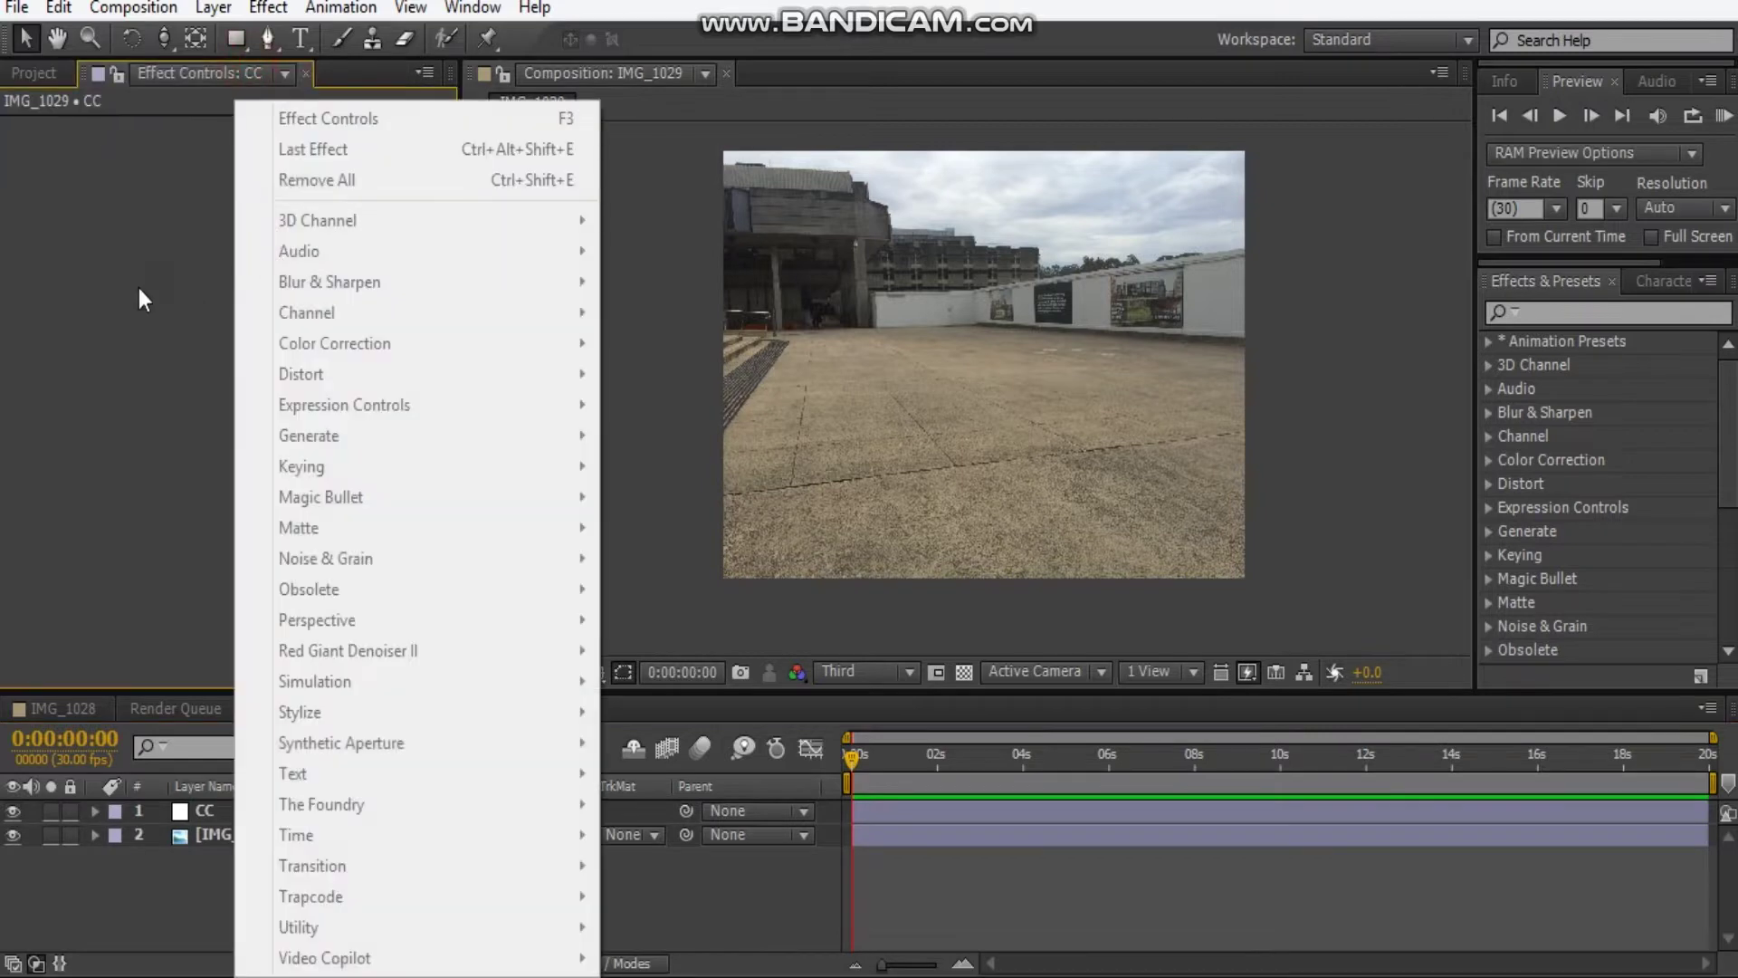
left_click(139, 295)
left_click(335, 812)
right_click(183, 269)
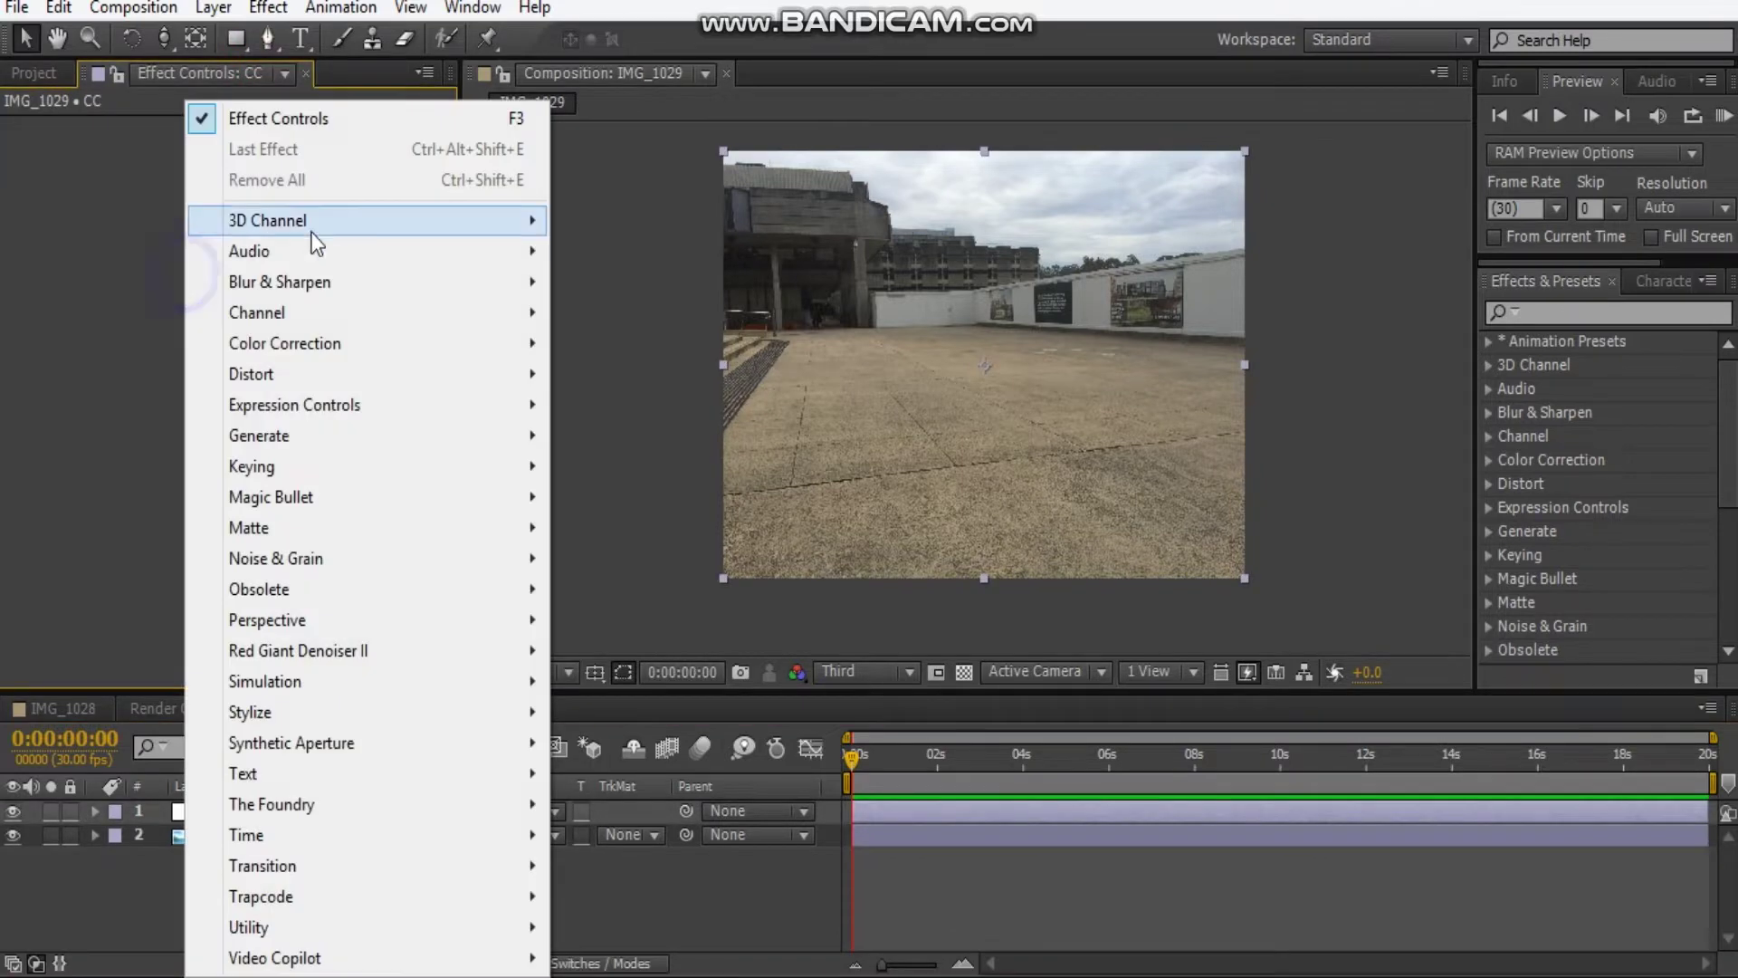
left_click(363, 352)
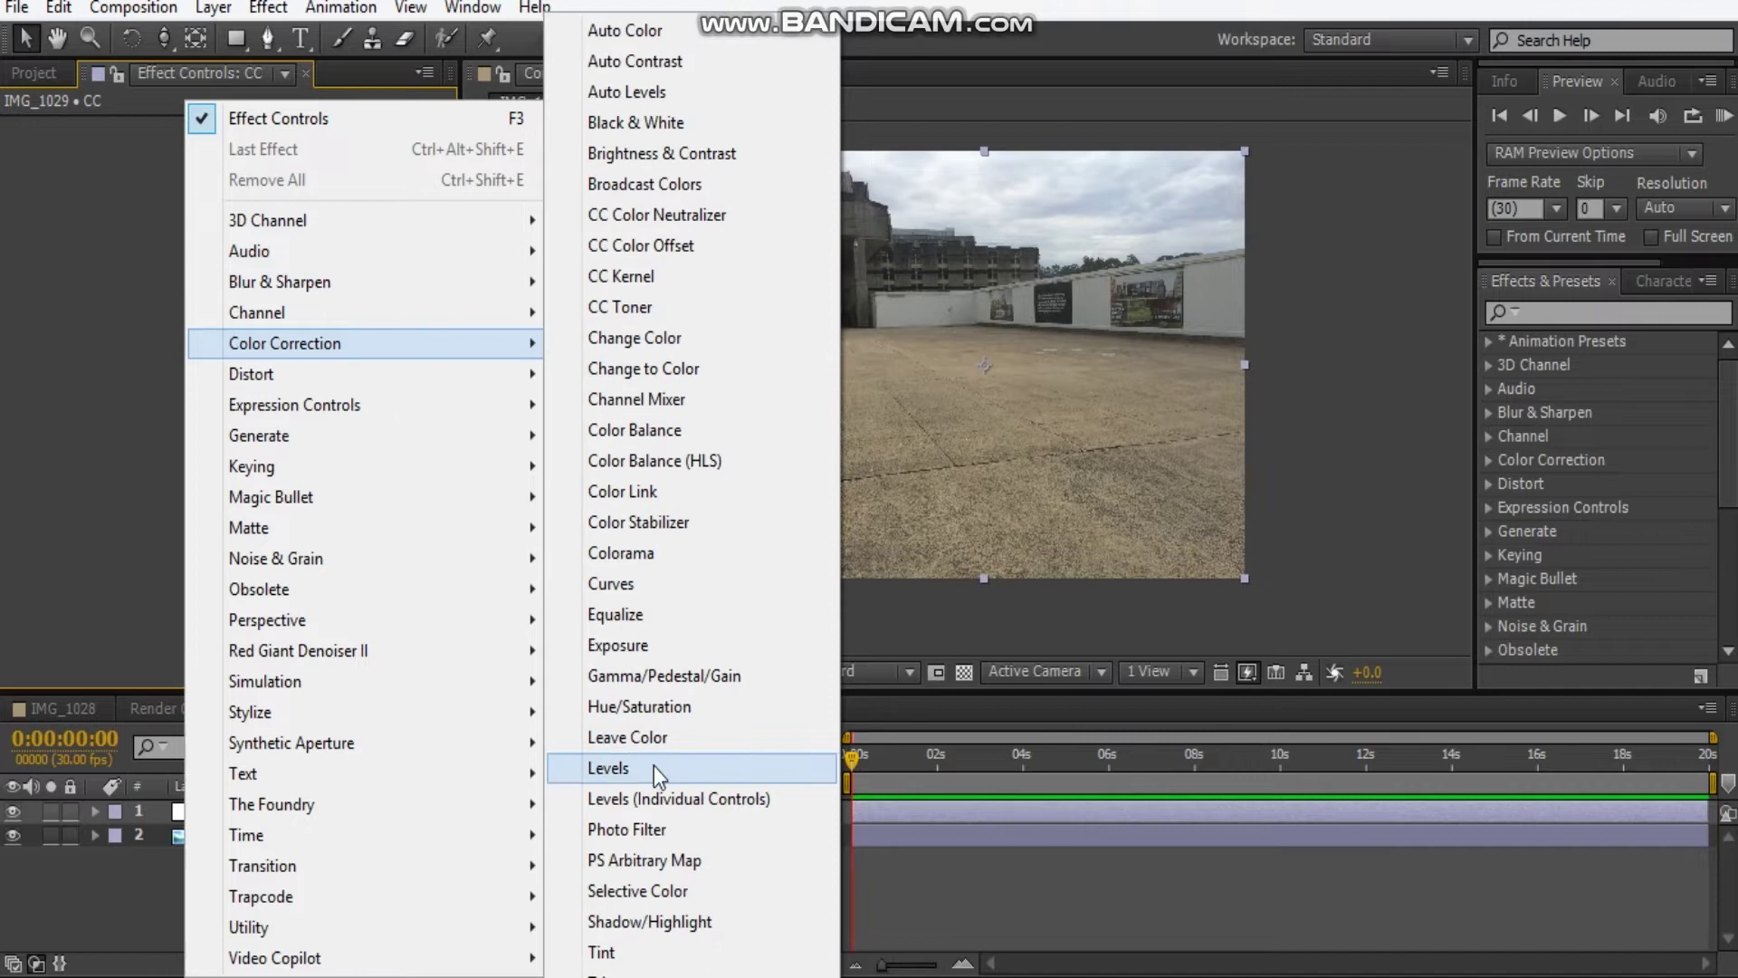
left_click(601, 952)
Add a Curves effect to CC and set Tint's Amount to Tint to 20%
right_click(182, 361)
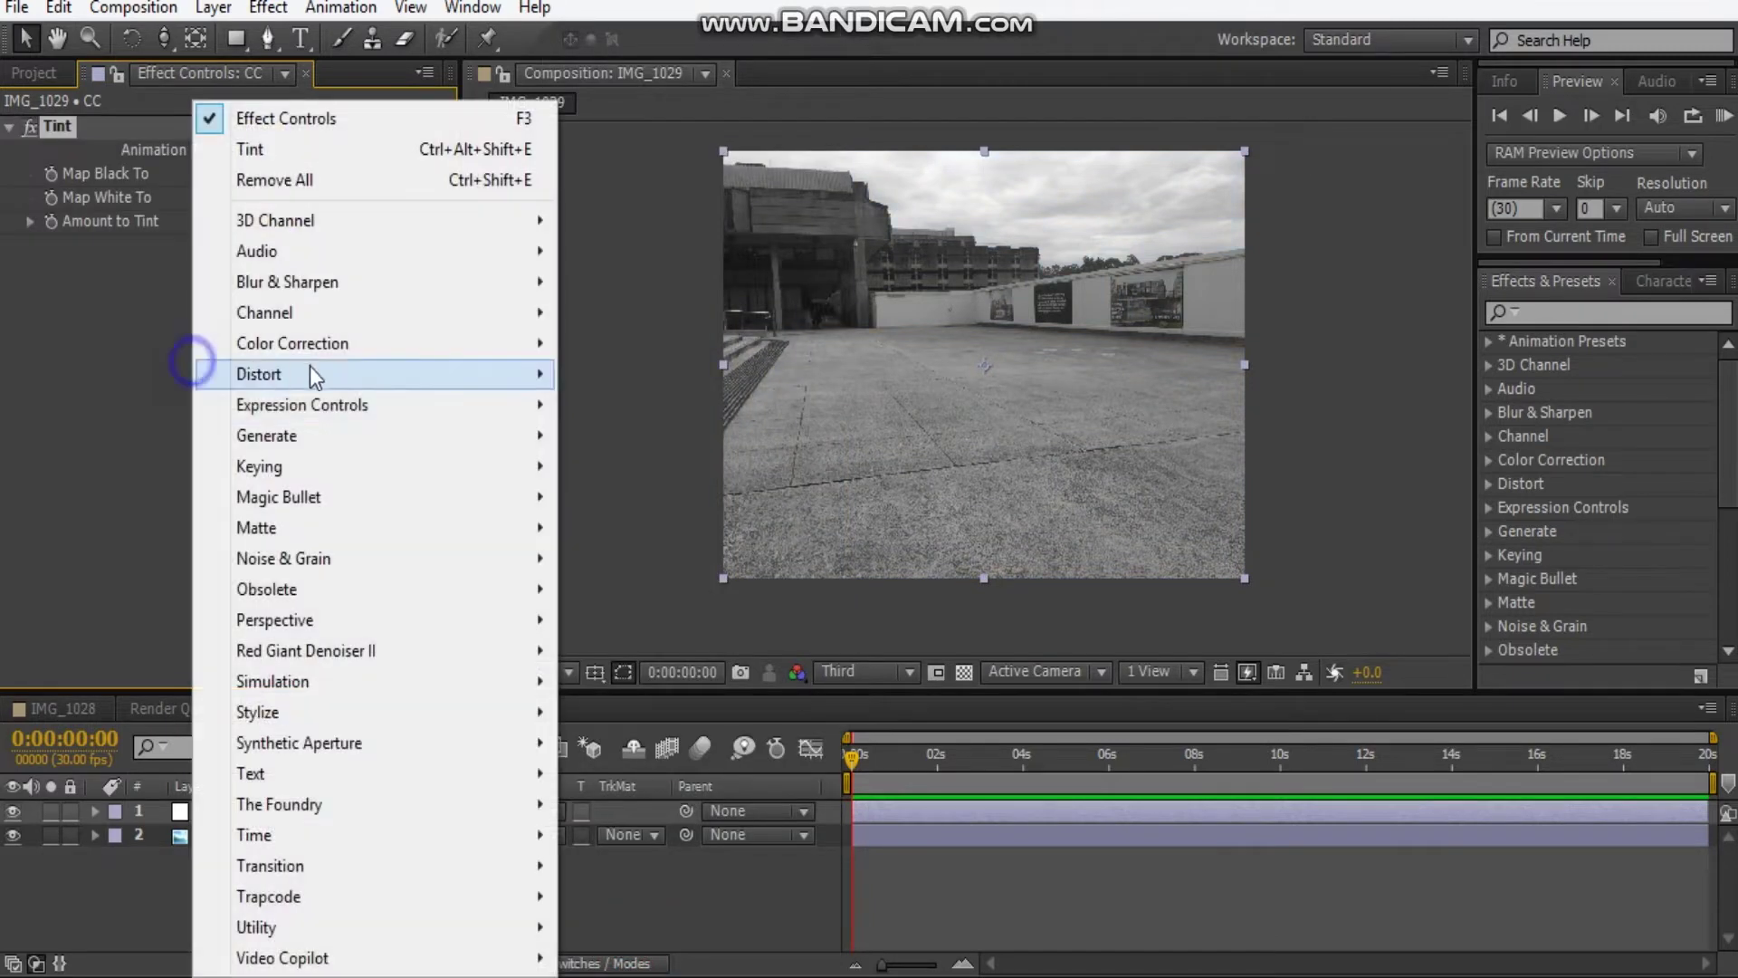
left_click(504, 345)
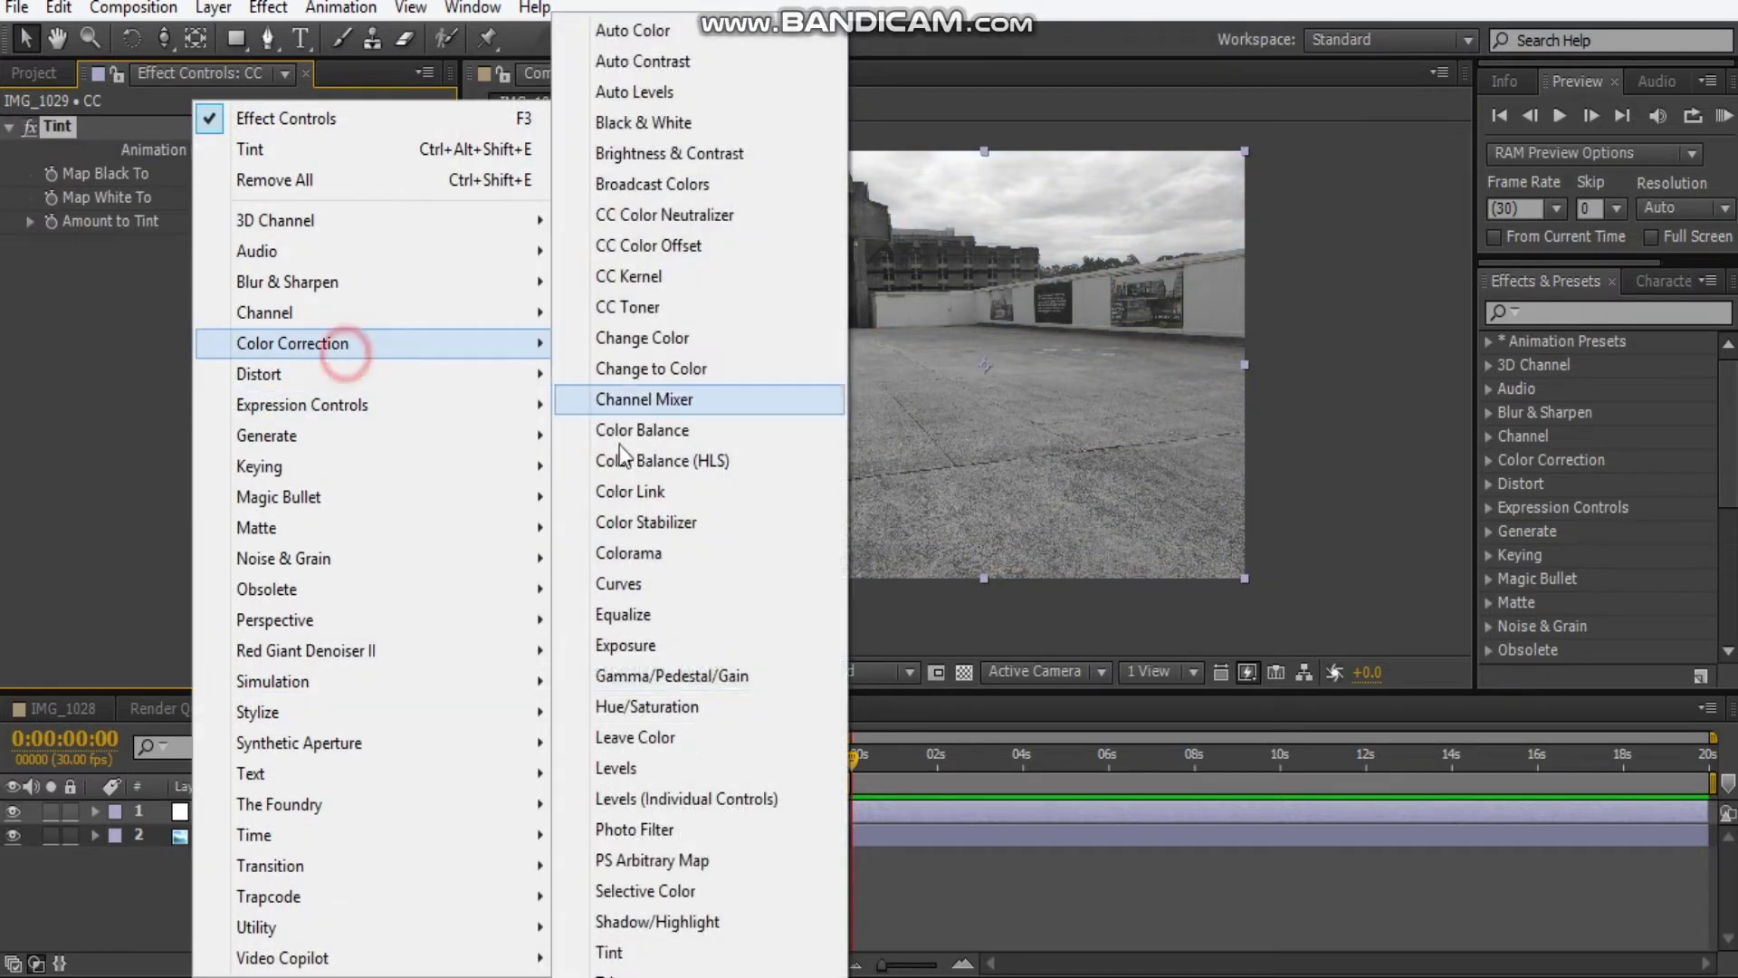
left_click(636, 587)
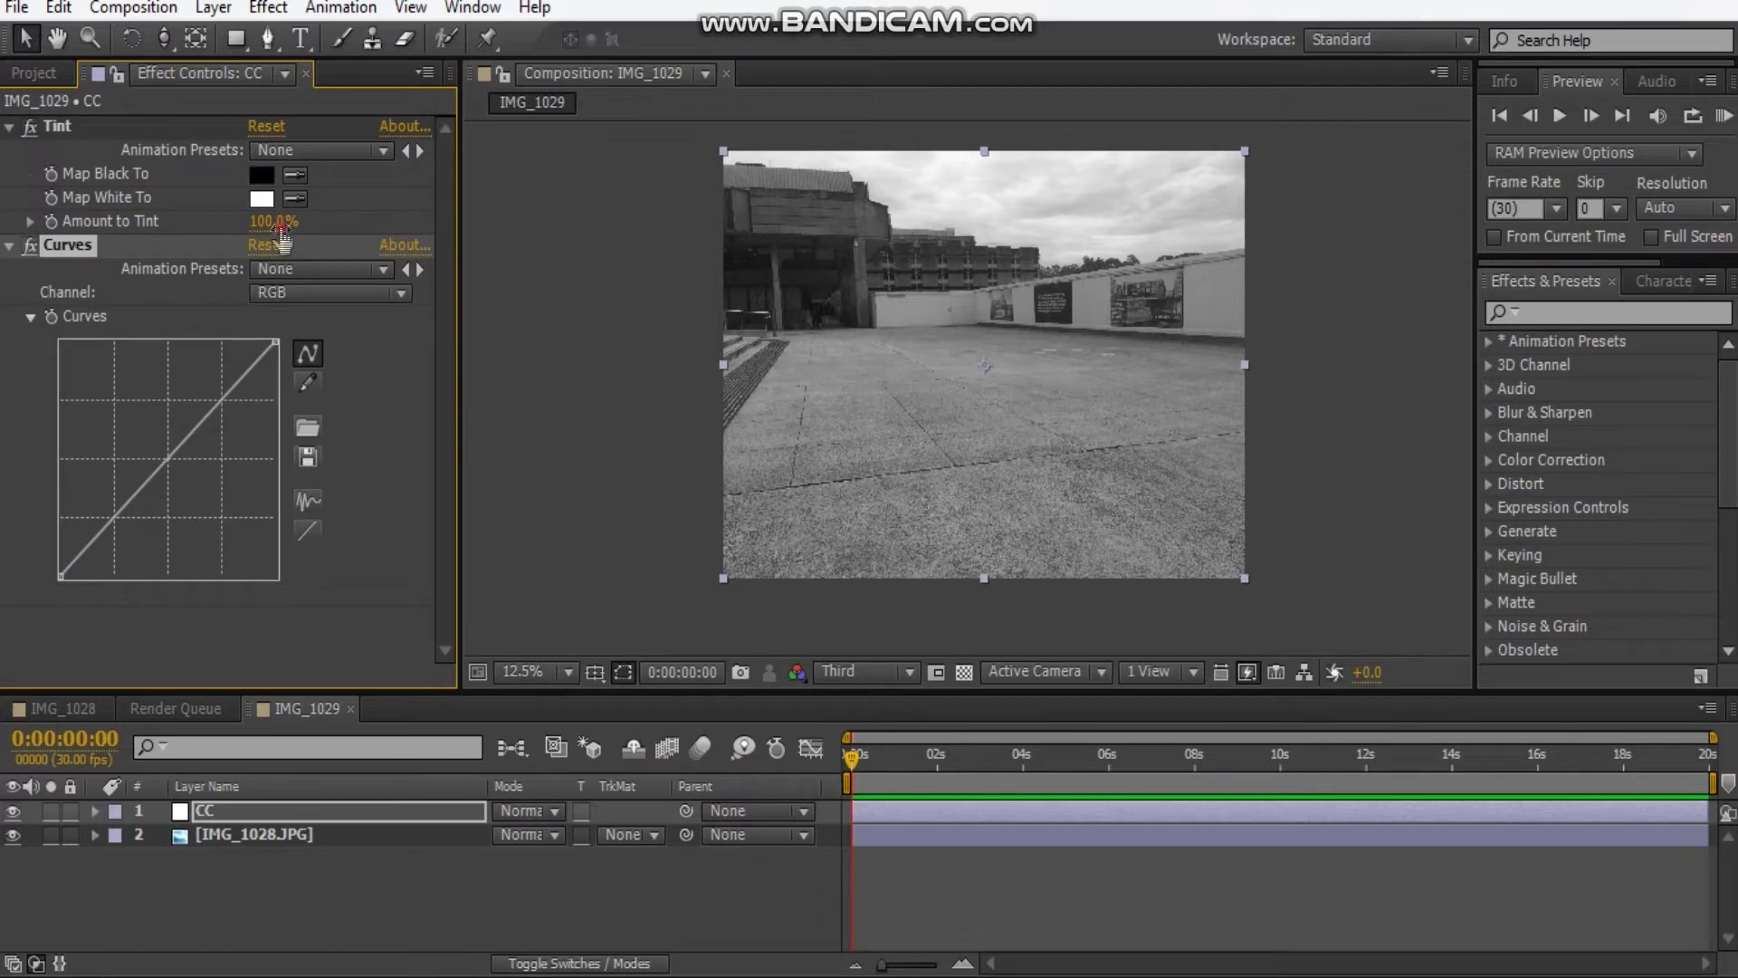
left_click(272, 222)
type("20")
key("Return")
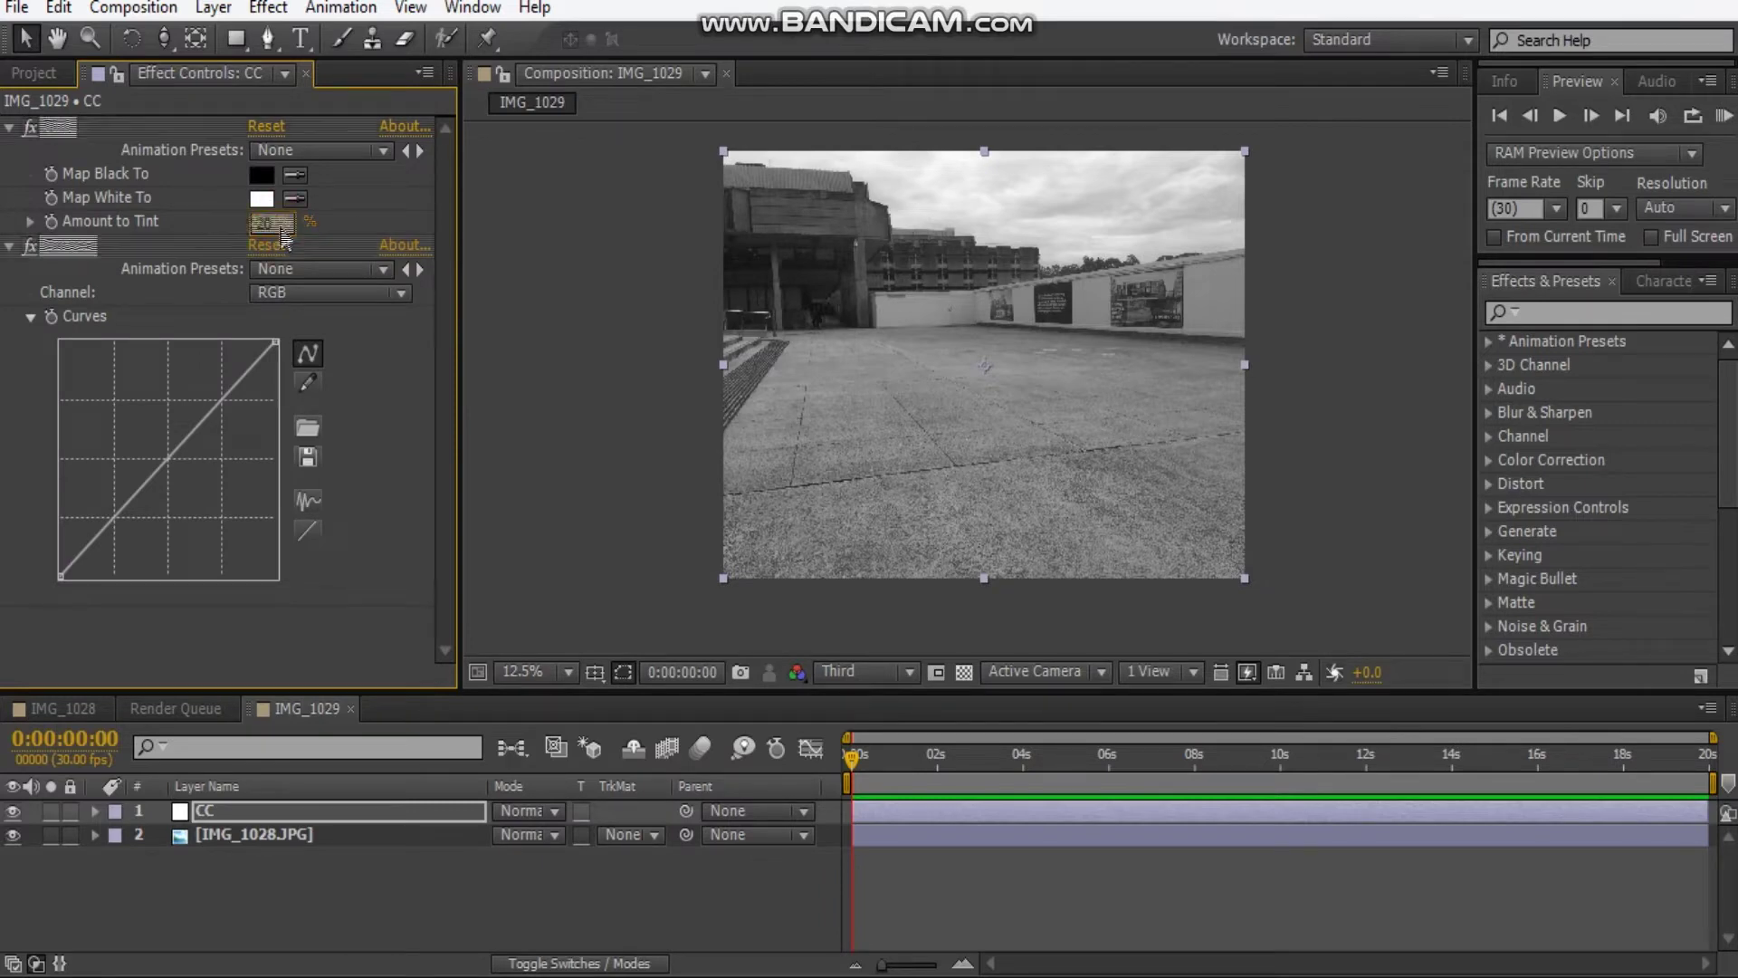
Shape the RGB curve into a contrast S-curve, then tweak the Red and Blue channels
left_click_drag(144, 489, 143, 518)
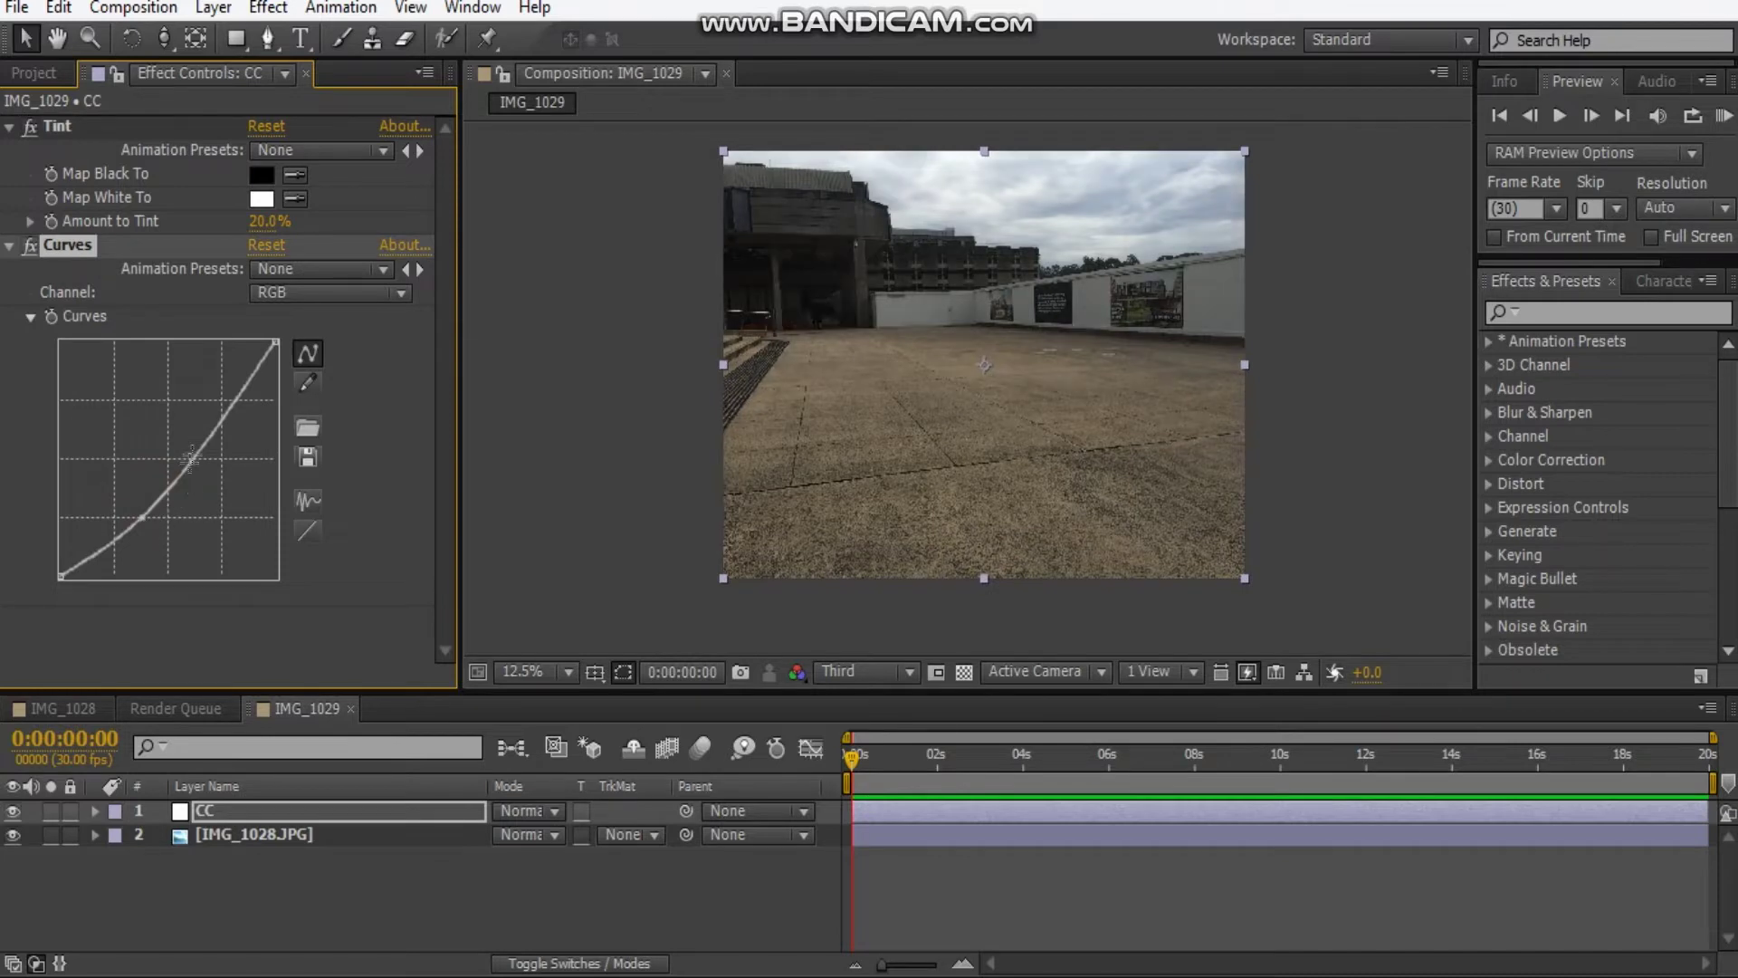
left_click_drag(190, 454, 191, 447)
left_click_drag(143, 518, 143, 522)
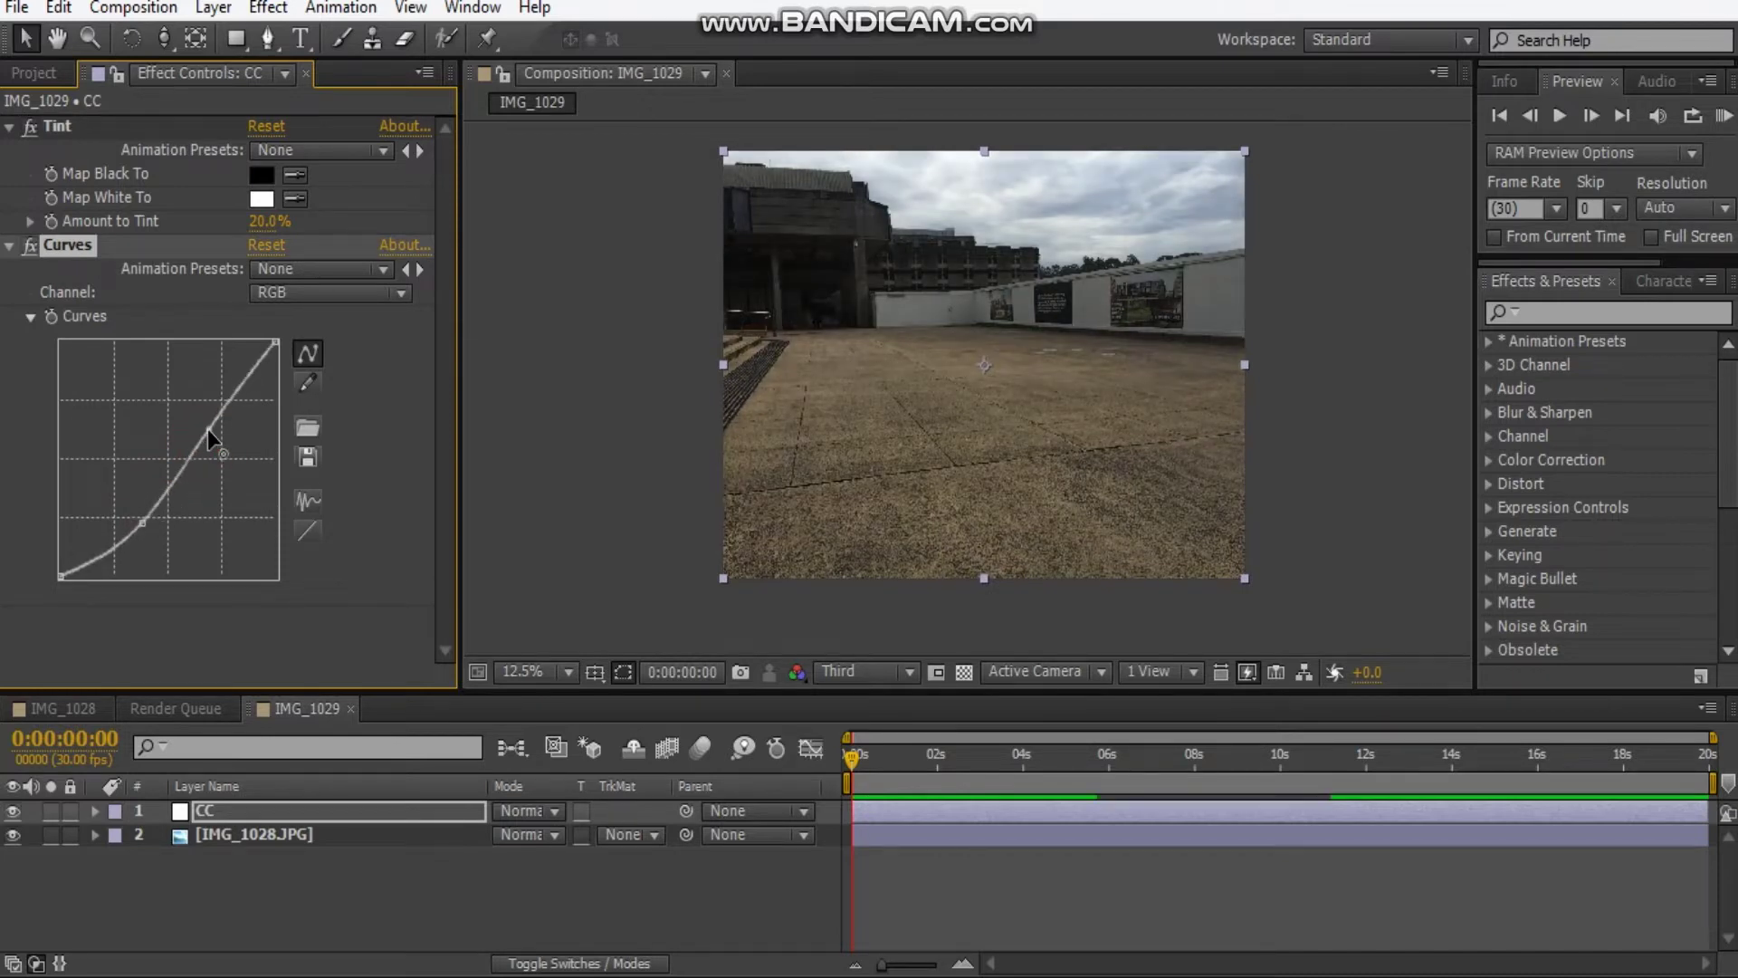
left_click_drag(192, 447, 208, 431)
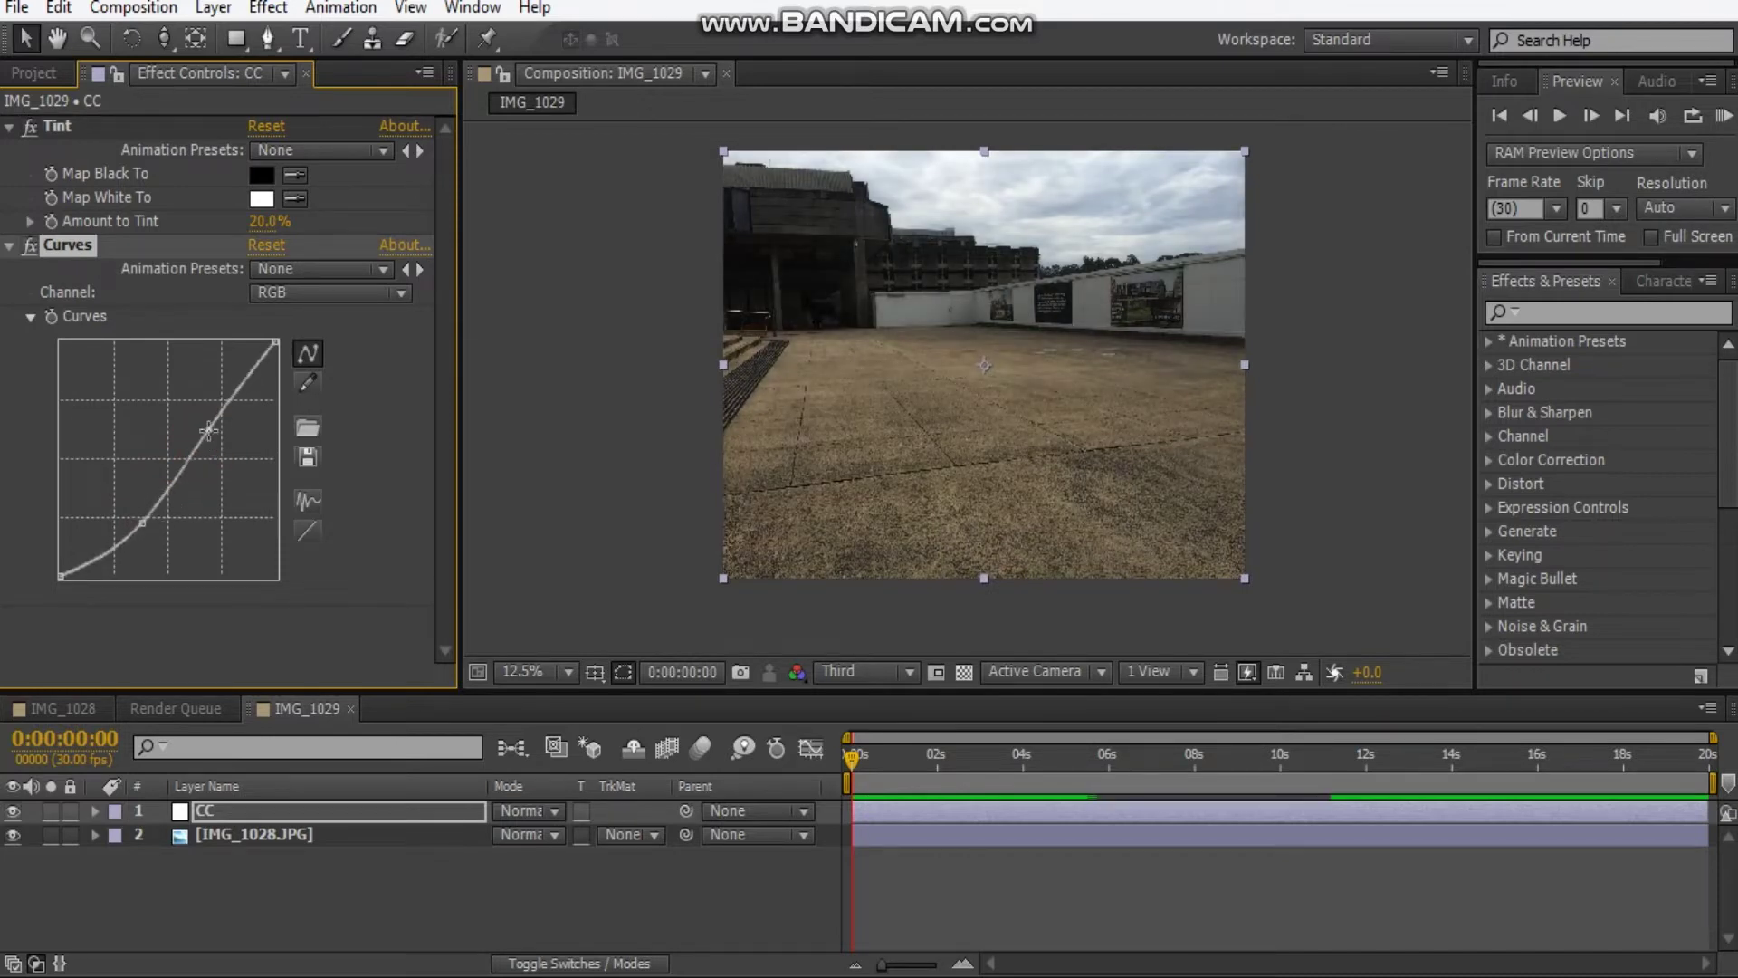
left_click(304, 293)
left_click(305, 354)
left_click(170, 465)
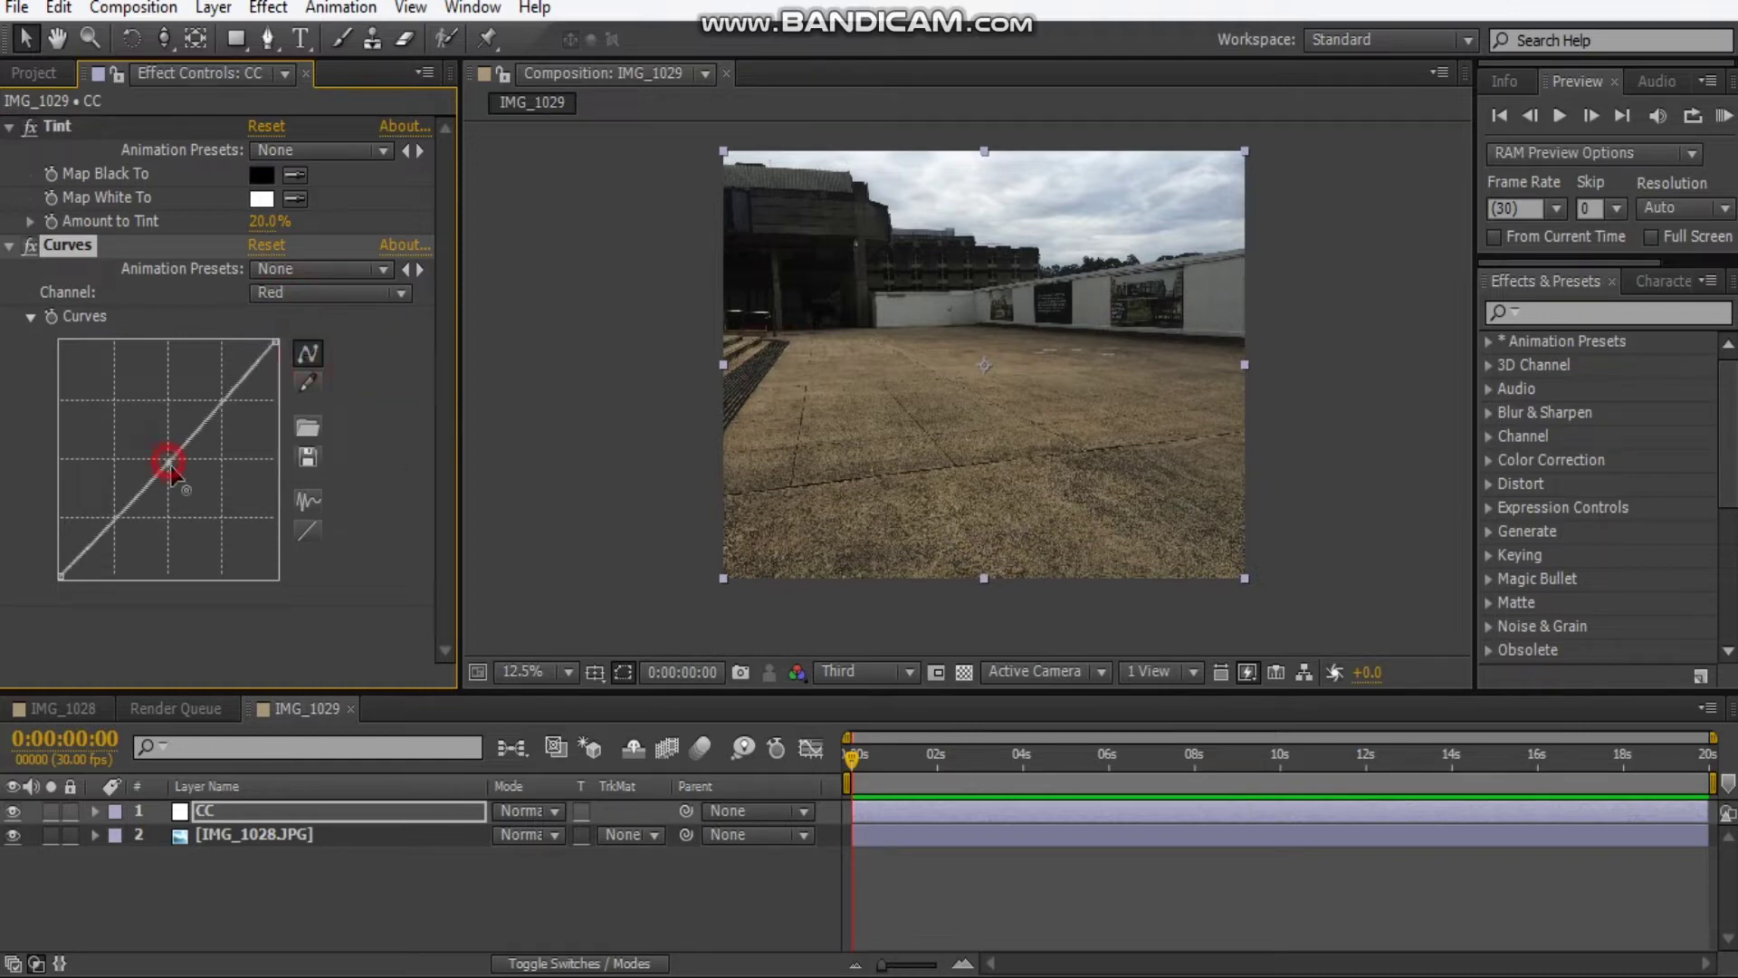
left_click(295, 294)
left_click(298, 391)
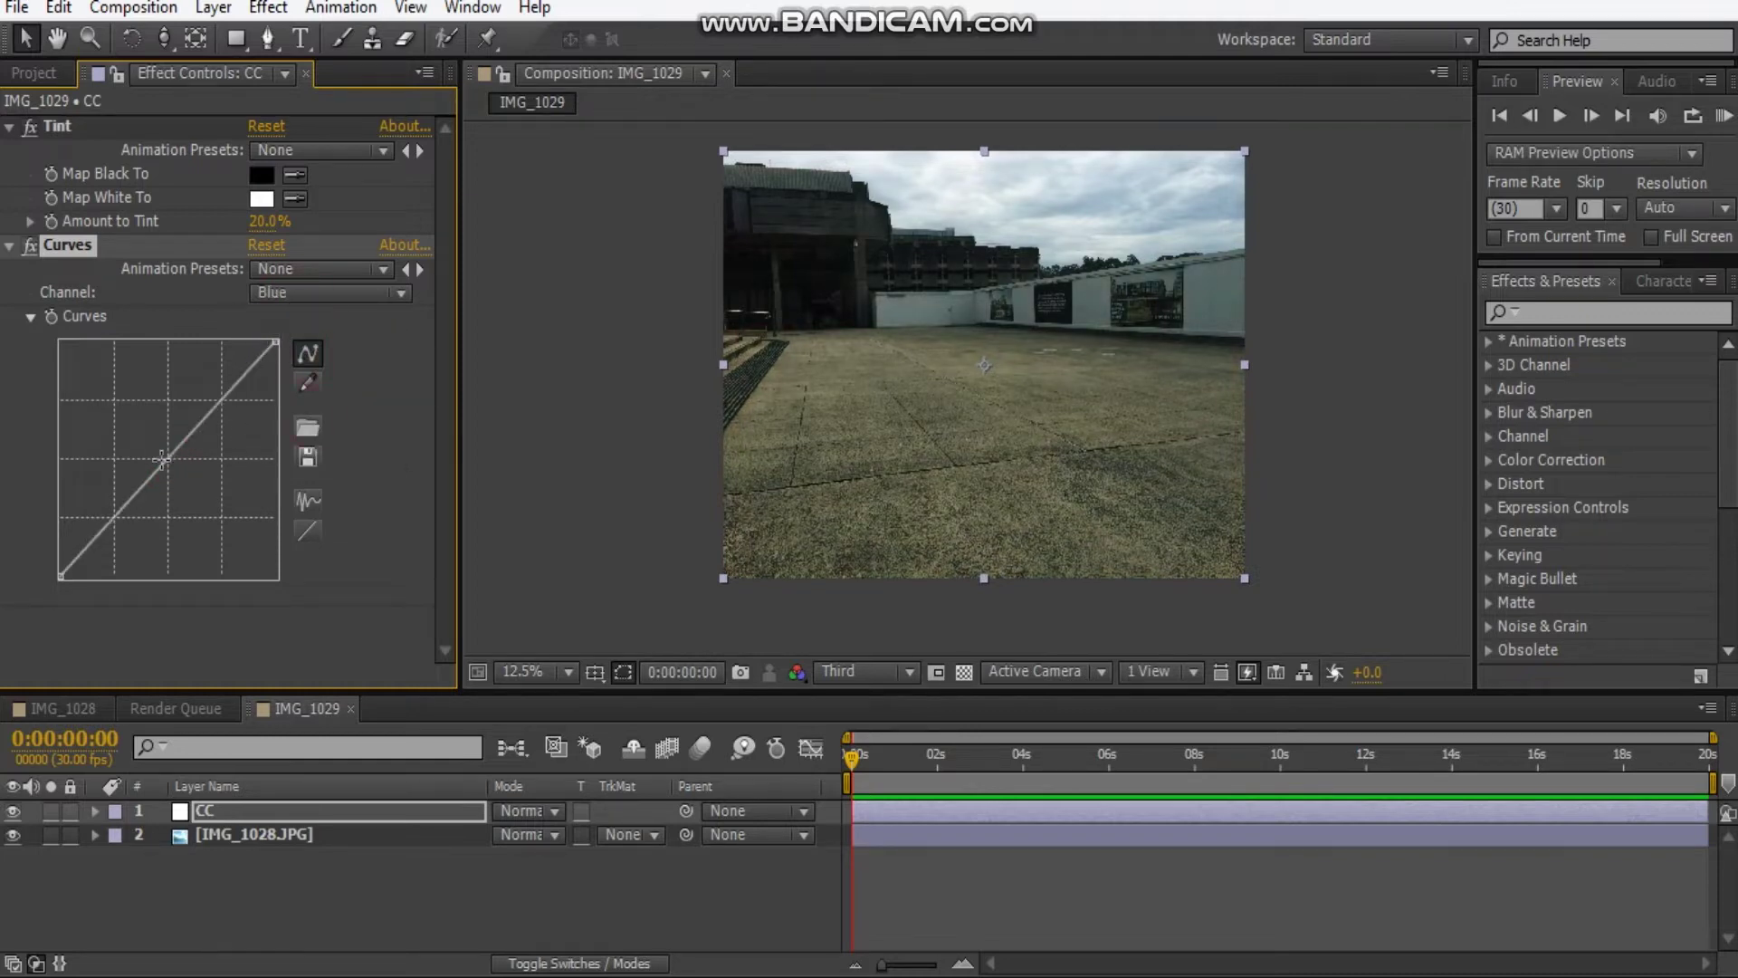
left_click_drag(168, 462, 157, 460)
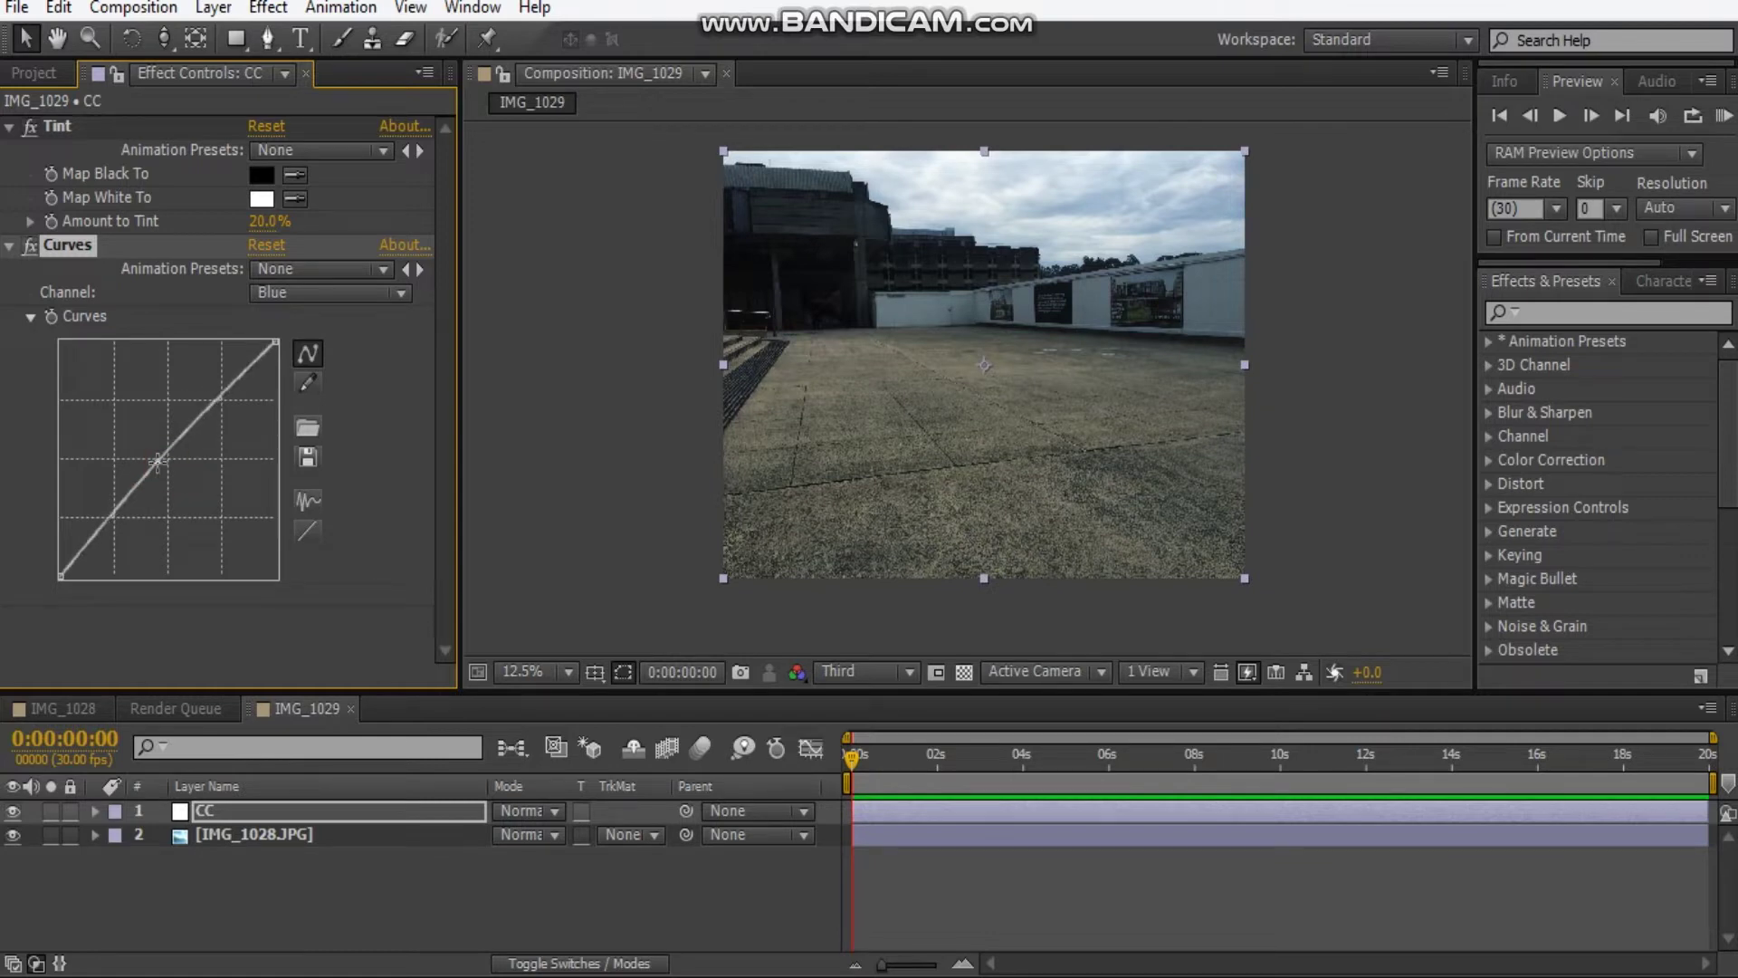
Review the grade and refine the lower and upper points of the RGB curve
left_click(636, 394)
scroll(1086, 353, "up", 3)
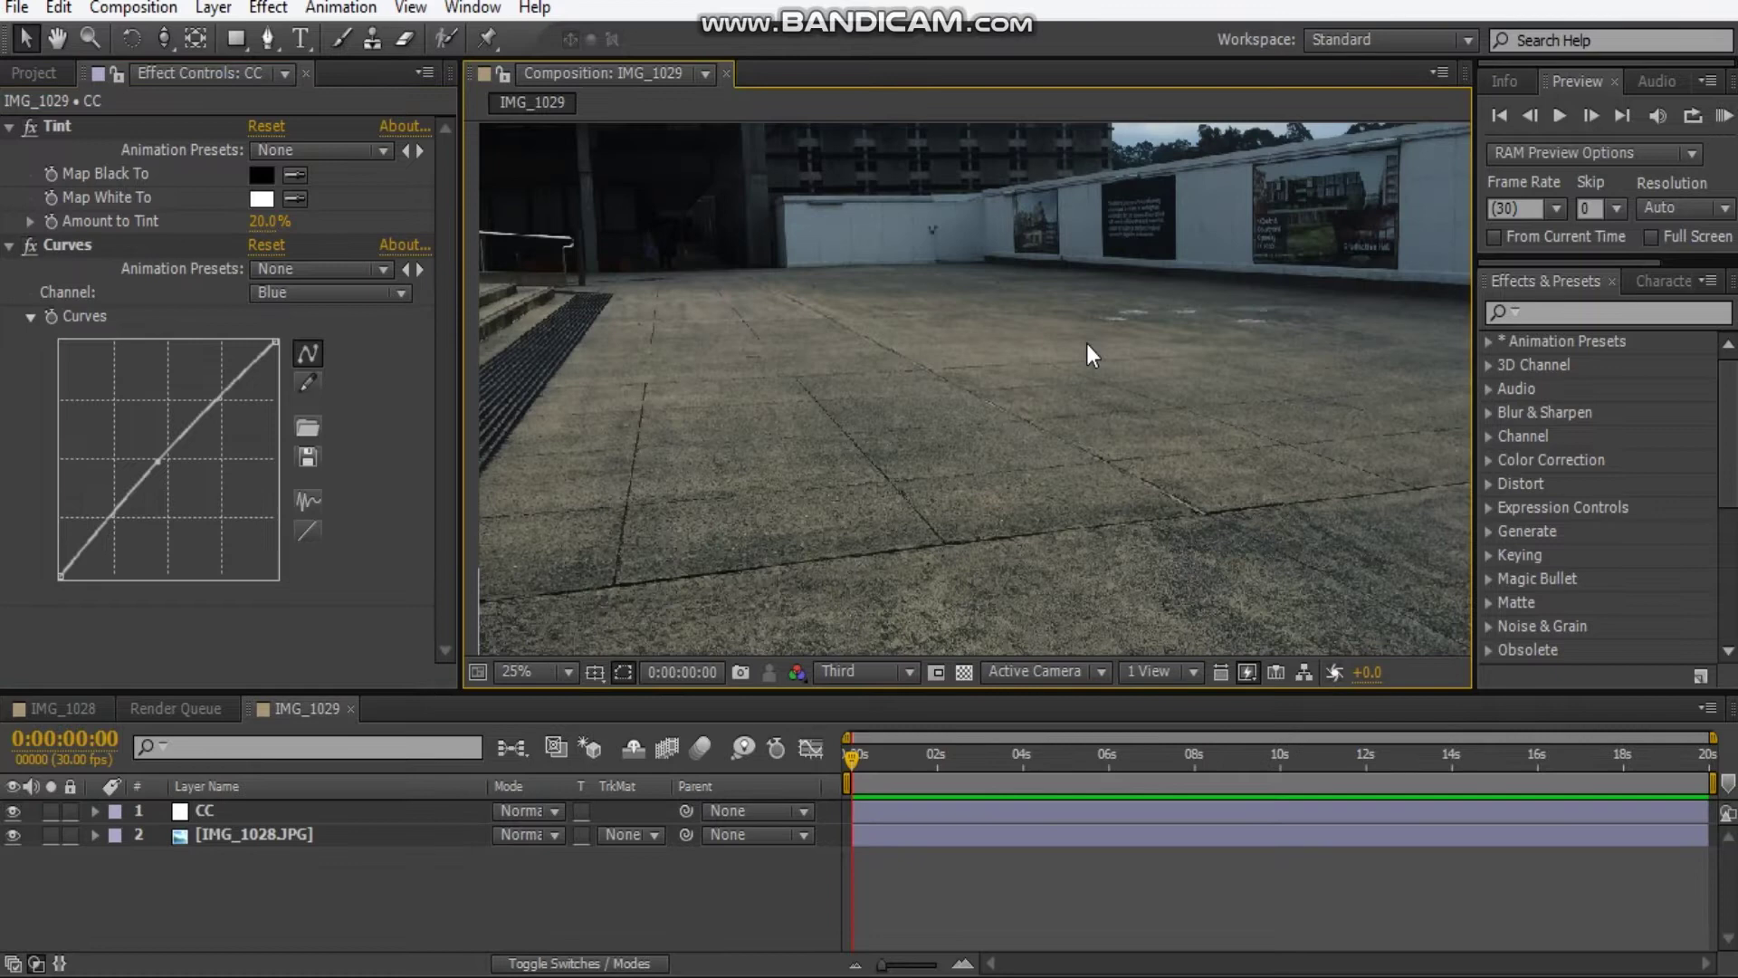
scroll(1086, 353, "down", 3)
left_click(349, 295)
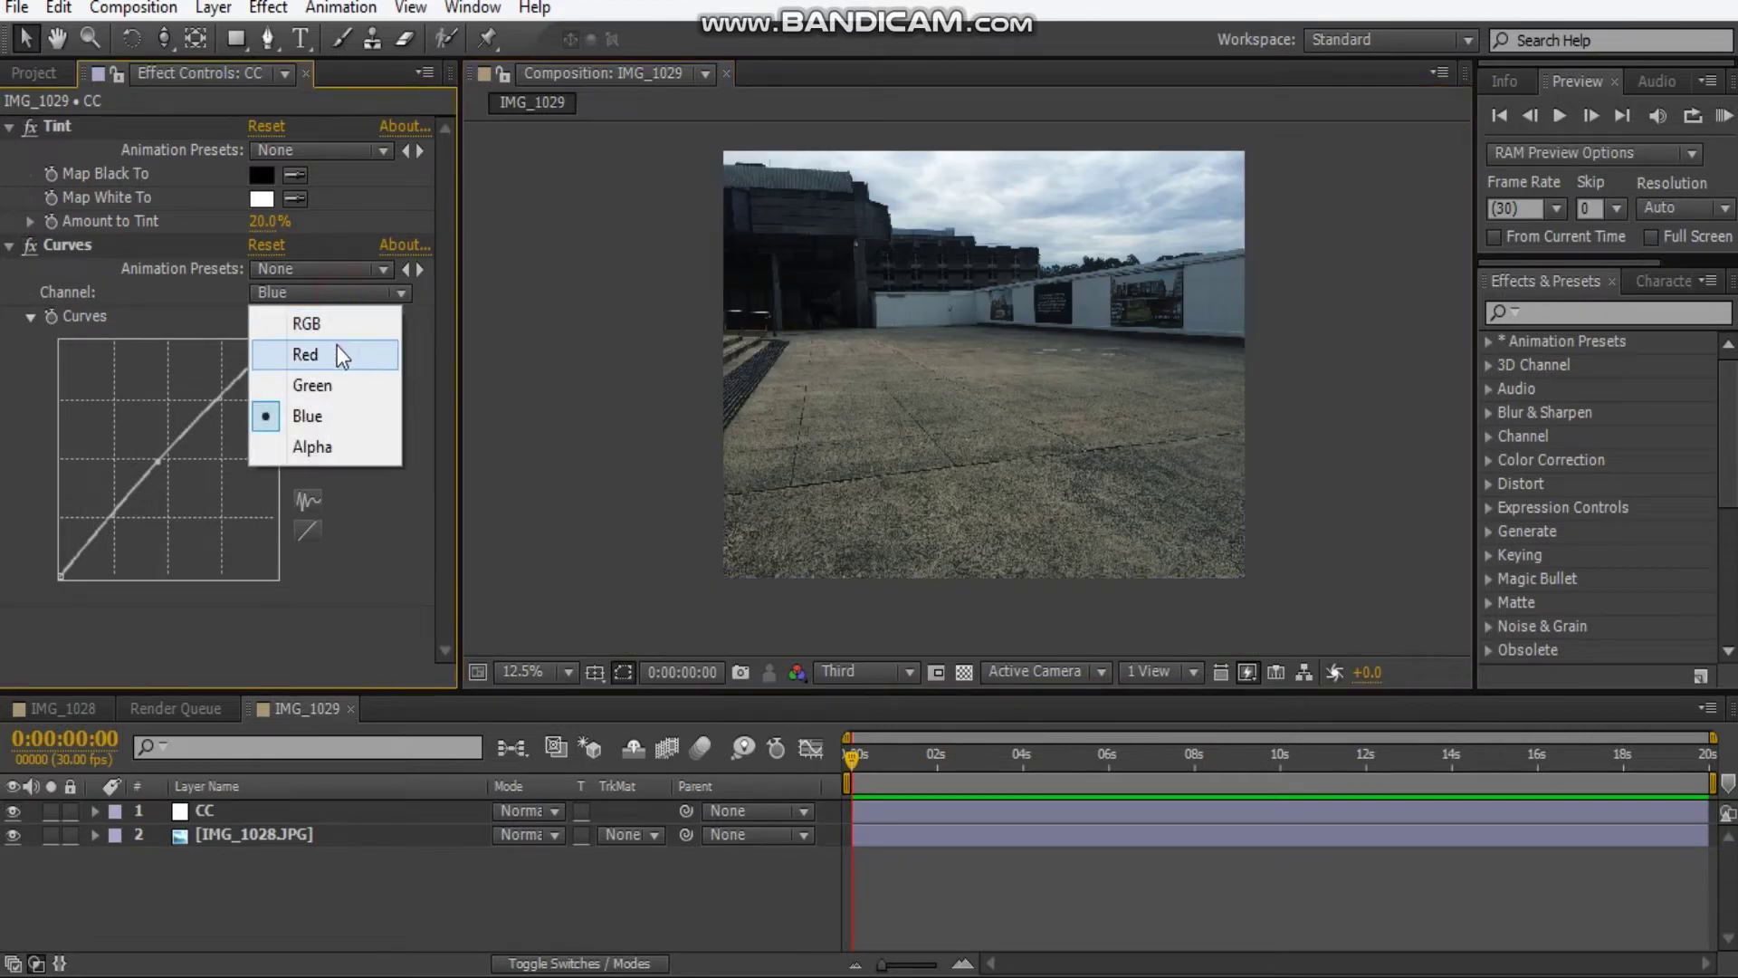
left_click(336, 333)
left_click(143, 524)
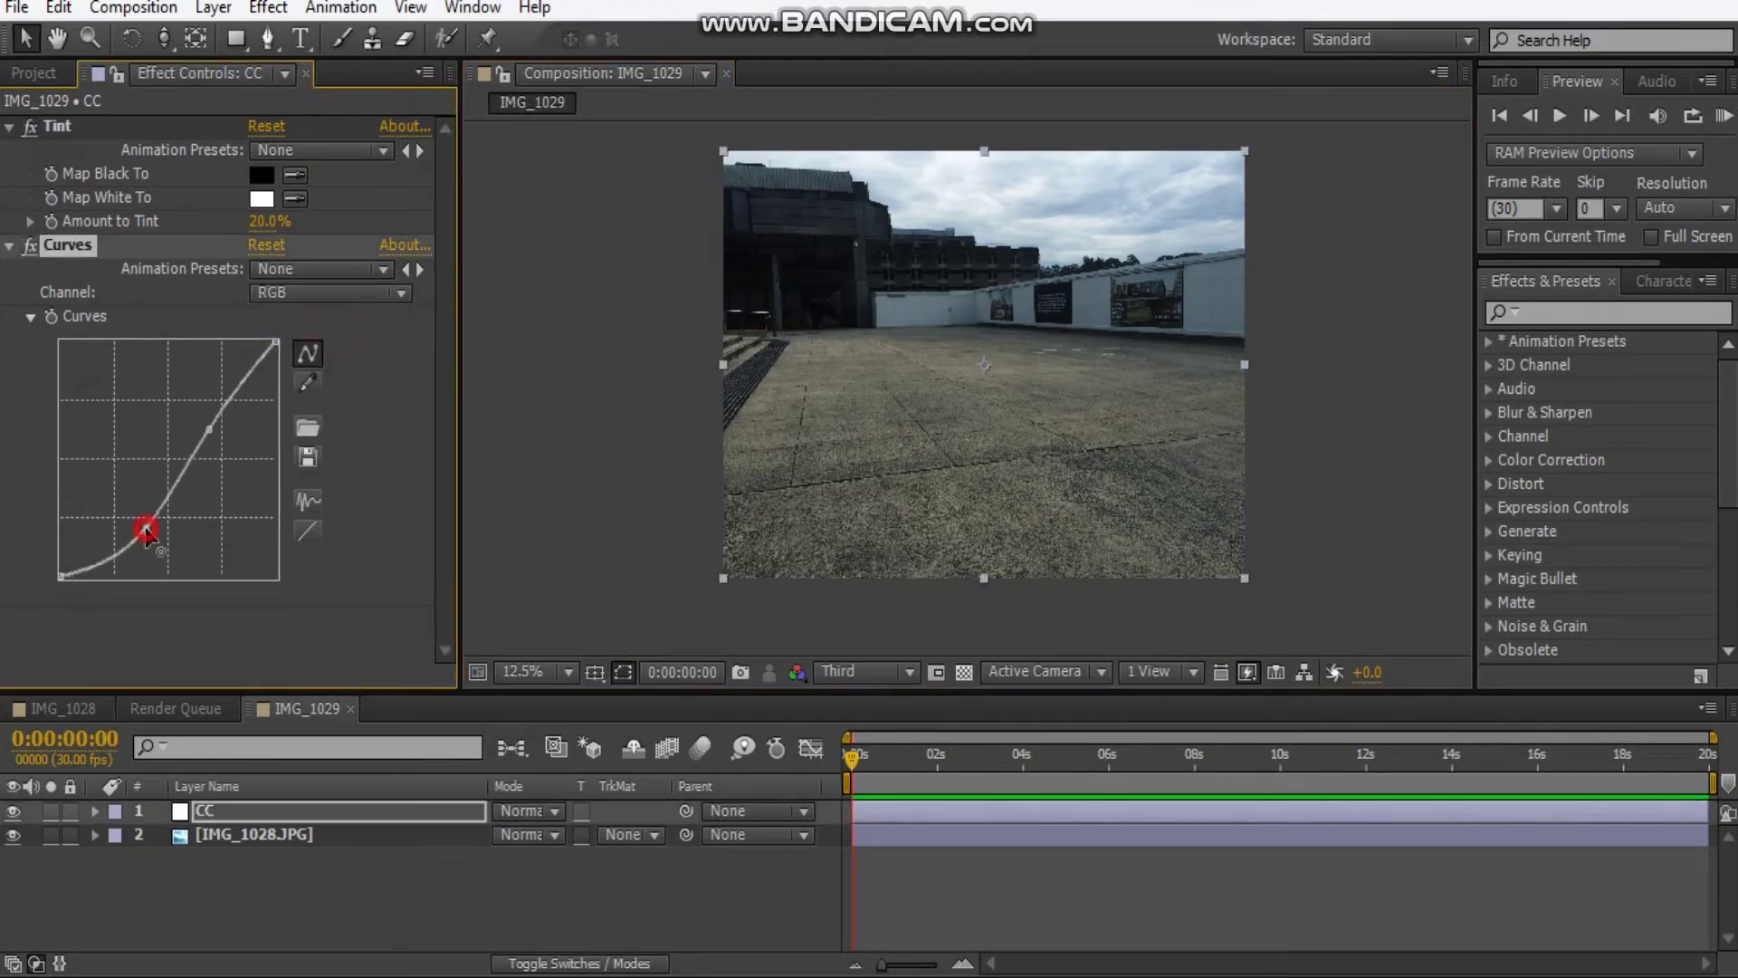
left_click_drag(217, 435, 213, 443)
left_click(661, 362)
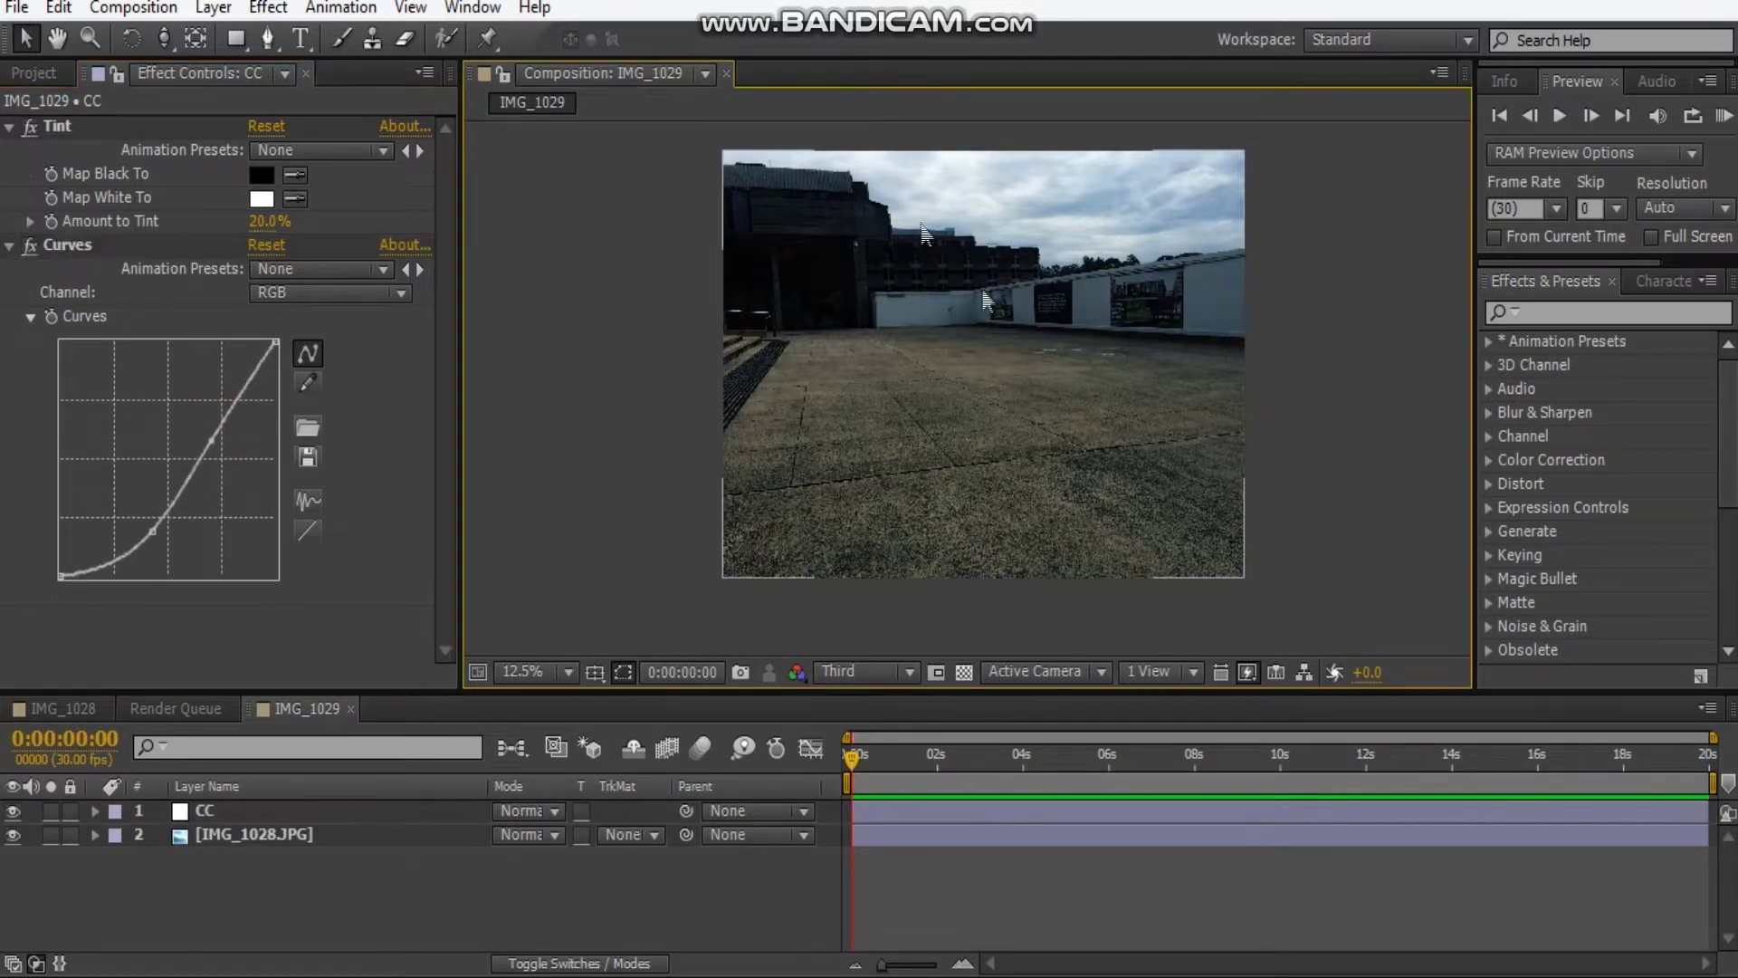
left_click(288, 937)
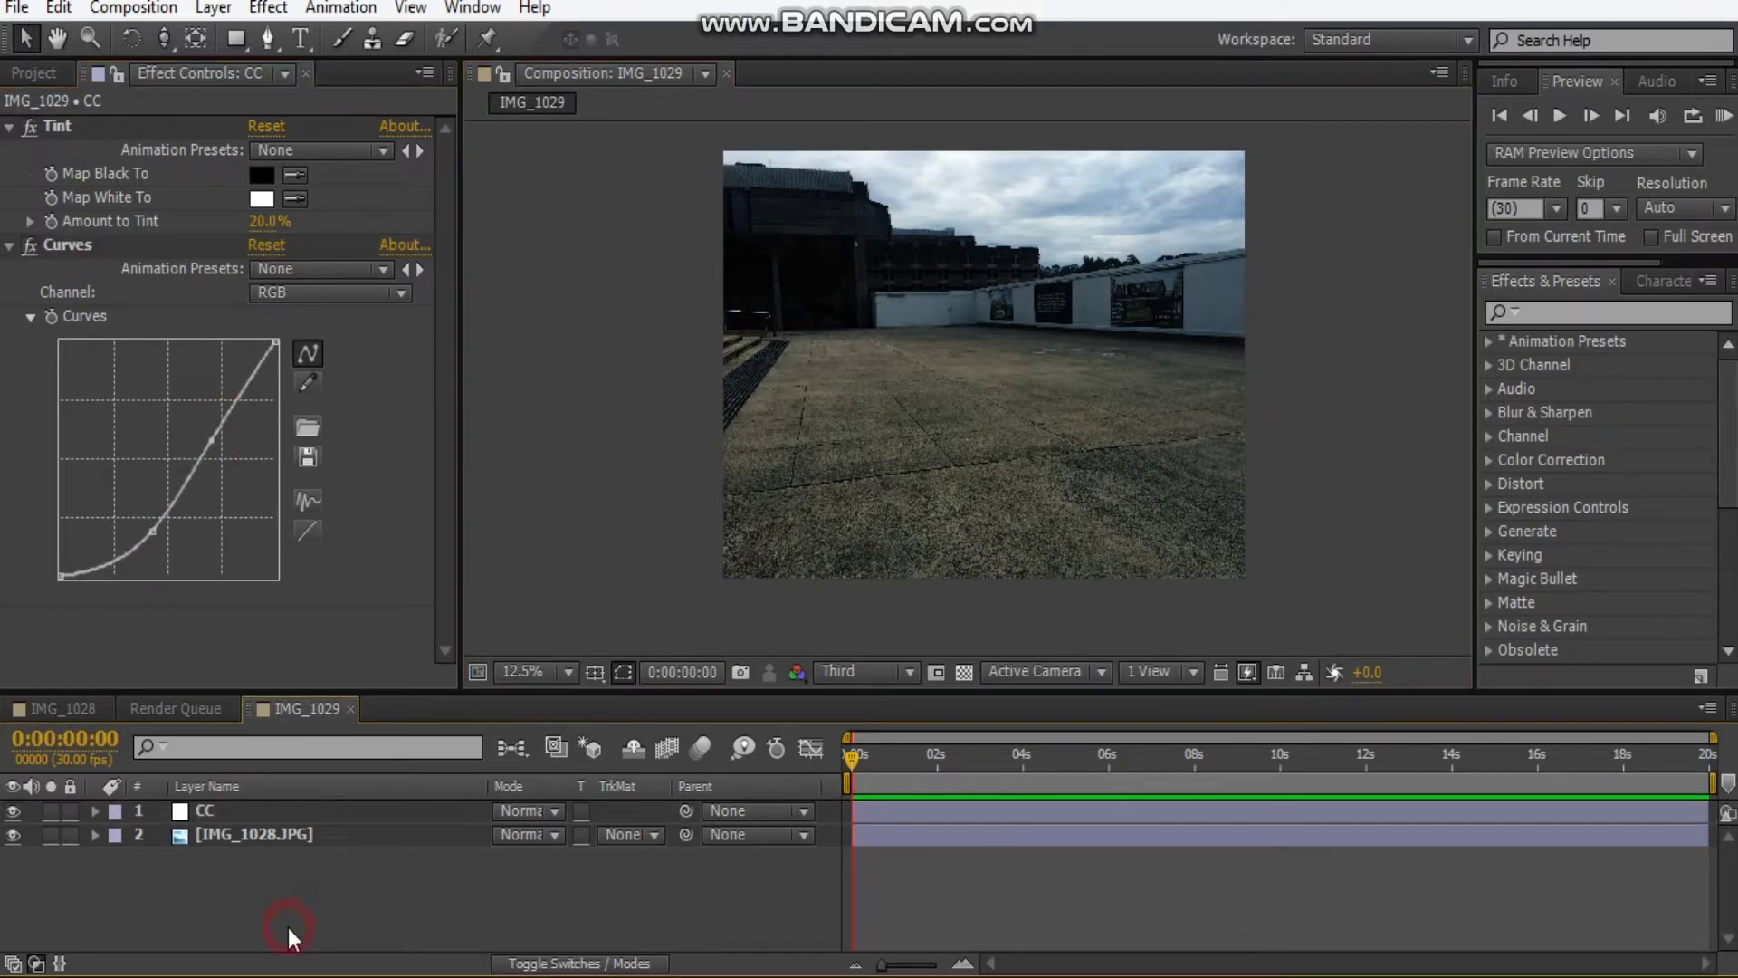
Add a new adjustment layer named vignette and apply a Curves effect to it
key("ctrl+alt+y")
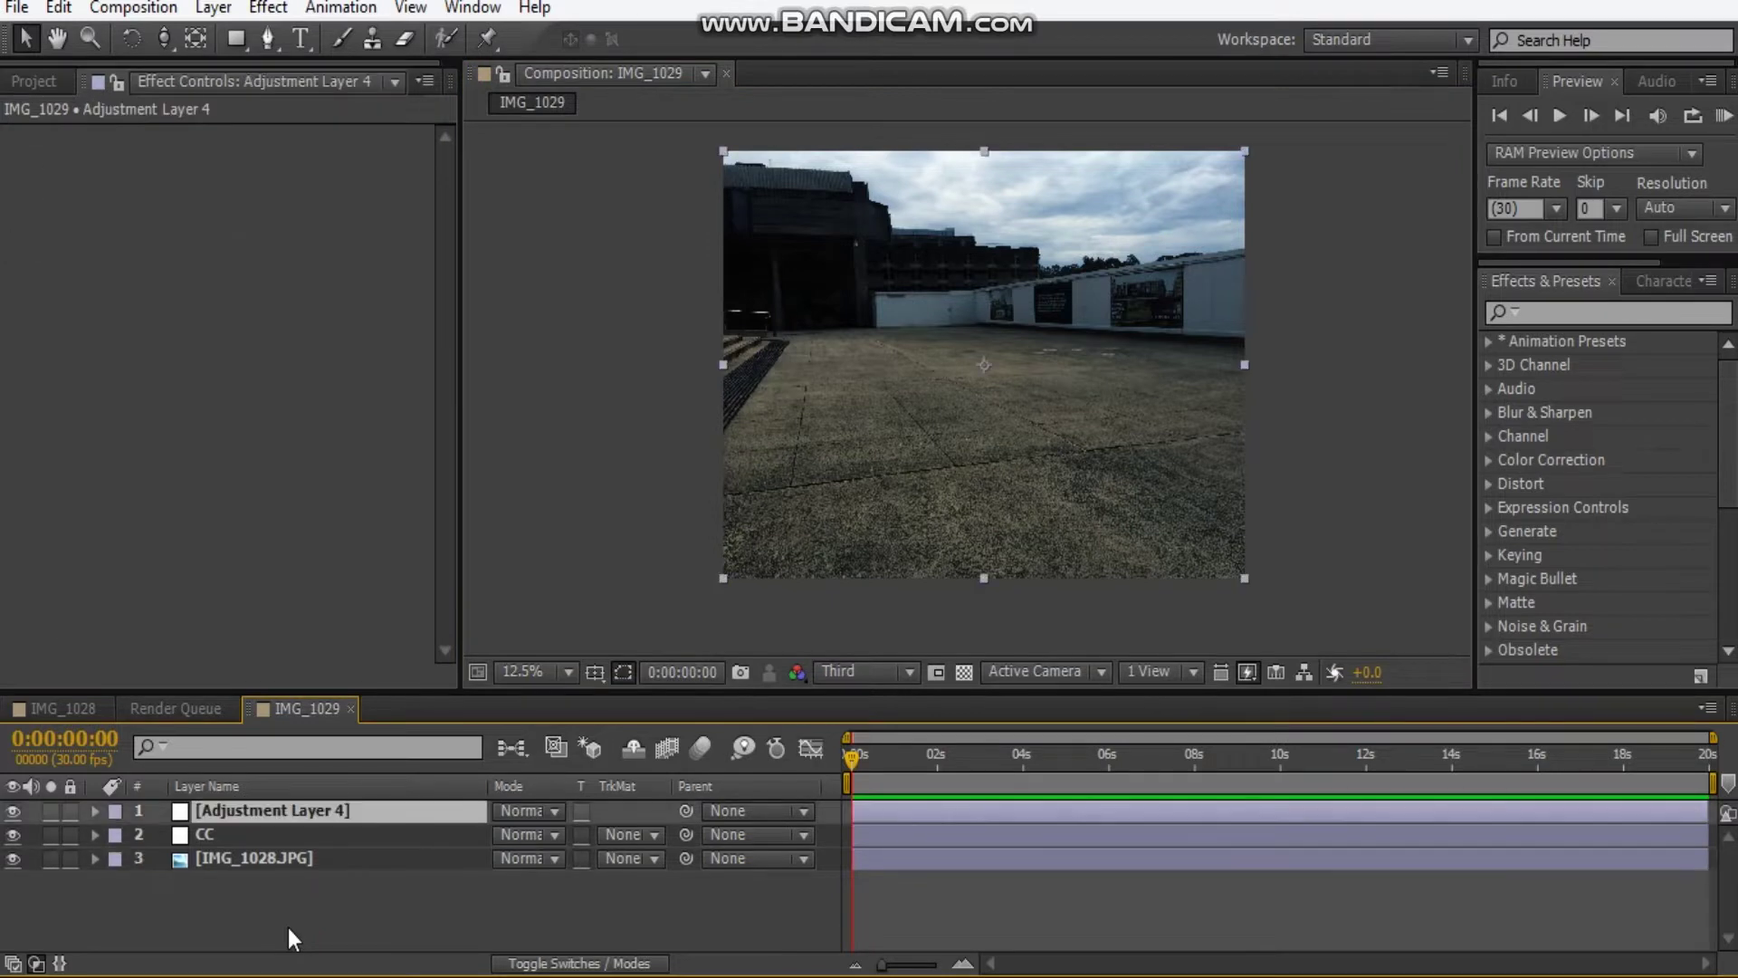
key("Return")
type("vignette")
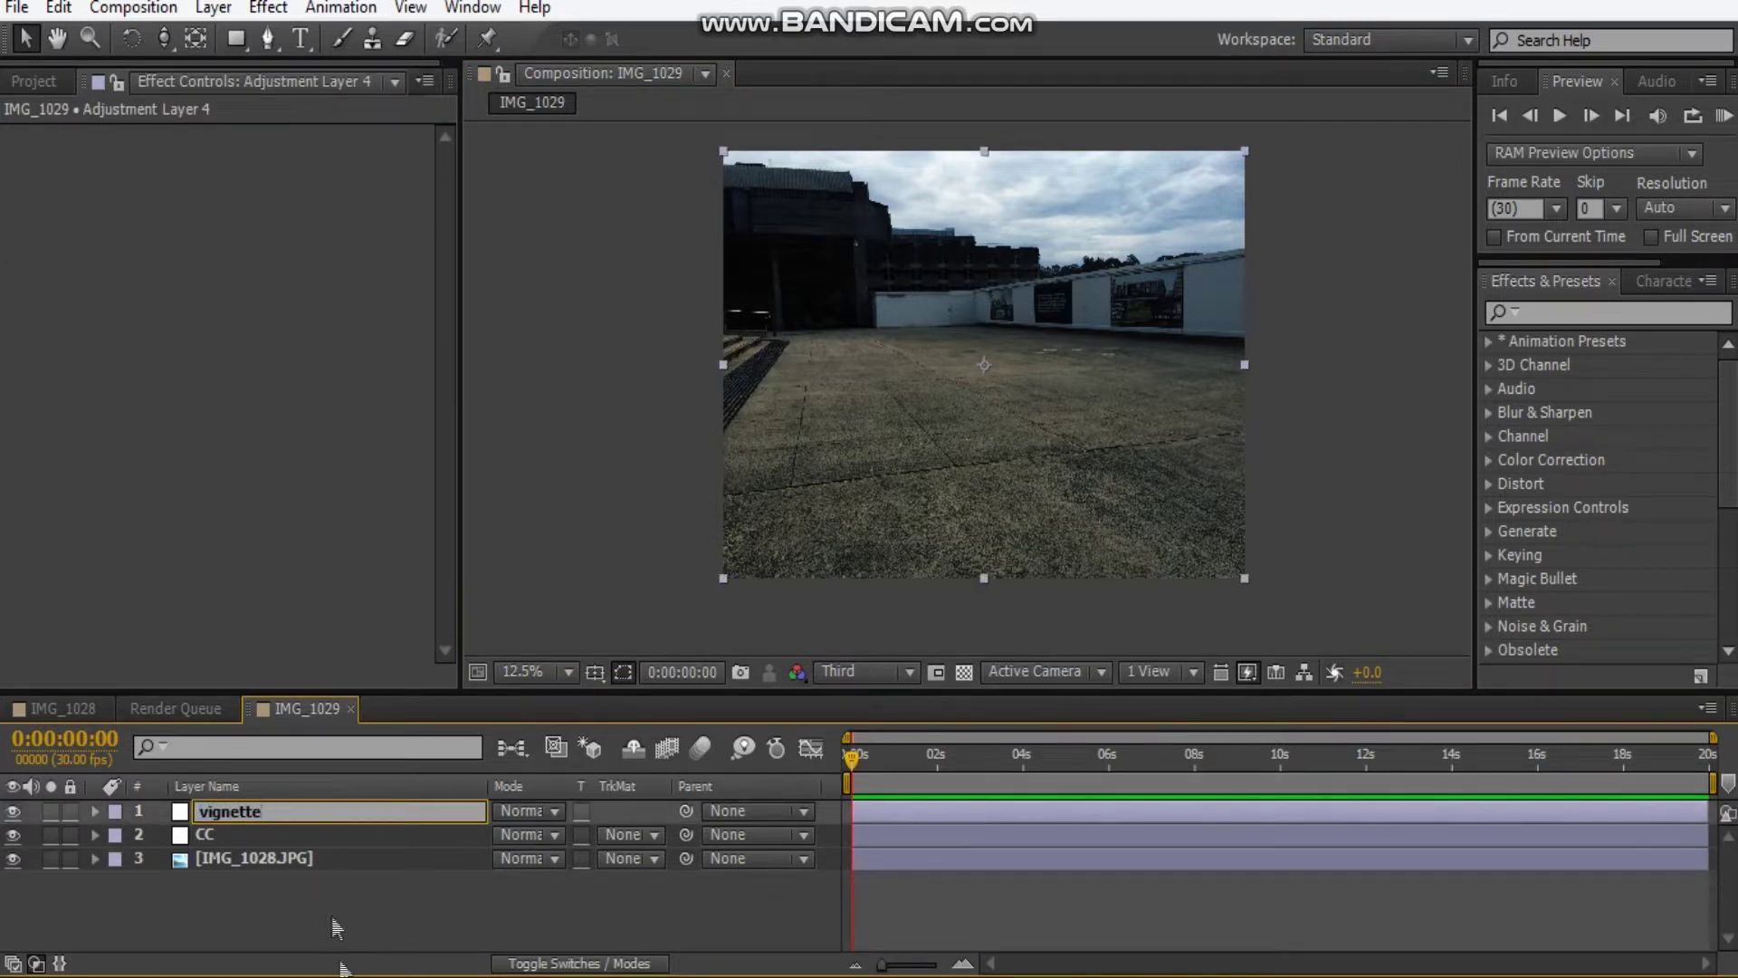
left_click(331, 909)
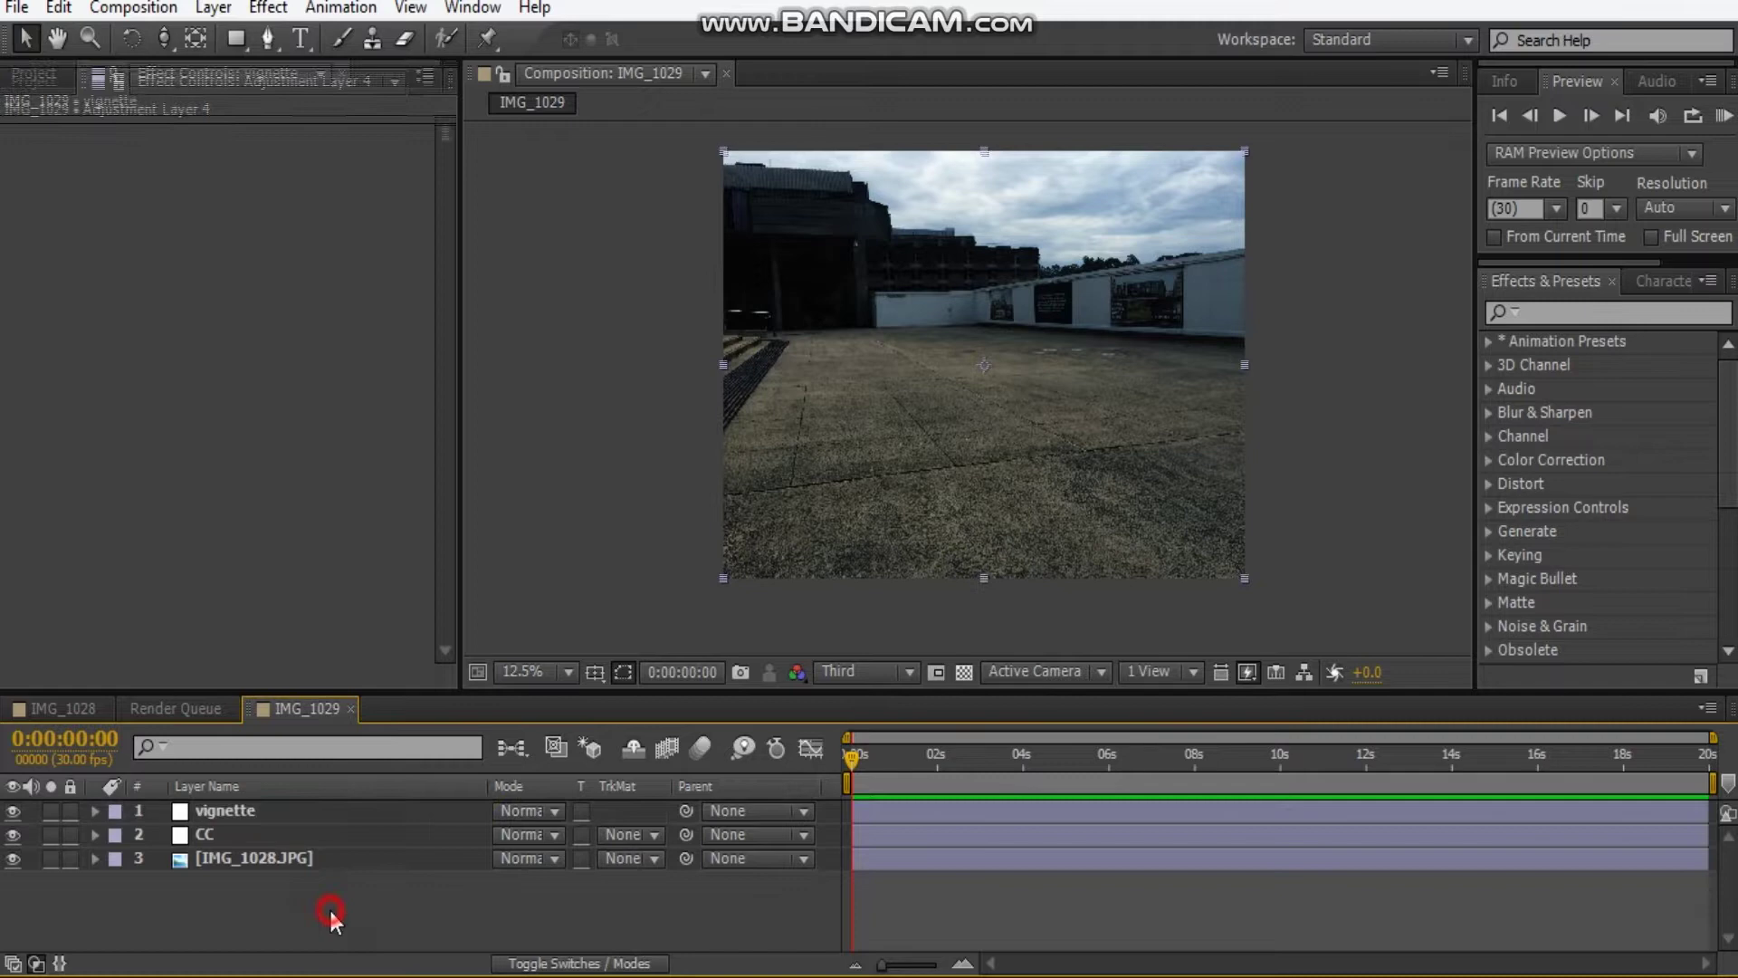
left_click(344, 814)
right_click(274, 372)
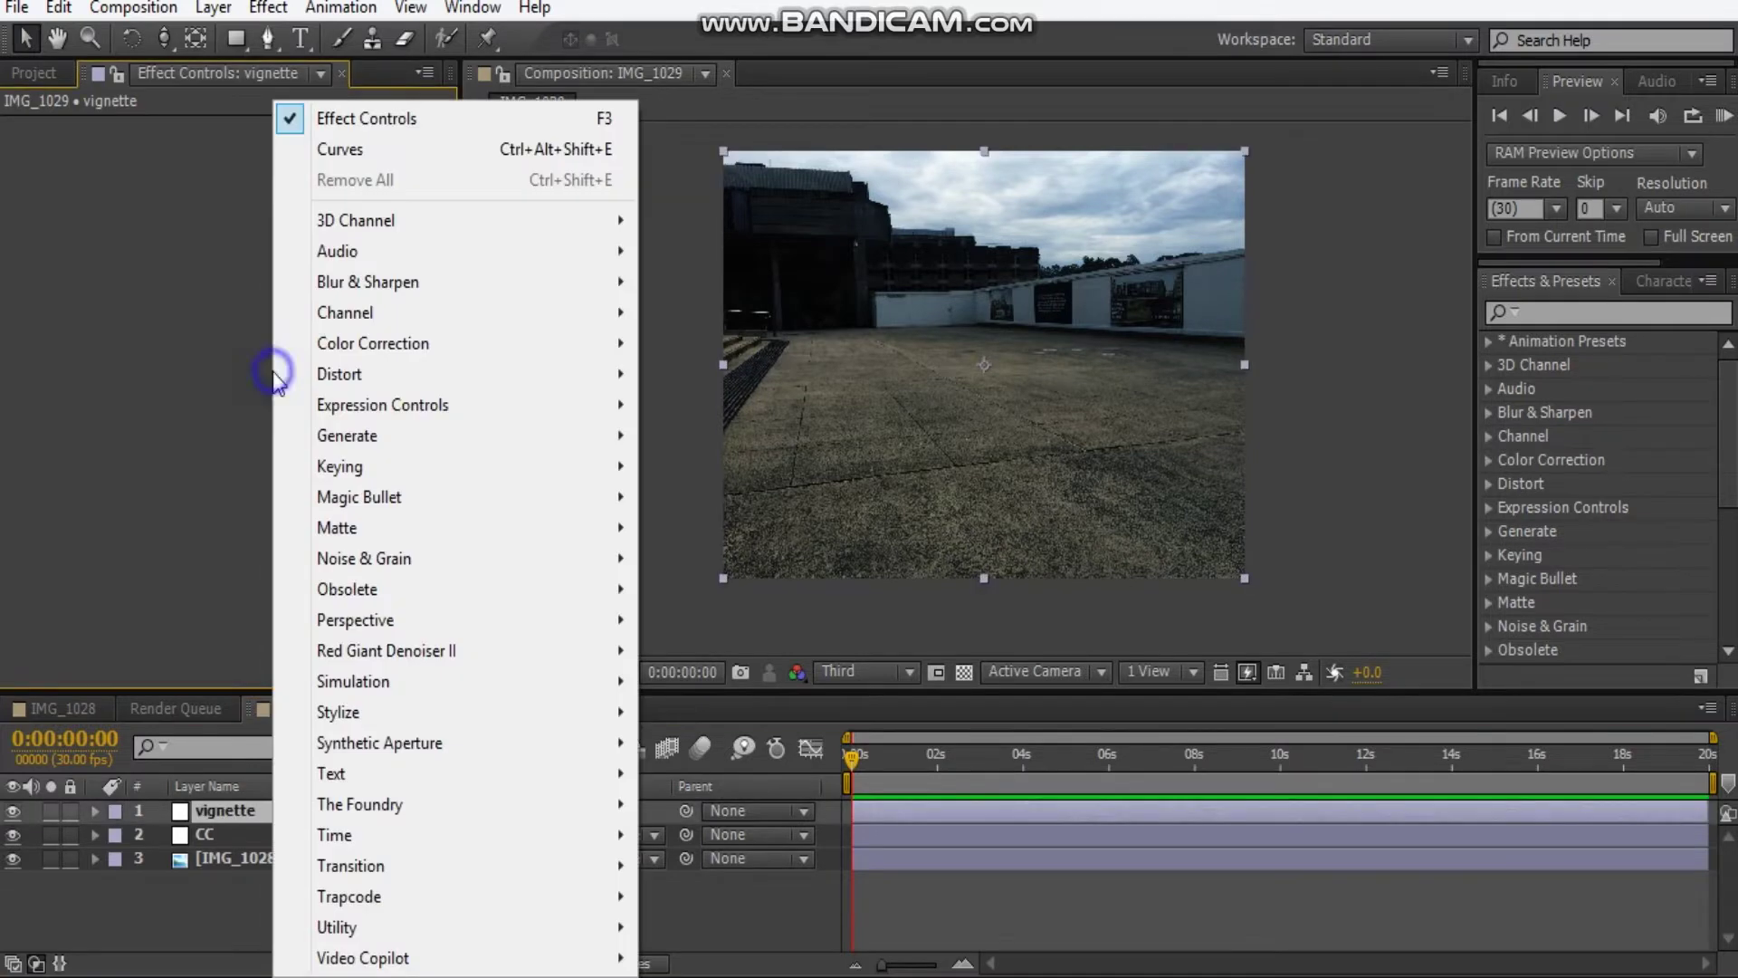
mouse_move(355, 346)
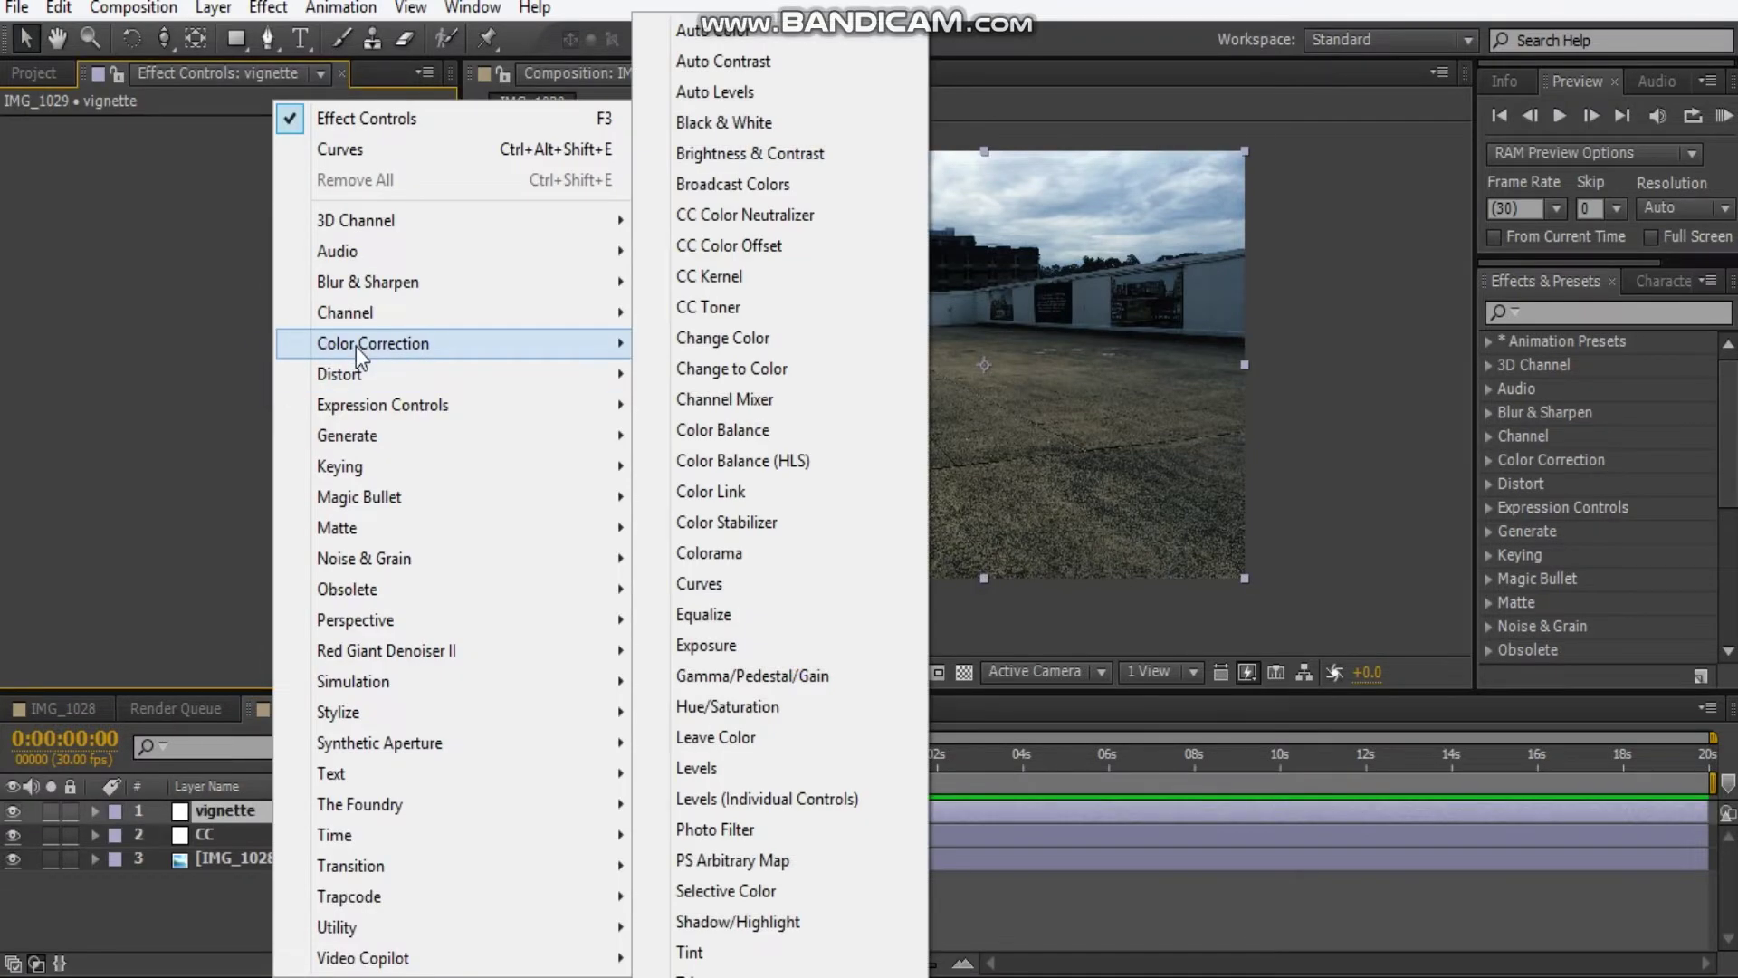
left_click(718, 586)
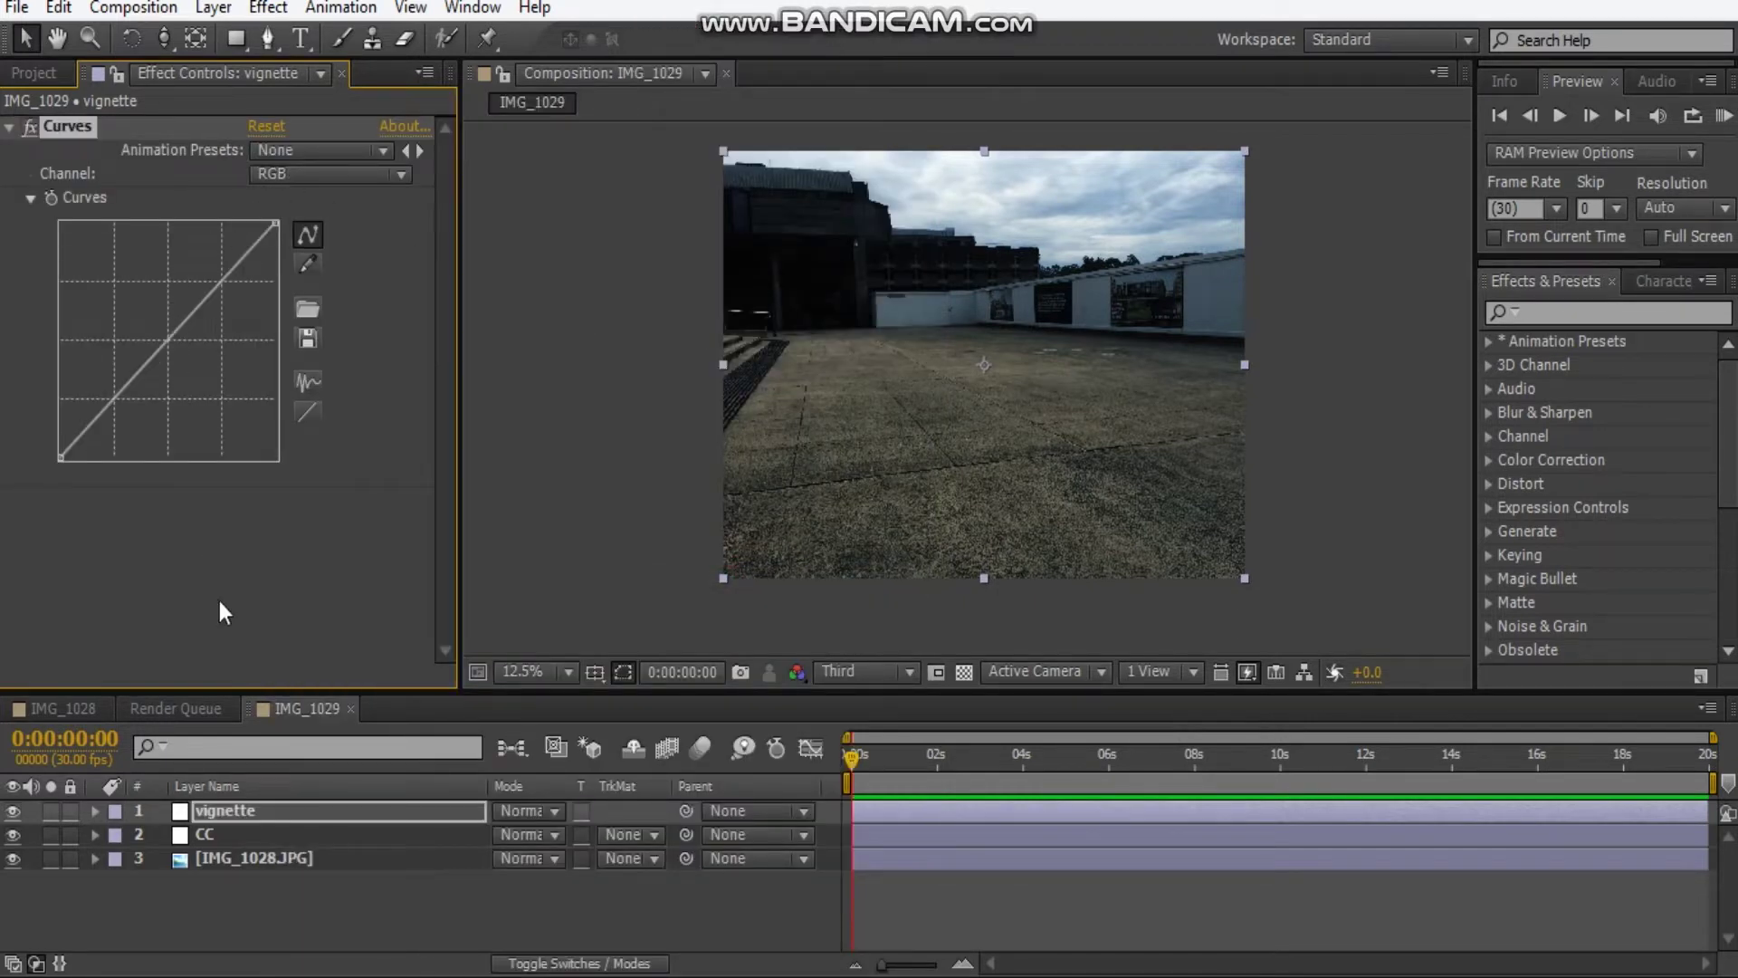
Fit an elliptical mask to the vignette layer and set its mode to Subtract
left_click(233, 40)
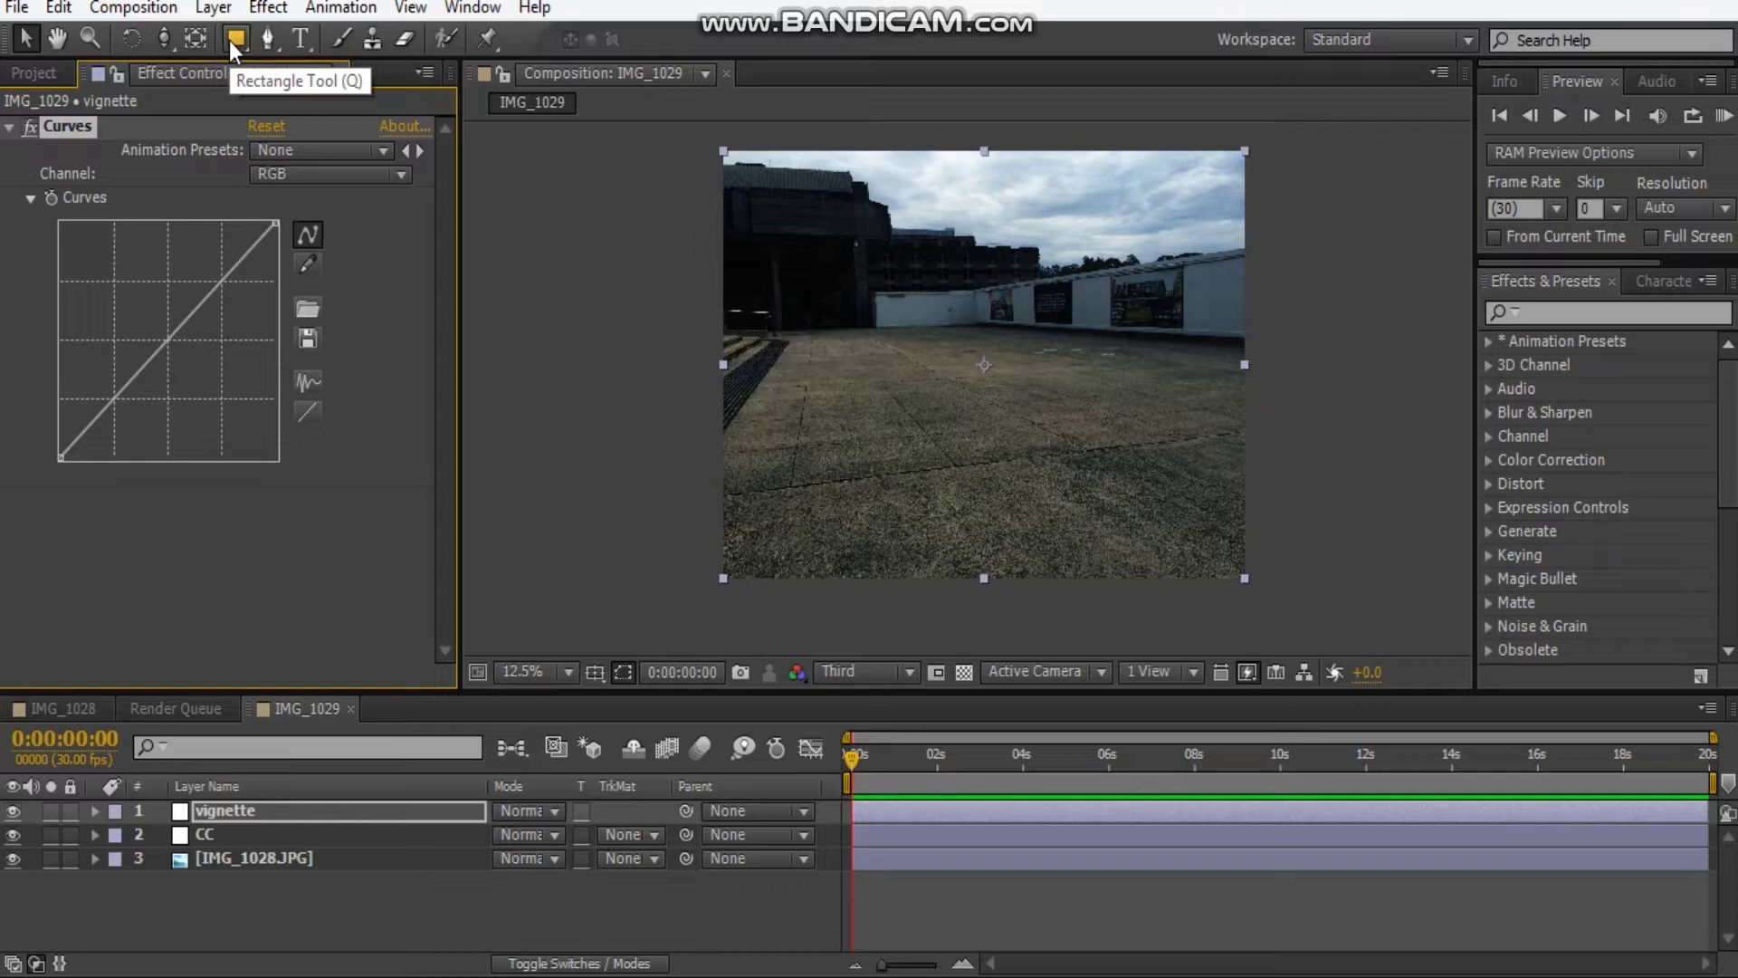
left_click_drag(233, 44, 295, 91)
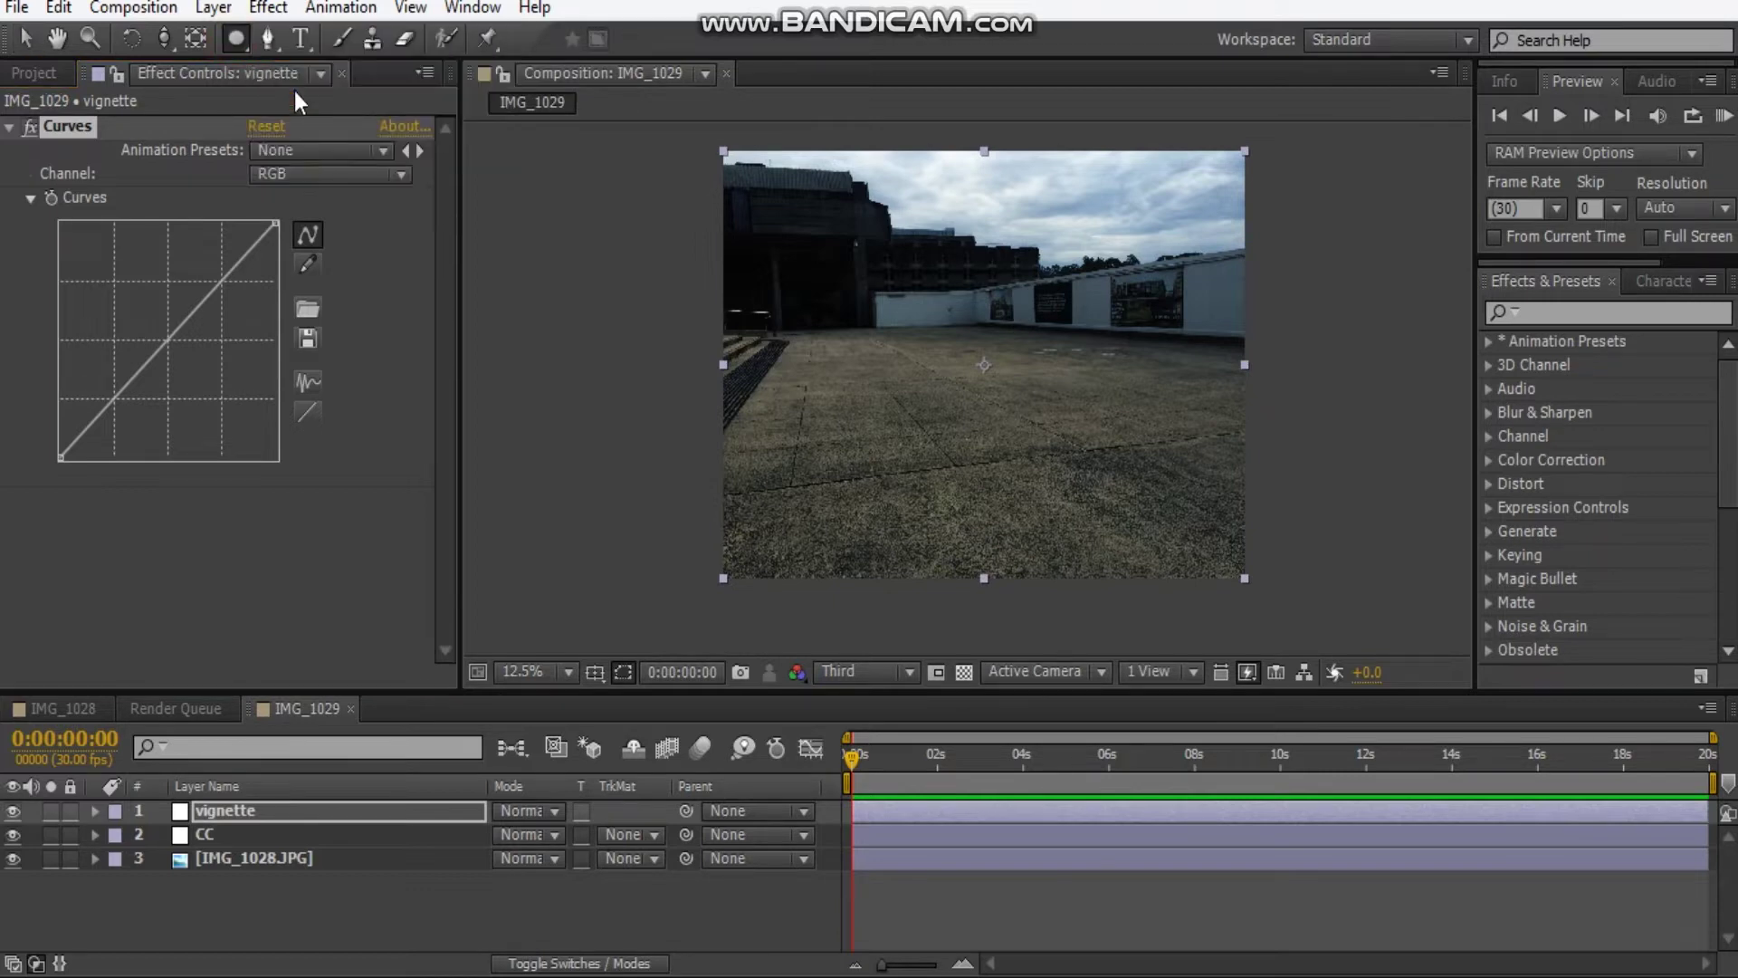
double_click(237, 38)
key("v")
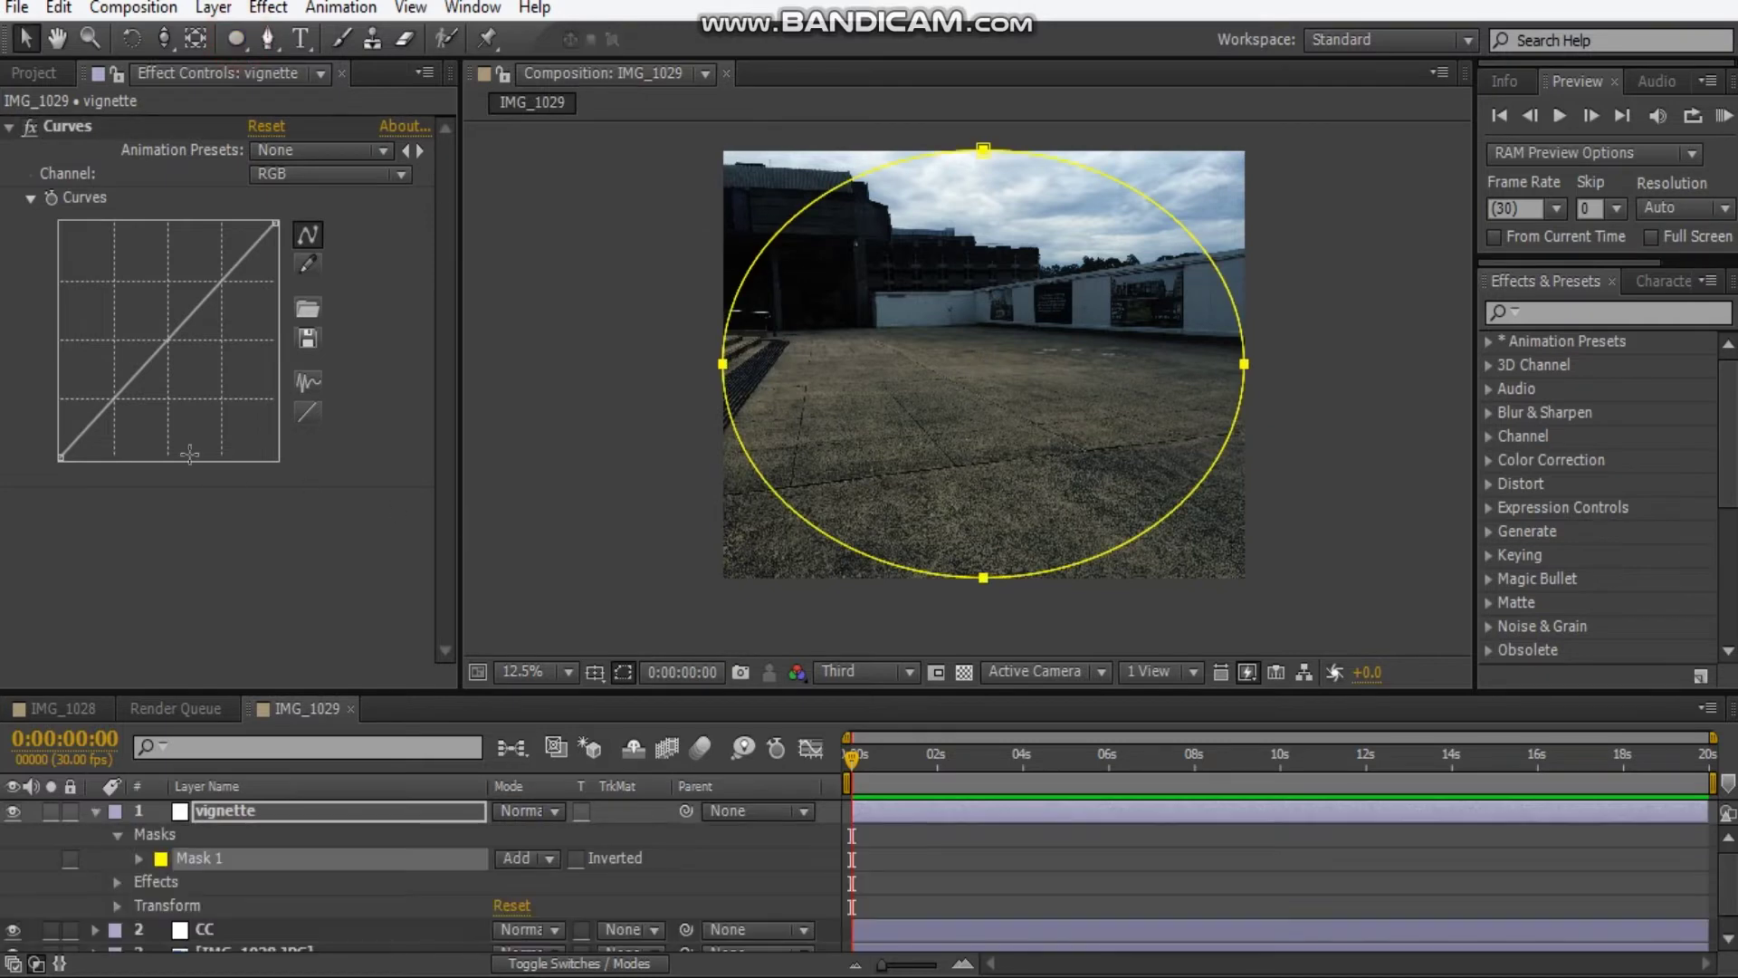
left_click(527, 858)
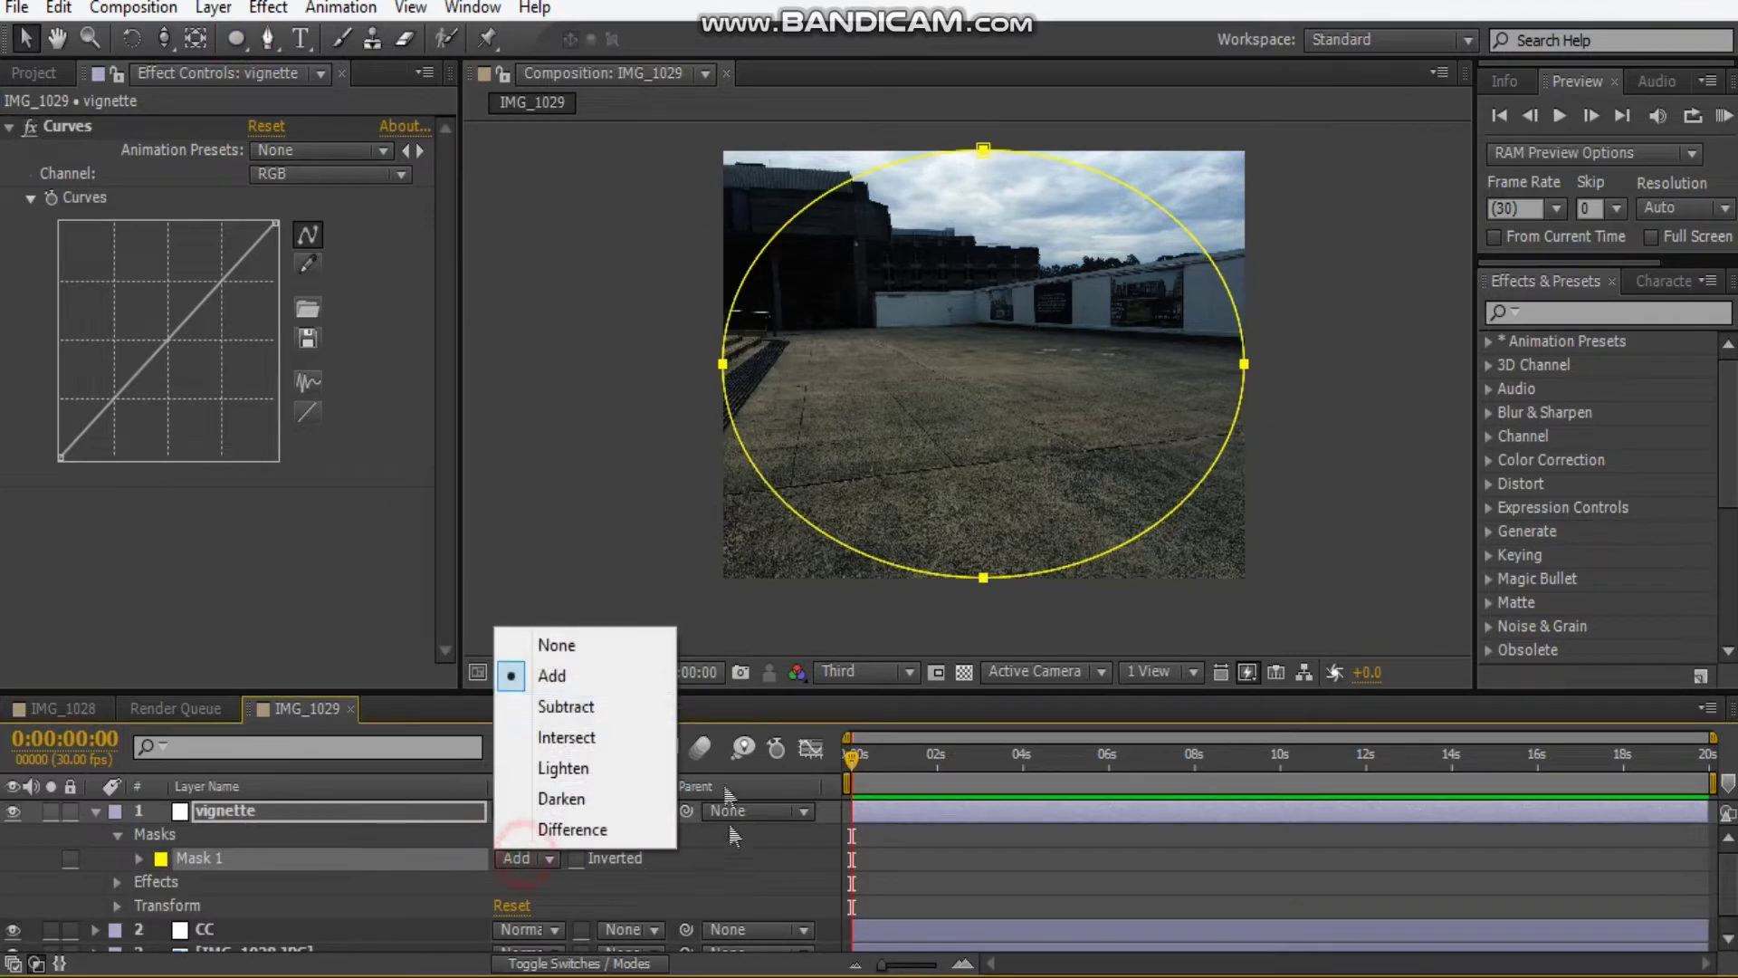
left_click(601, 710)
Pull the curve down to darken the edges and feather the mask to 934 pixels
left_click_drag(167, 343, 184, 391)
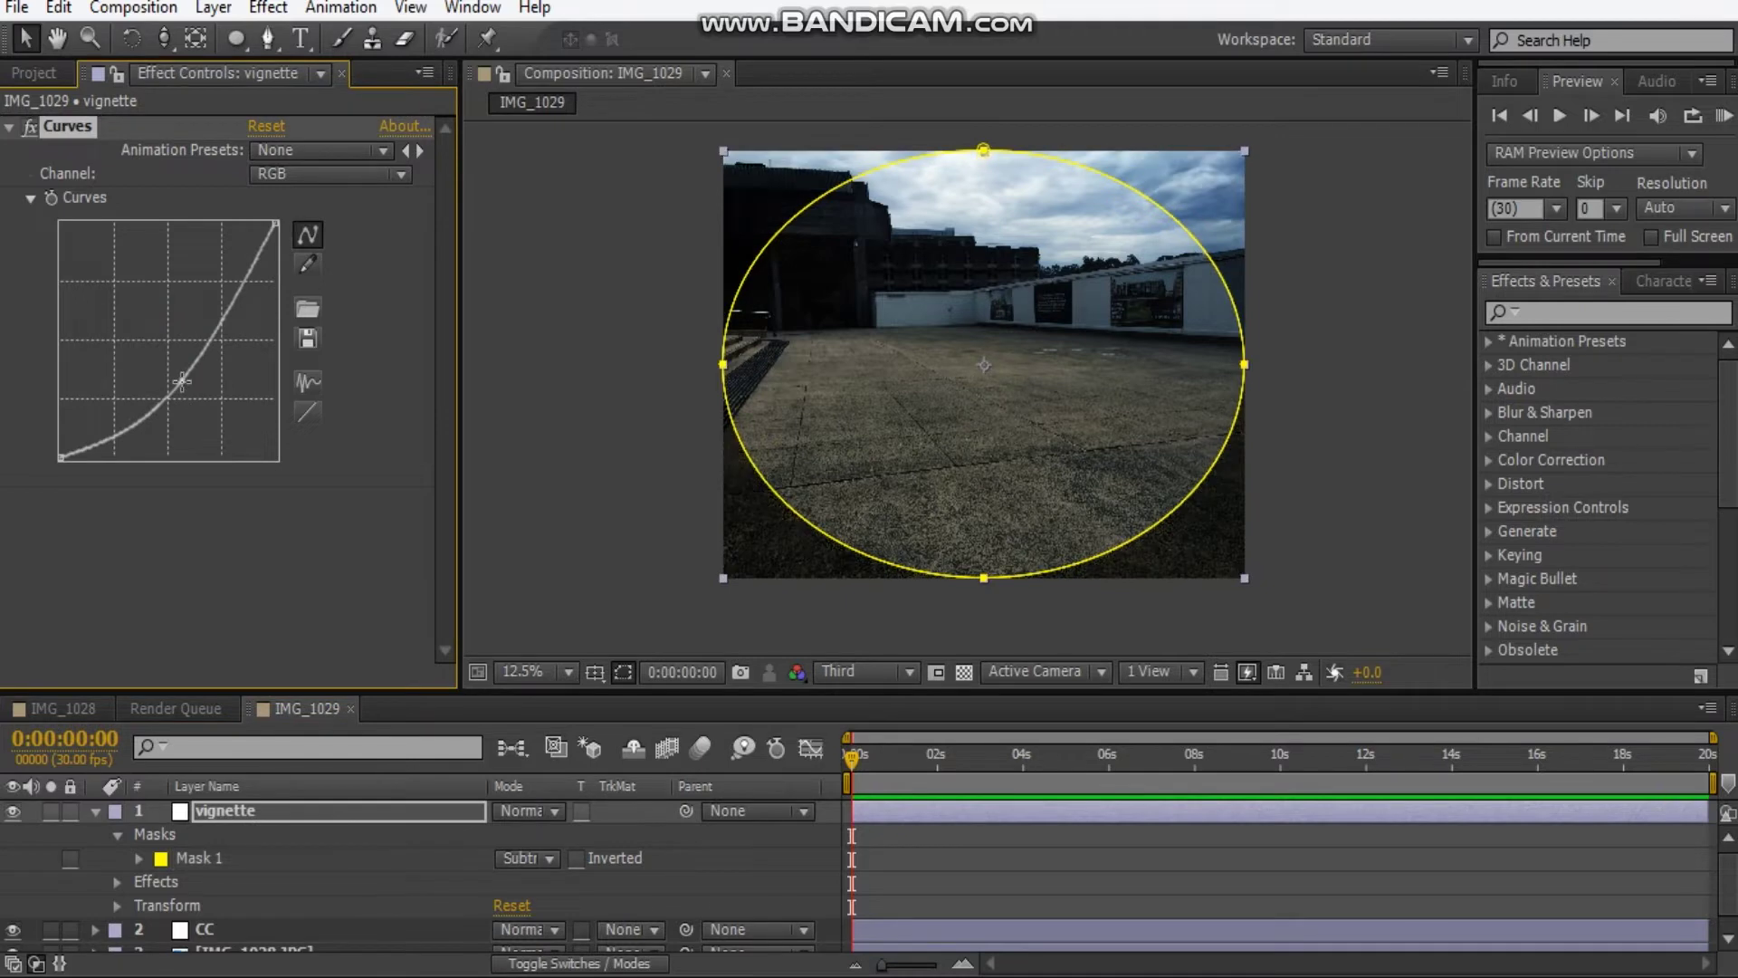
key("f")
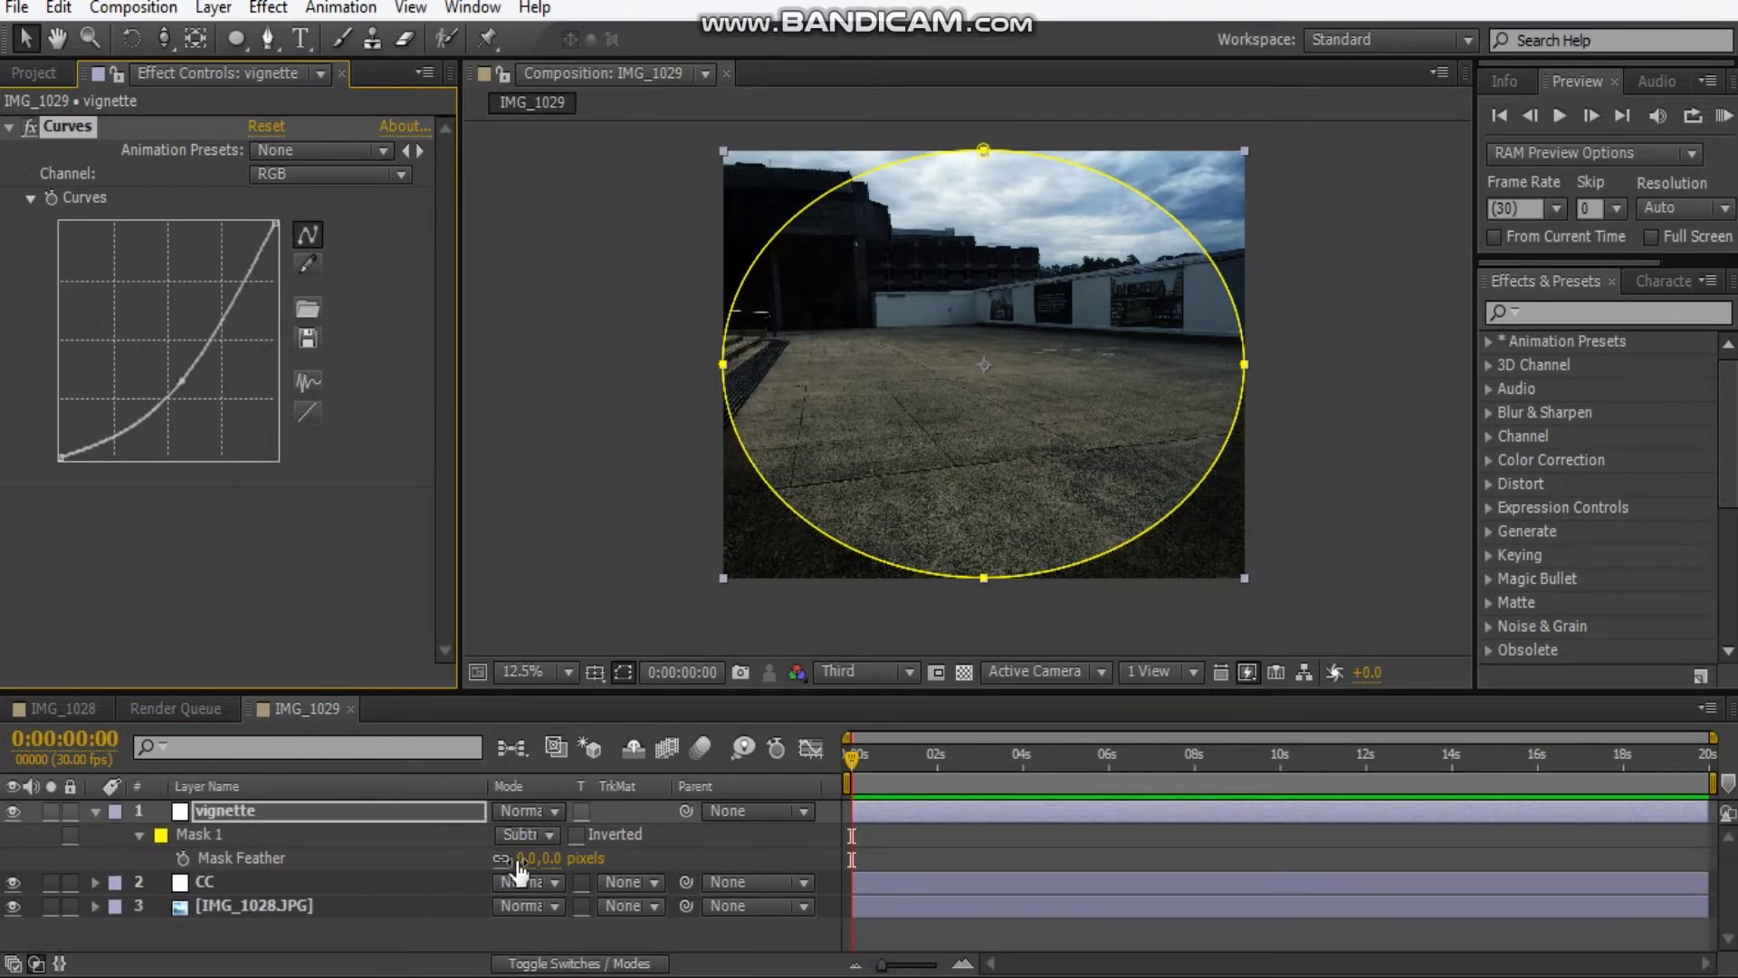
left_click_drag(516, 858, 1566, 833)
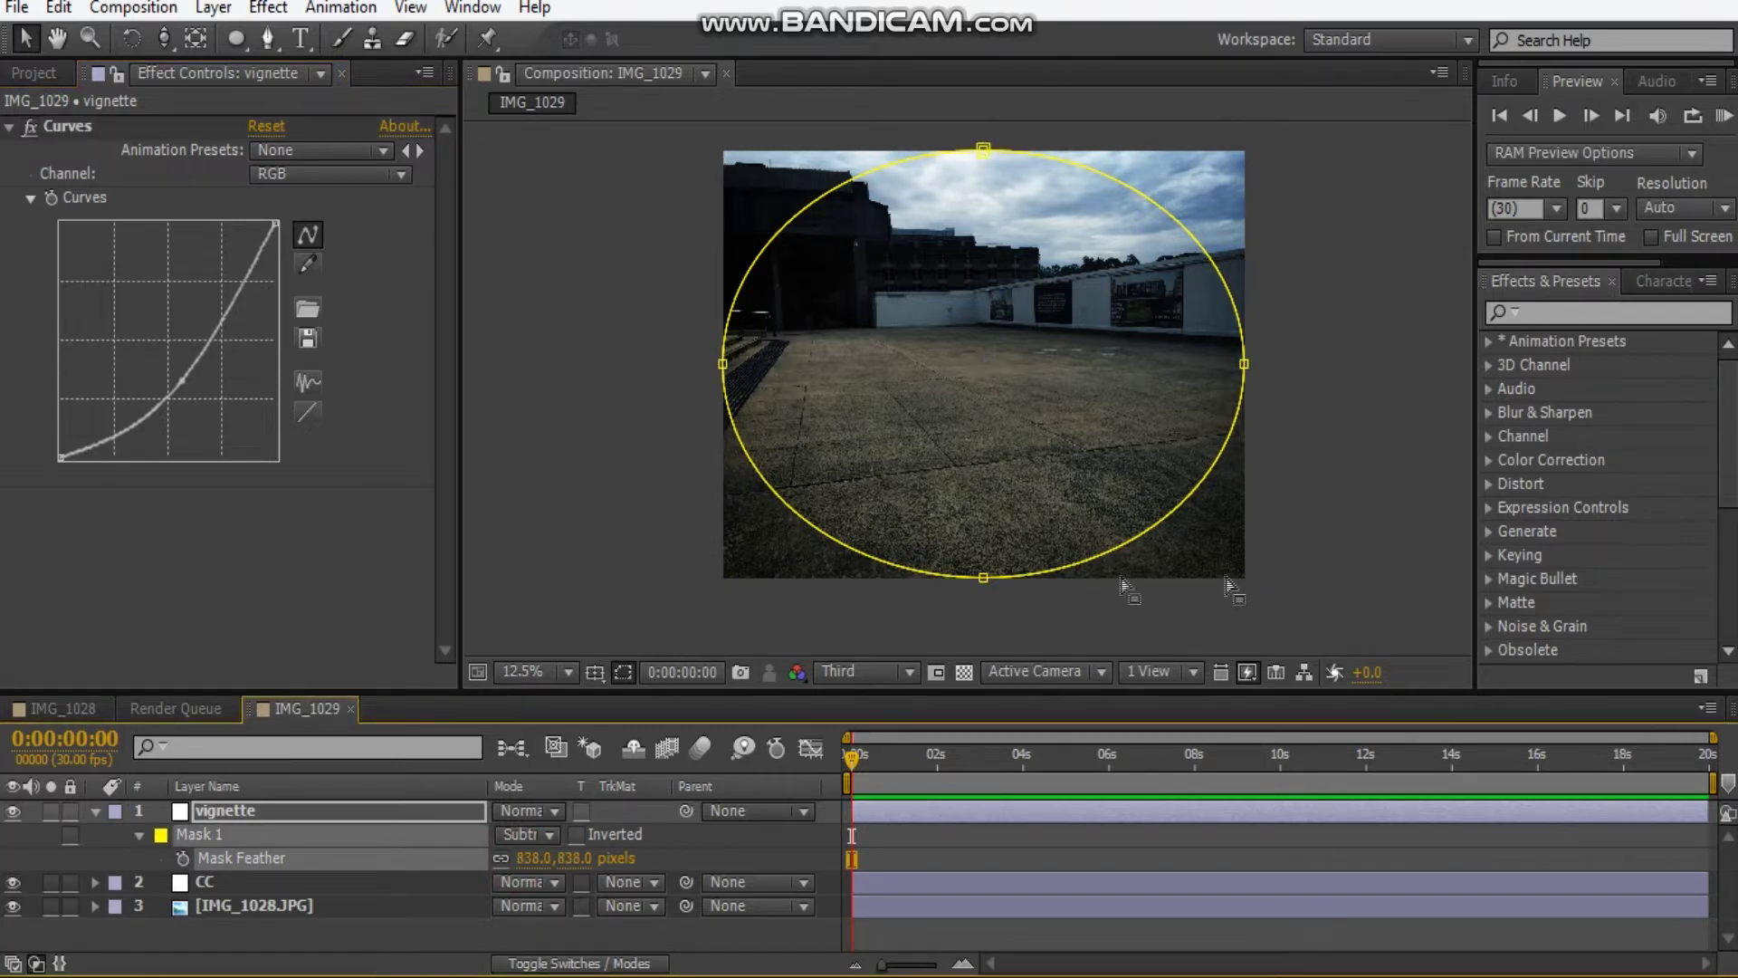
left_click_drag(543, 865, 656, 859)
left_click(182, 385)
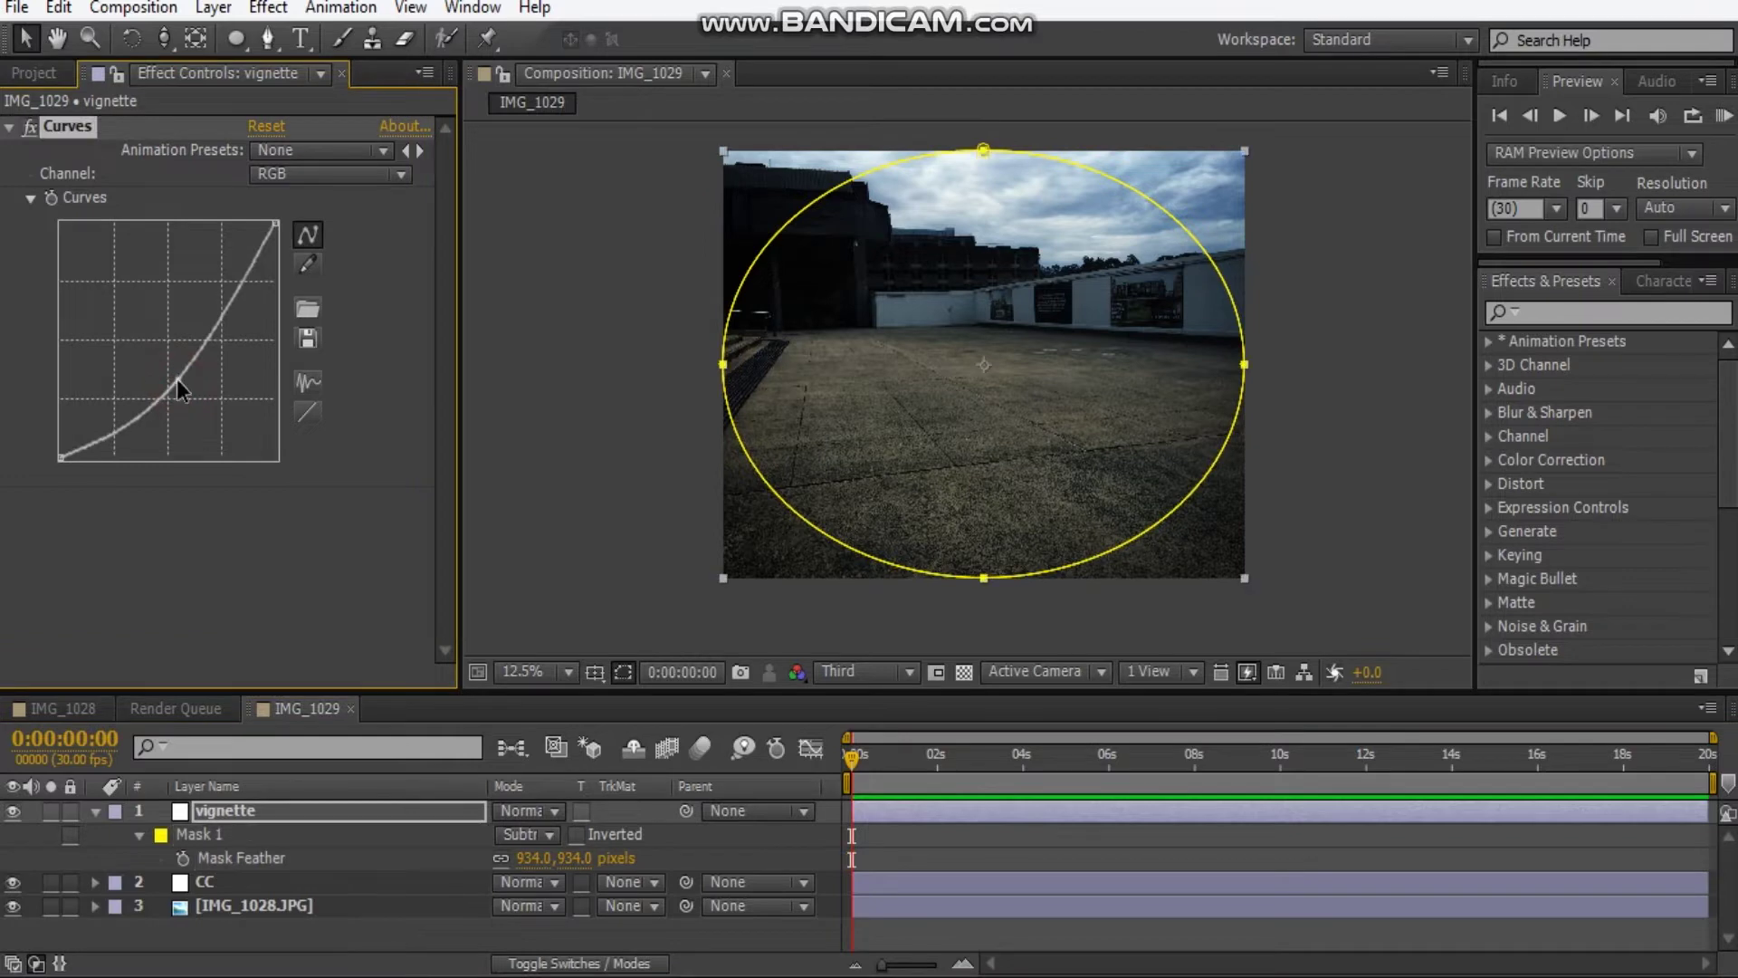
left_click(622, 672)
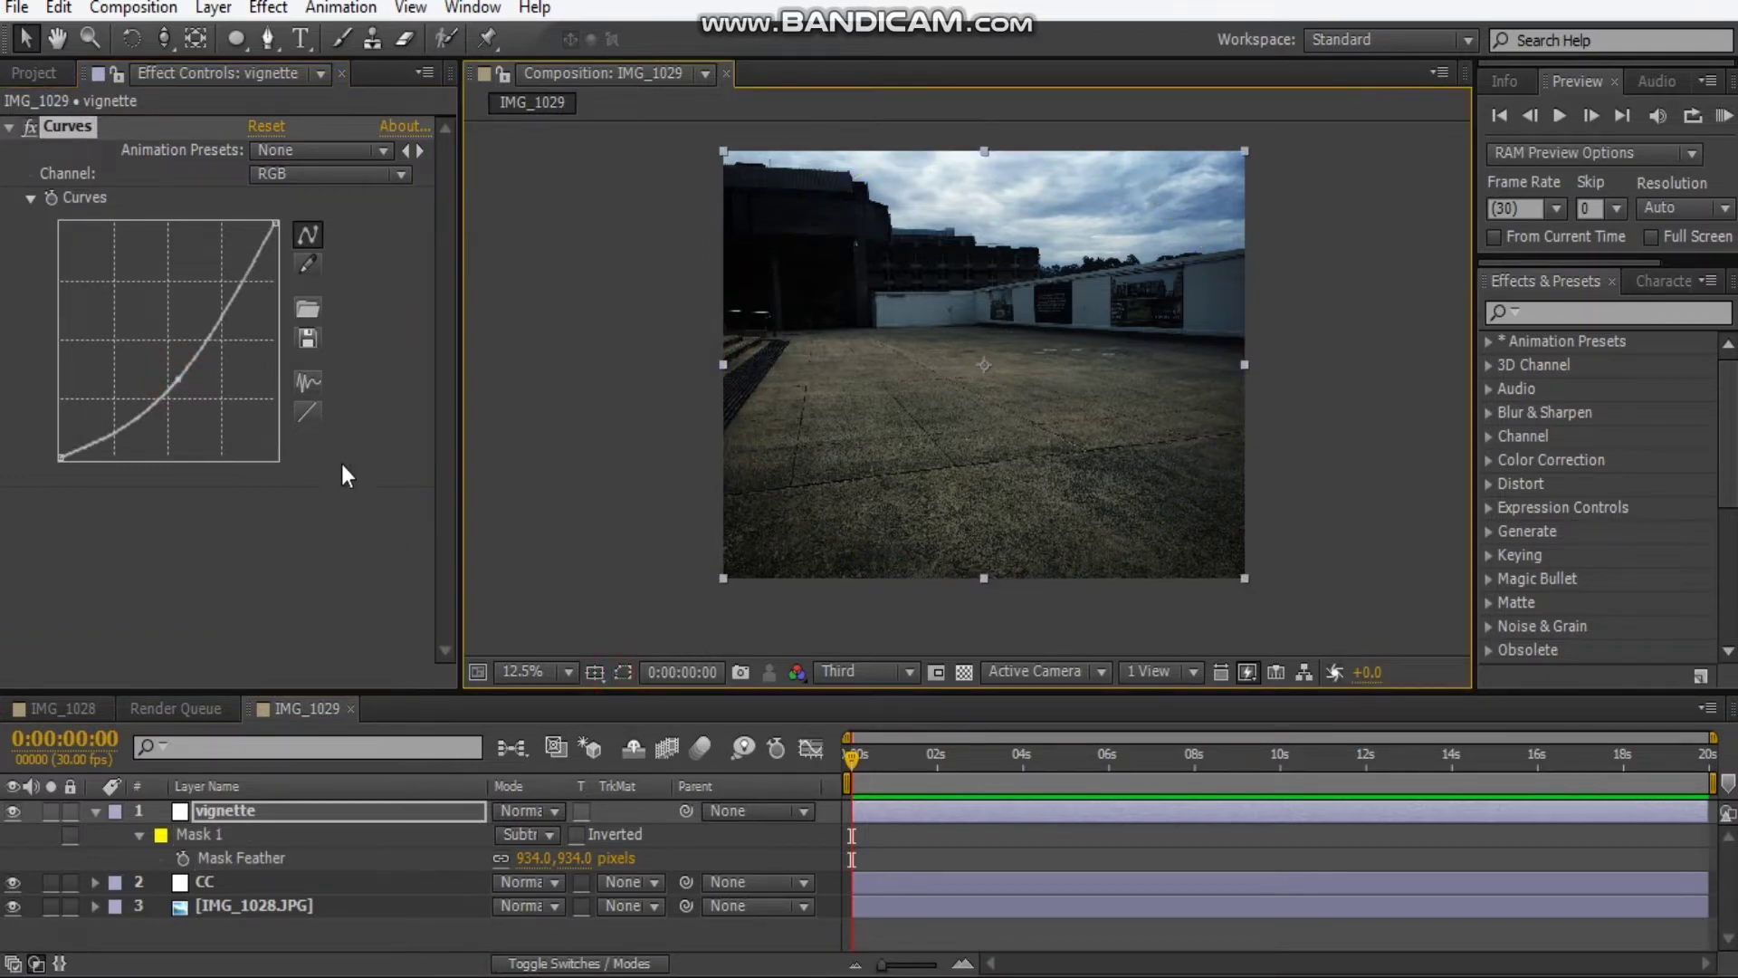
left_click_drag(180, 383, 169, 370)
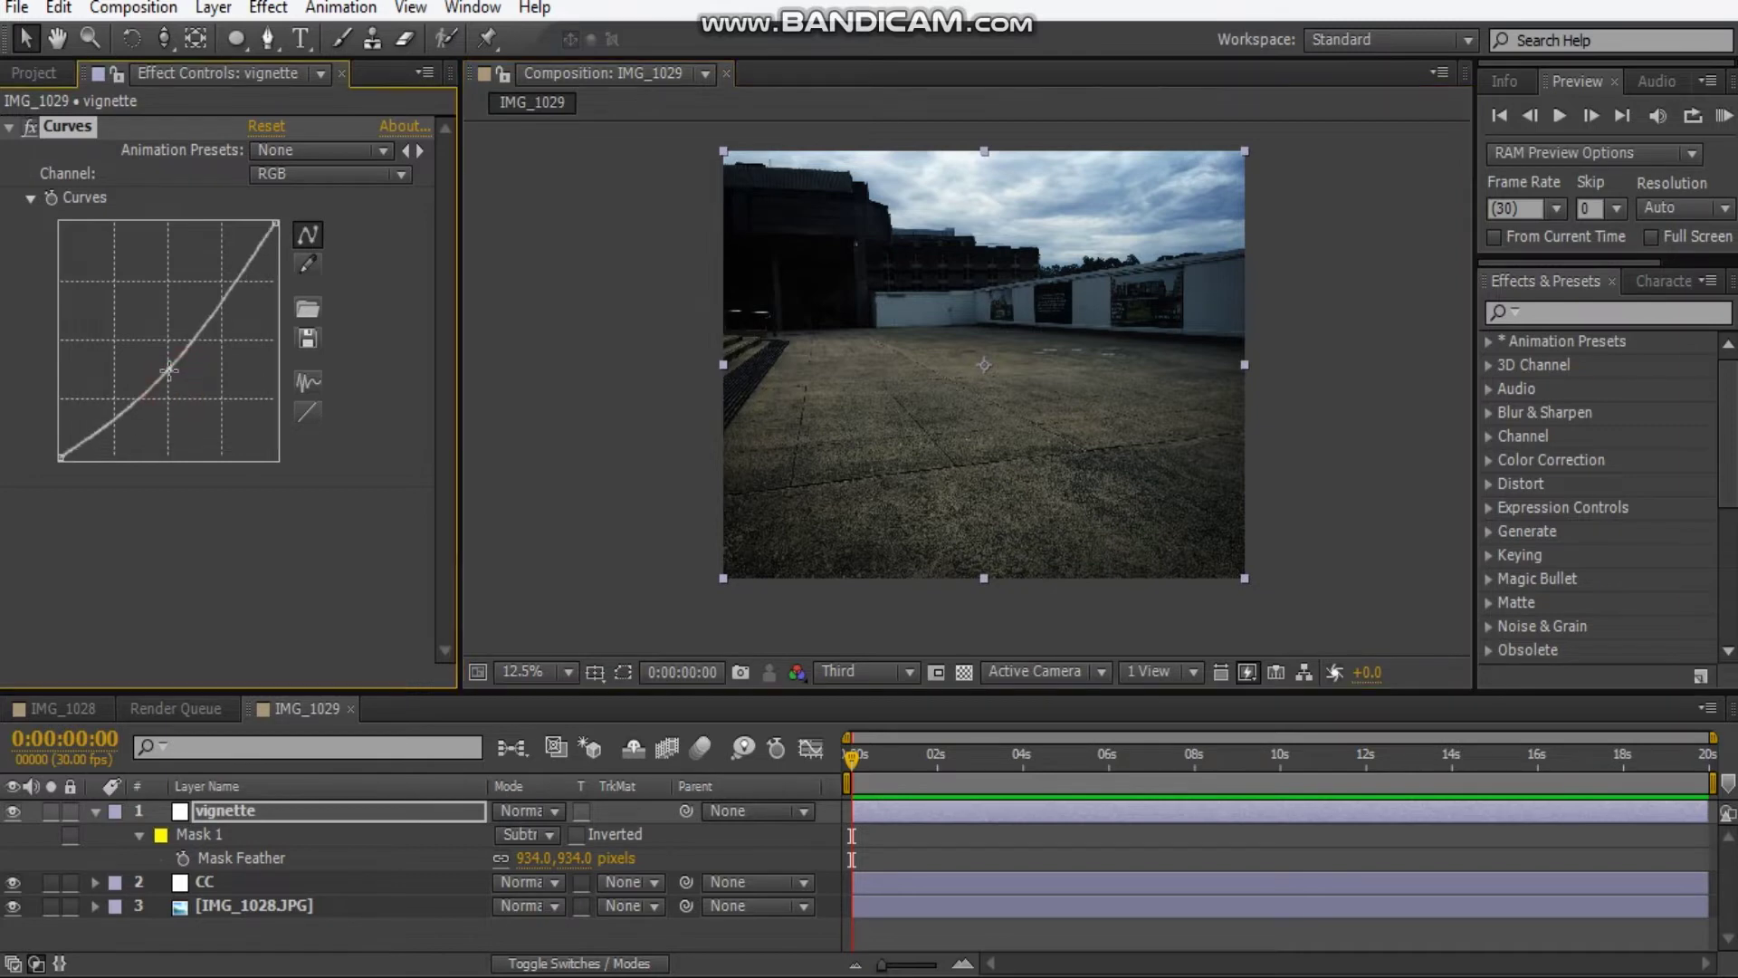
Deselect the vignette layer and collapse its mask properties
left_click(552, 418)
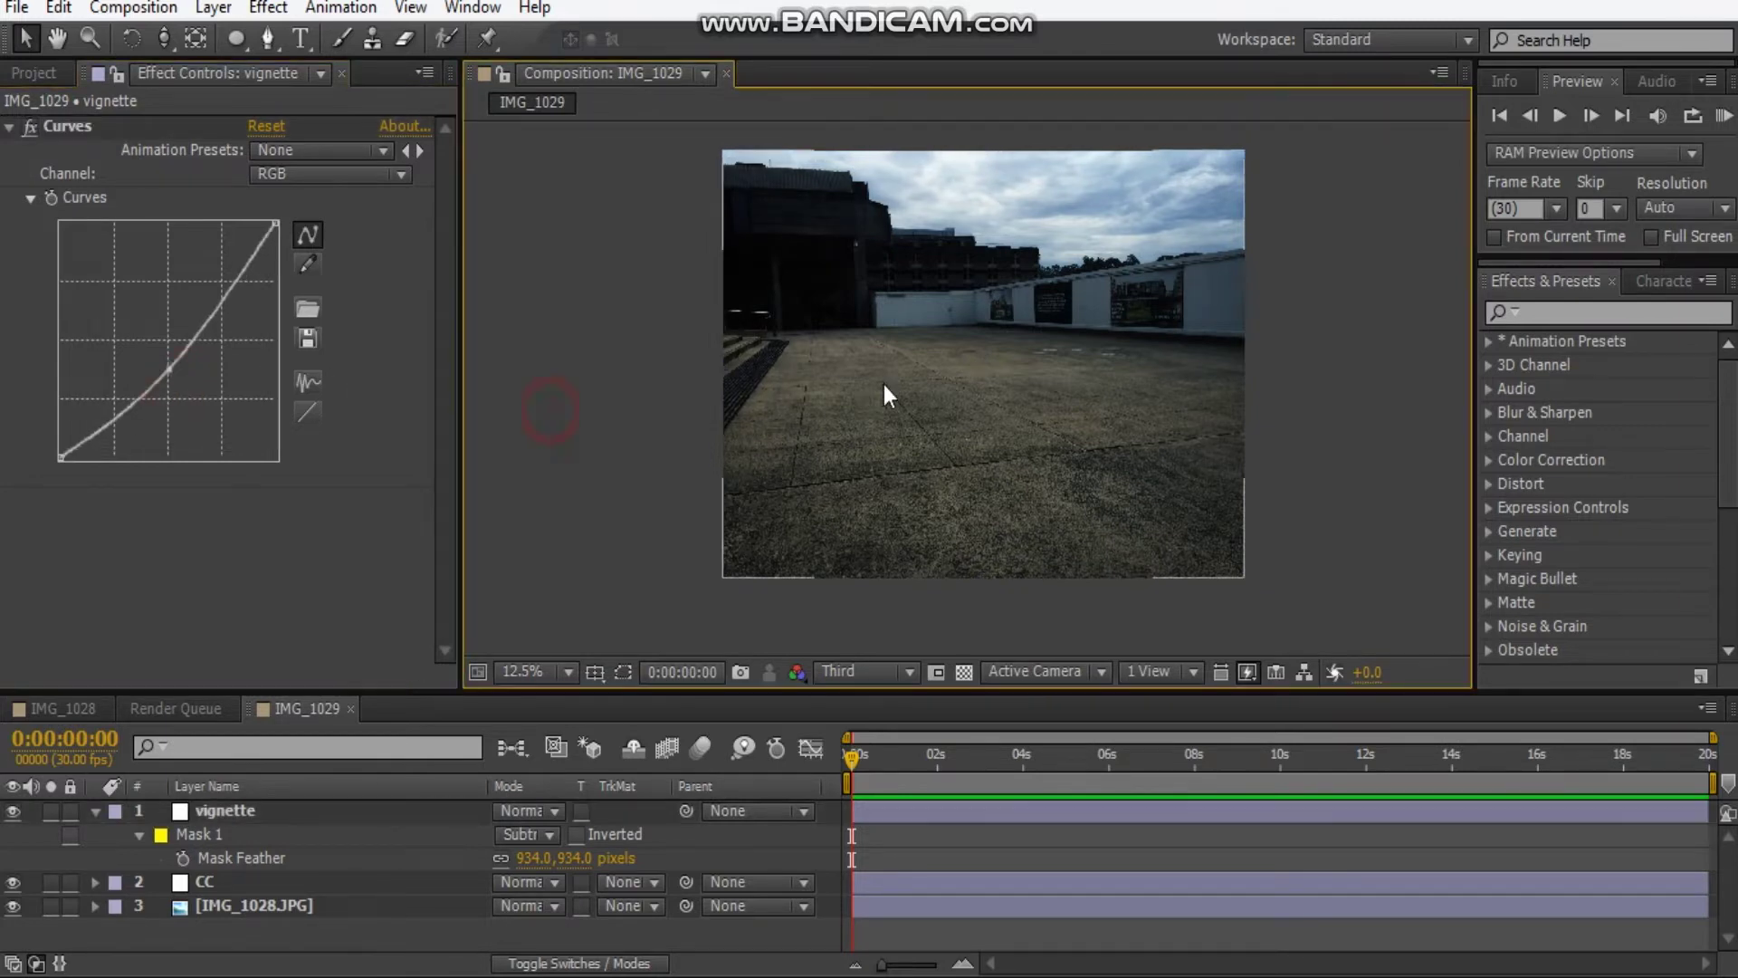
left_click(3, 129)
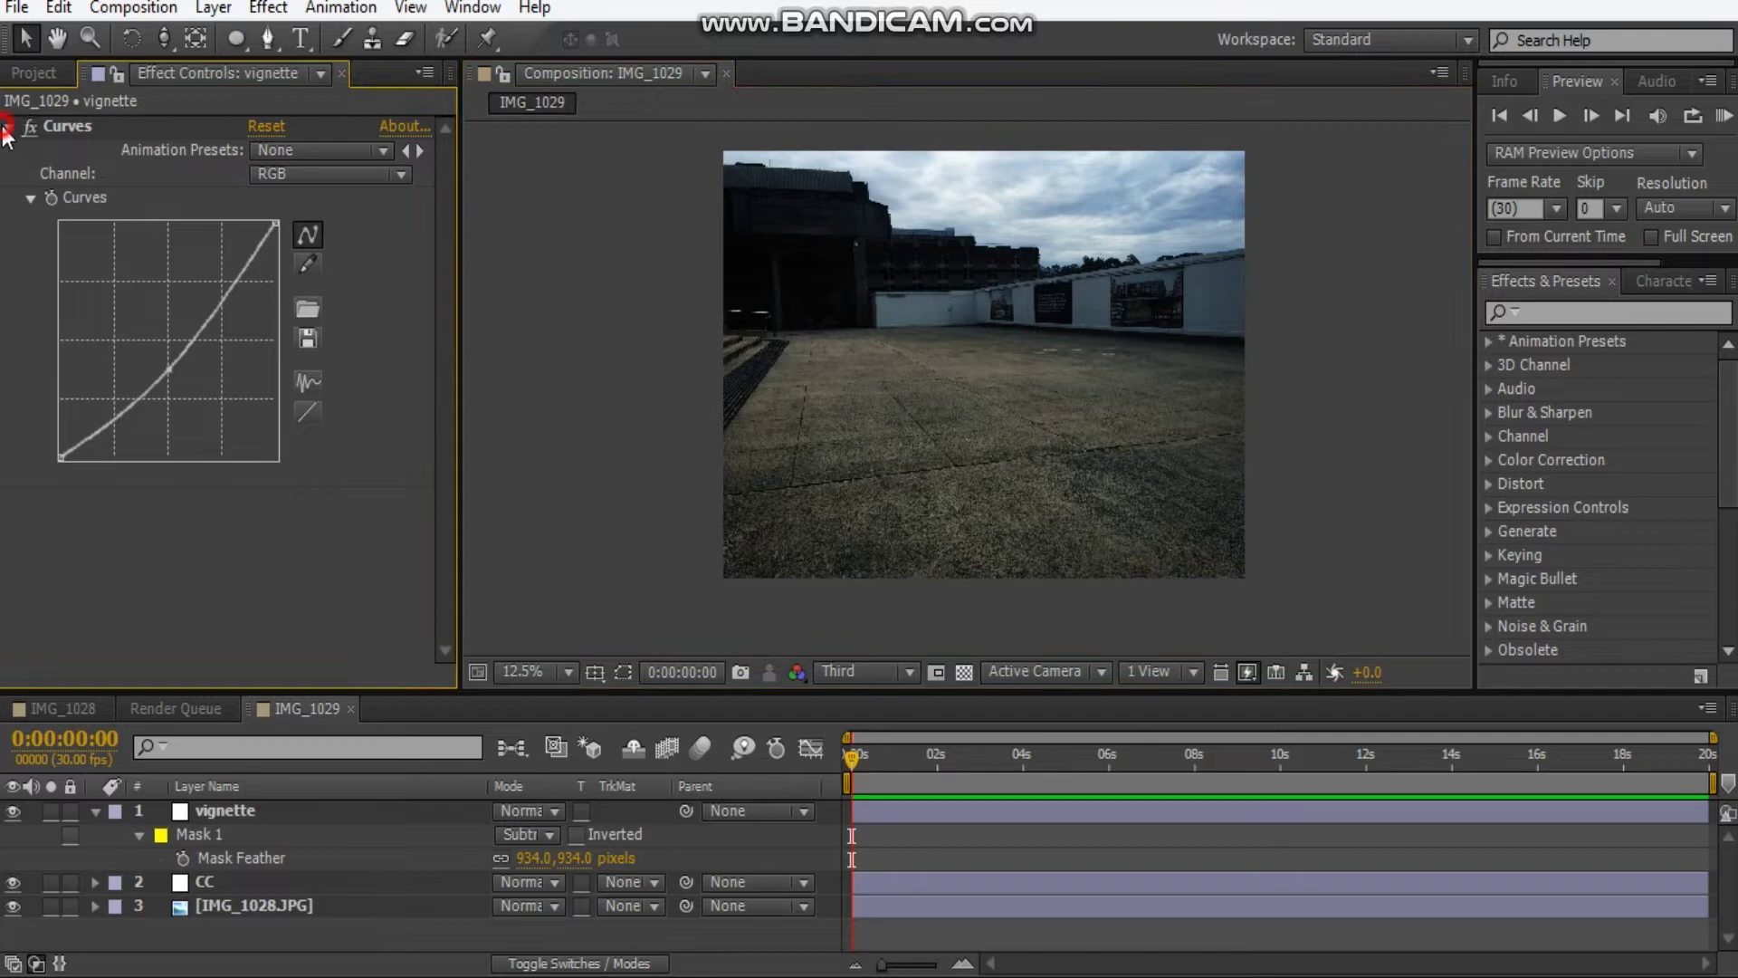
left_click(95, 811)
left_click(291, 899)
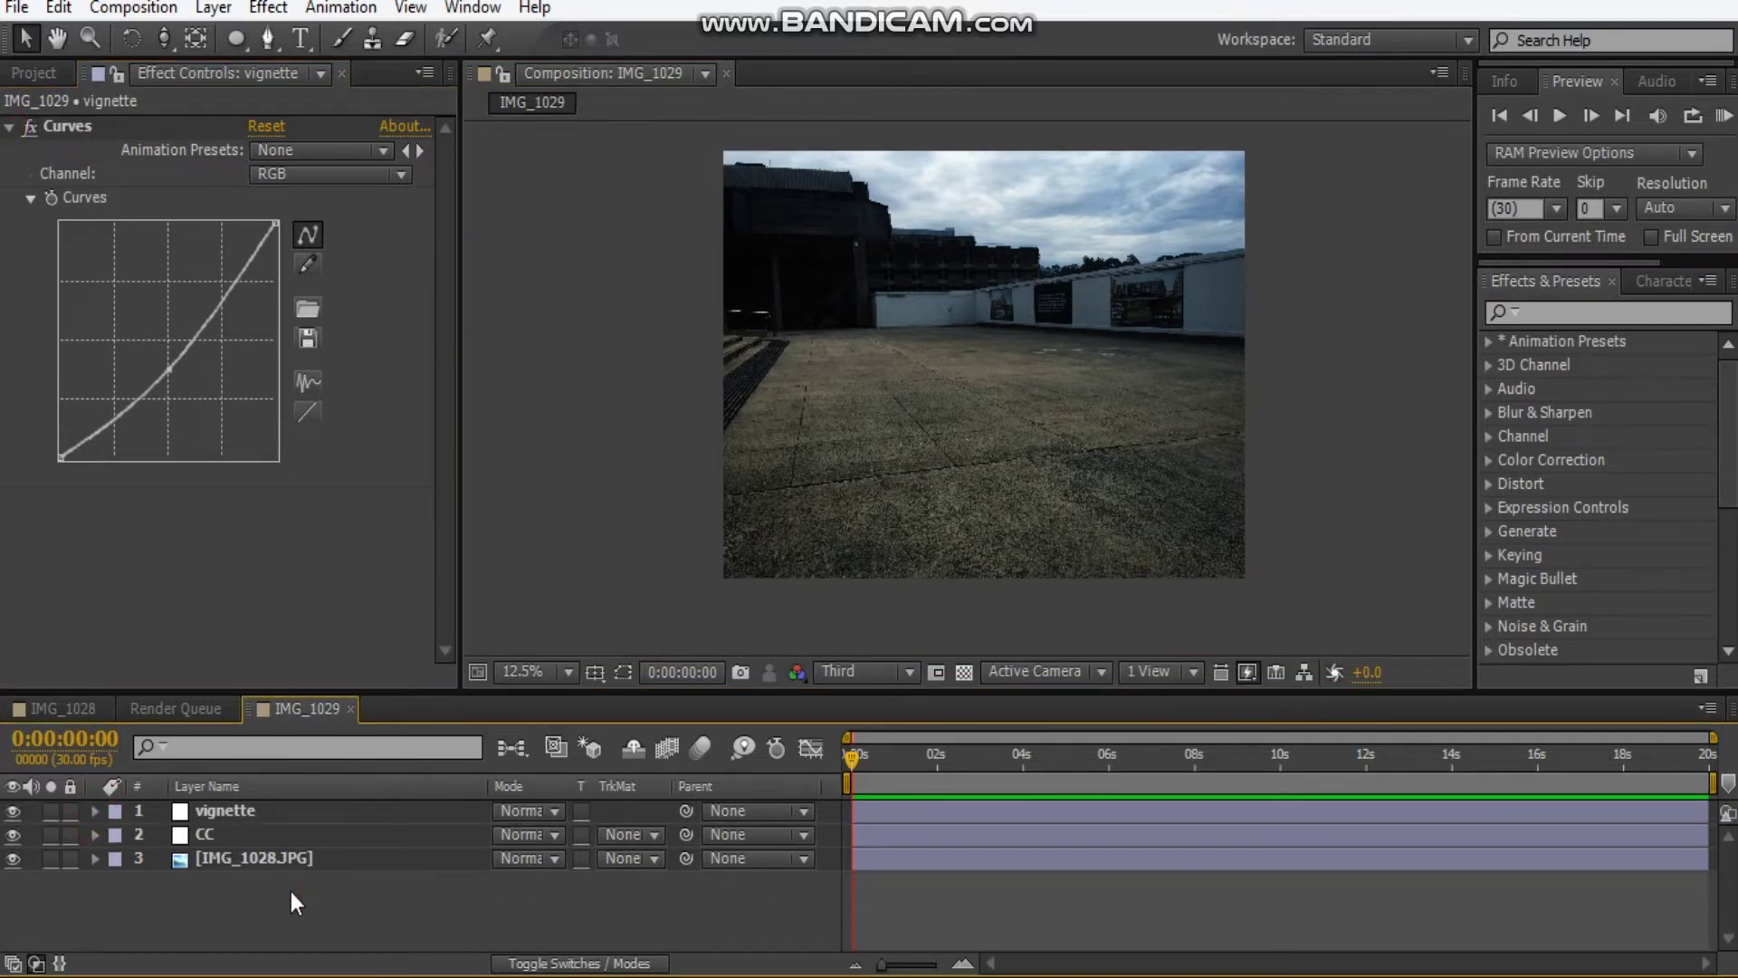
Create a 3264×2448 solid named E3D with the colour FF0000
key("ctrl+y")
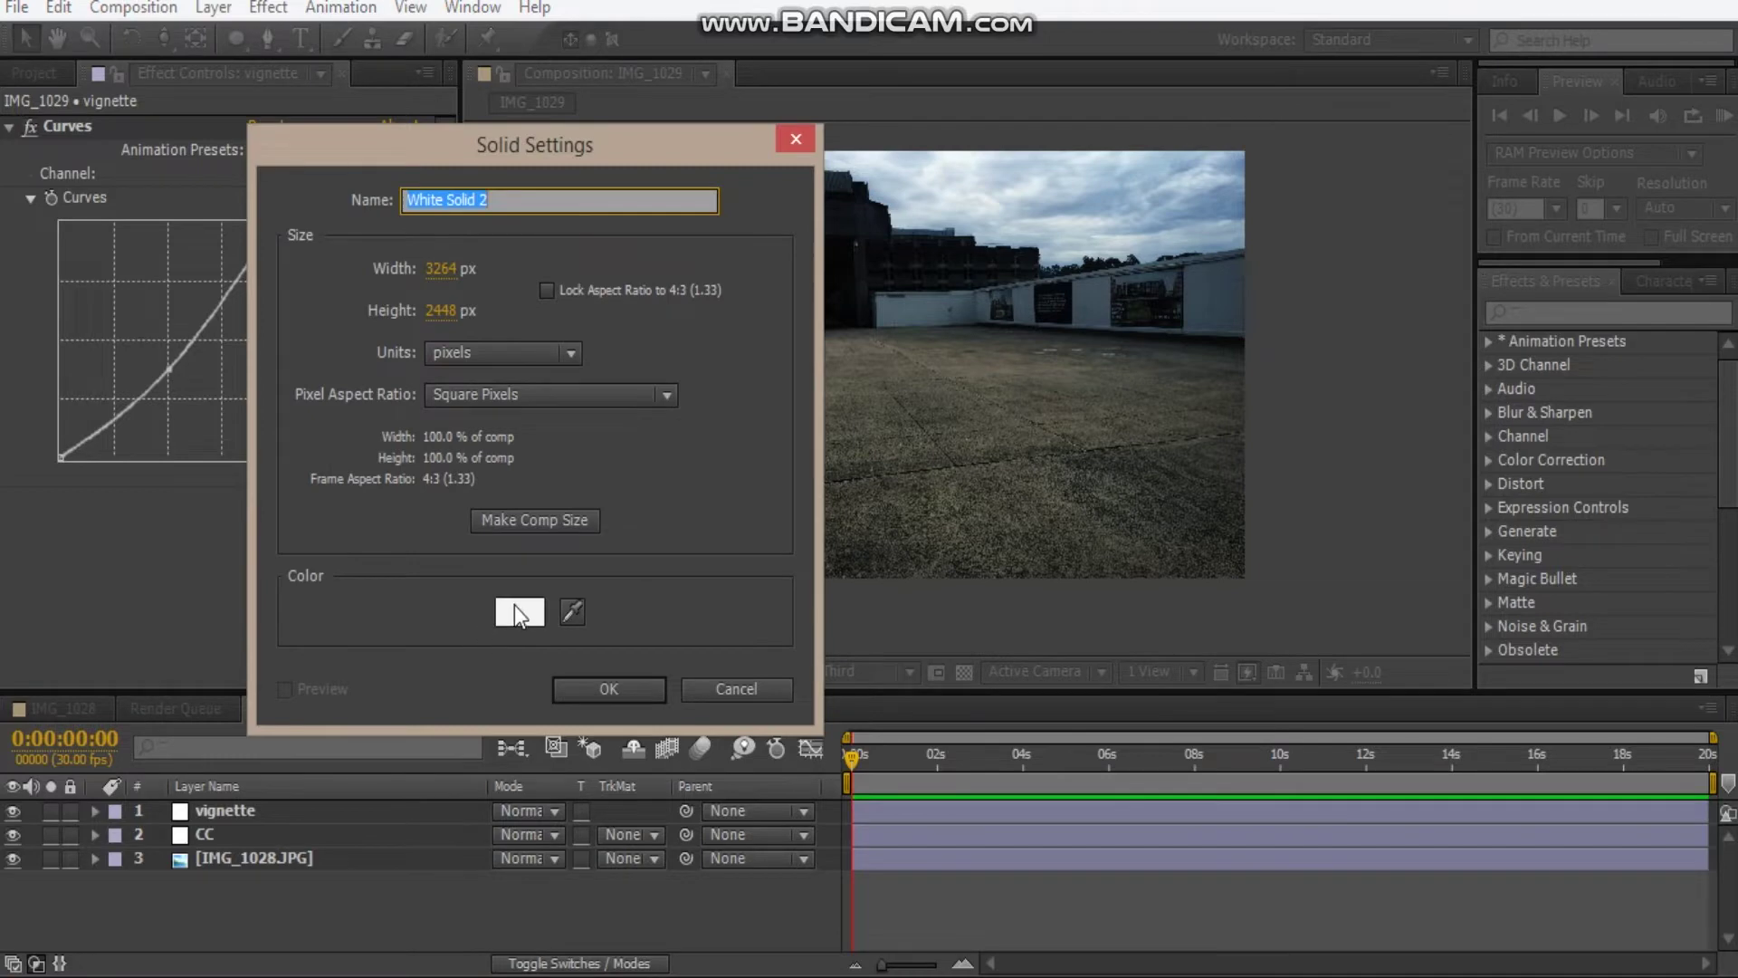
type("E3D")
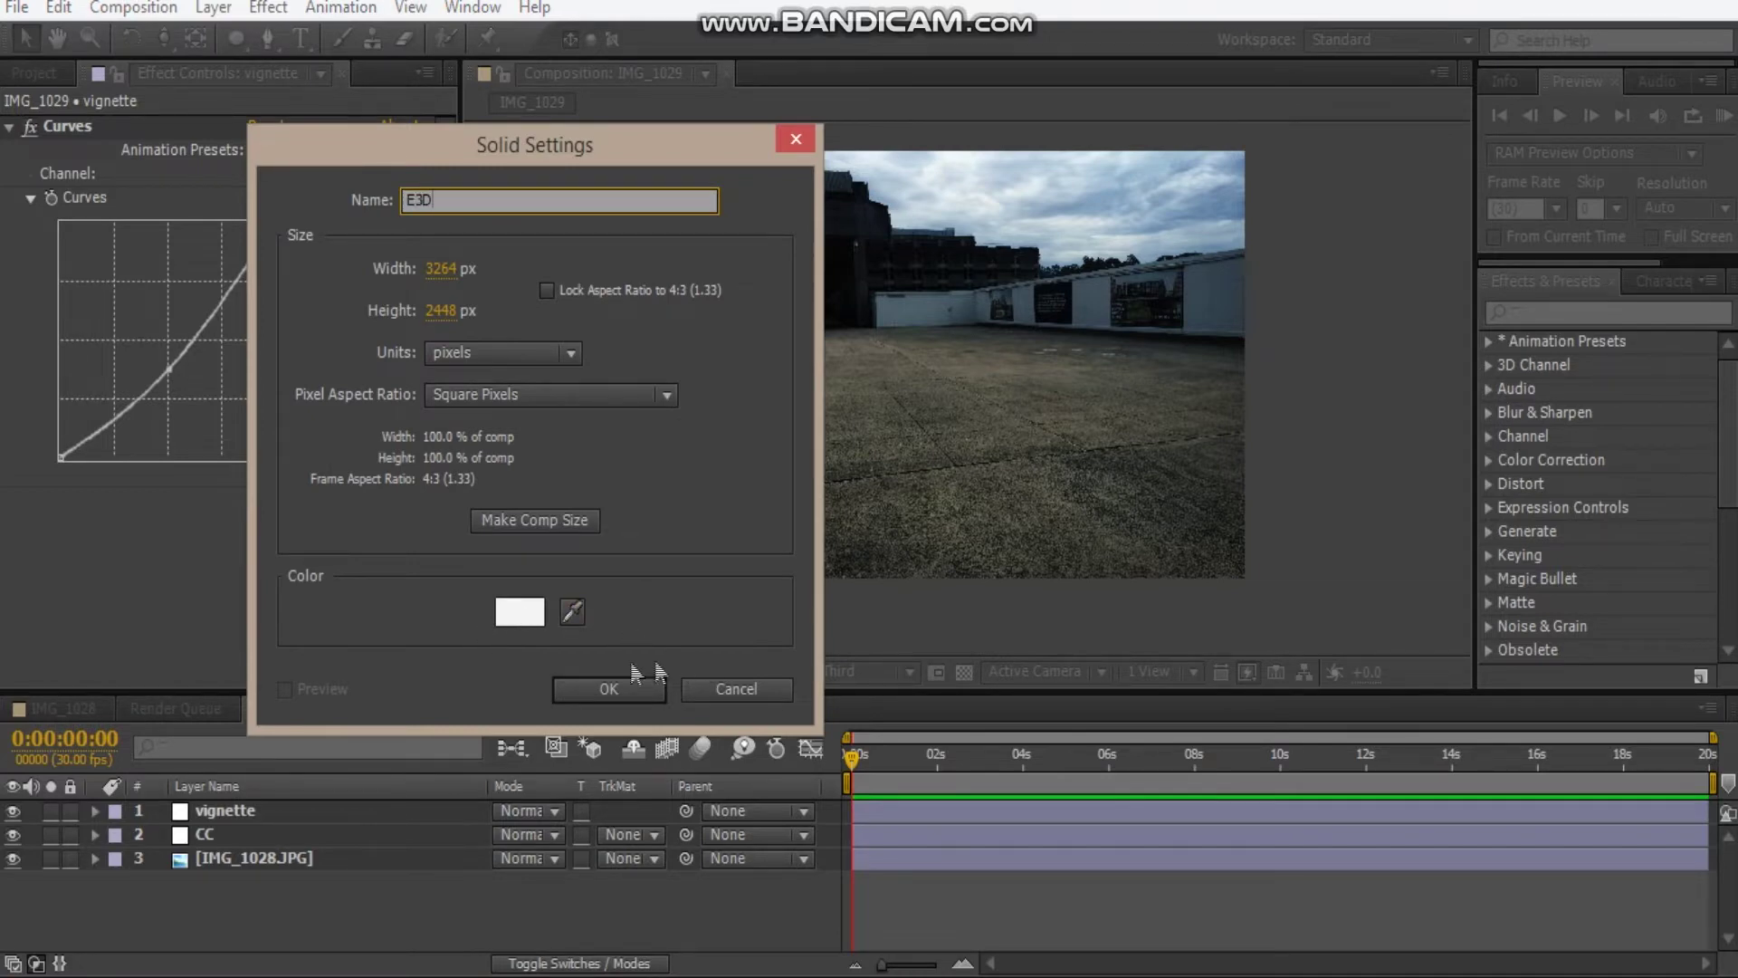
left_click(532, 618)
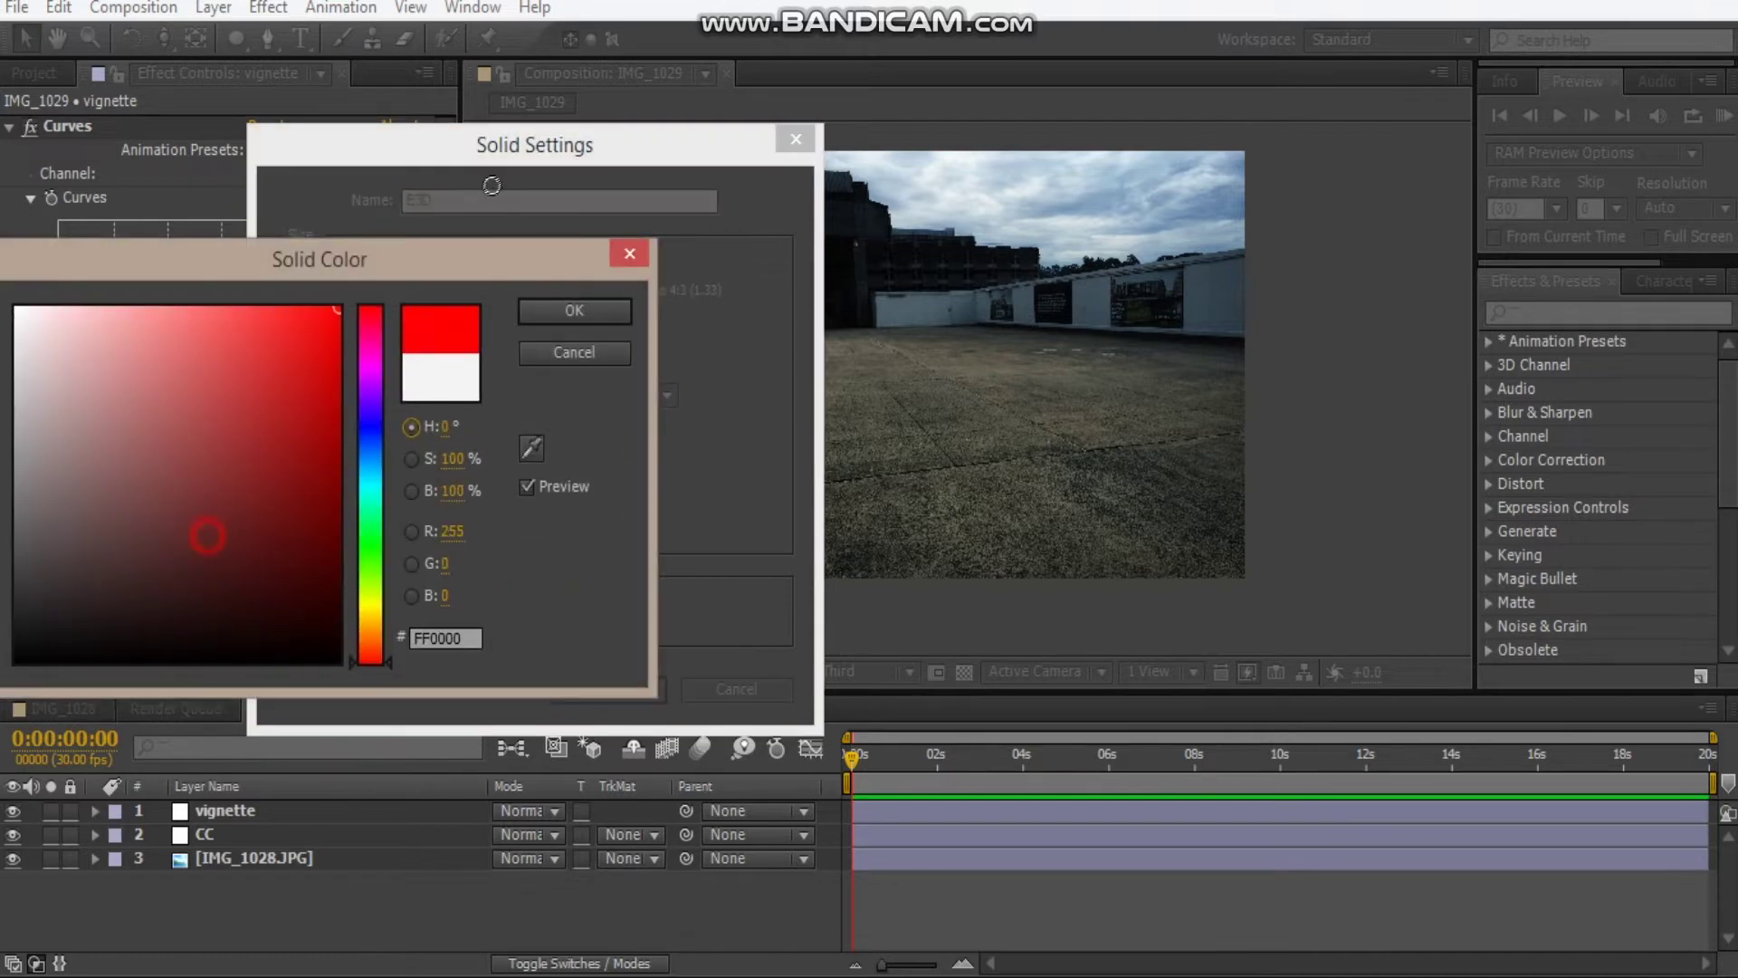
left_click(590, 304)
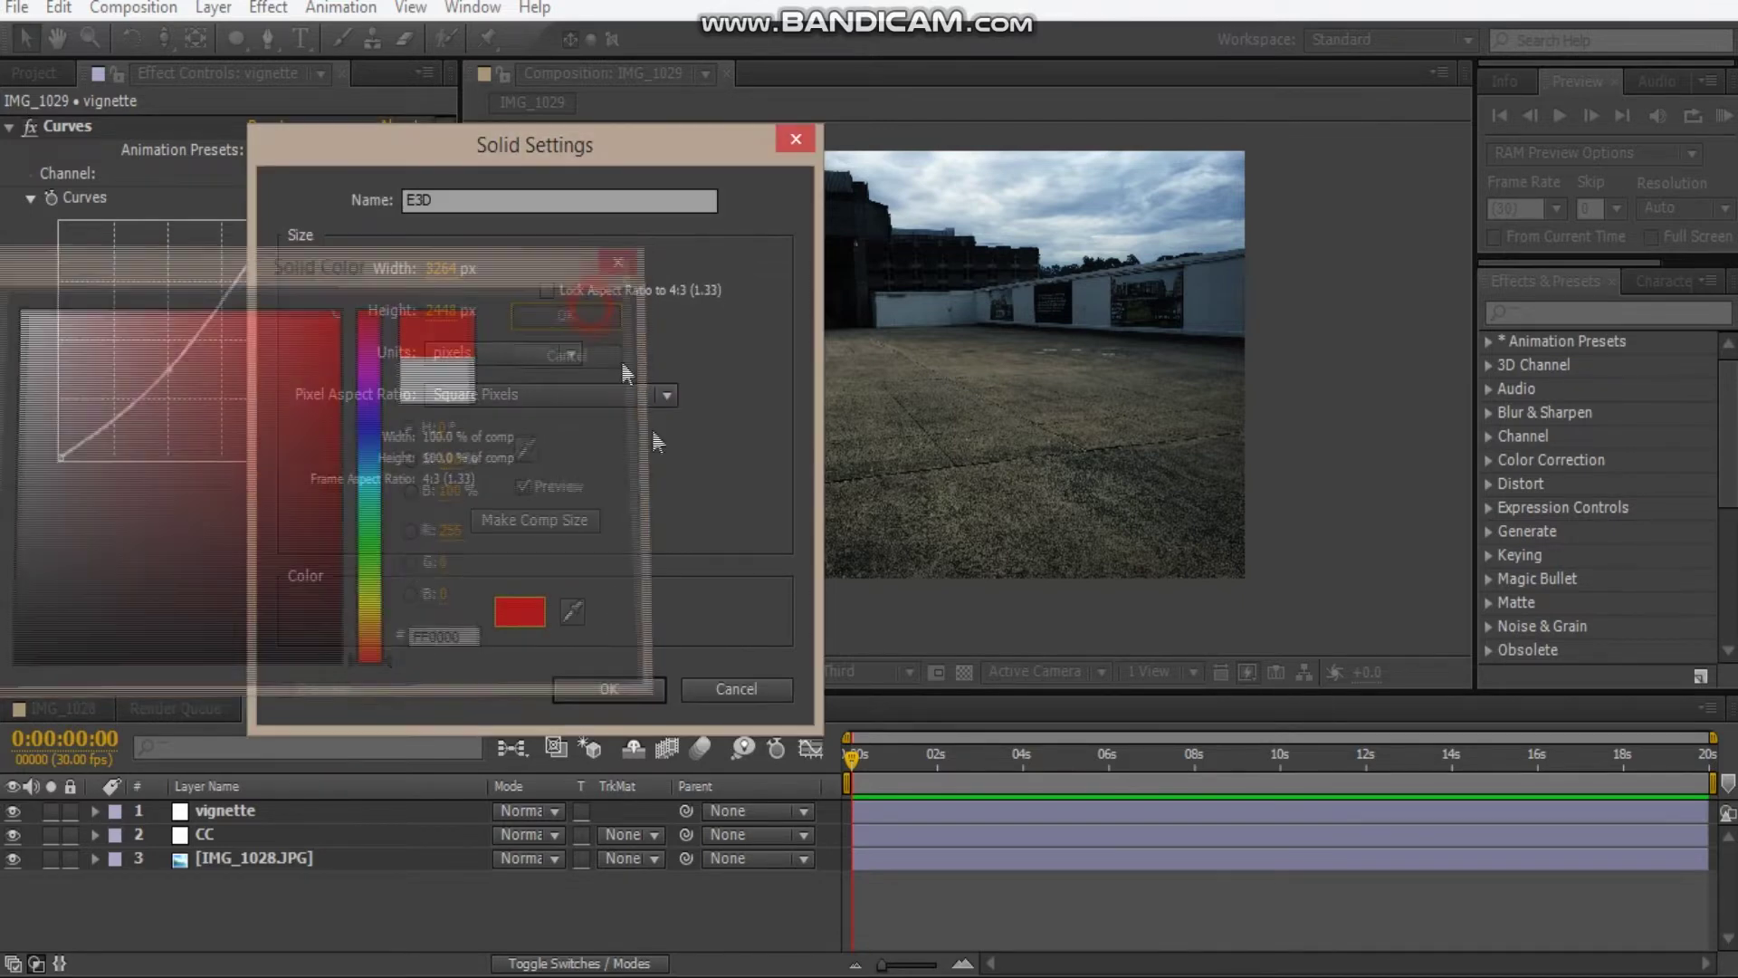
left_click(612, 689)
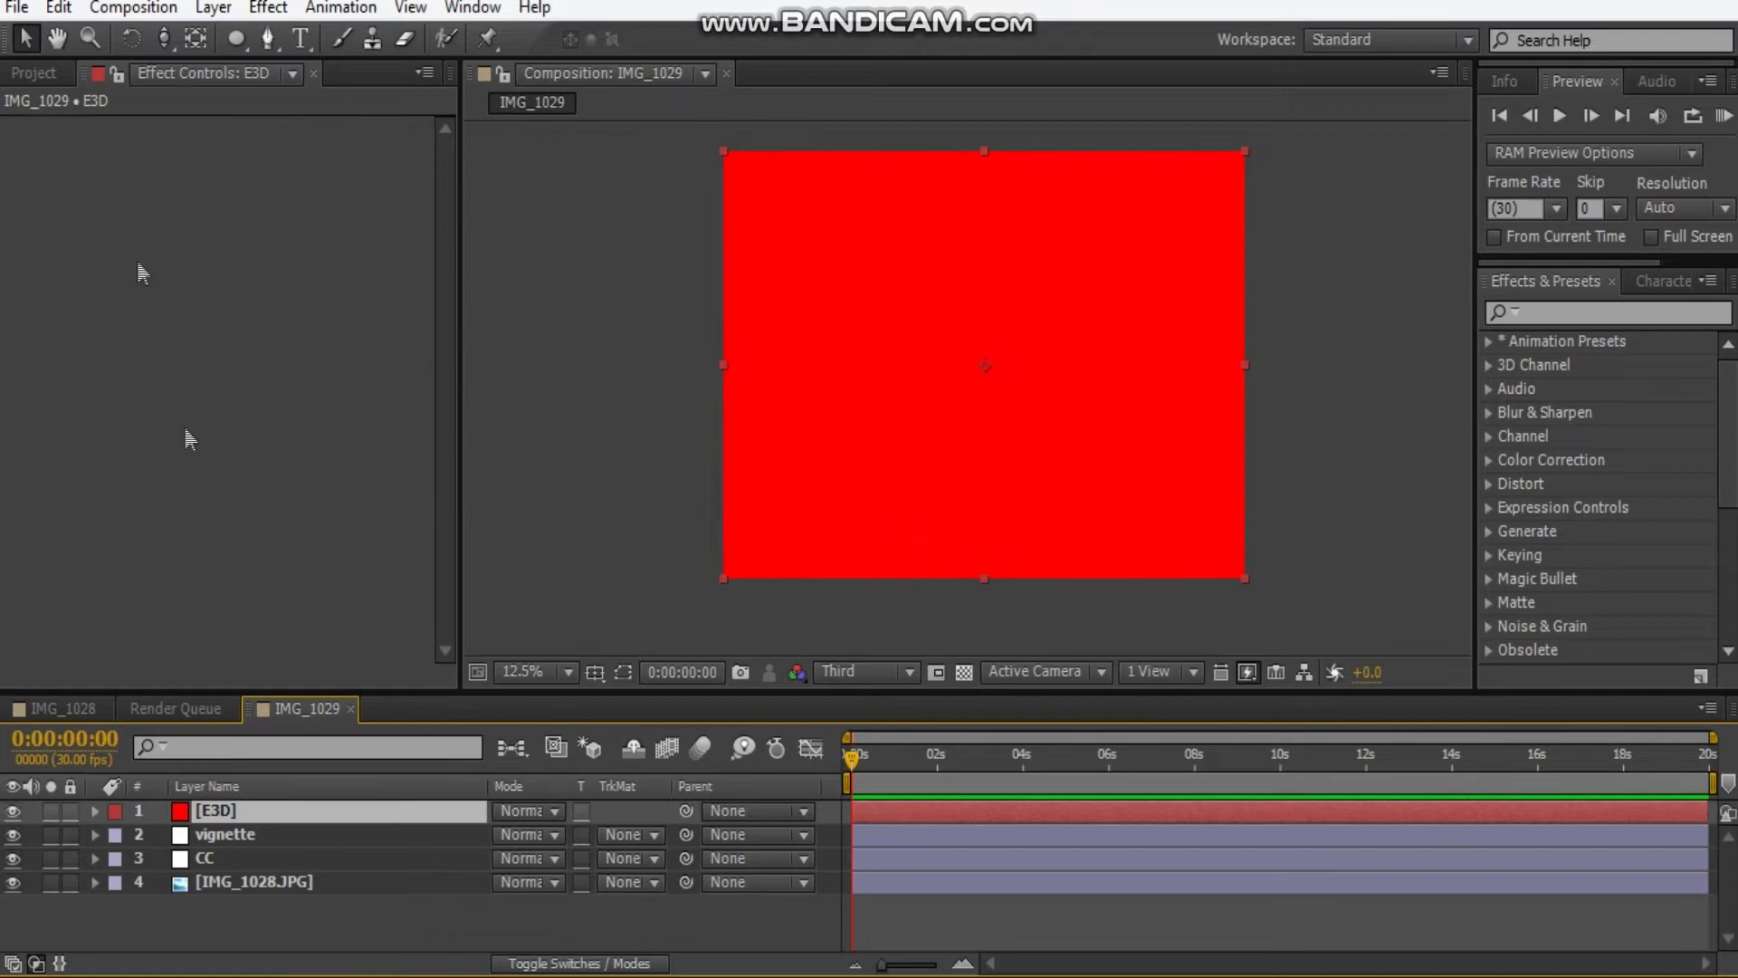
Apply Video Copilot's Element effect to E3D and open its Scene Setup window
right_click(123, 205)
mouse_move(218, 957)
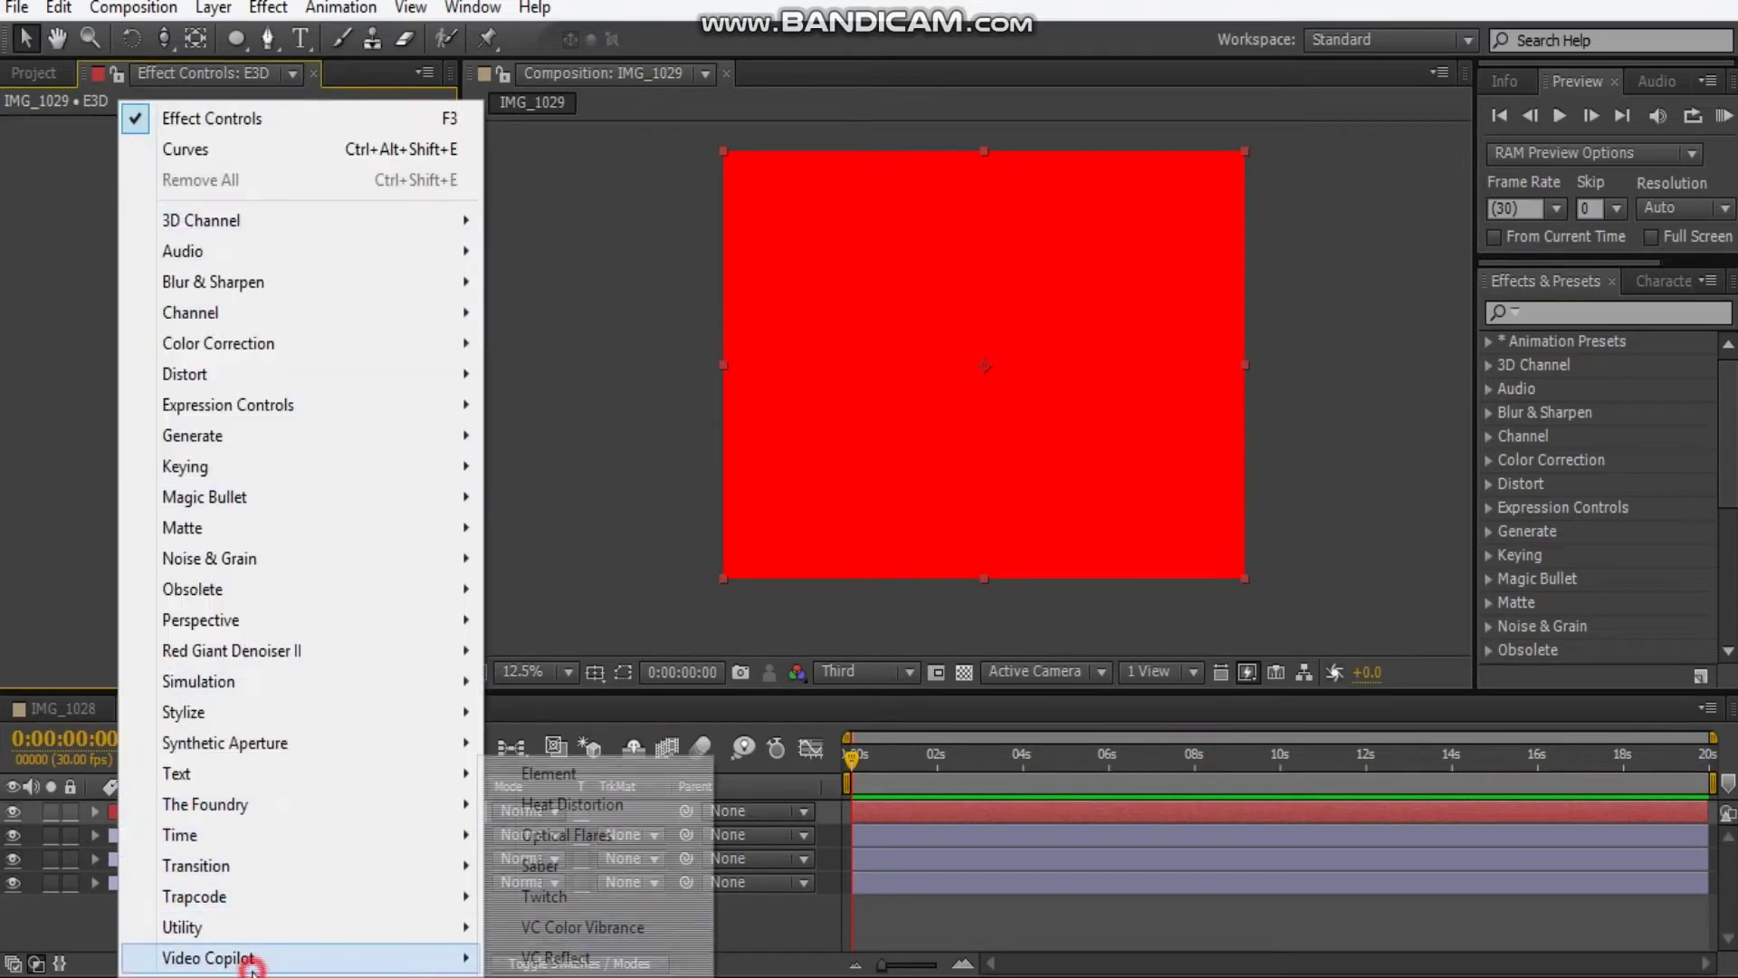
left_click(613, 769)
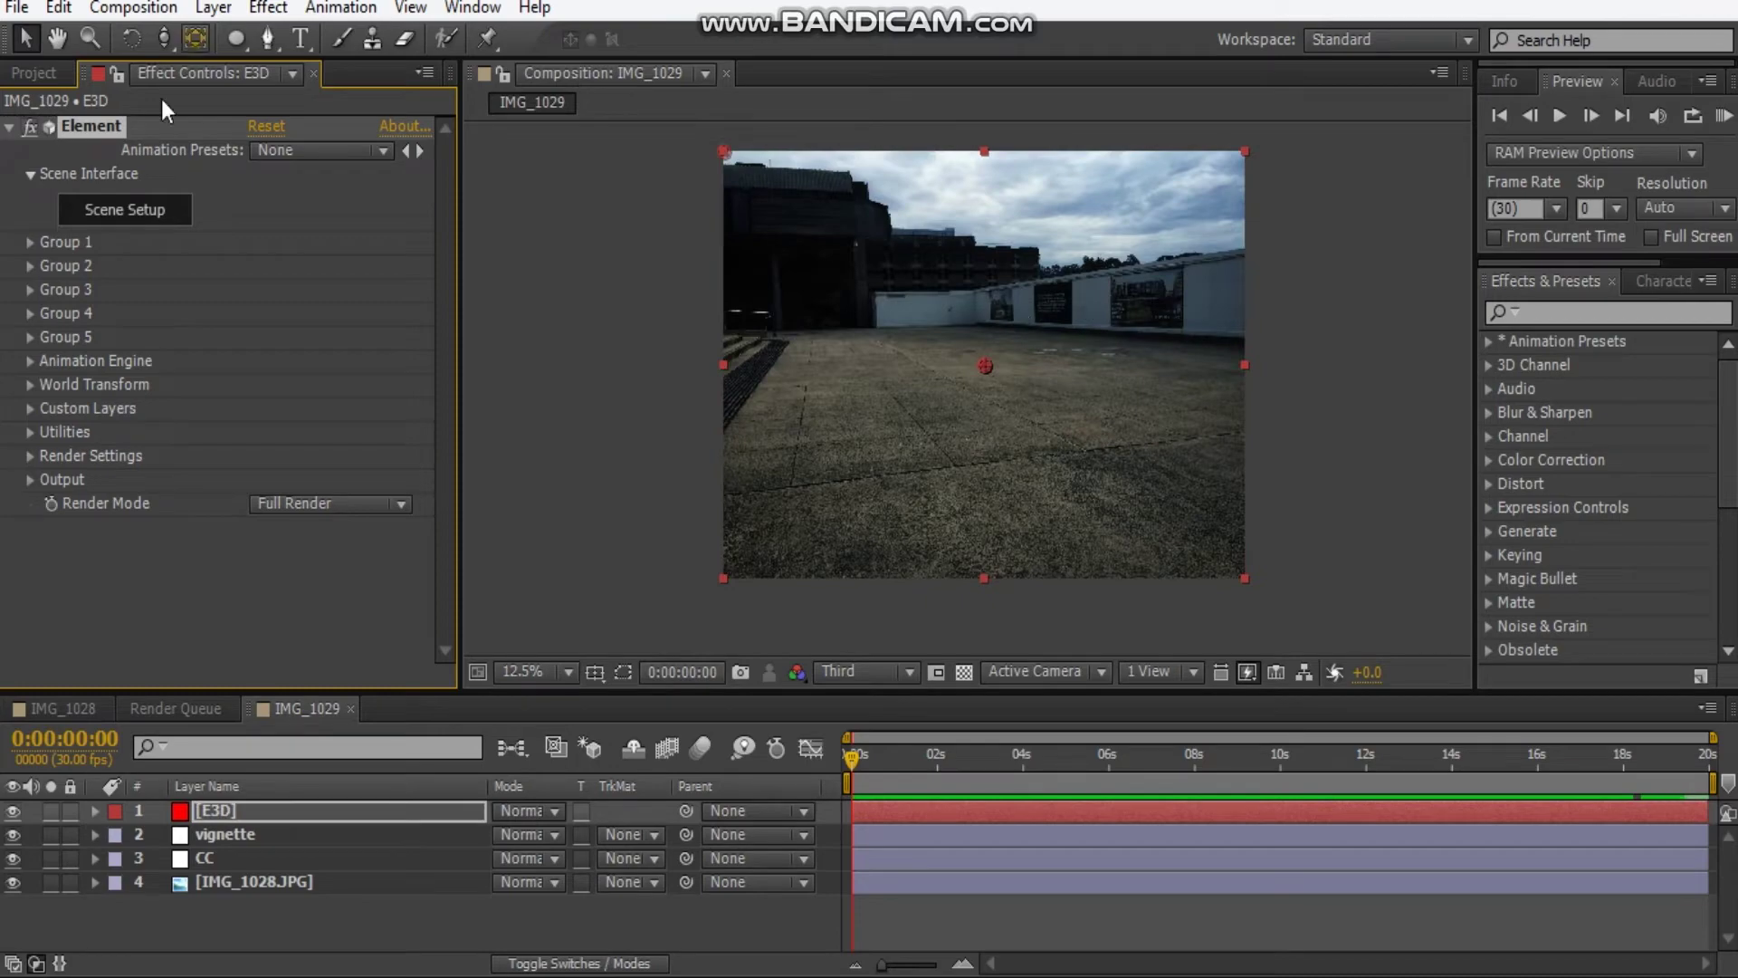
left_click(125, 210)
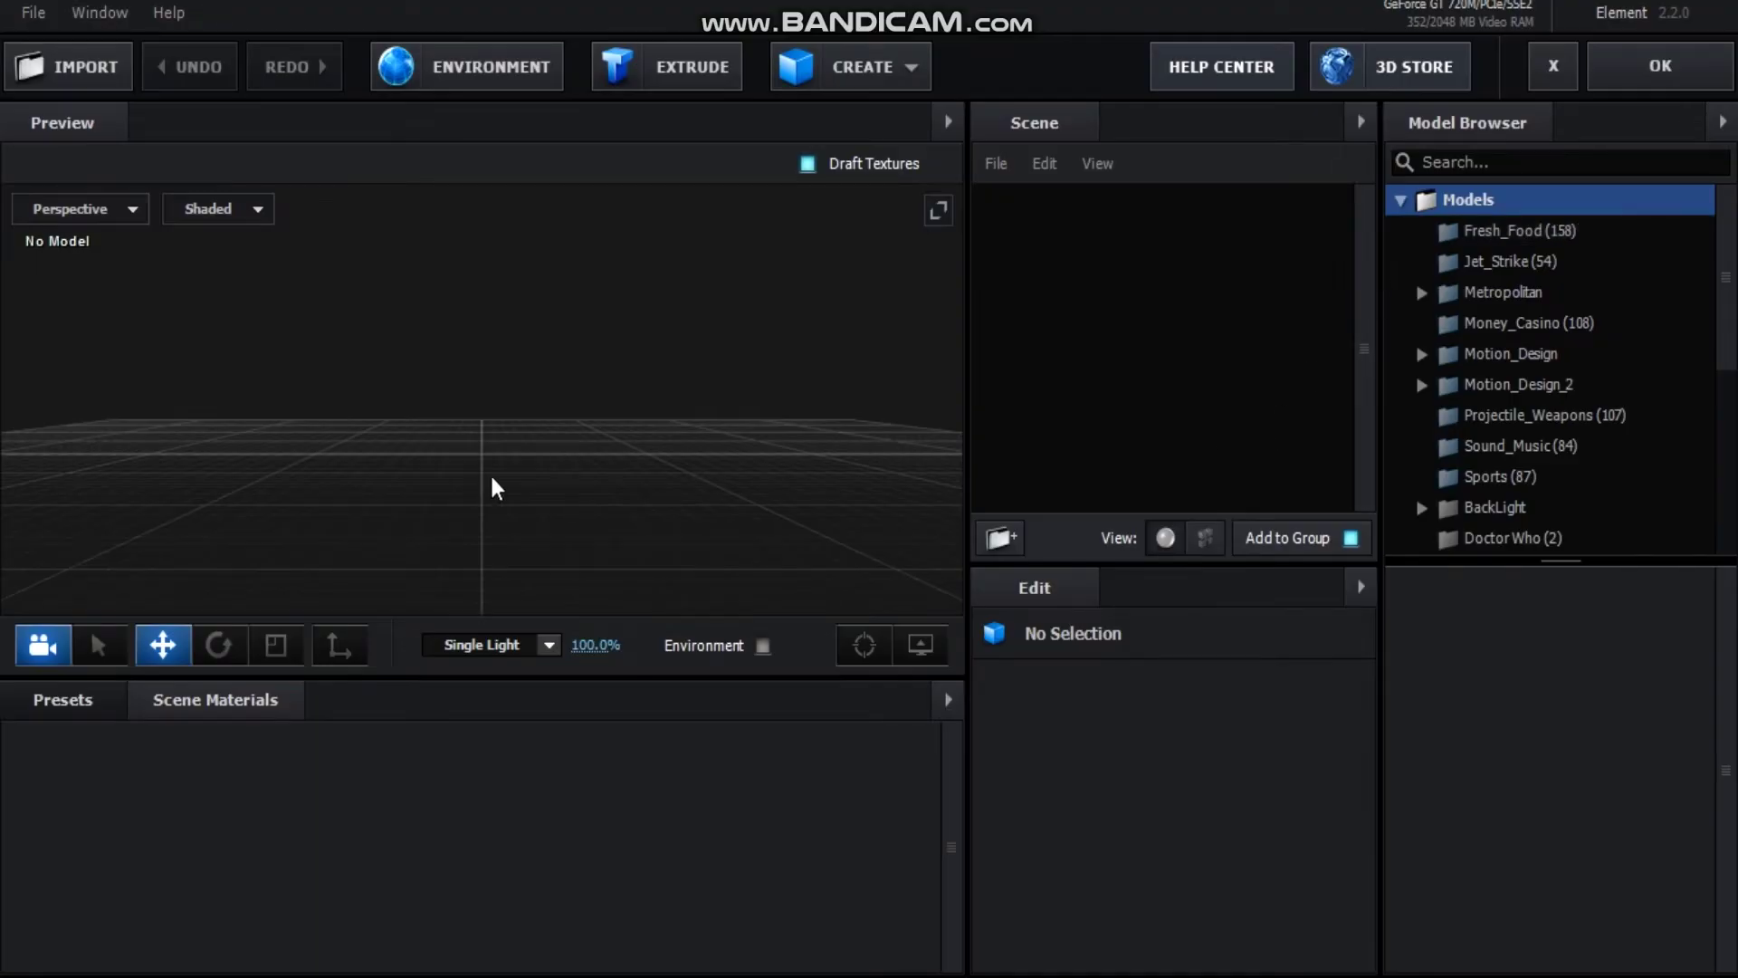
left_click_drag(644, 469, 540, 470)
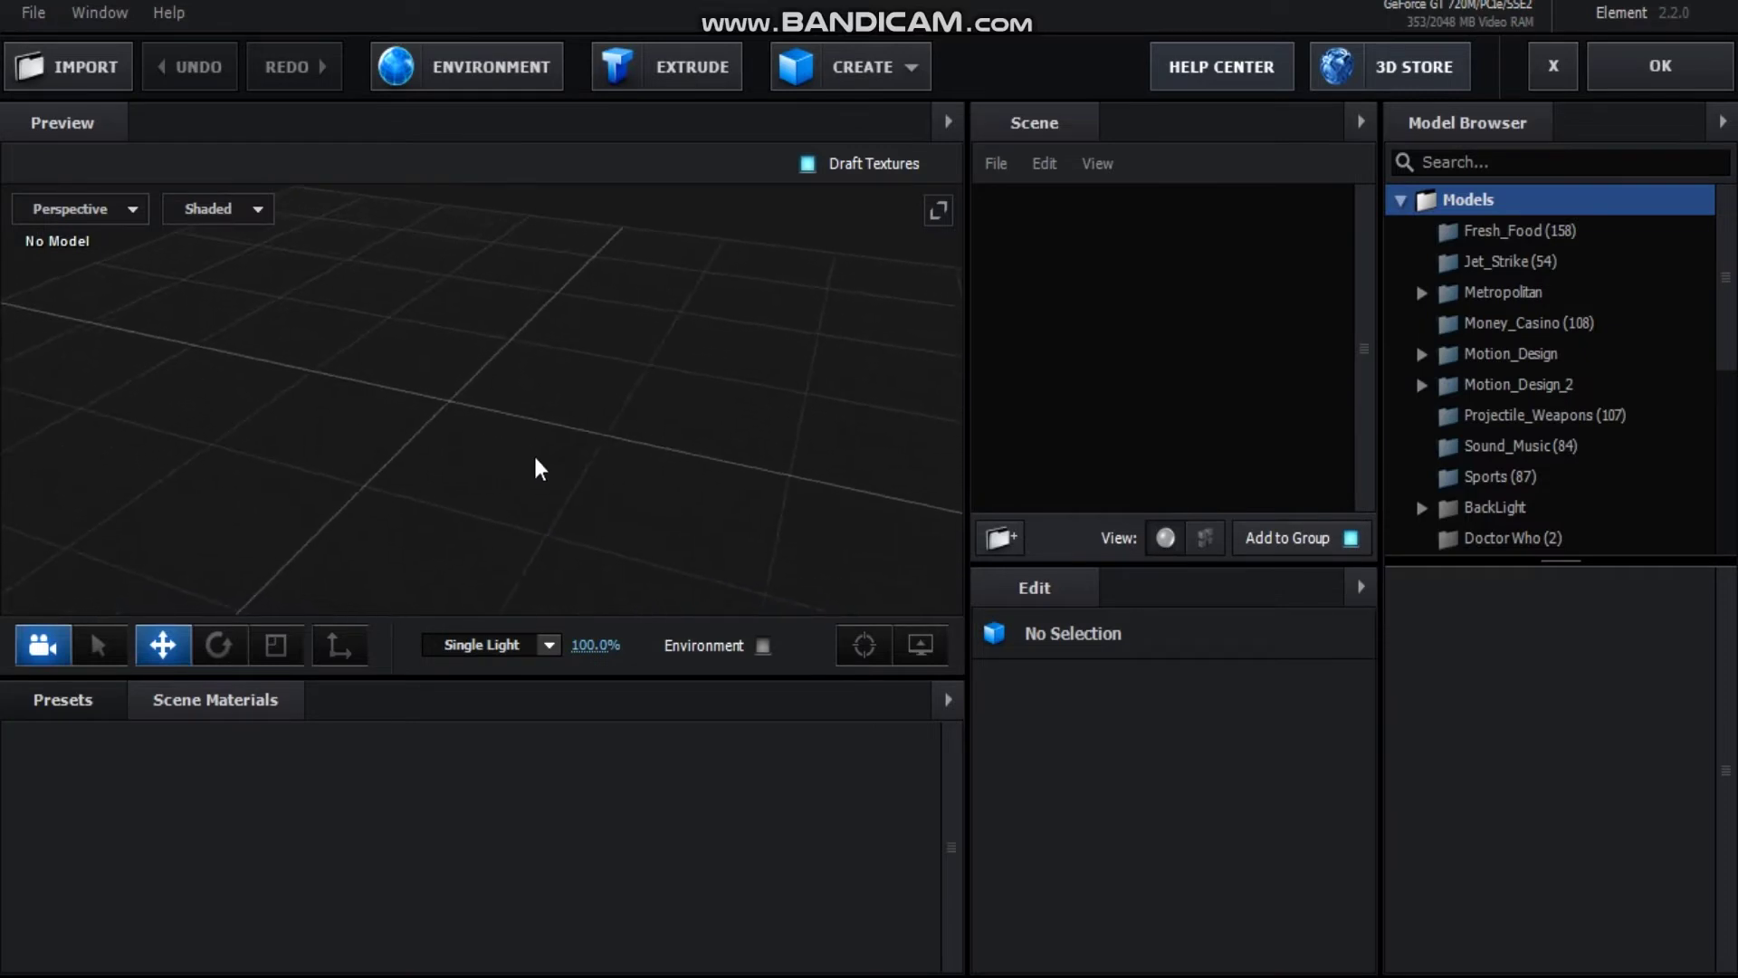
Load the Rooftop_AirDuct_03 model from the Rooftop_Toolkit collection into the scene
left_click_drag(1725, 278, 1716, 413)
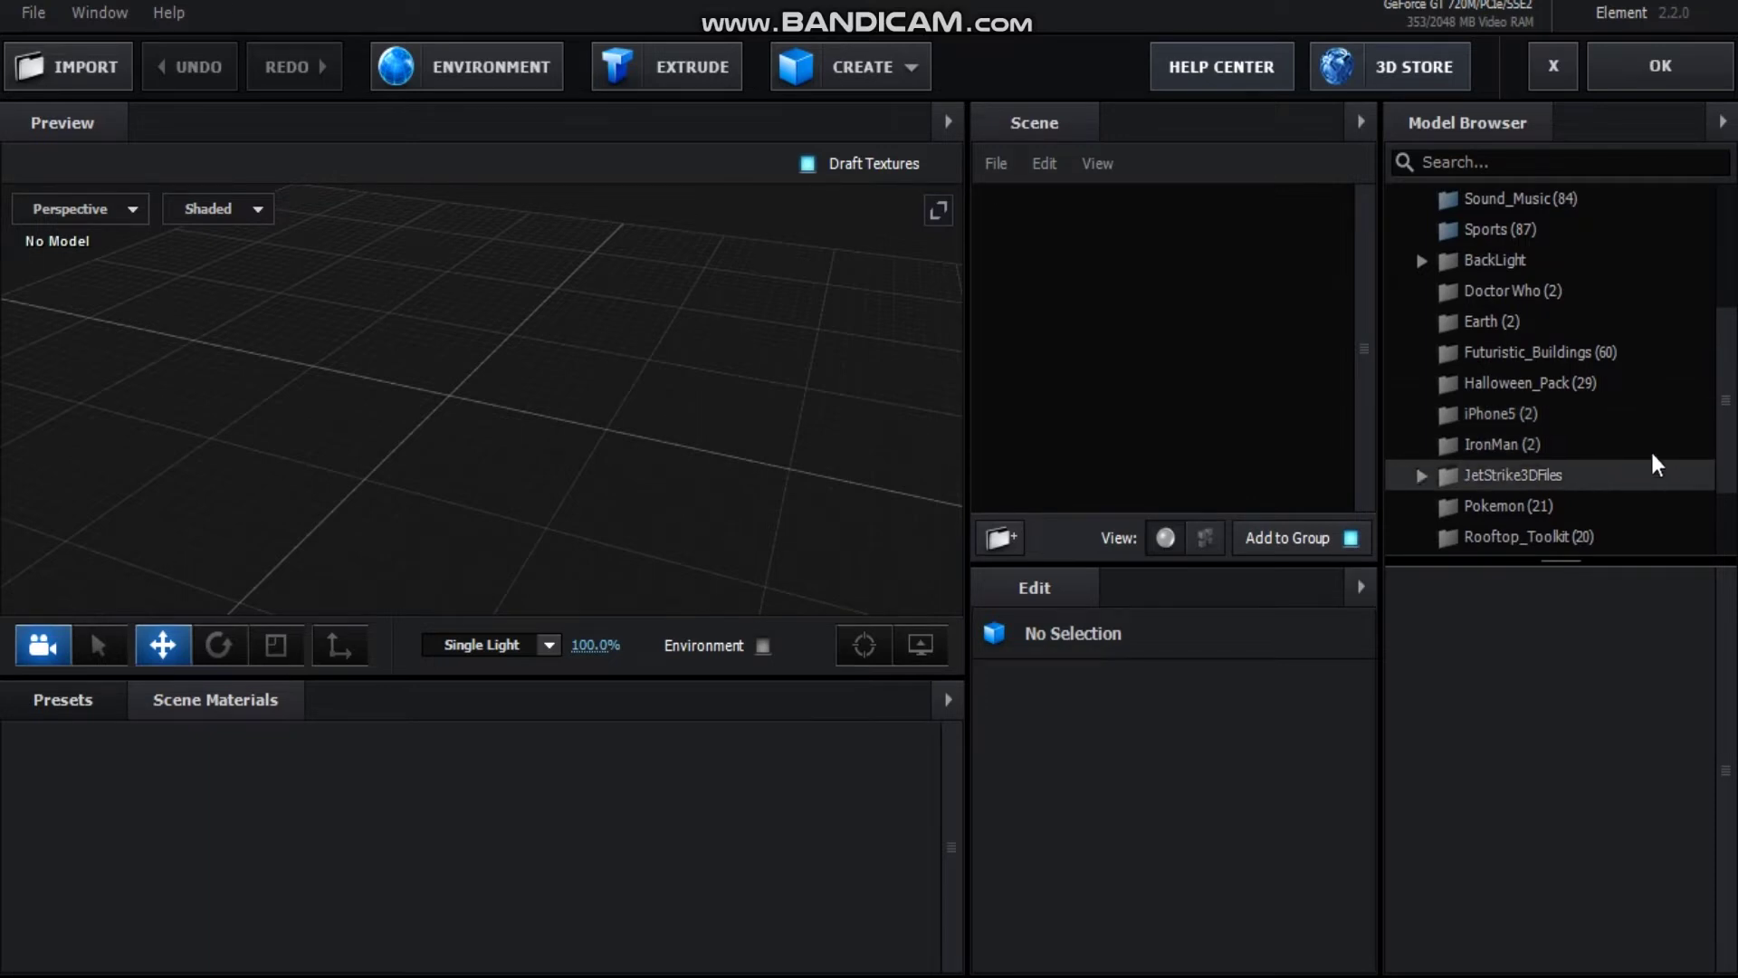
scroll(1729, 415, "down", 4)
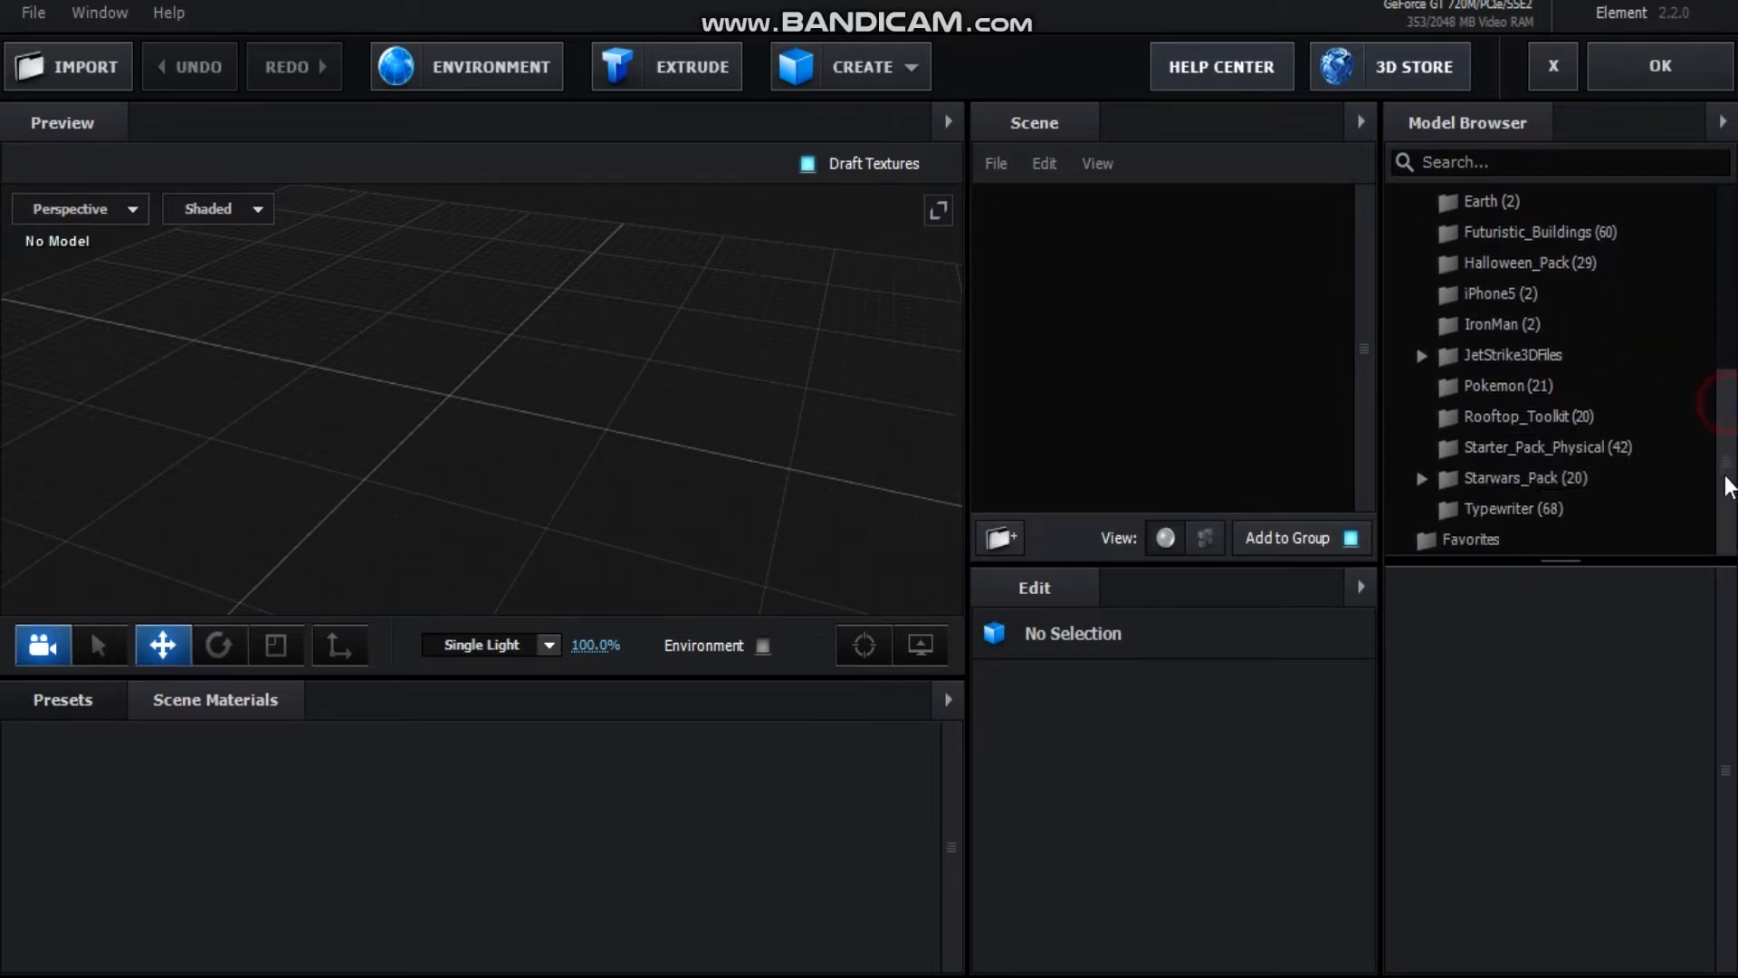
left_click(1589, 414)
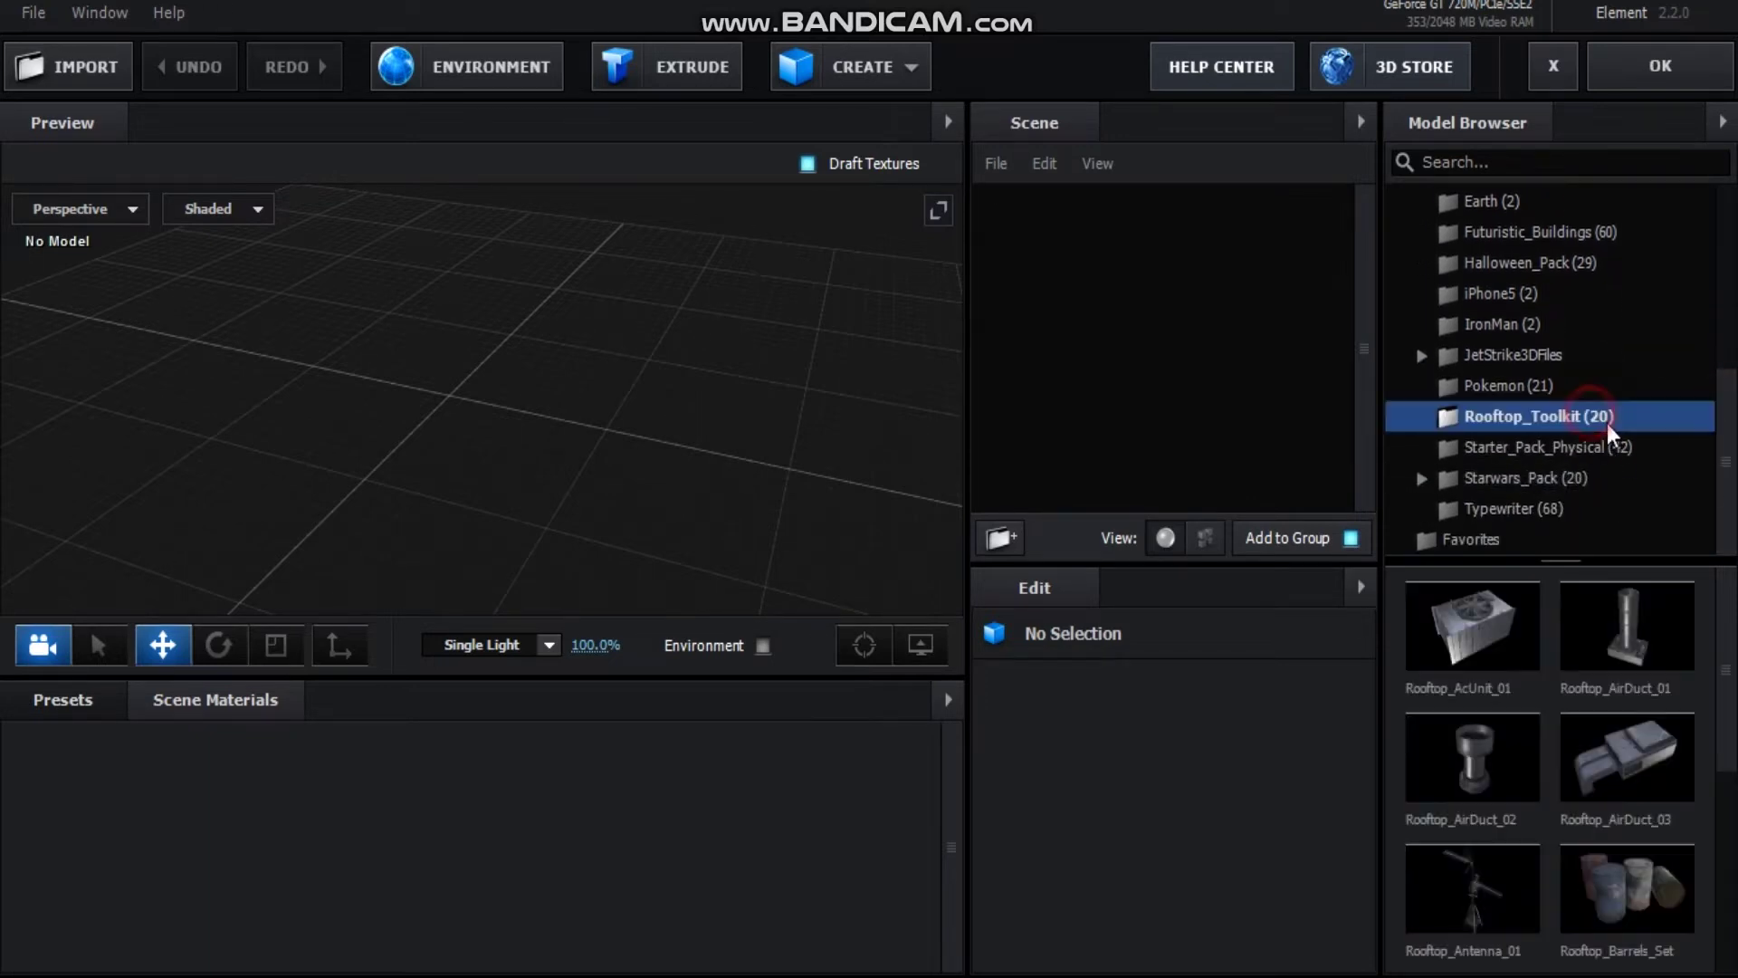
double_click(1617, 773)
left_click_drag(613, 387, 645, 424)
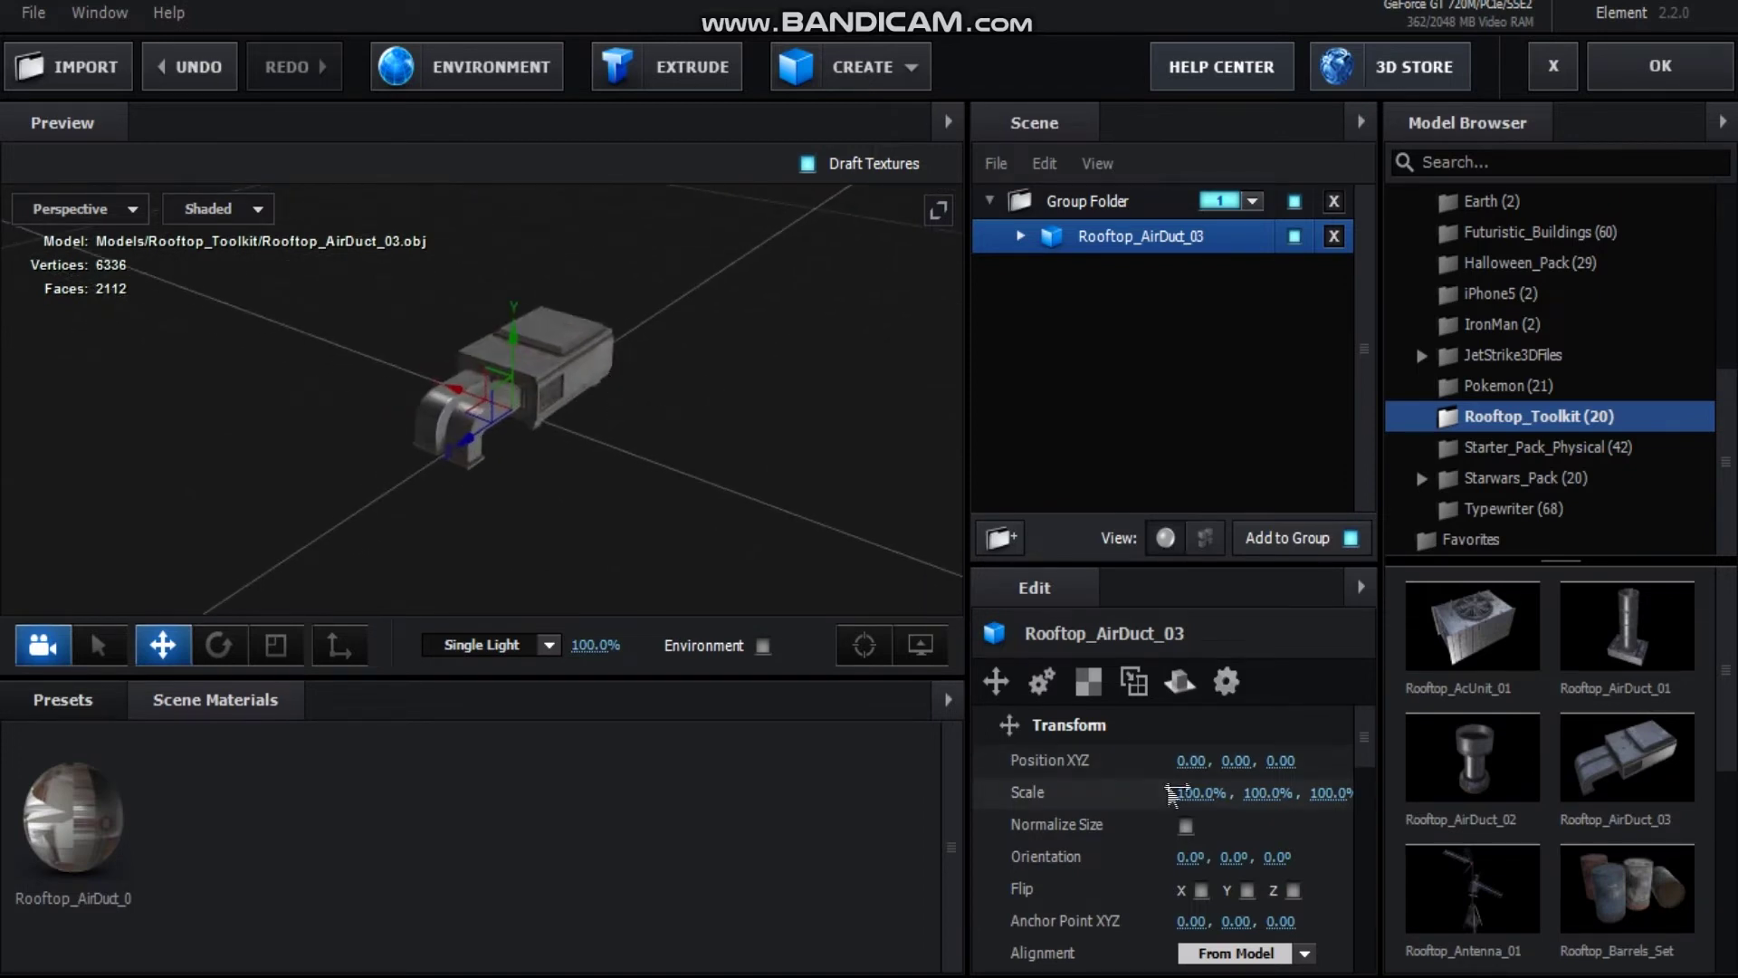
Scale the air duct to 300% on all axes
left_click(1202, 793)
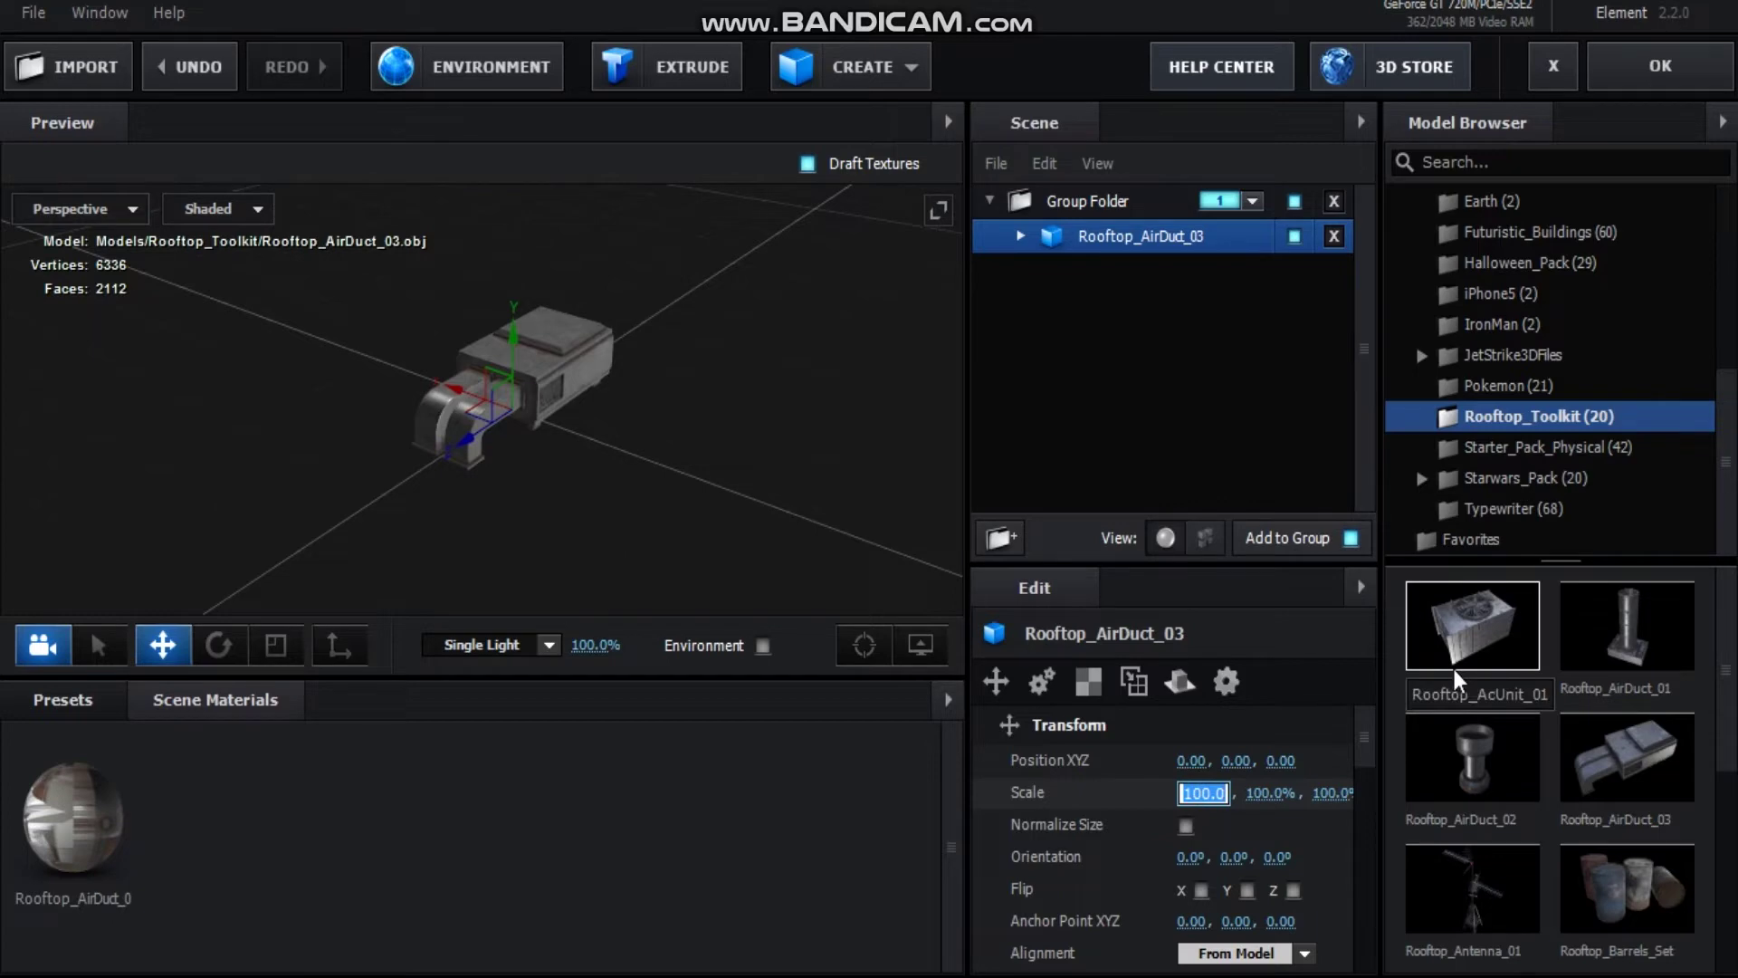
type("300")
key("Return")
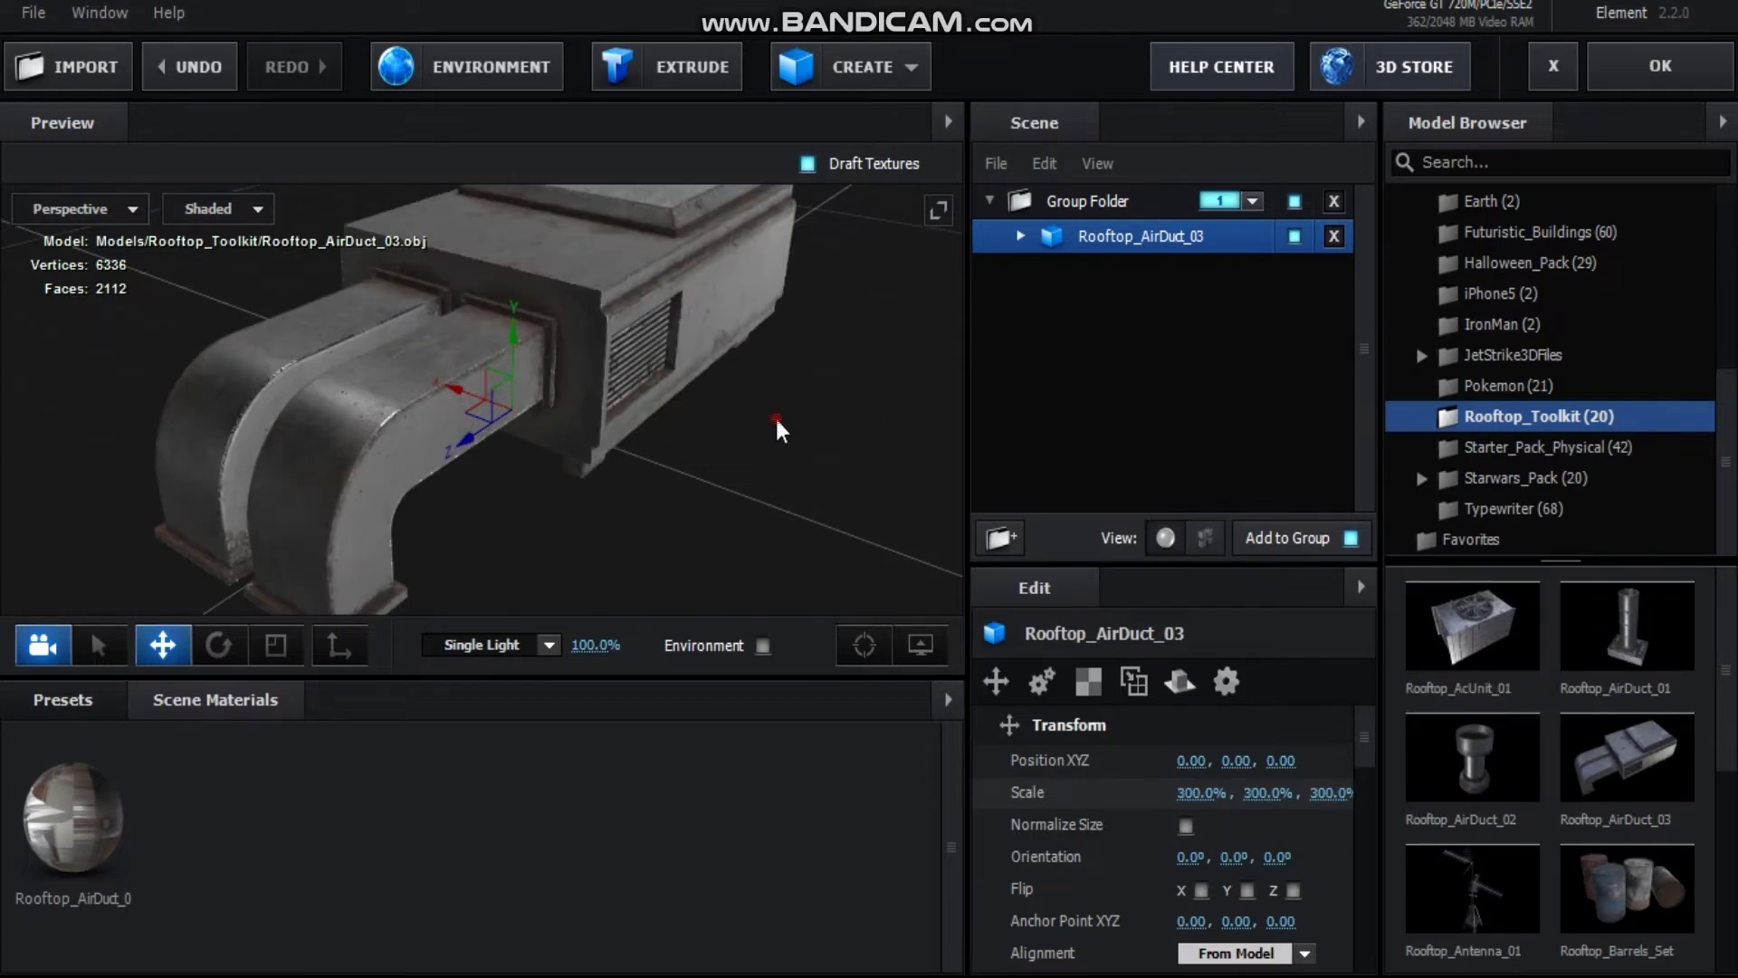
mouse_move(780, 430)
left_mouse_down()
mouse_move(729, 458)
mouse_move(792, 421)
left_mouse_up()
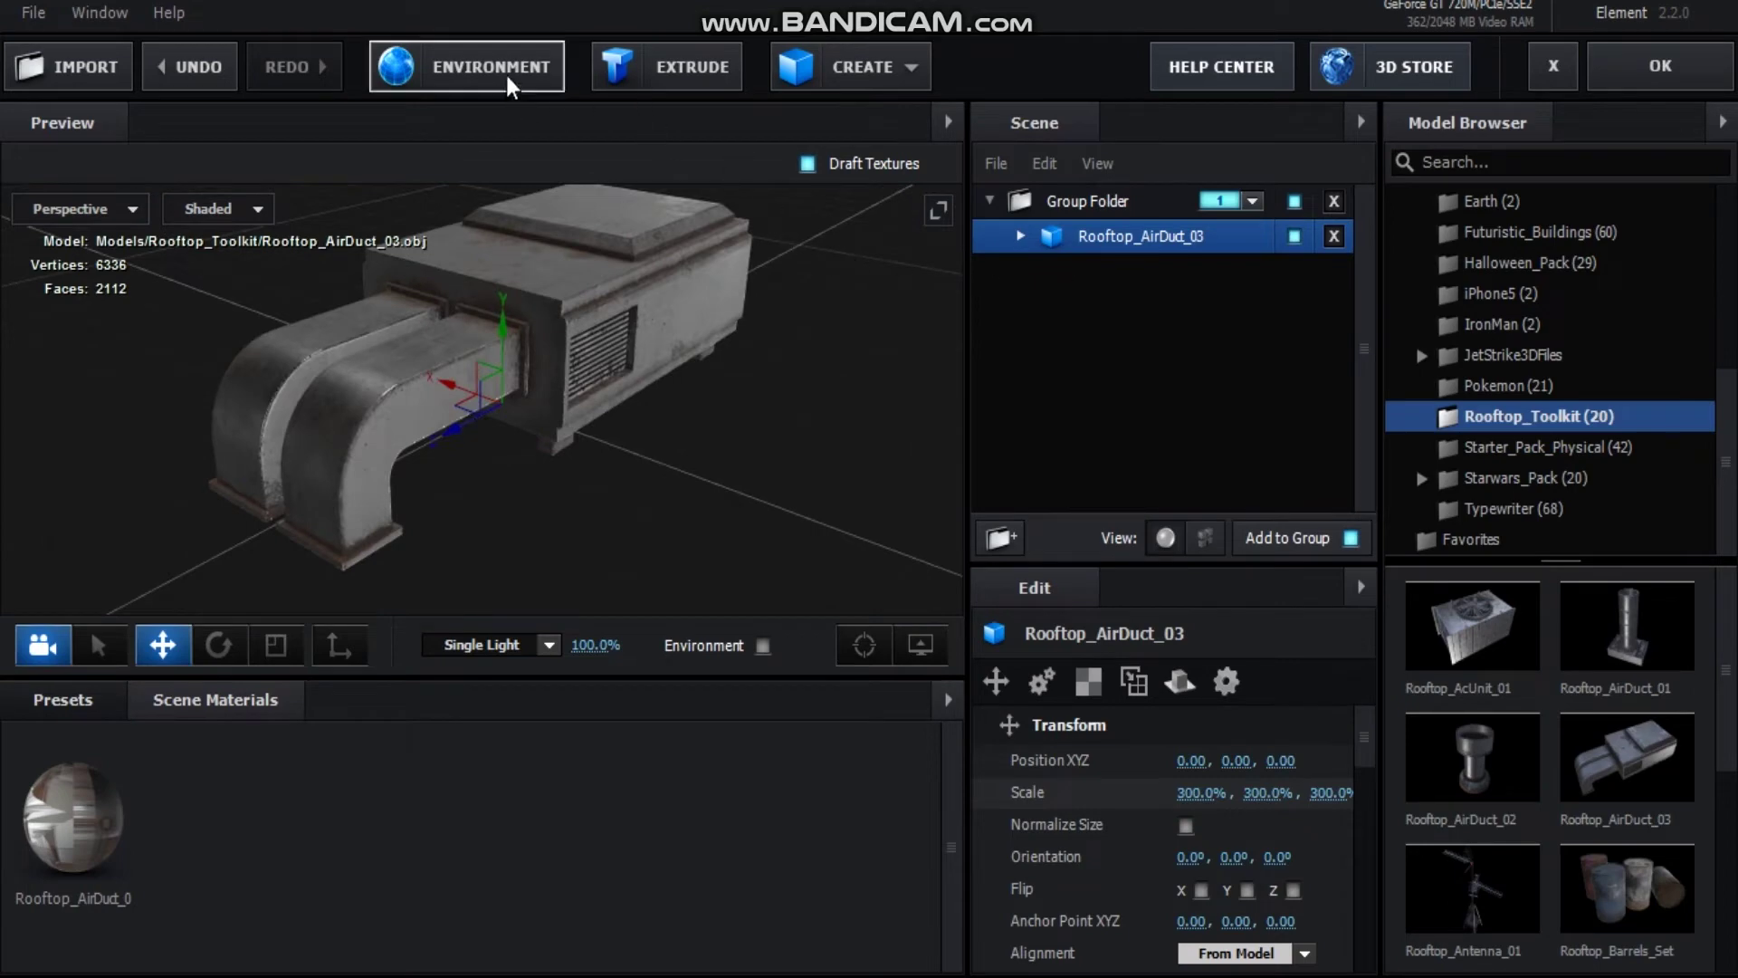
Light the scene with the BackLight_2K_23 environment map from the BackLight_2K presets
left_click(63, 700)
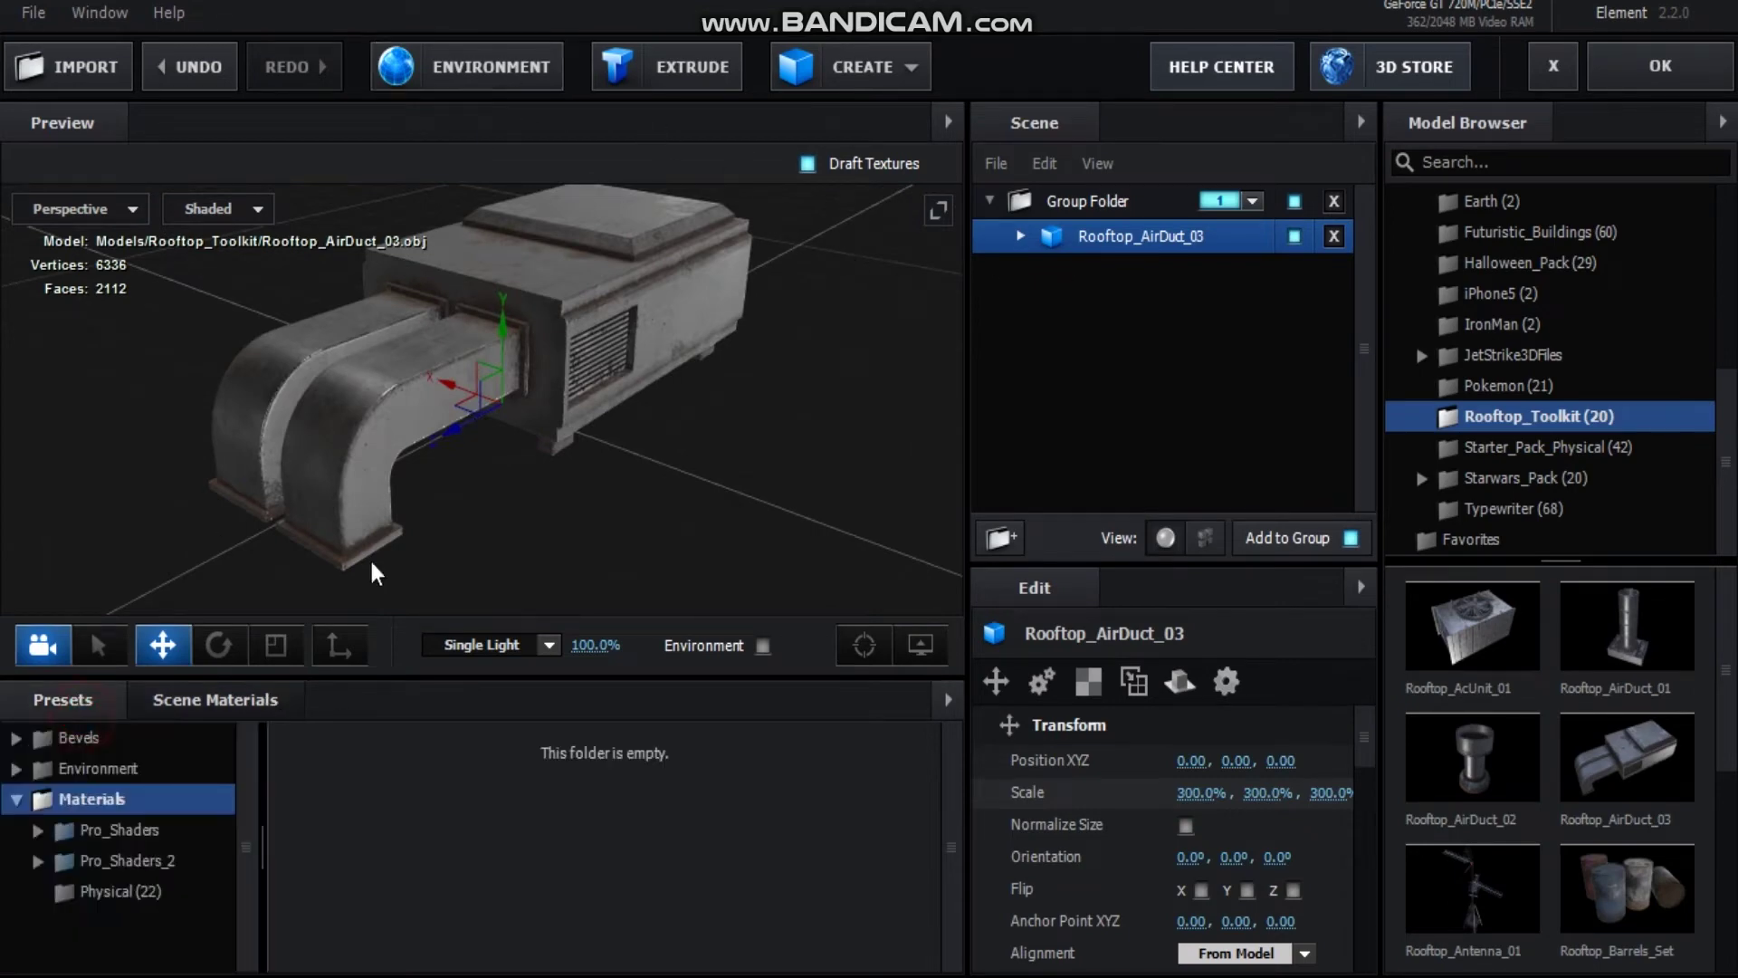
left_click(120, 771)
left_click(121, 801)
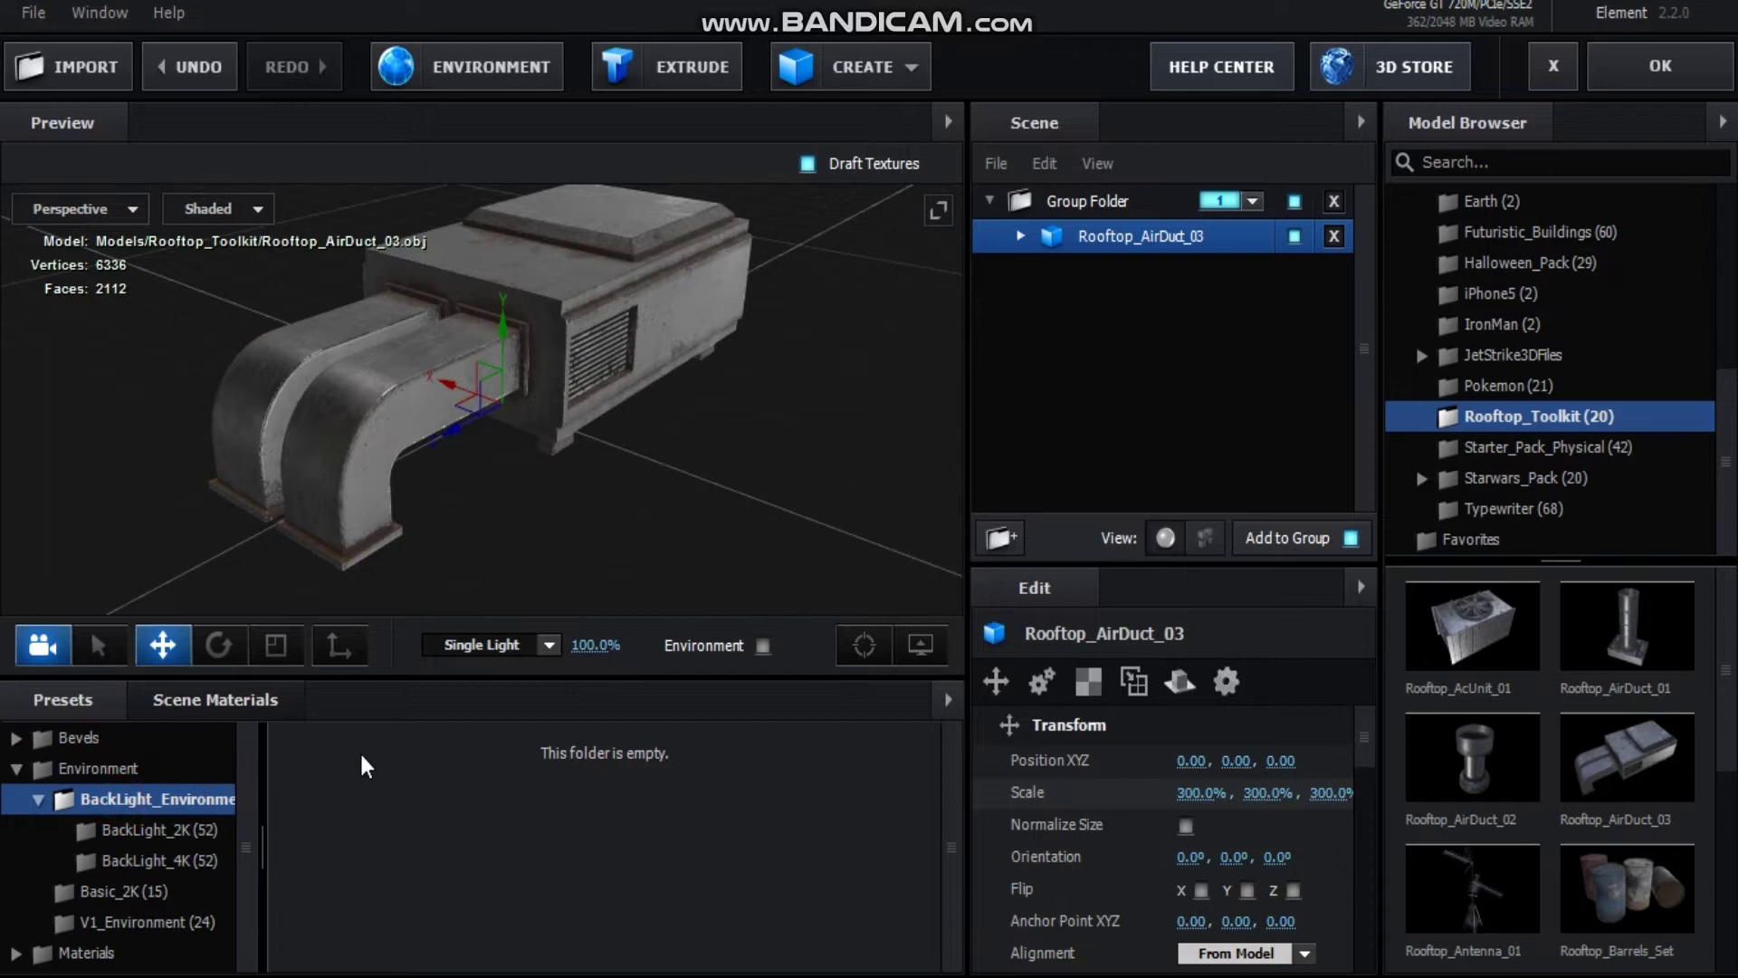
left_click(138, 828)
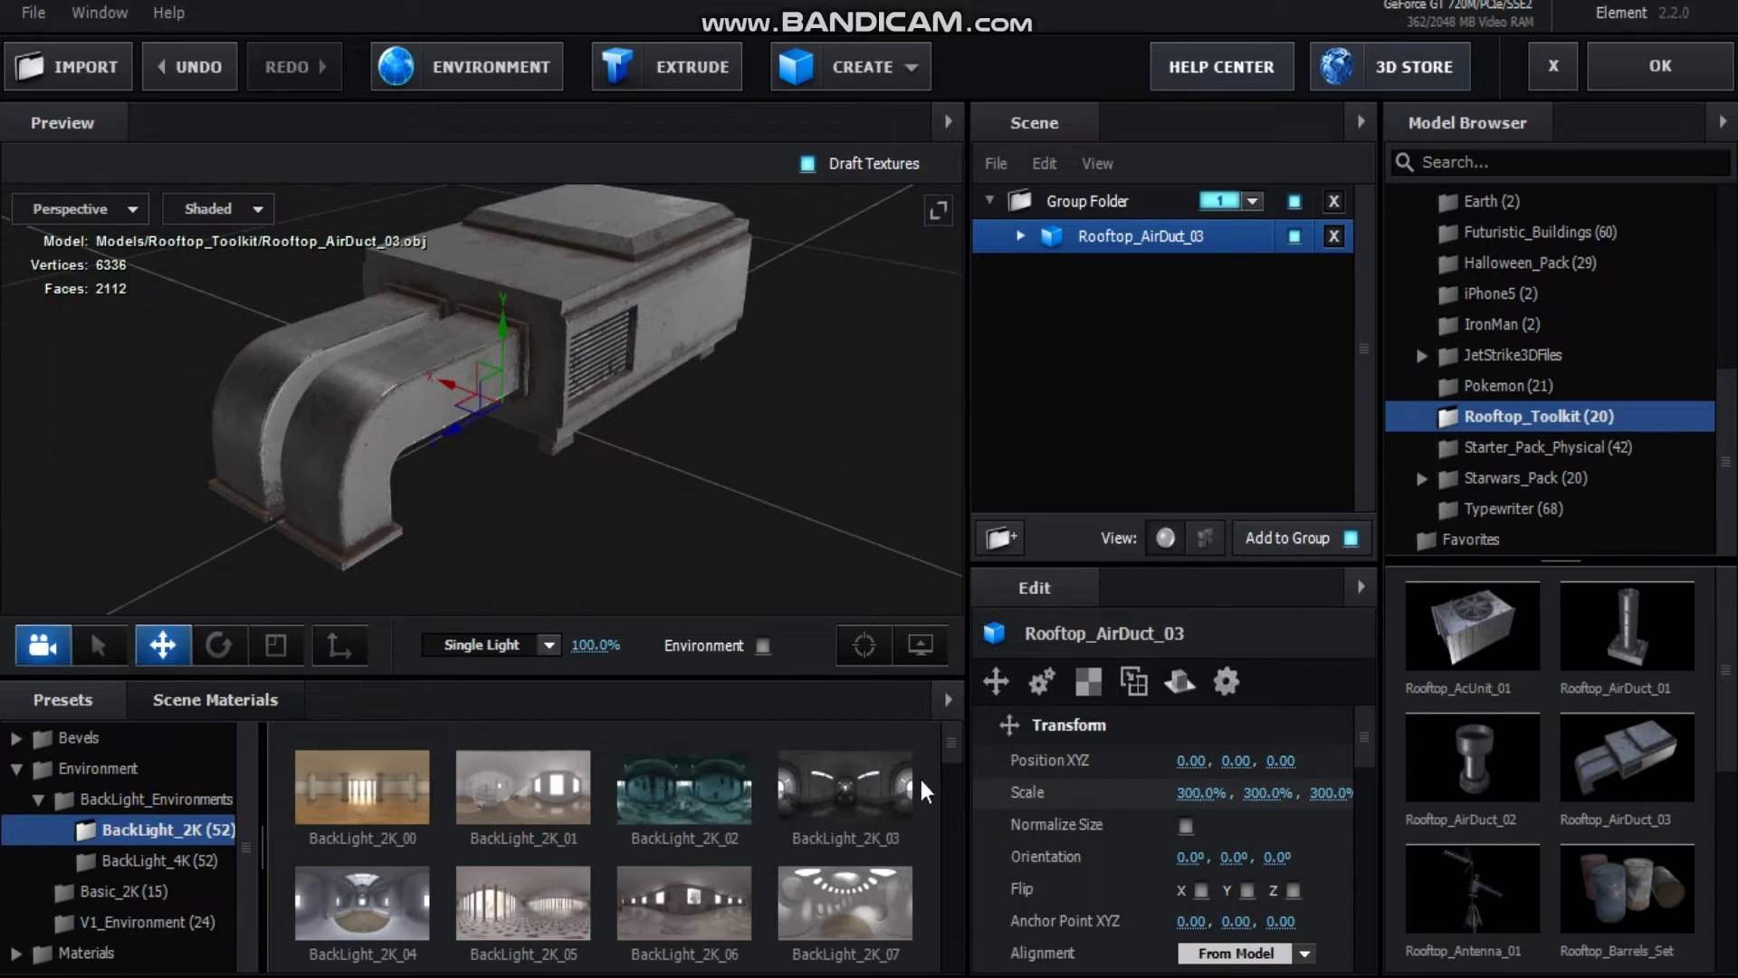
left_click_drag(949, 751, 943, 817)
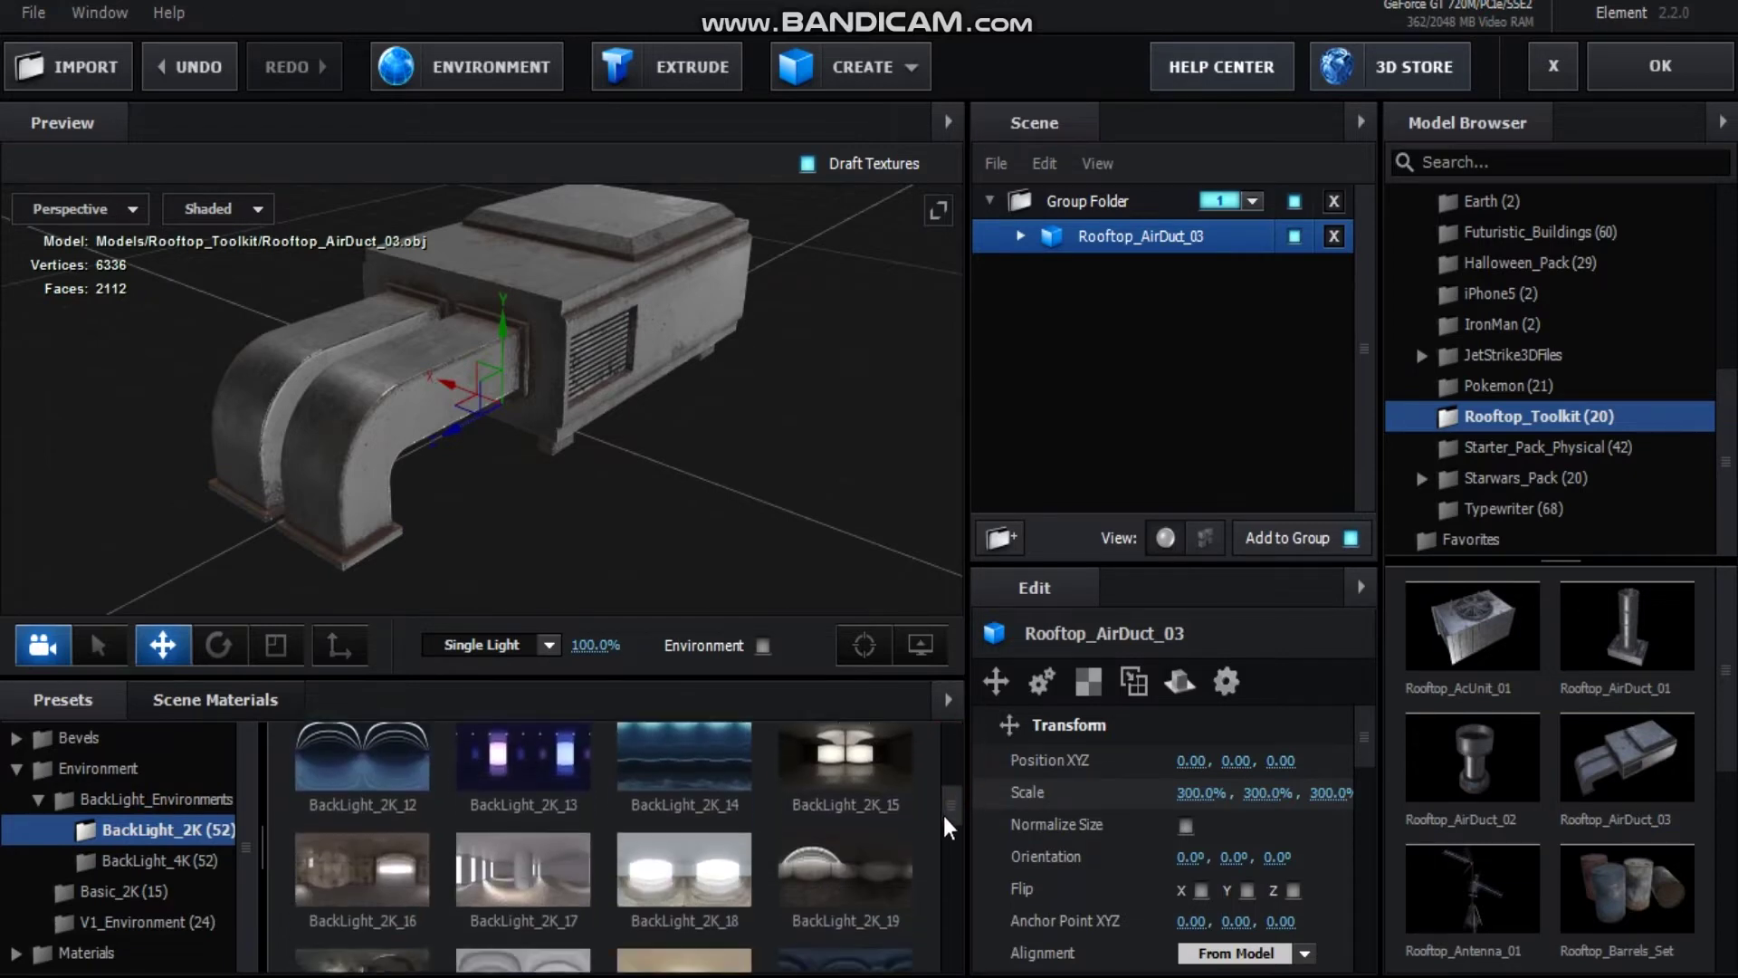
left_click(682, 778)
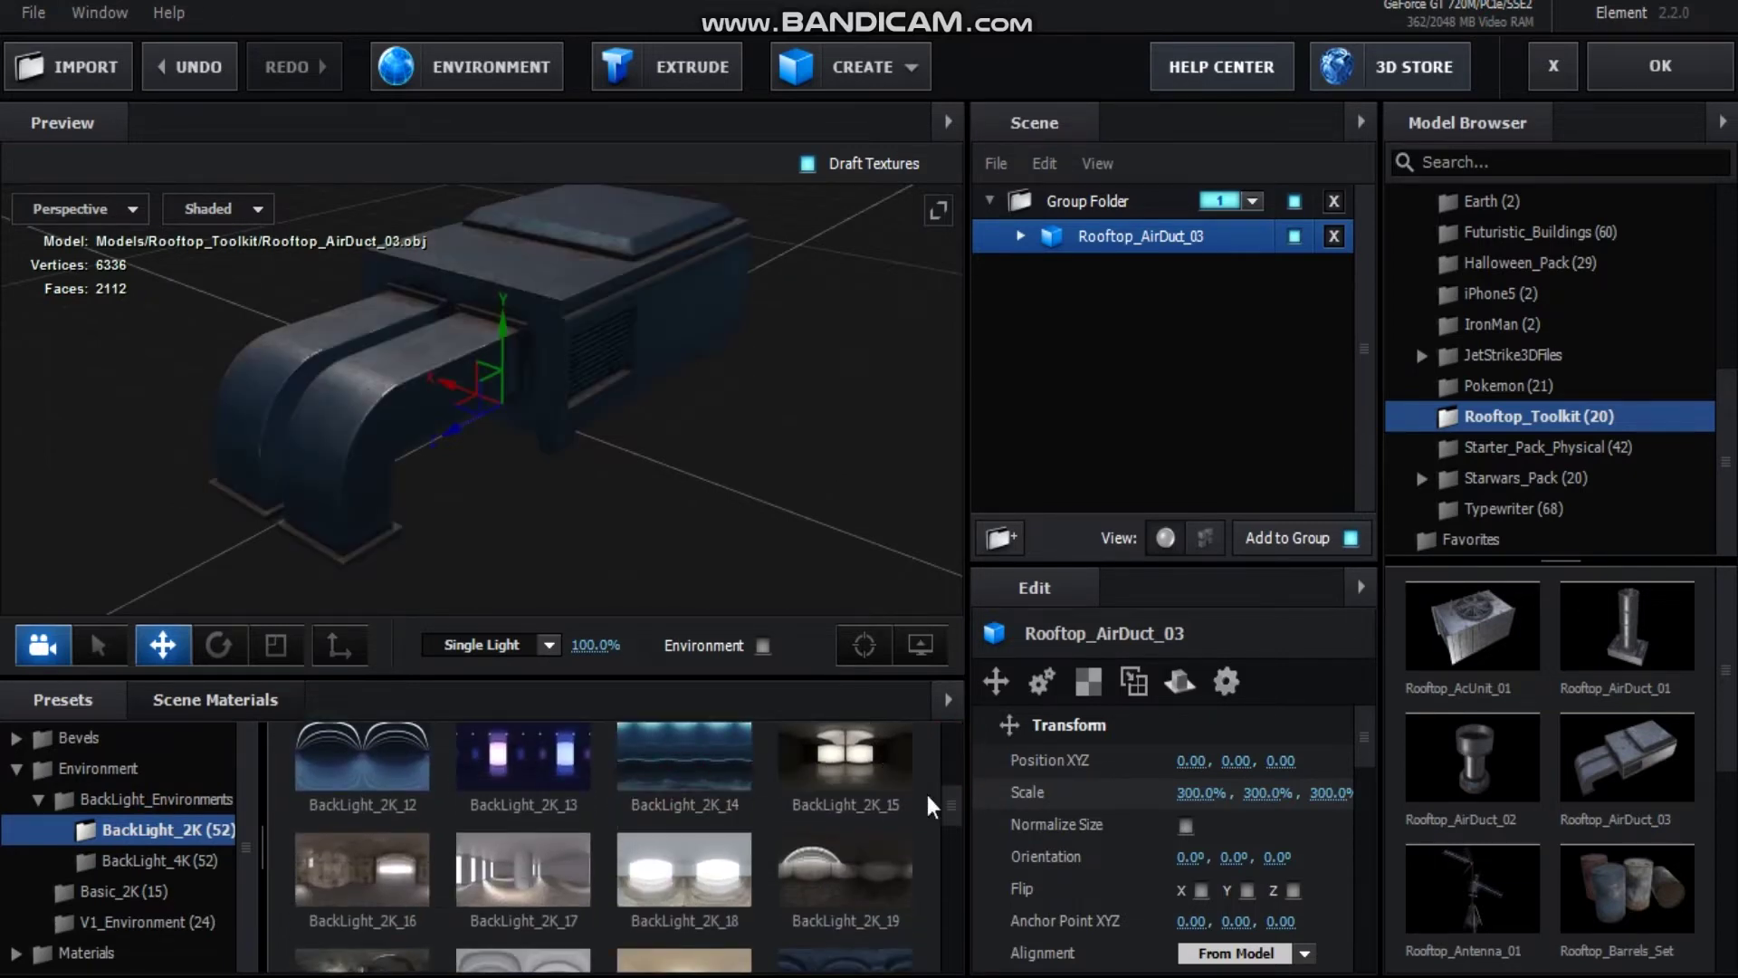
left_click_drag(949, 800, 952, 818)
left_click(853, 859)
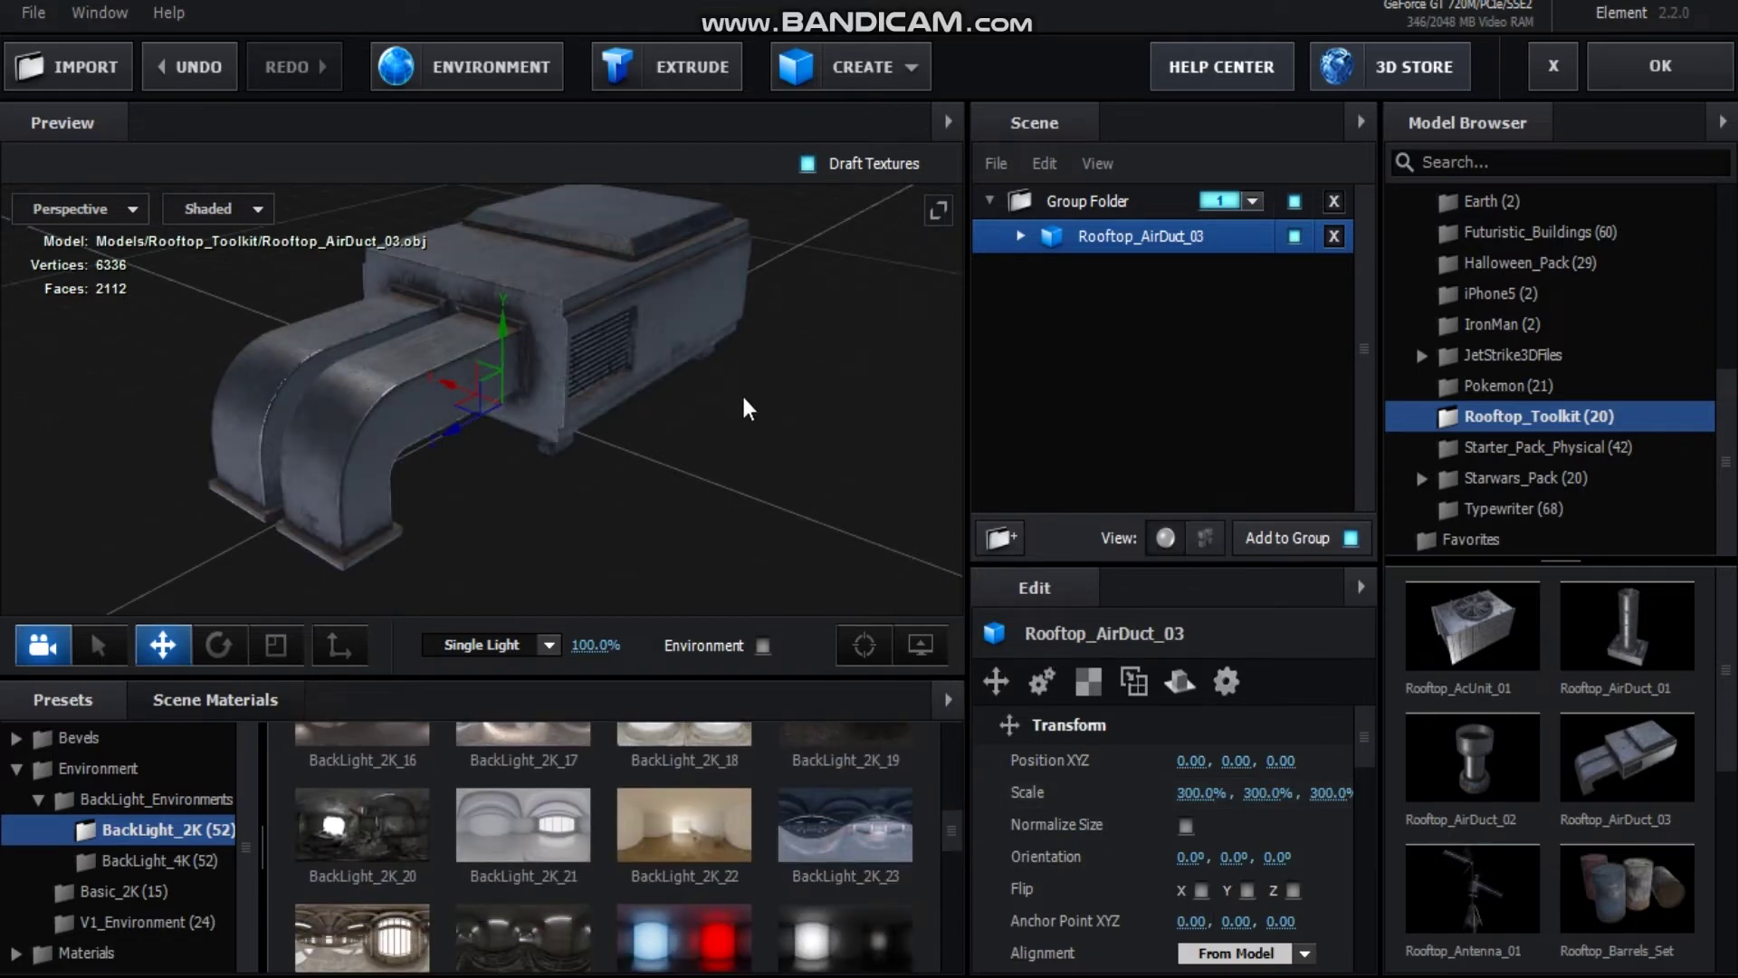
Adjust the environment to -7% brightness and 8% saturation
left_click(466, 66)
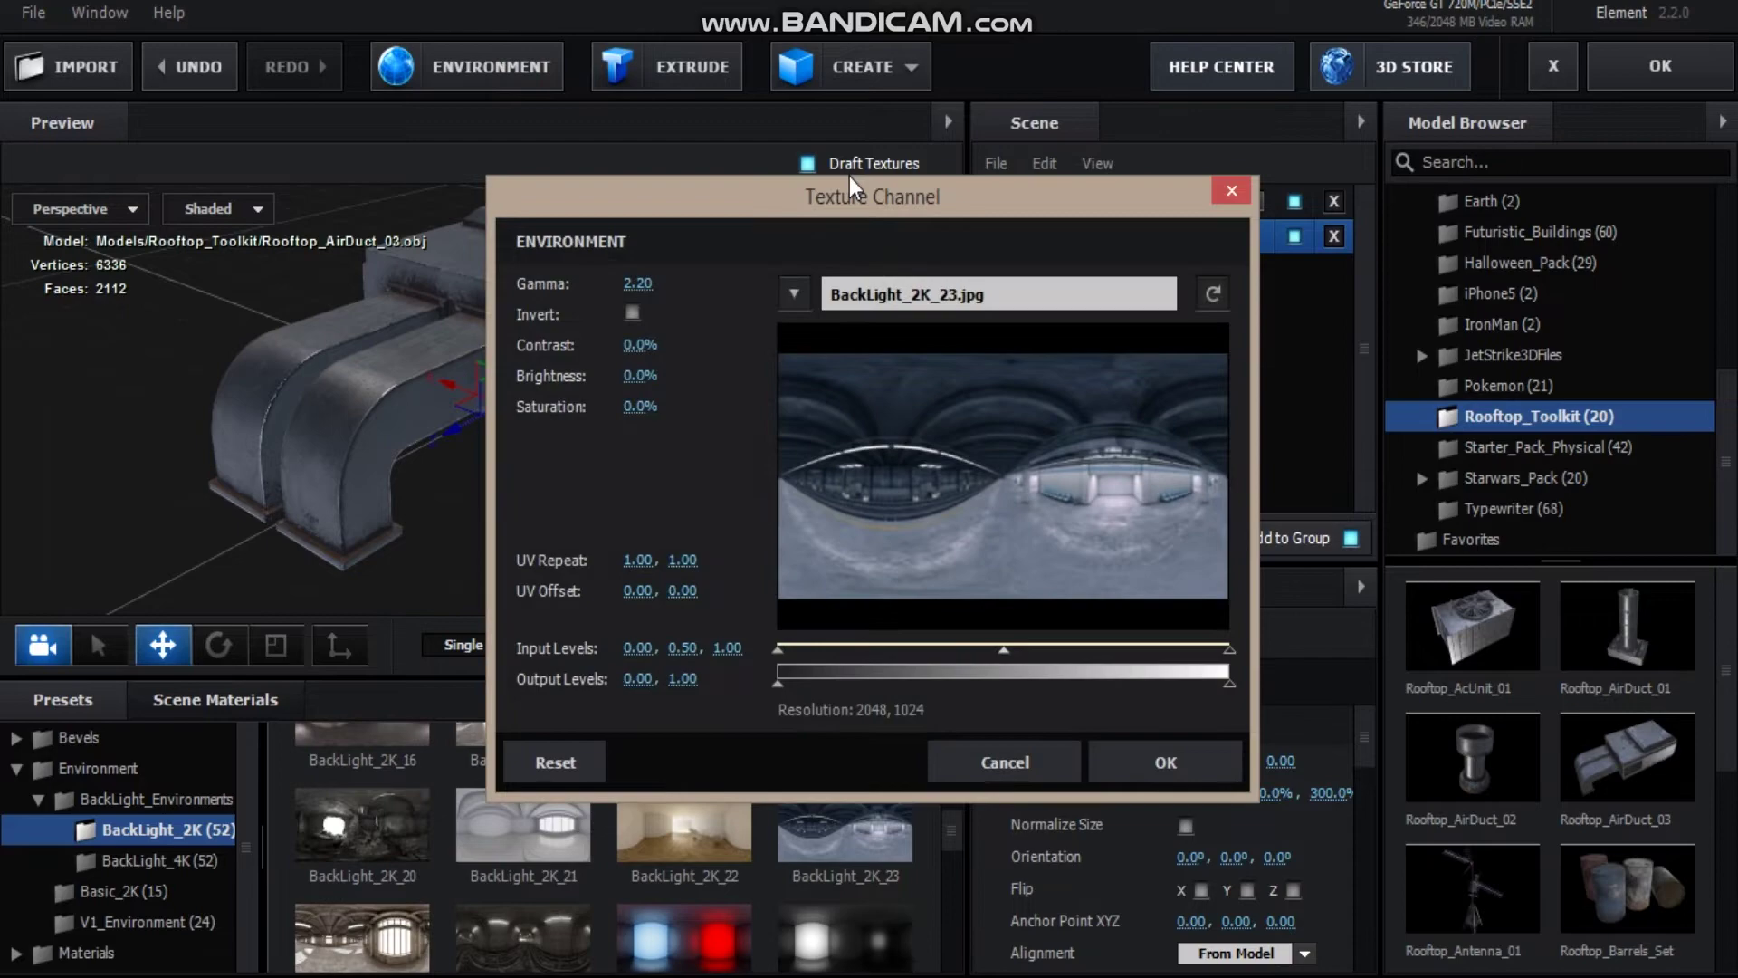
left_click_drag(842, 197, 1321, 101)
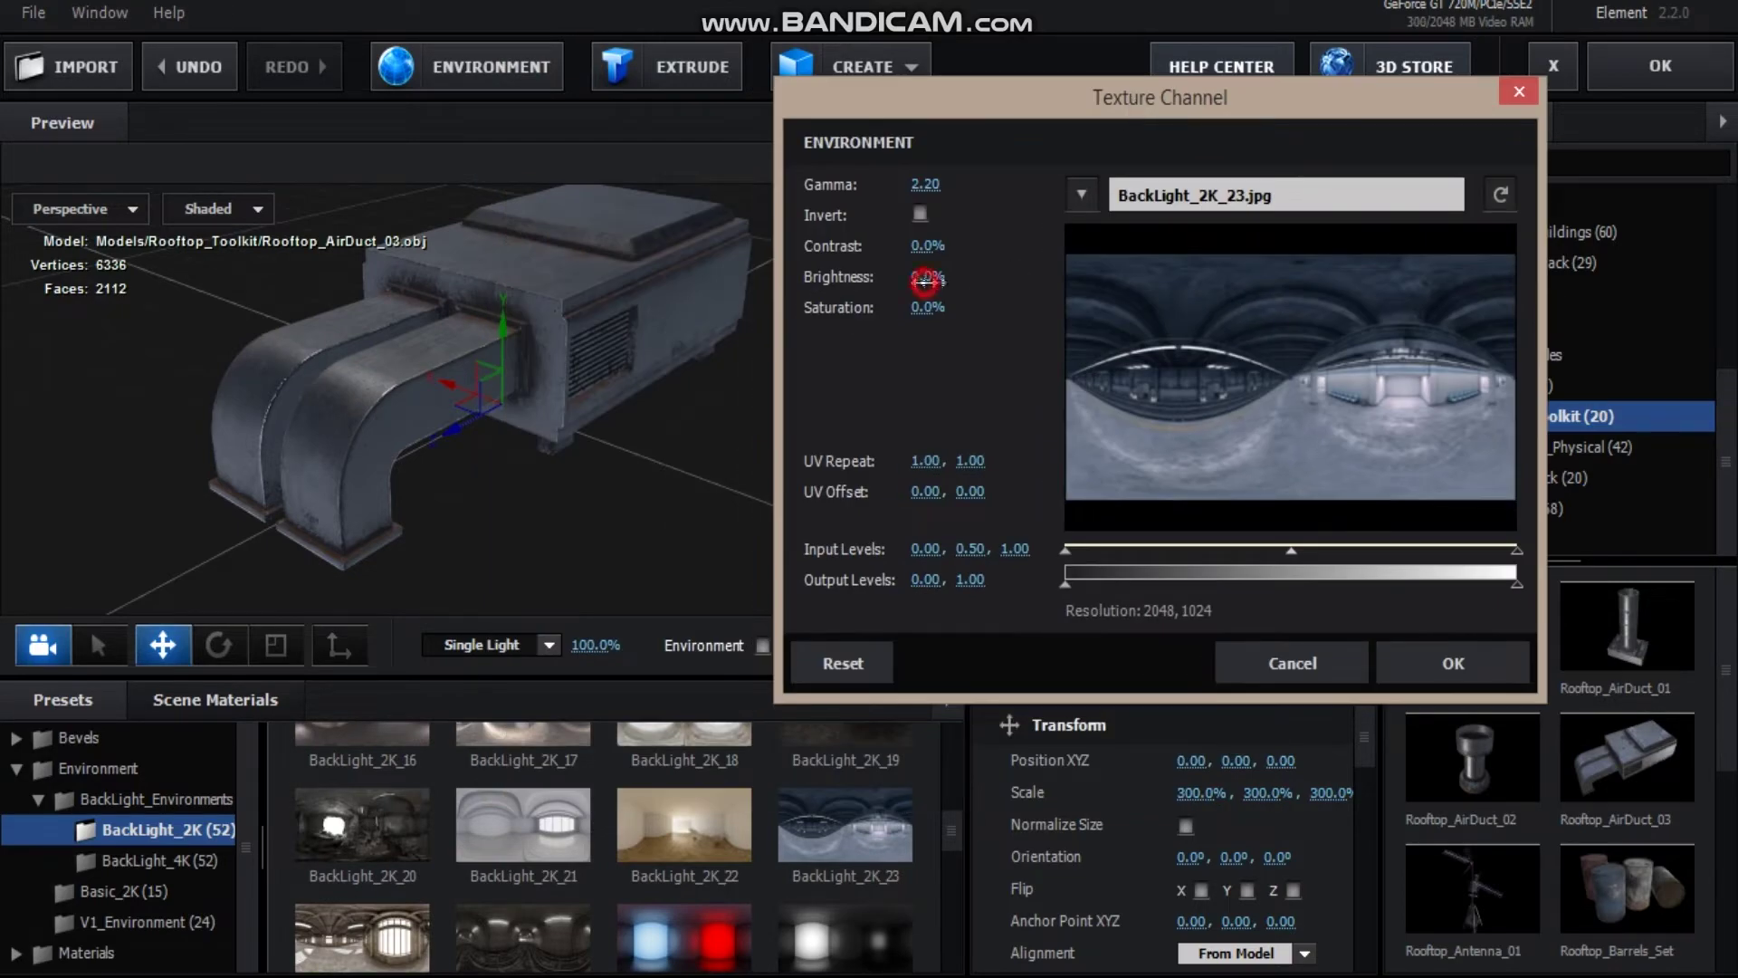
left_click_drag(925, 282, 947, 311)
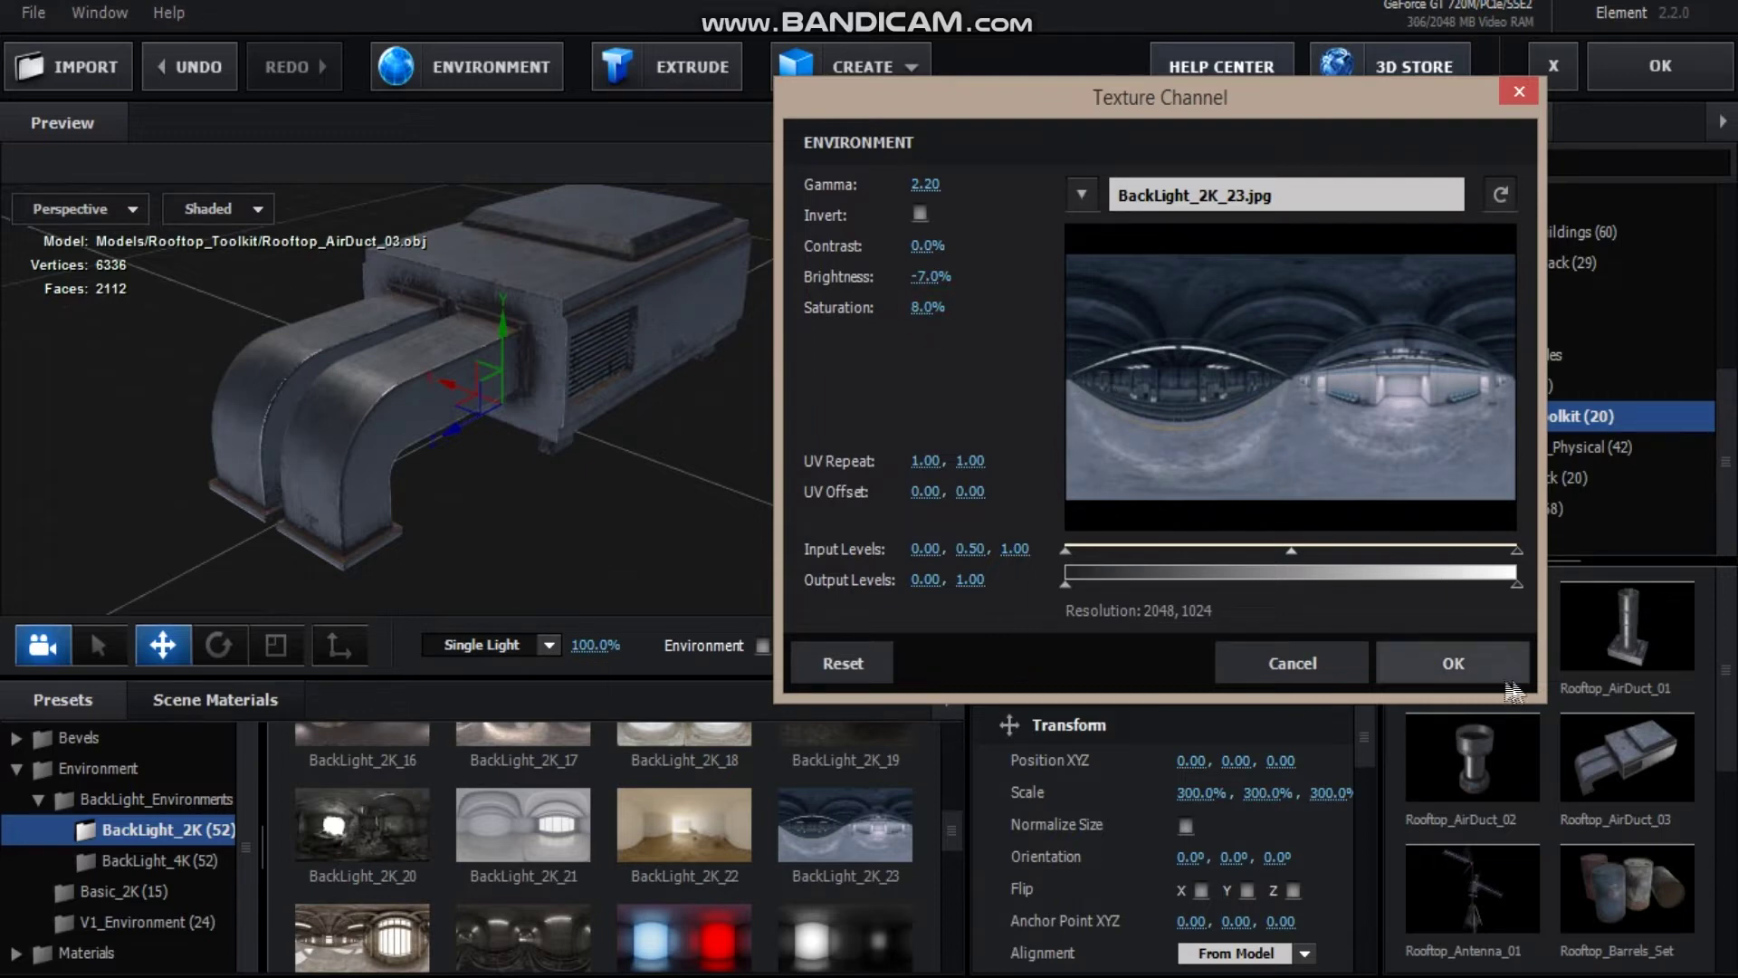
left_click(1453, 662)
mouse_move(674, 357)
left_mouse_down()
mouse_move(589, 399)
mouse_move(693, 367)
left_mouse_up()
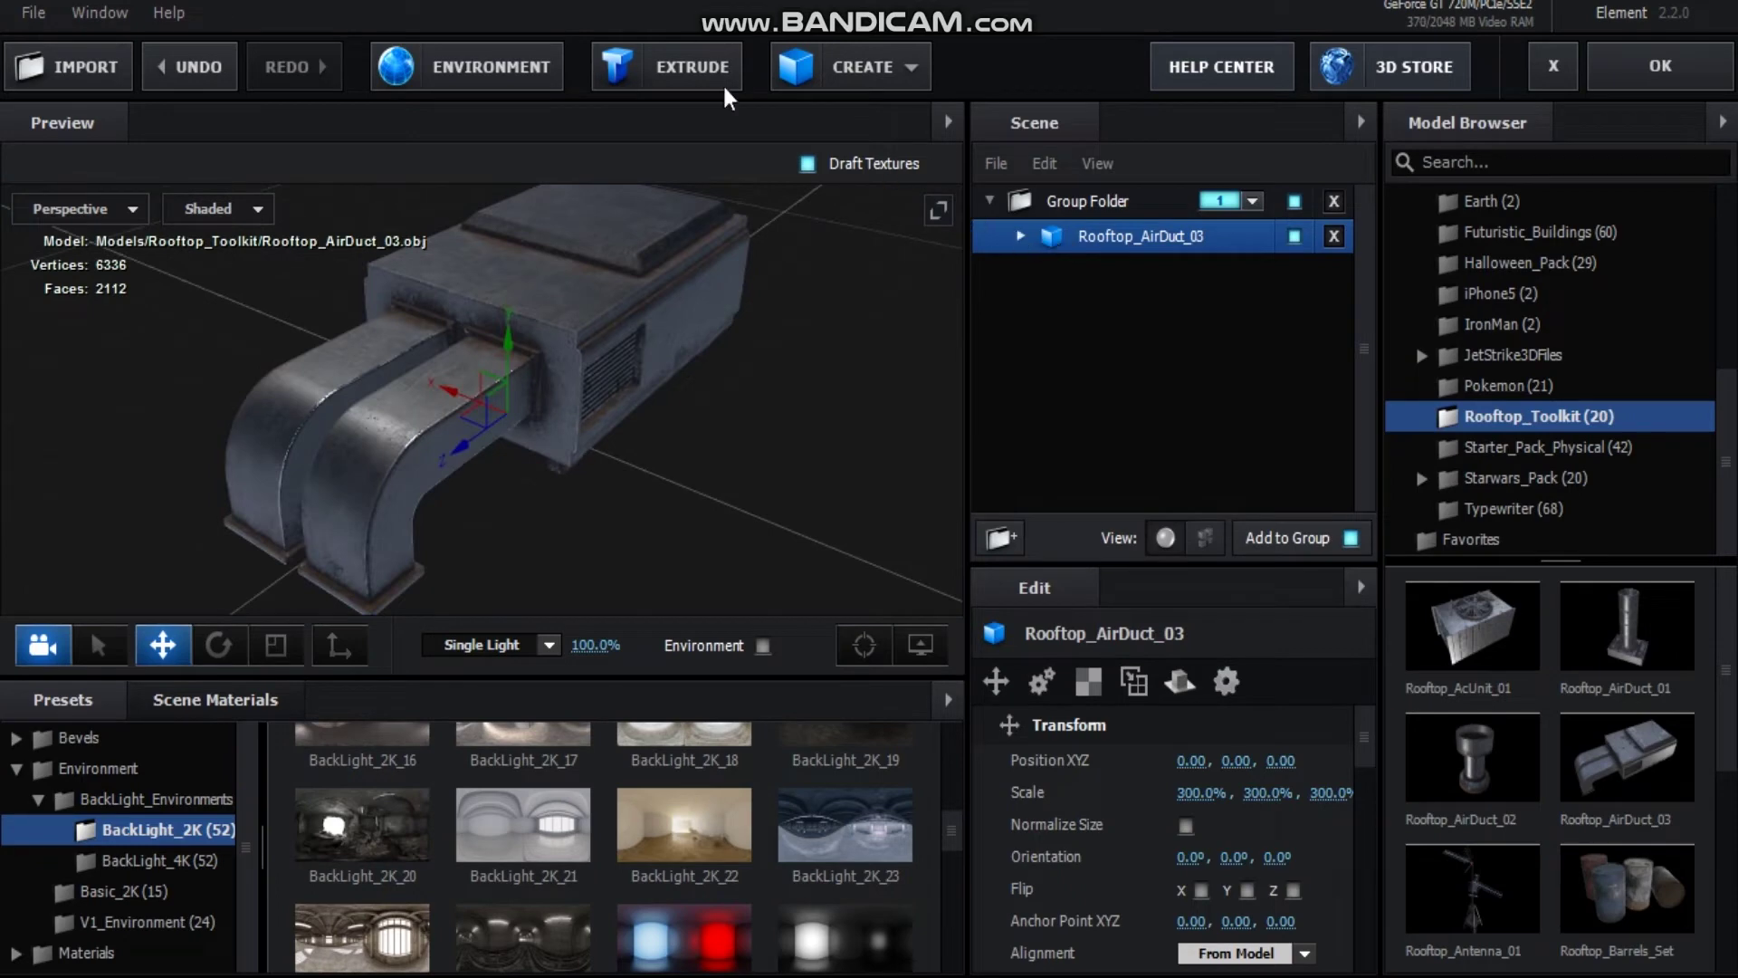
Add a Plane primitive to the scene and size it 5 × 5
left_click(910, 72)
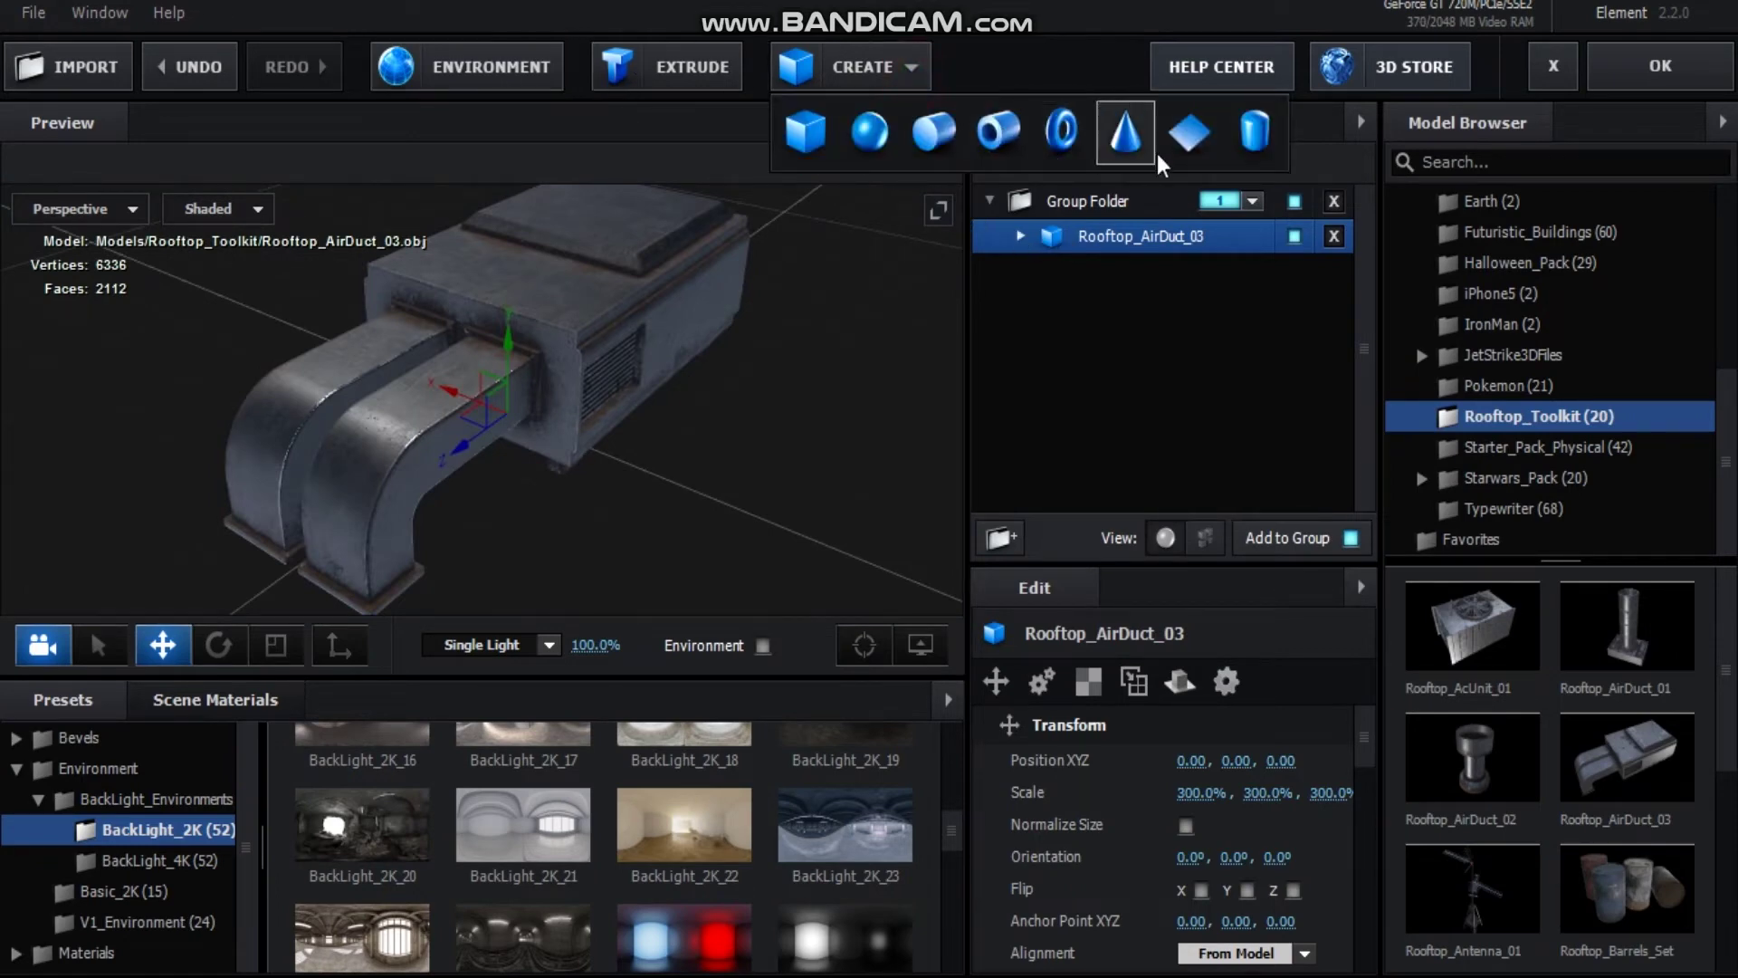
left_click(1188, 132)
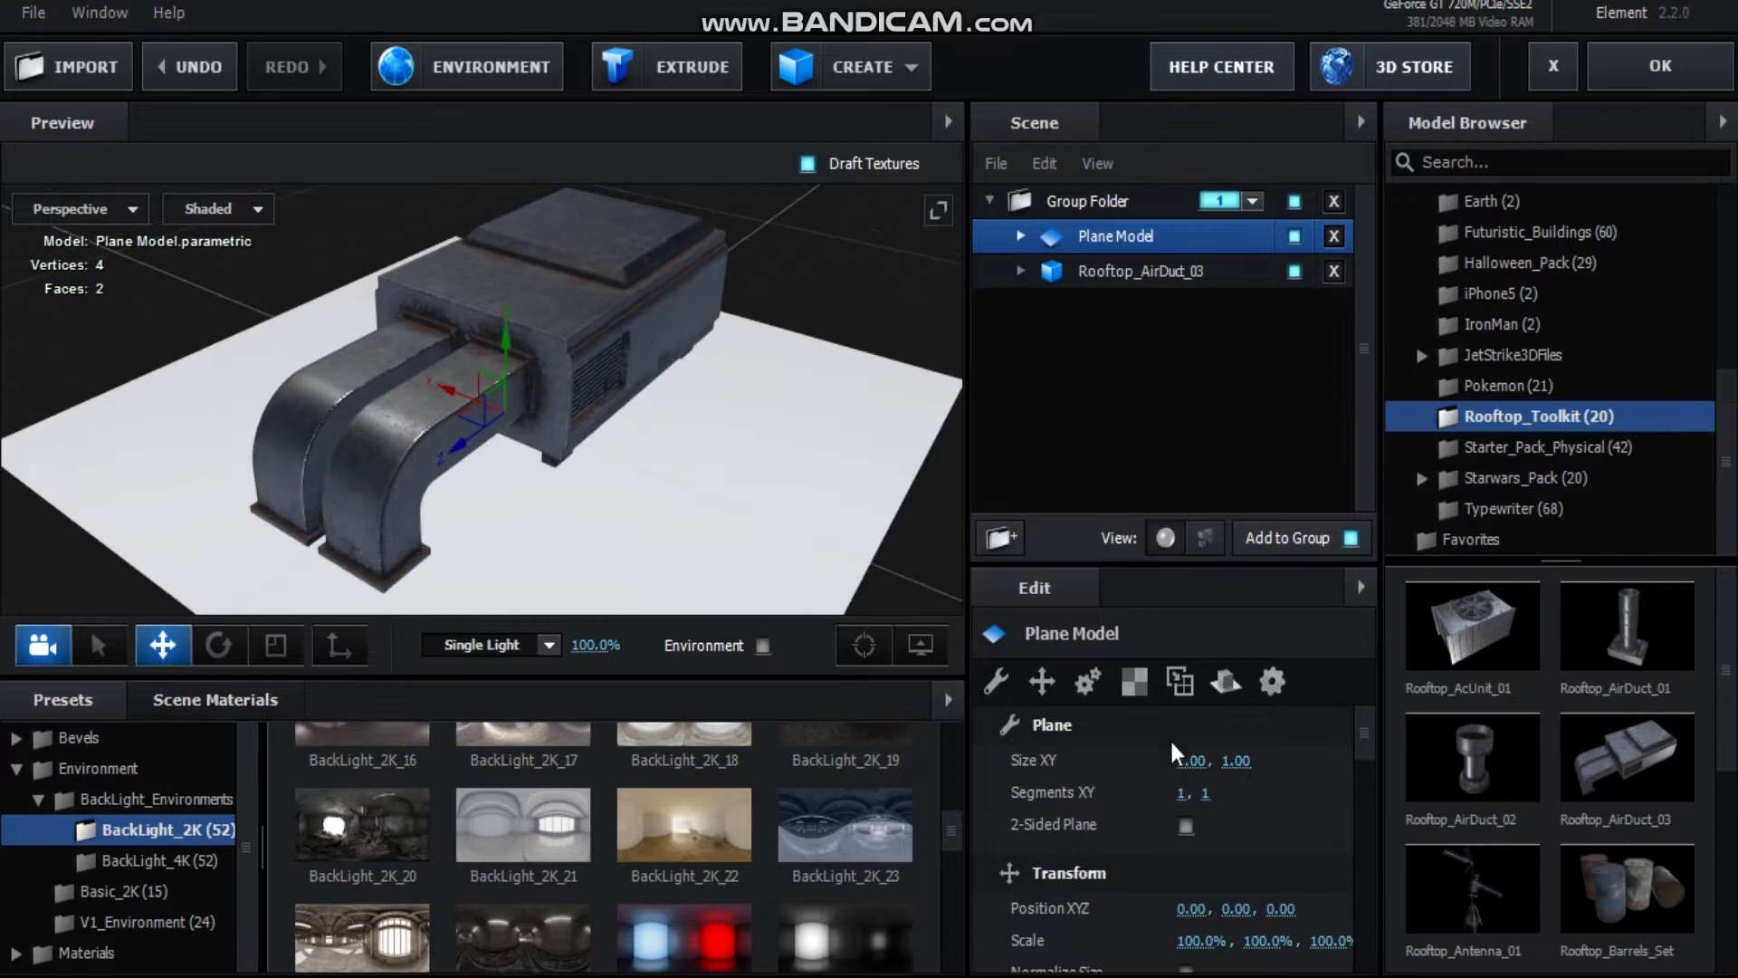
left_click(1201, 760)
type("5")
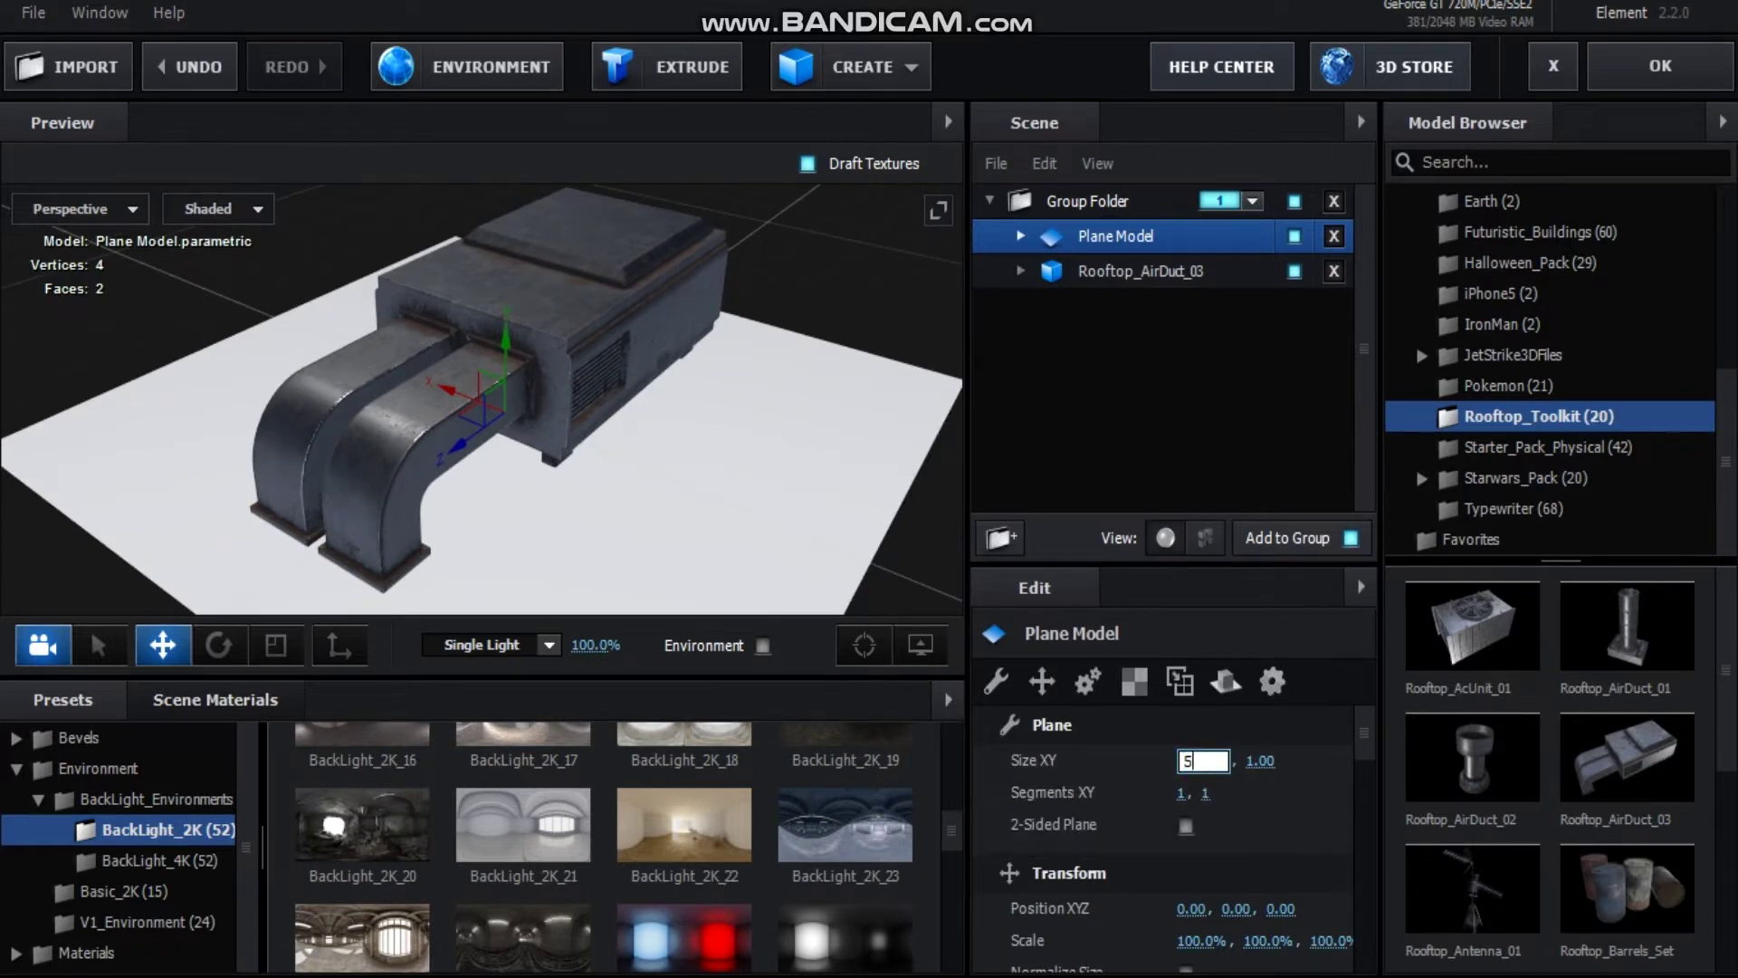
key("Tab")
type("5")
key("Tab")
scroll(605, 251, "down", 5)
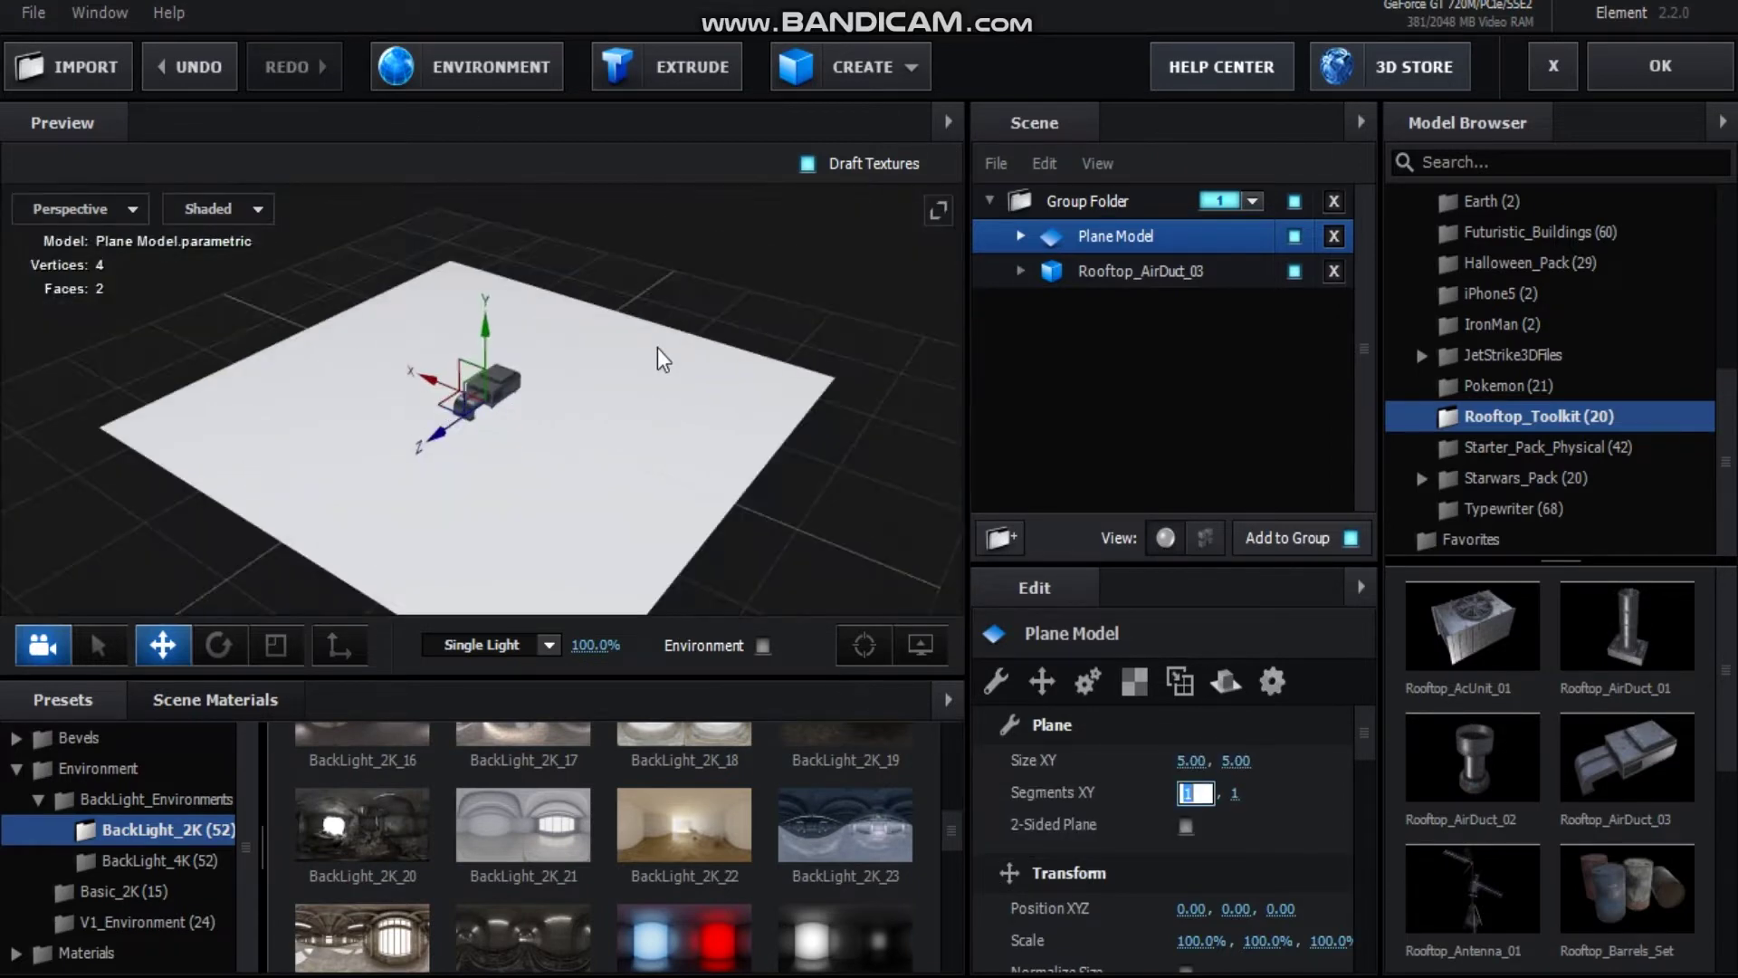
left_click_drag(637, 465, 584, 435)
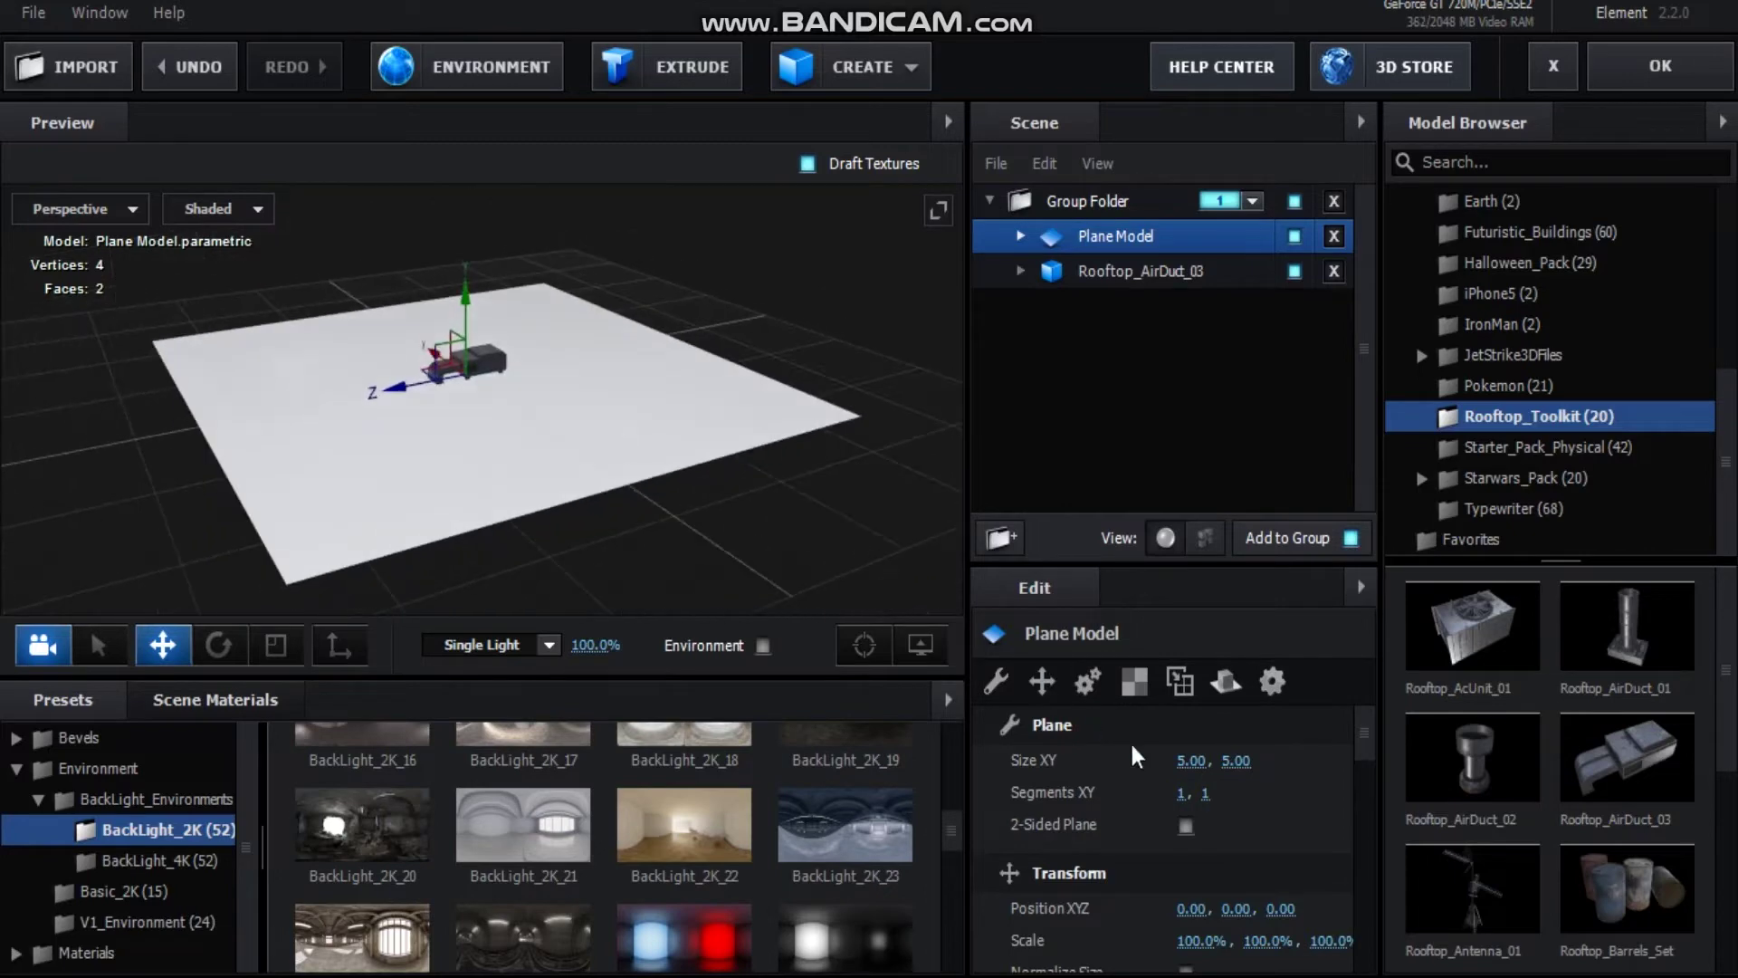
Resize the plane to 4.00 × 4.00
left_click(1194, 762)
type("4")
key("Tab")
type("4")
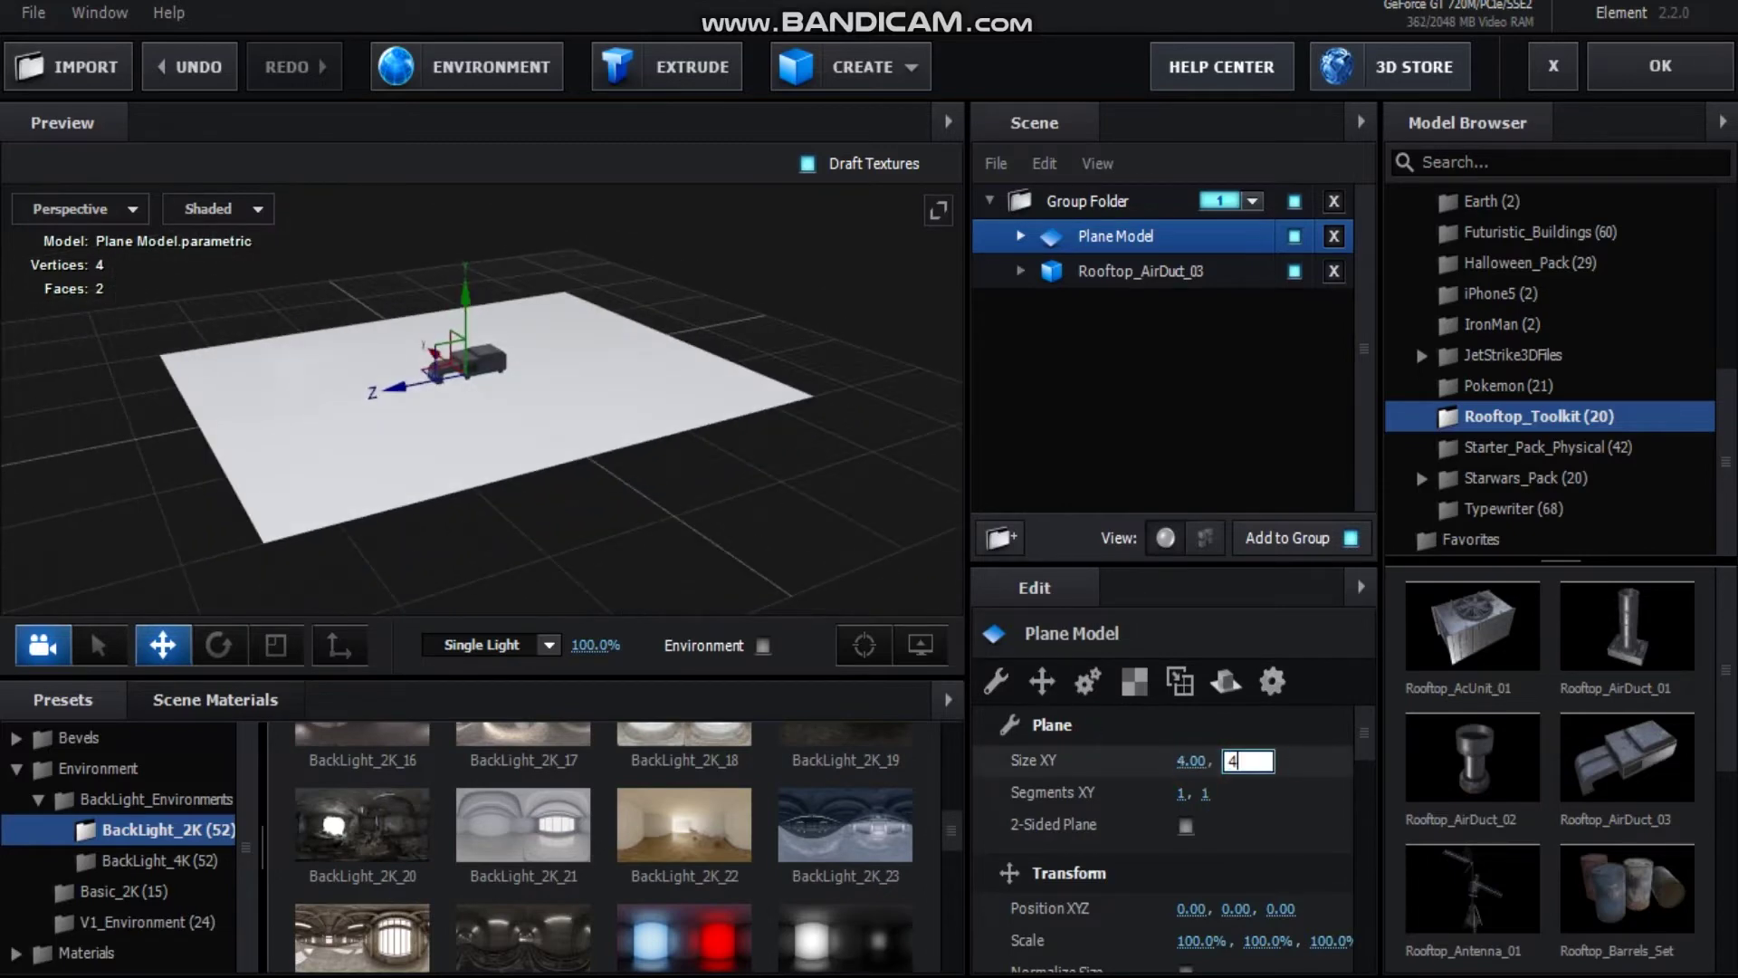
key("Return")
scroll(504, 428, "up", 5)
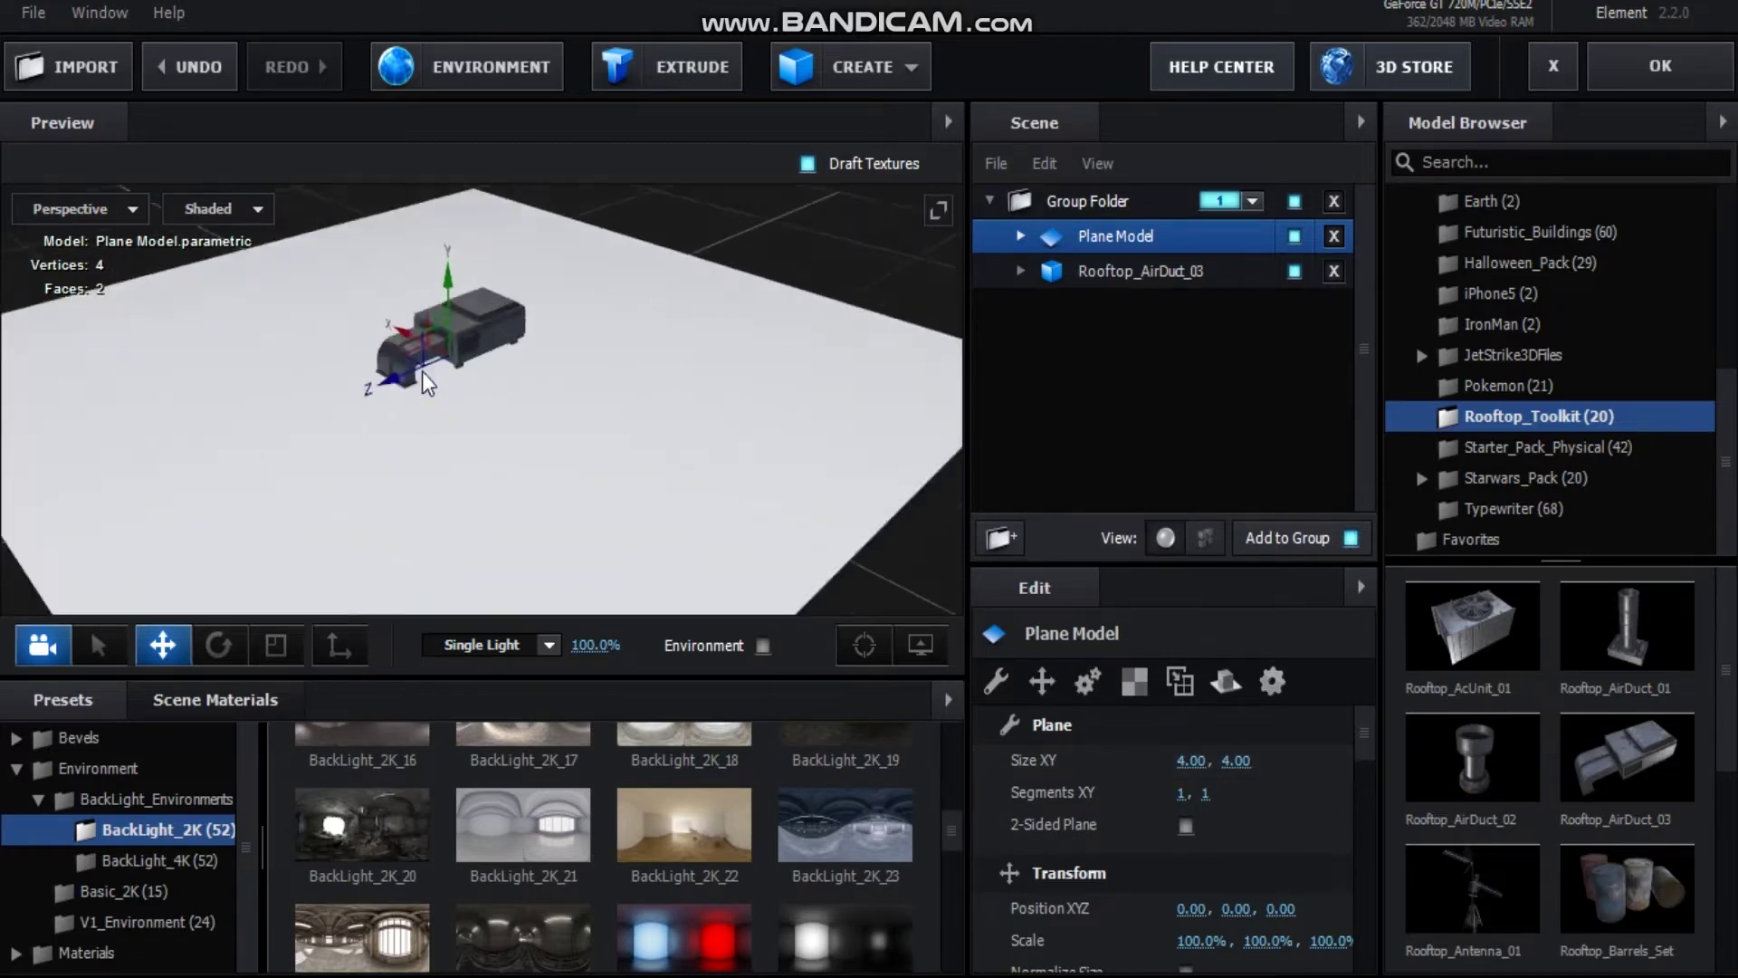
scroll(424, 371, "up", 2)
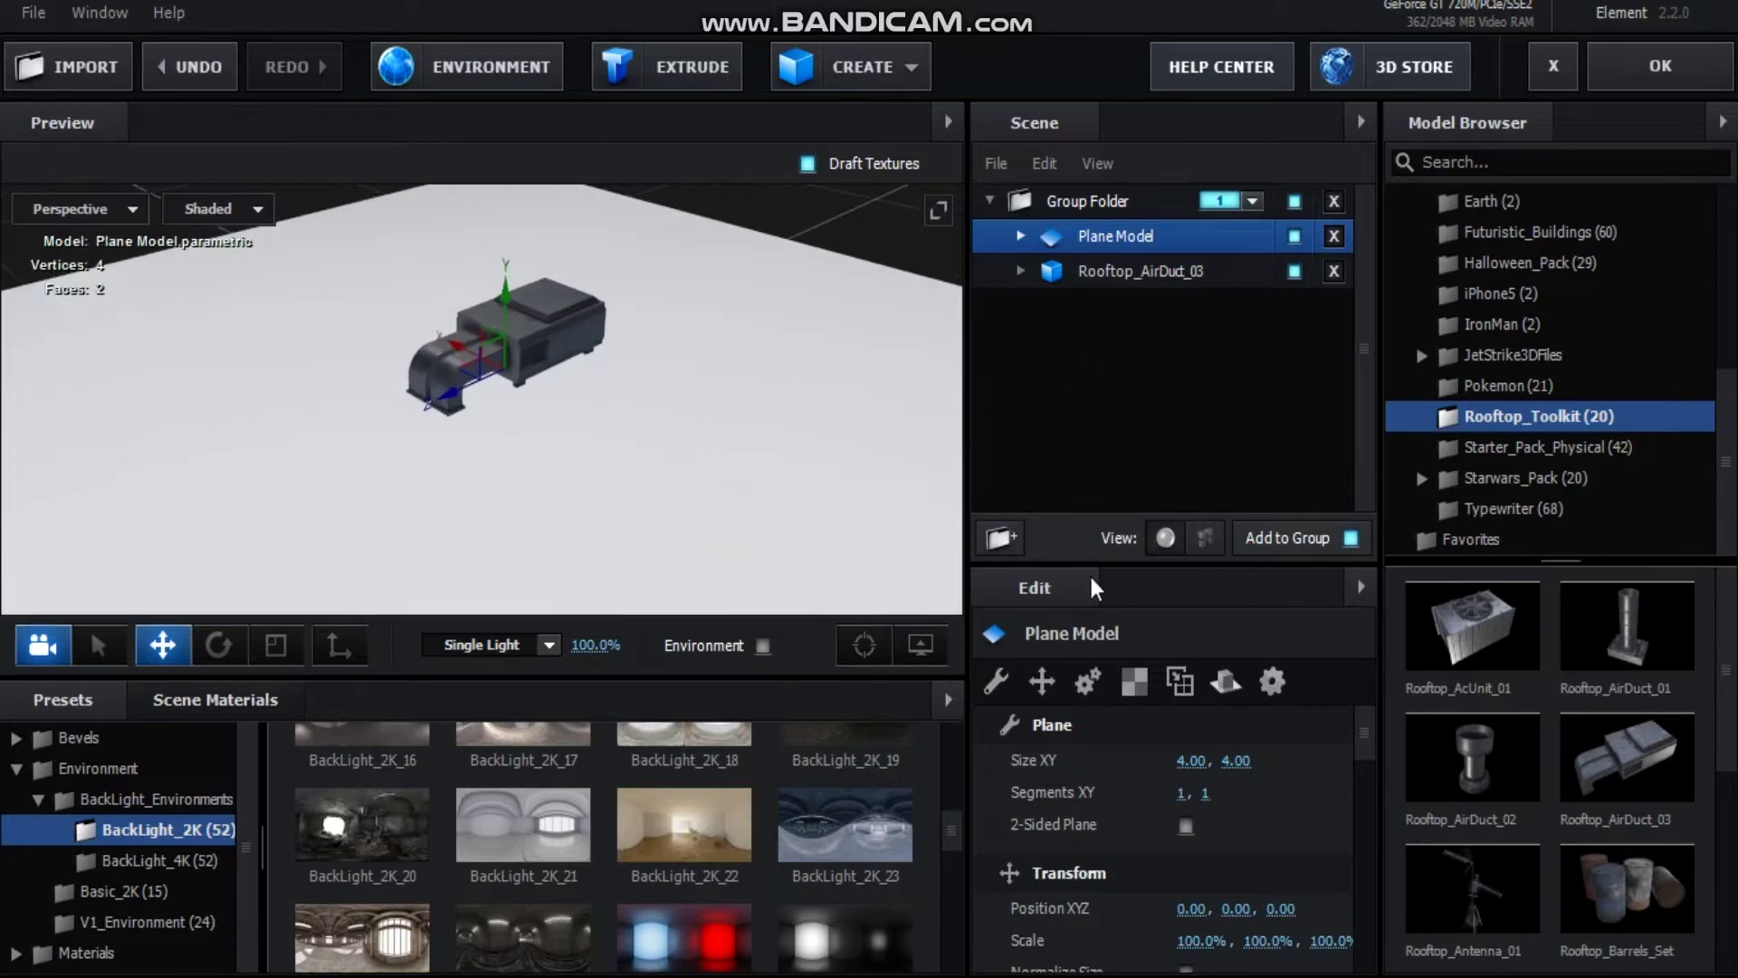
left_click_drag(1364, 733, 1373, 889)
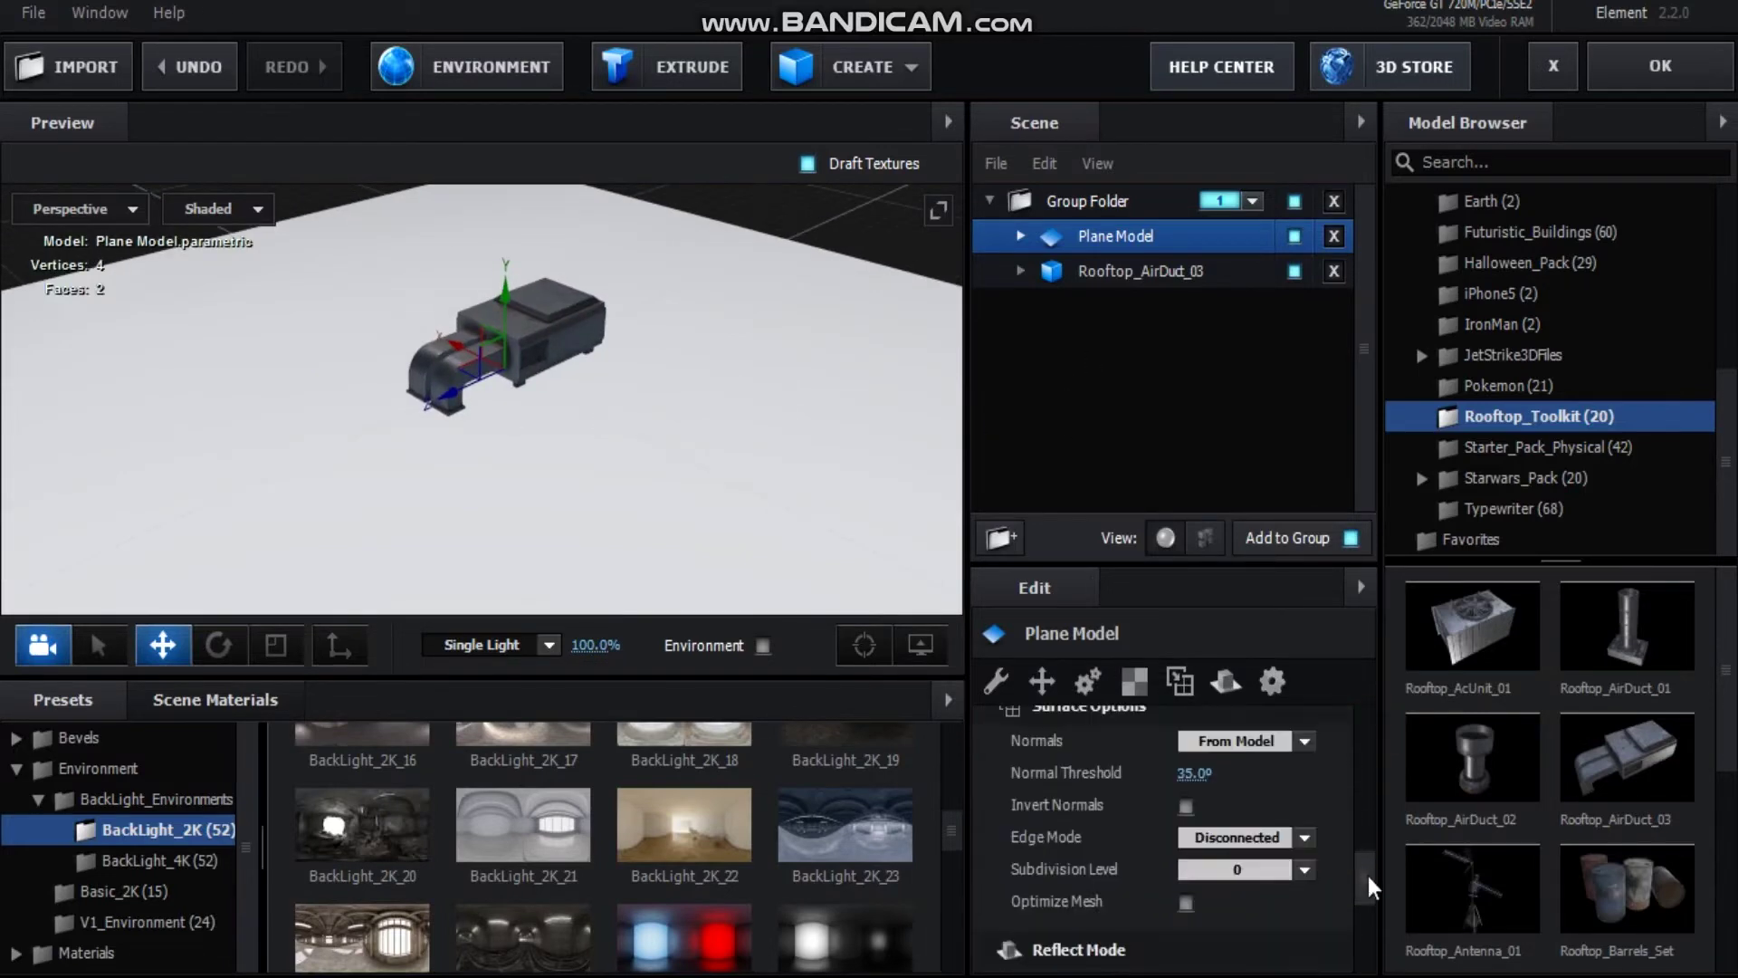
Set the plane's reflection mode to Mirror Surface
left_click(1021, 235)
left_click(1172, 274)
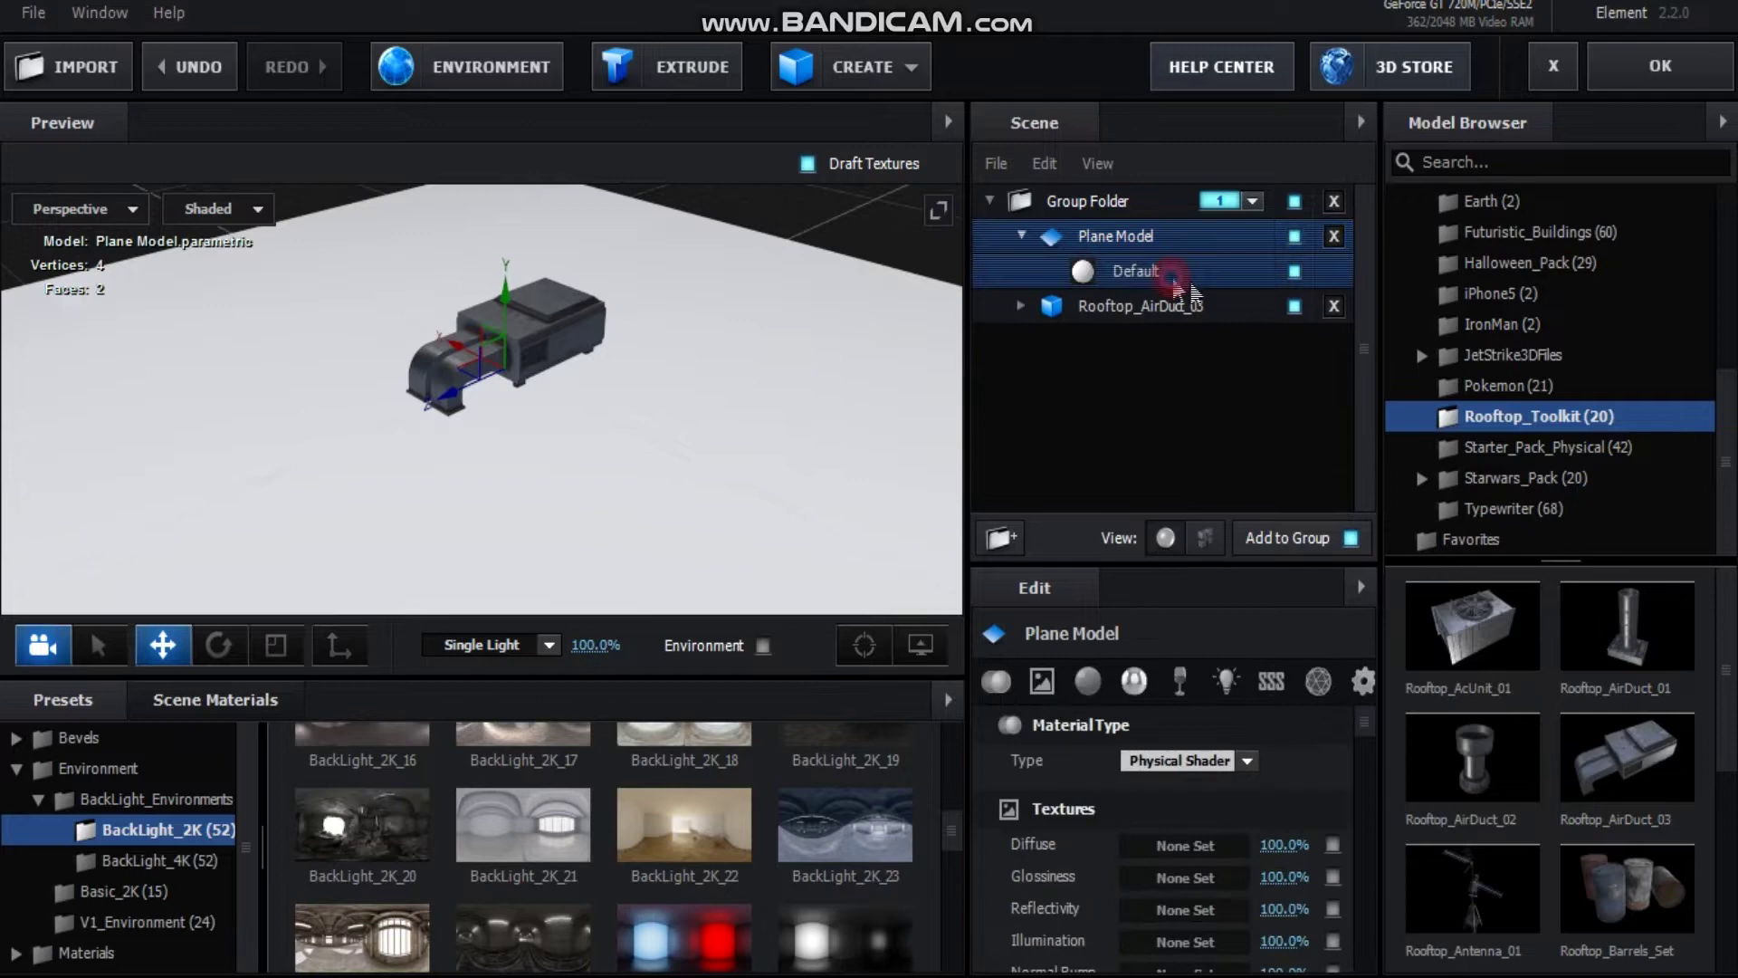
left_click(1118, 237)
left_click(1261, 693)
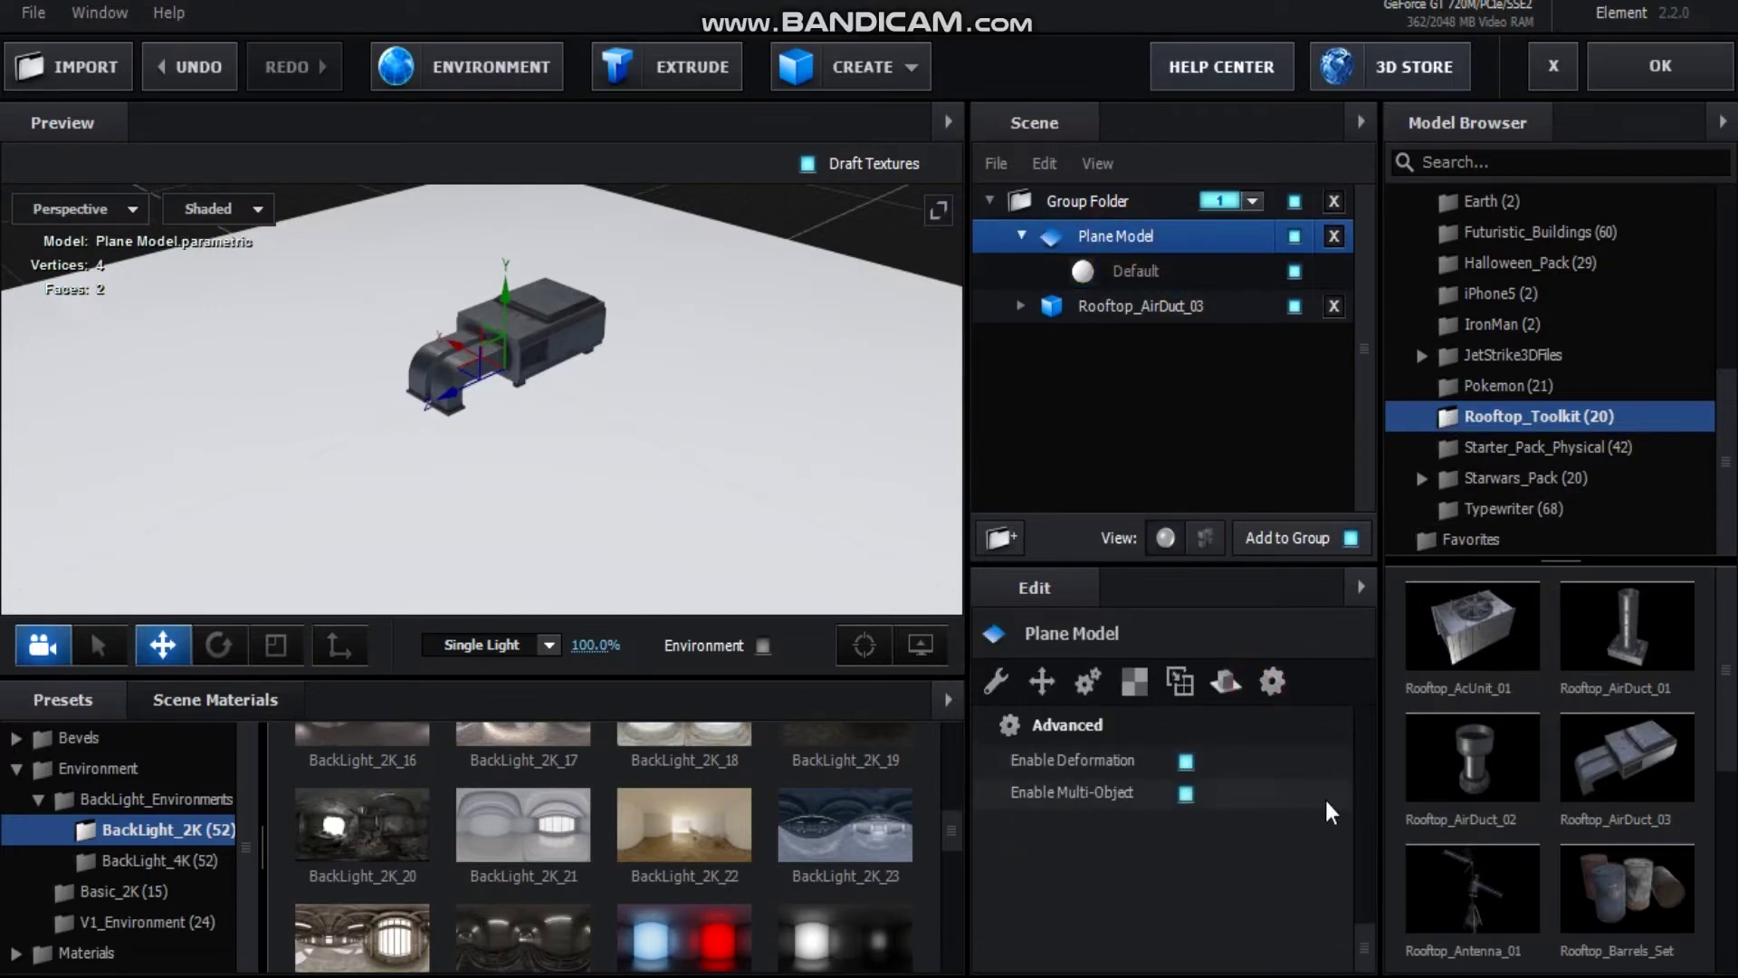
left_click(1225, 681)
left_click(1238, 764)
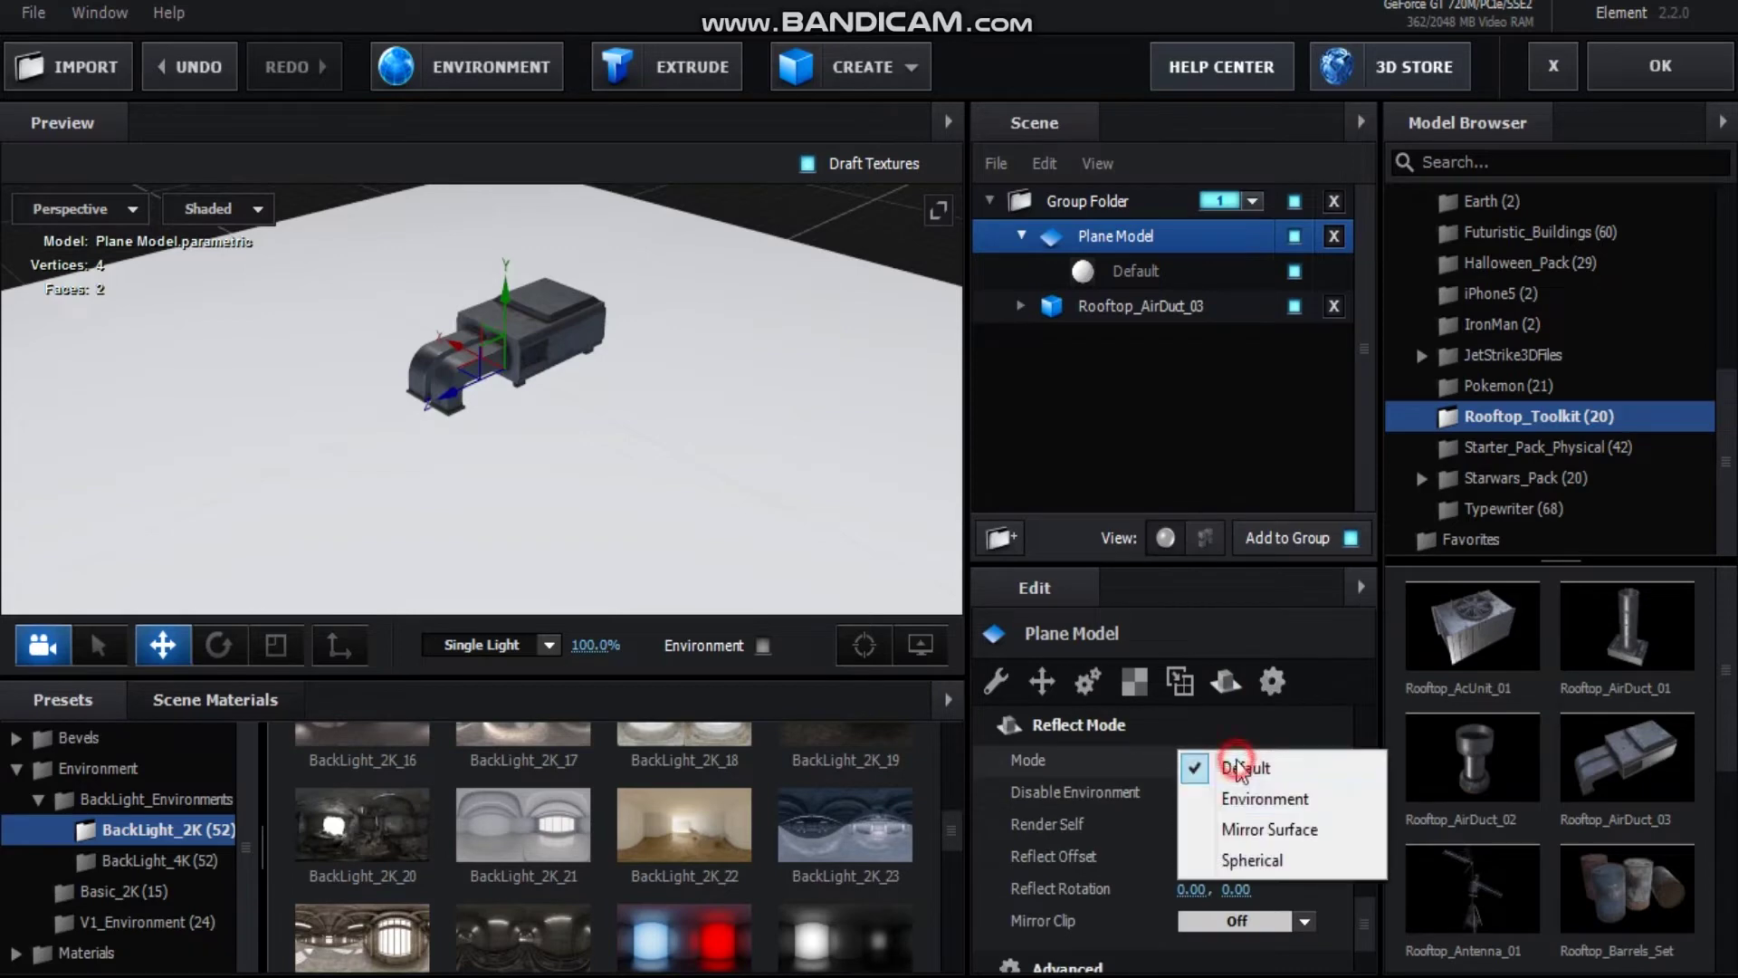
left_click(1323, 831)
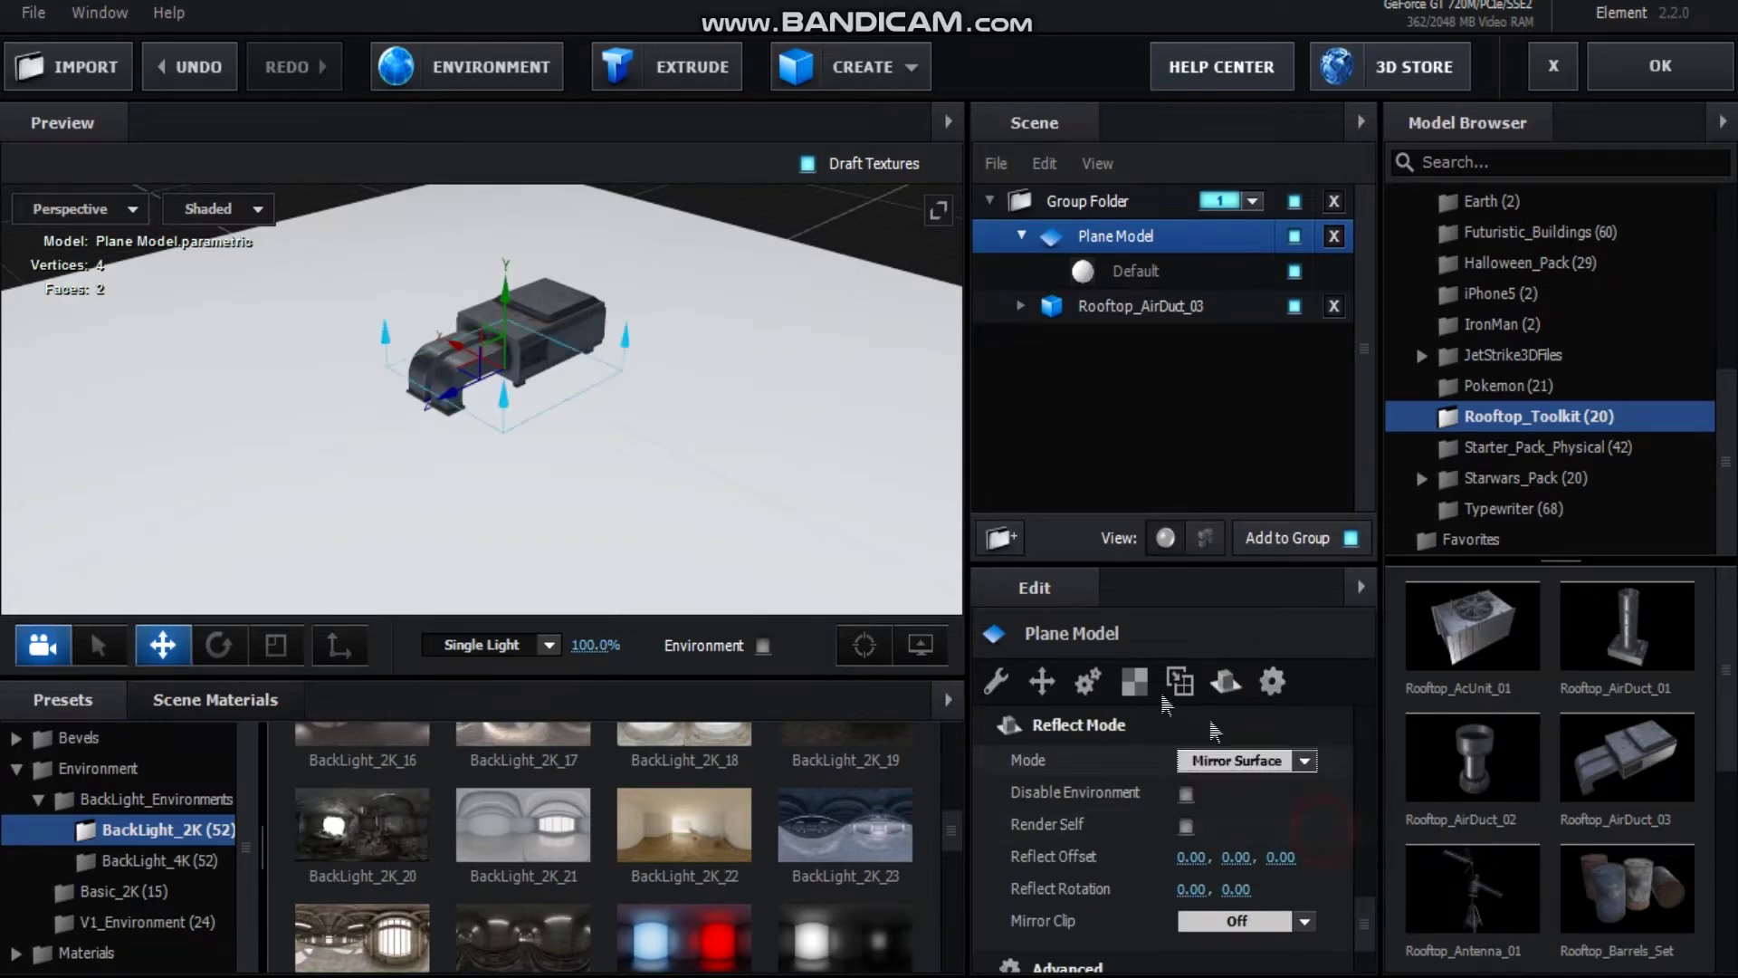
left_click(1272, 680)
Turn on Matte Shadow for the plane's Default material
left_click(1113, 270)
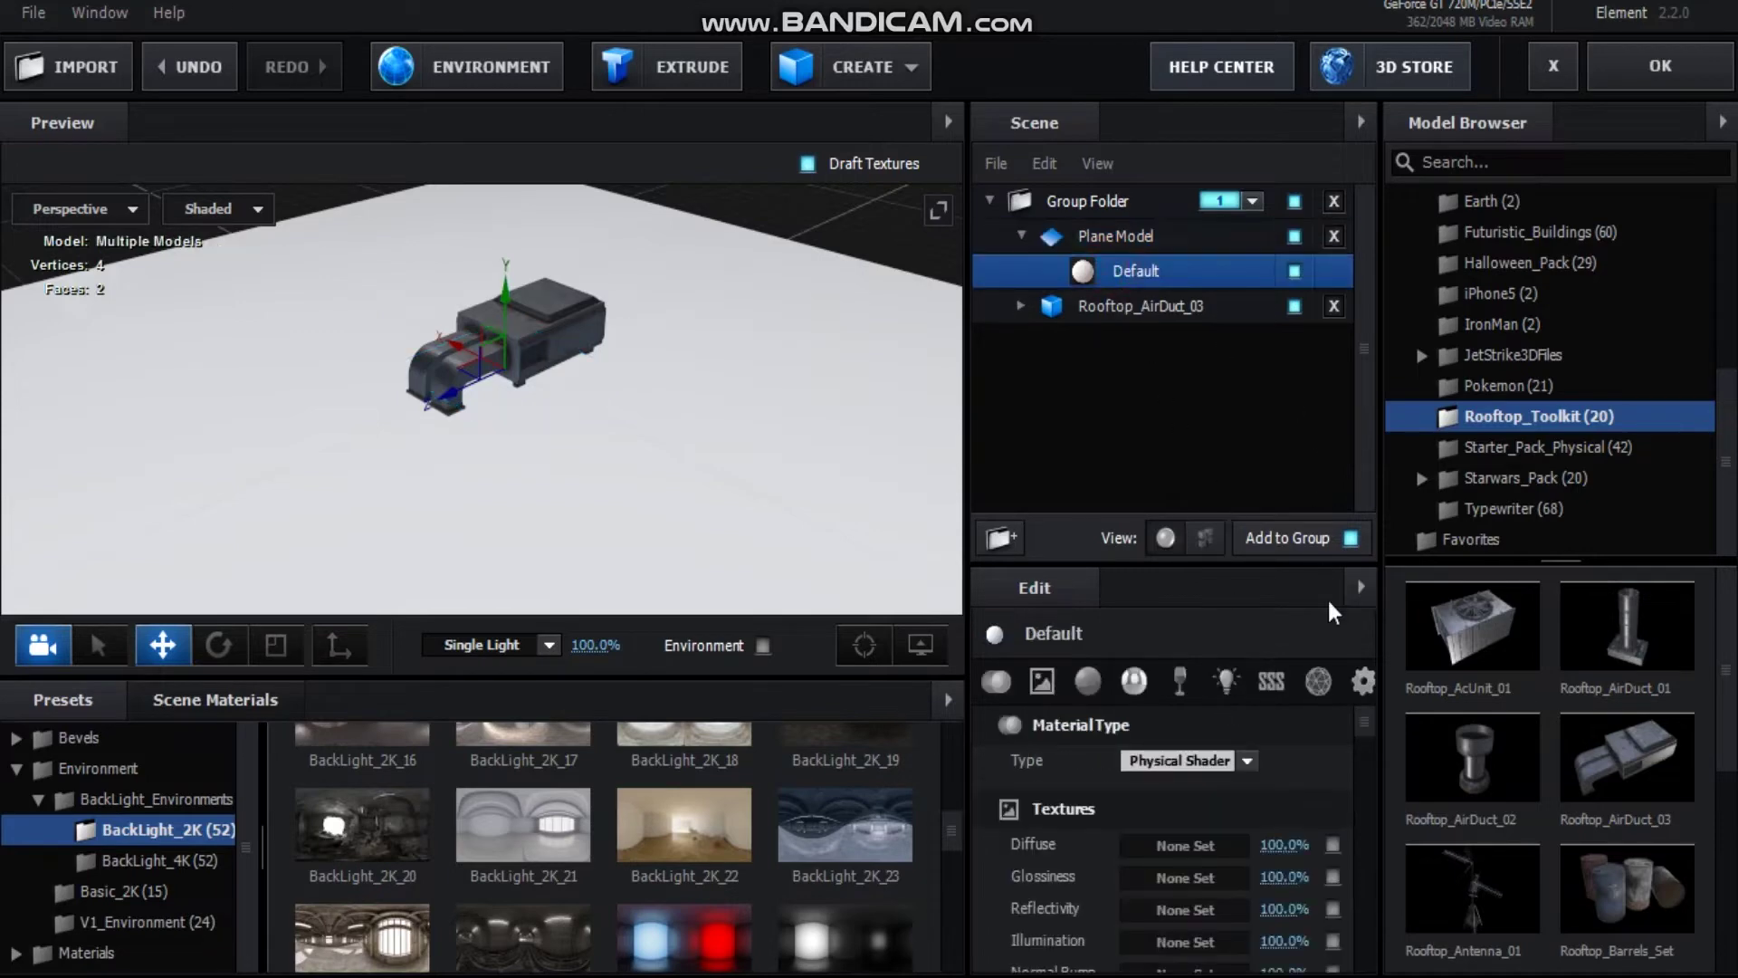
left_click(1362, 688)
scroll(1358, 797, "down", 5)
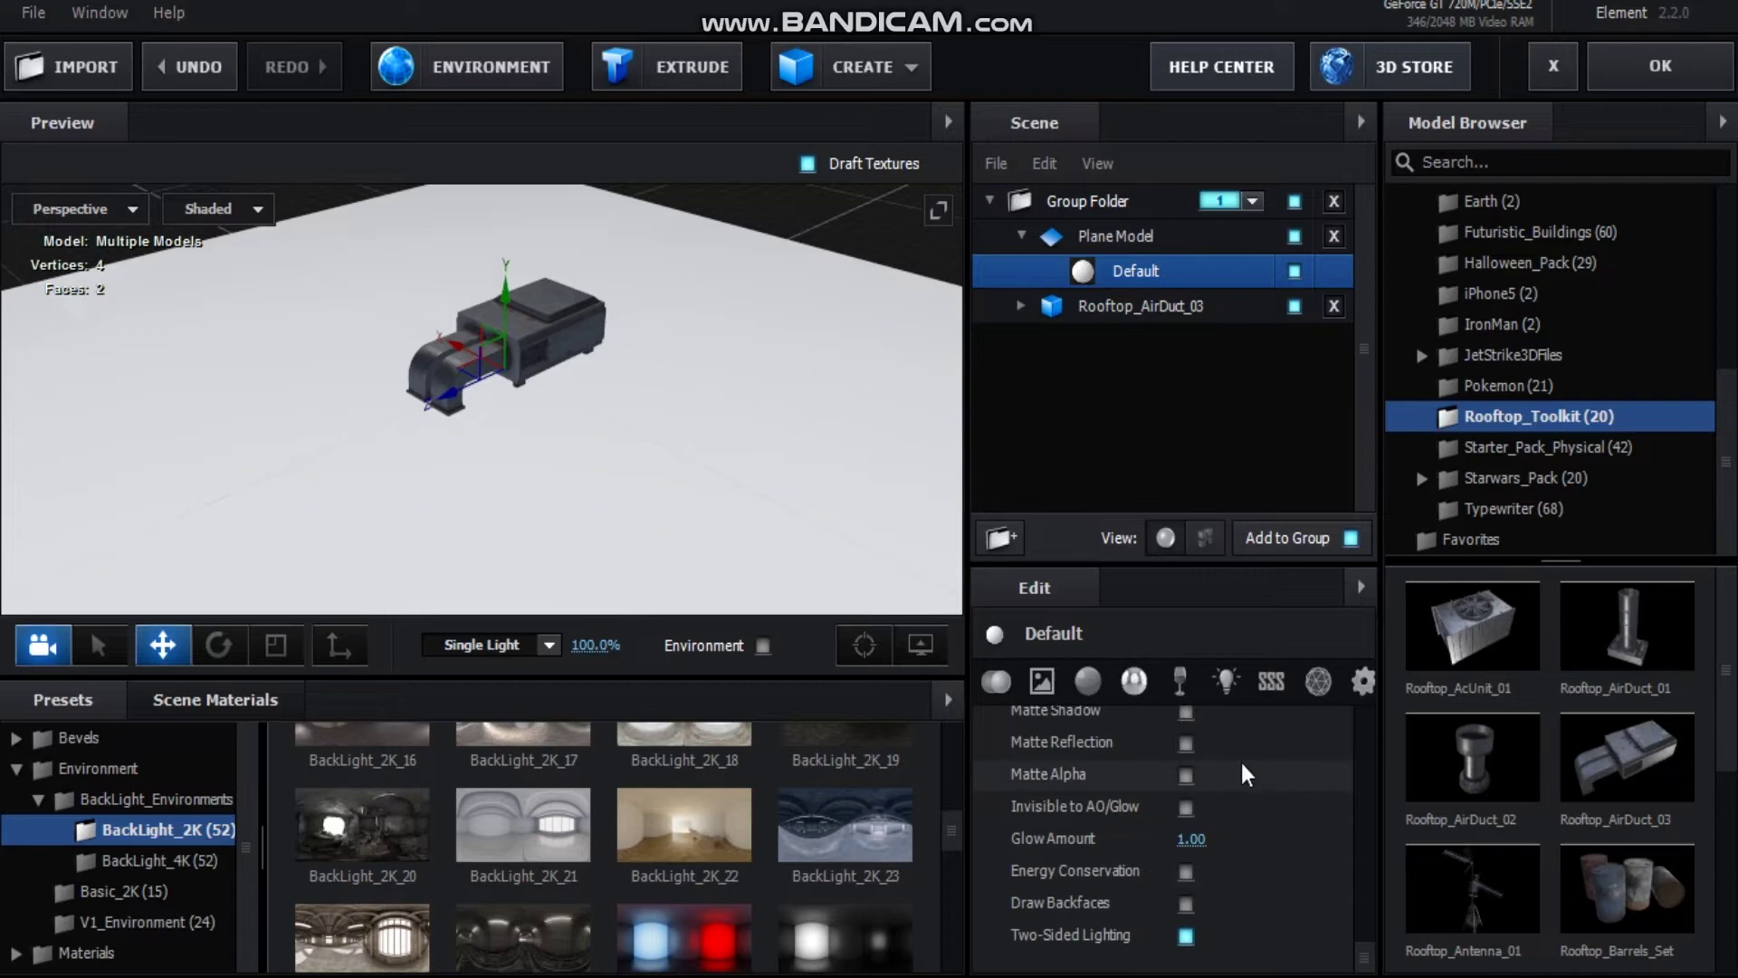
scroll(1213, 796, "up", 3)
left_click(1185, 808)
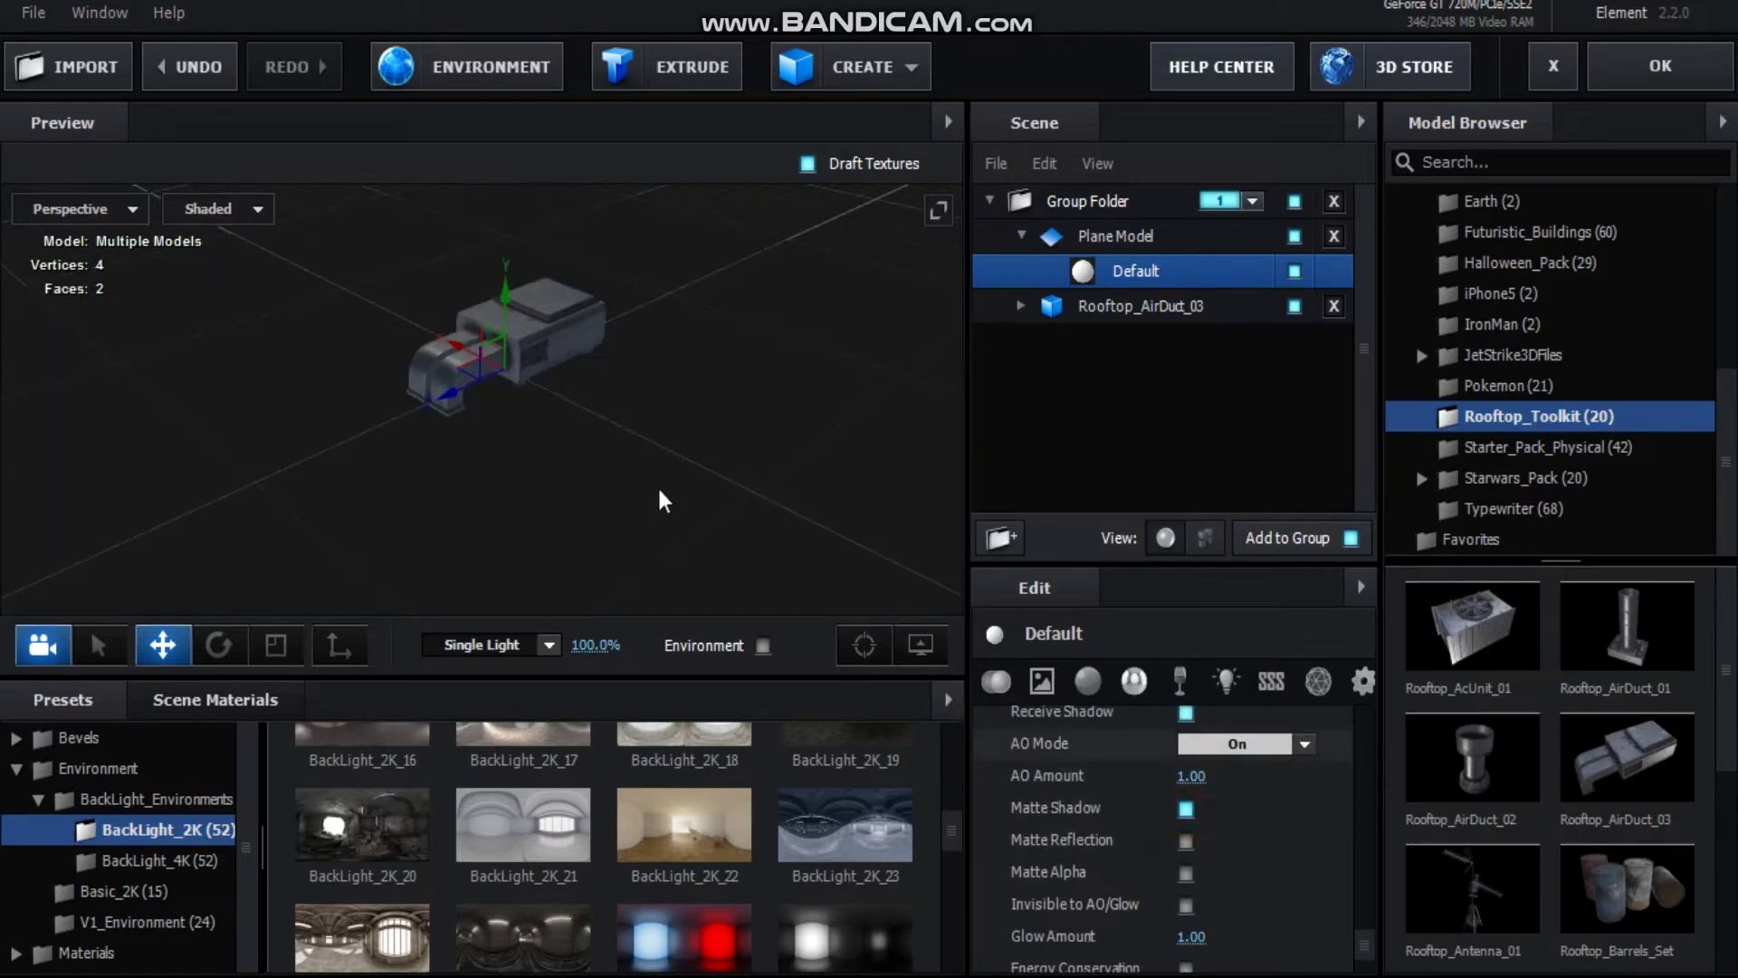
left_click_drag(592, 465, 551, 299)
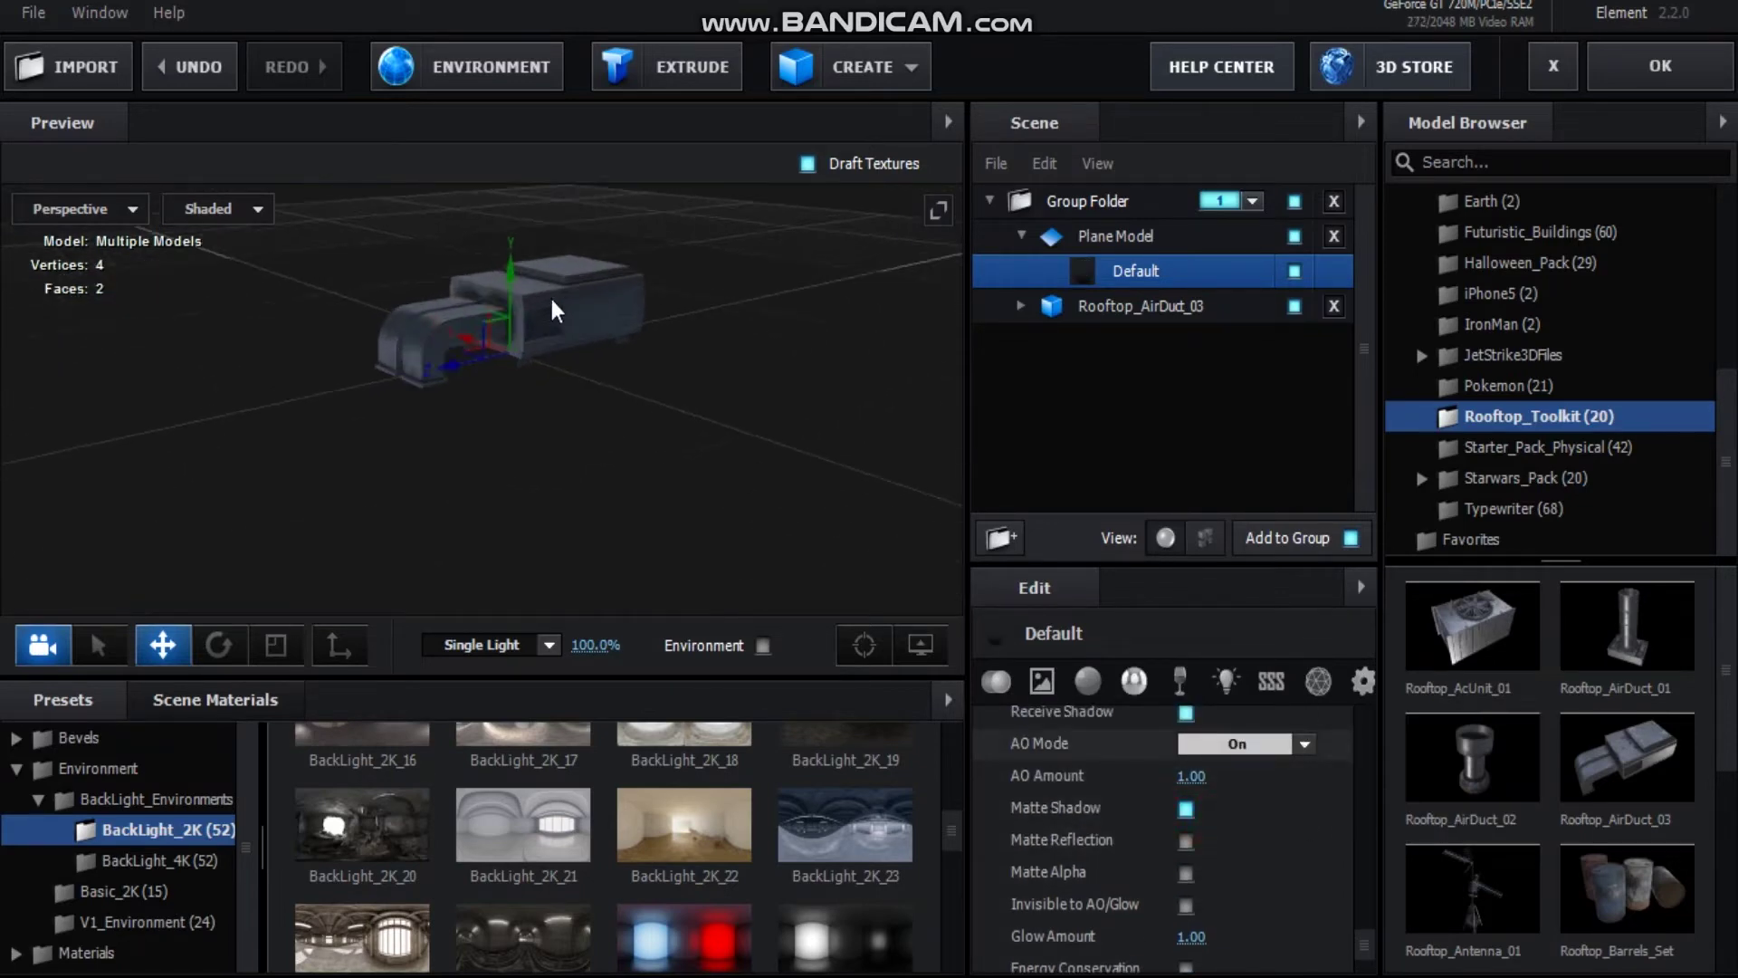
Return from Element and add a Two-Node camera with a 50mm lens
left_click(1649, 75)
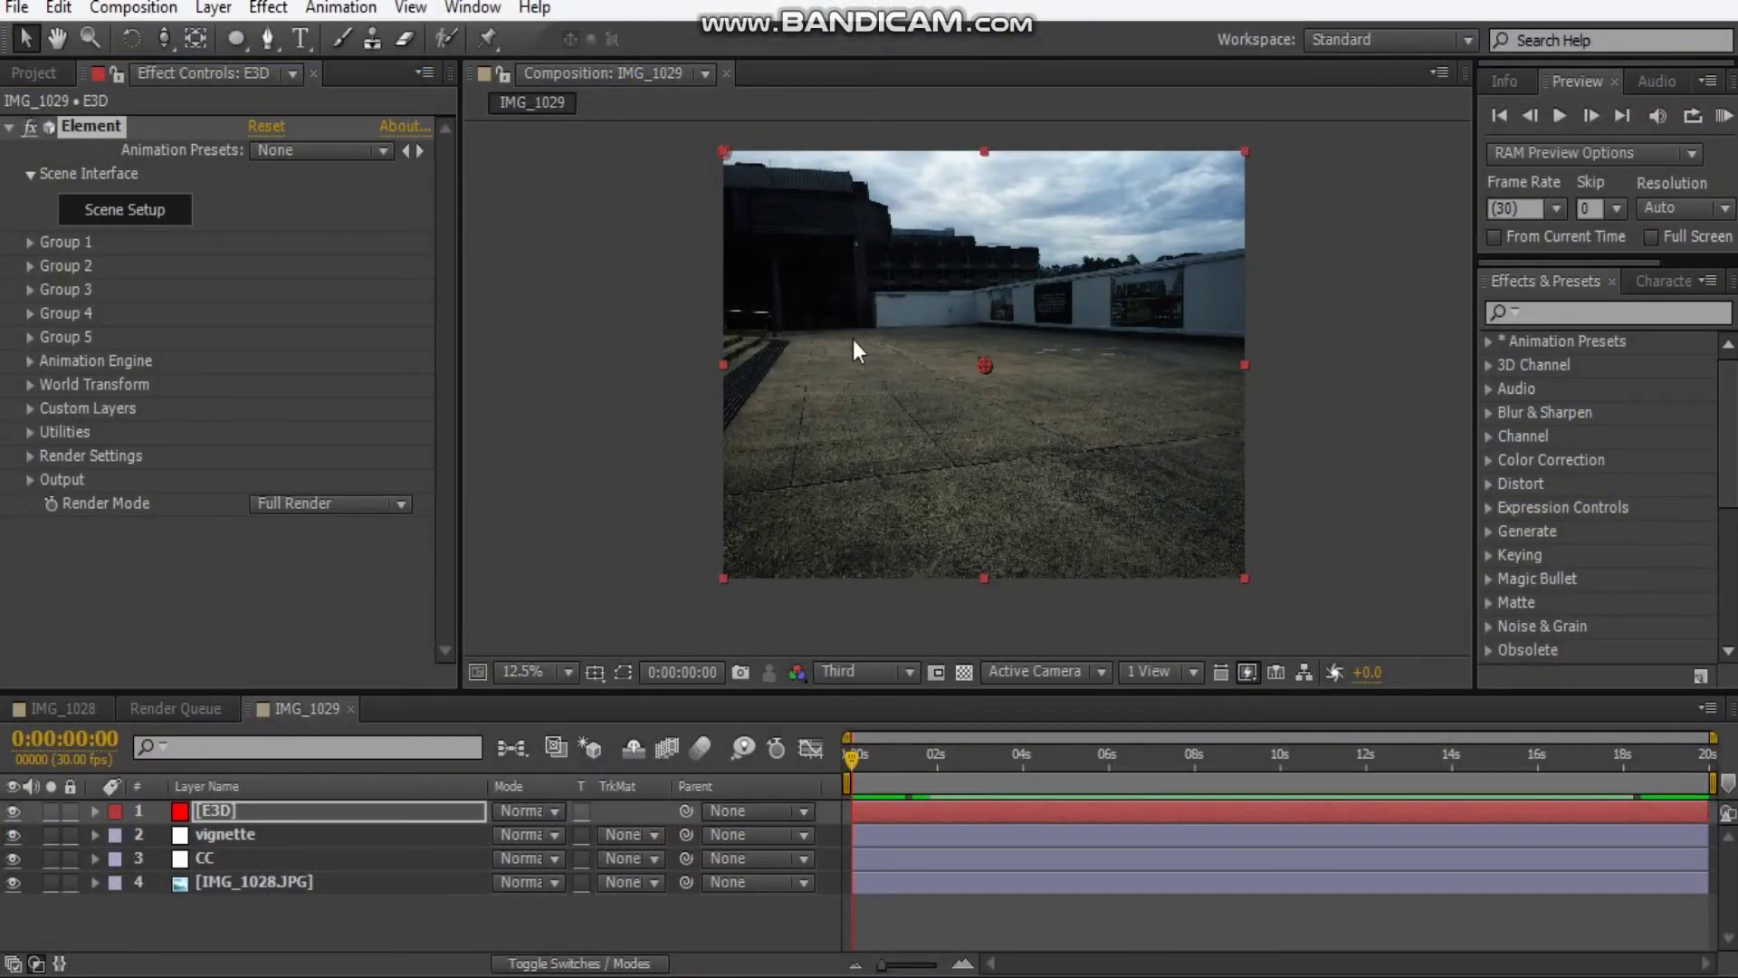
left_click(1334, 419)
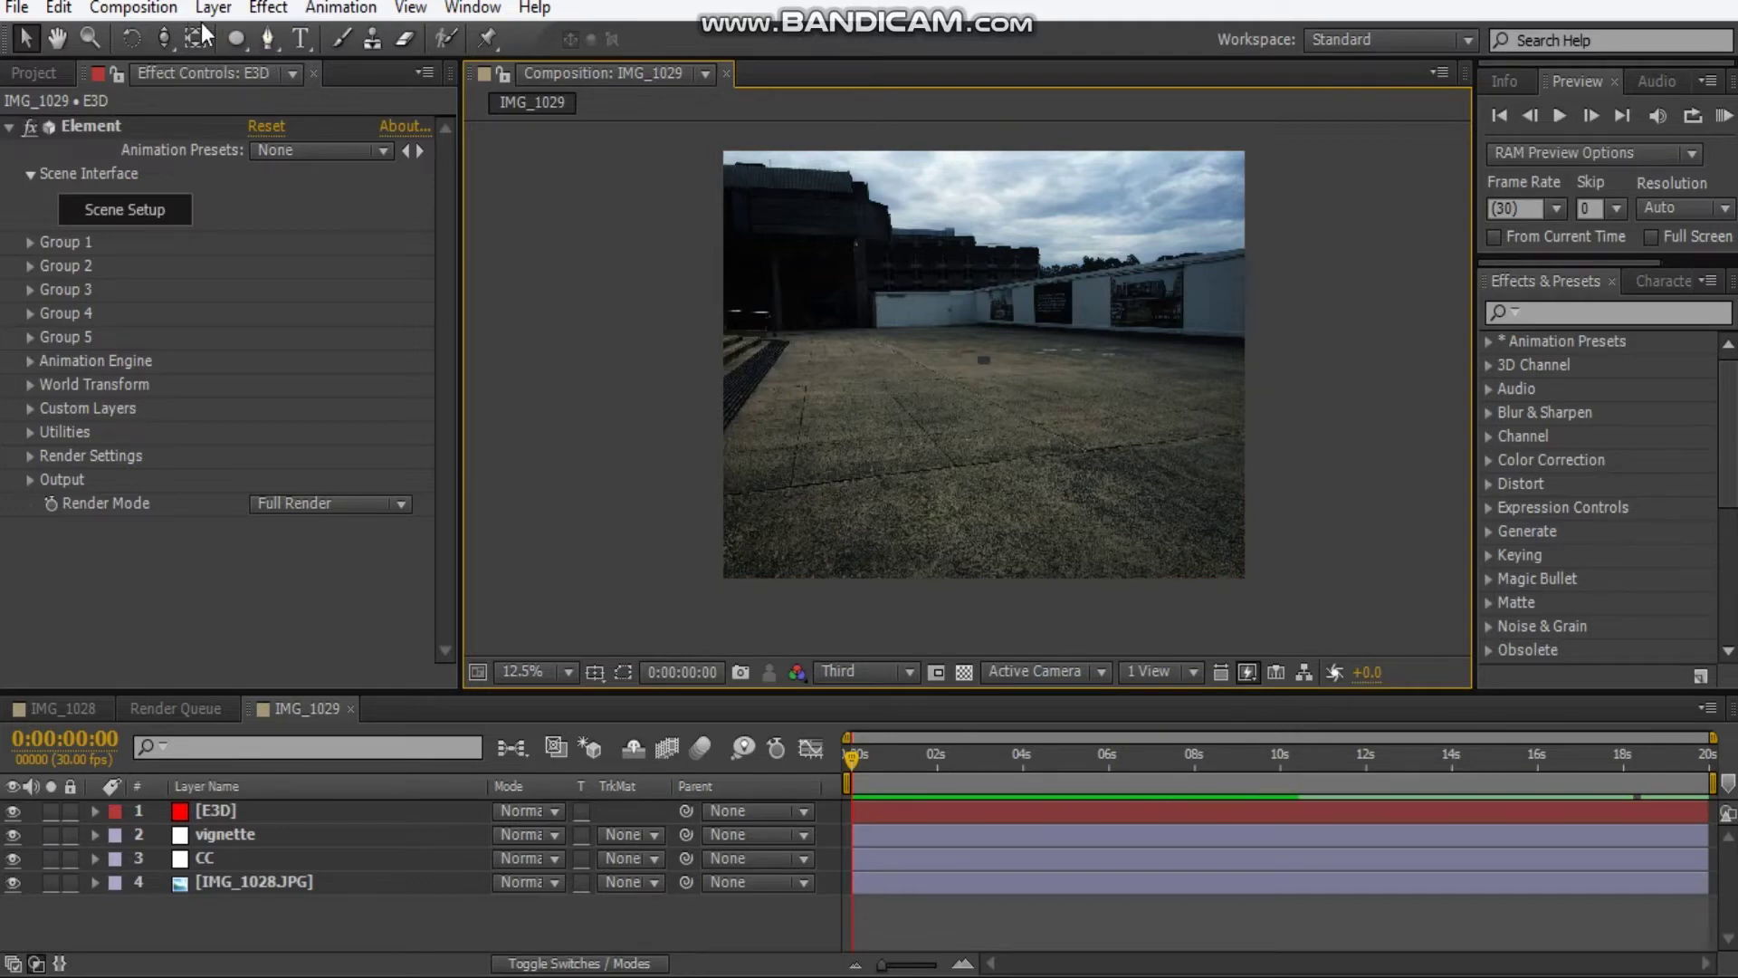
key("ctrl+alt+shift+c")
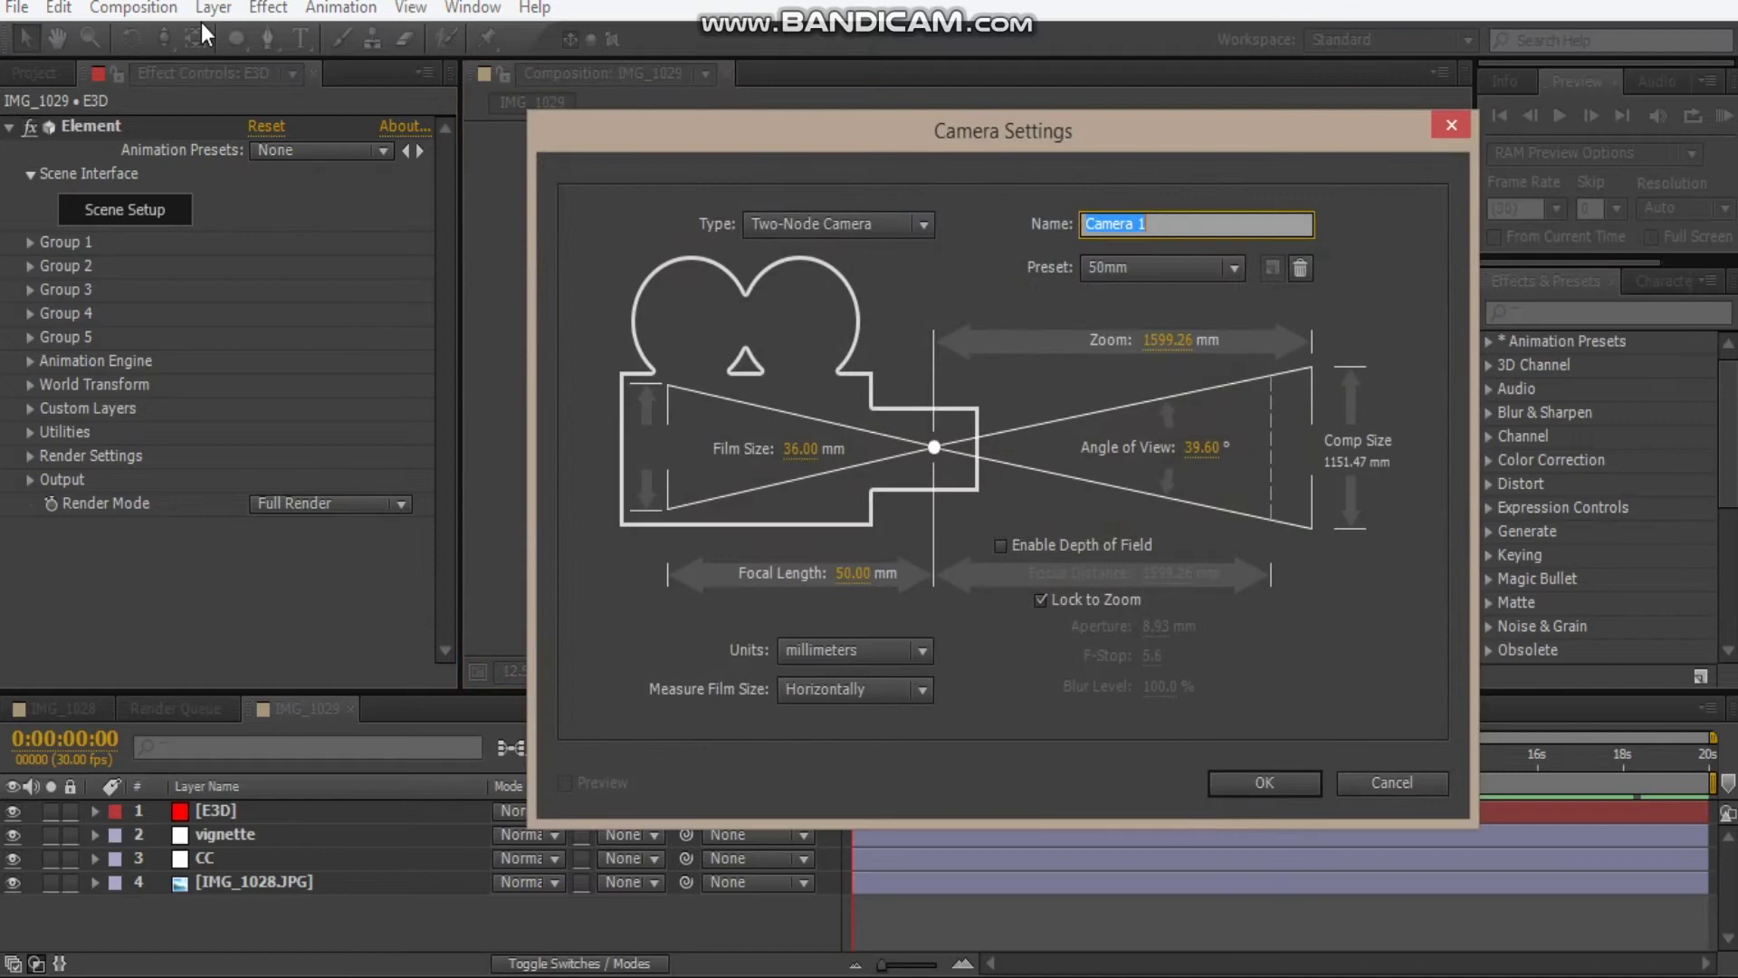
left_click(1264, 783)
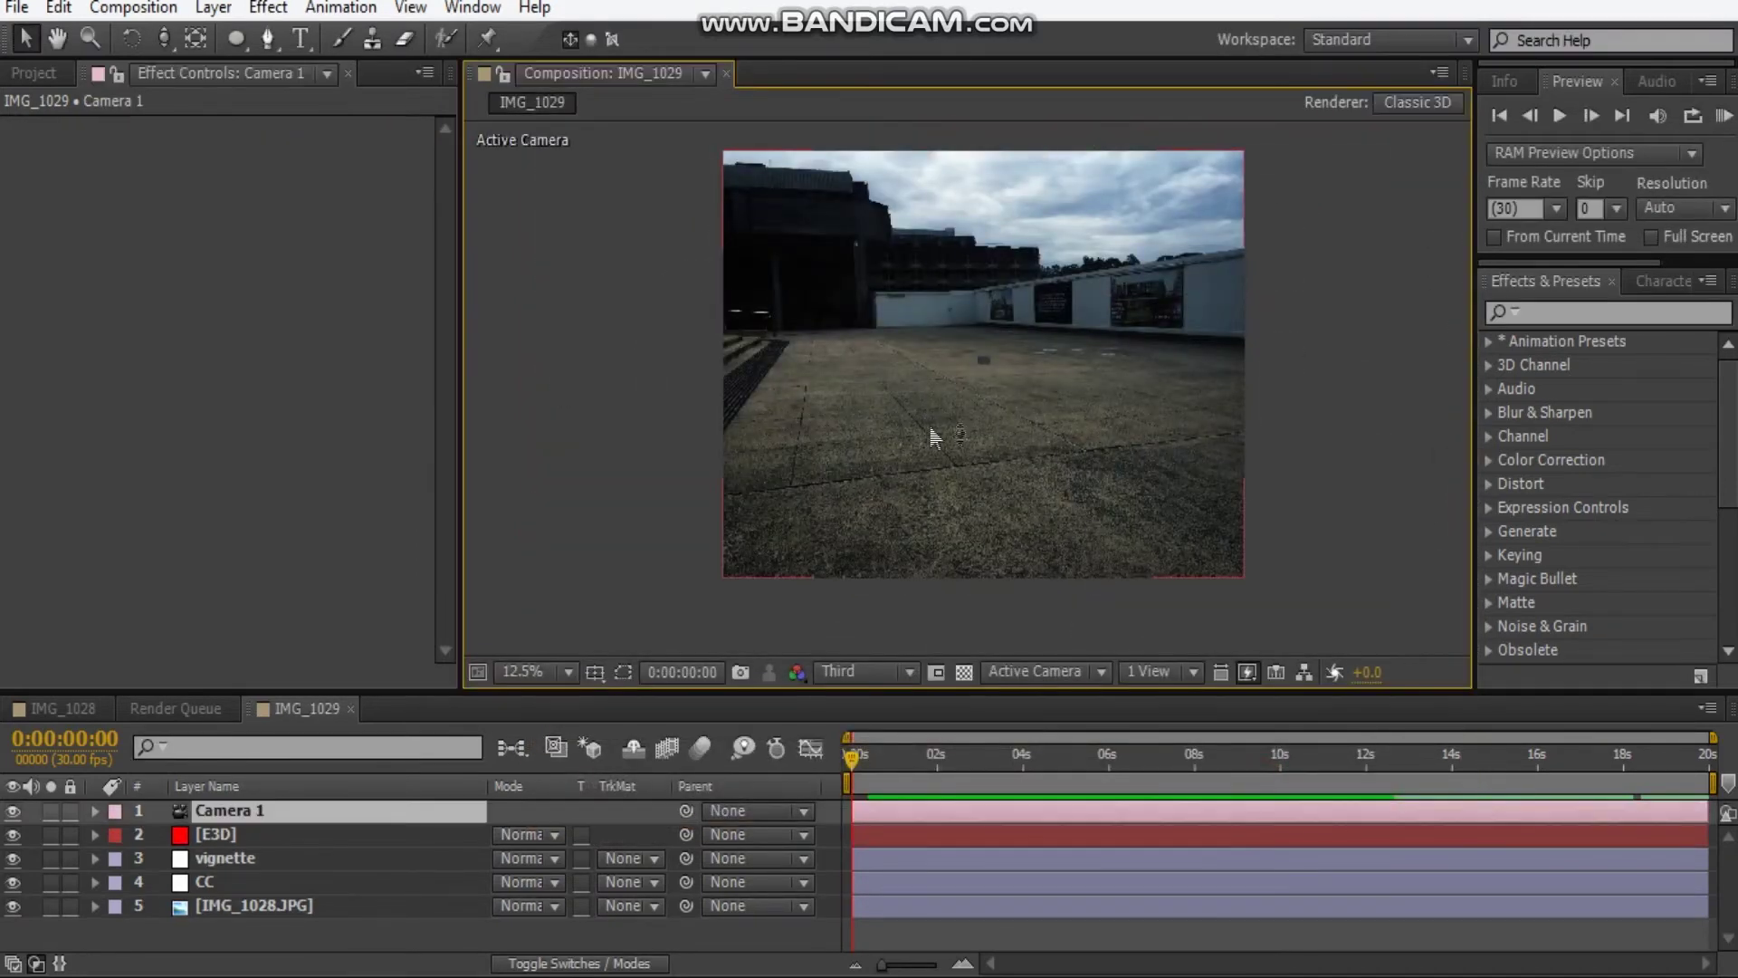
Orbit and dolly Camera 1 to frame the air duct on the rooftop photo
key("c")
key("c")
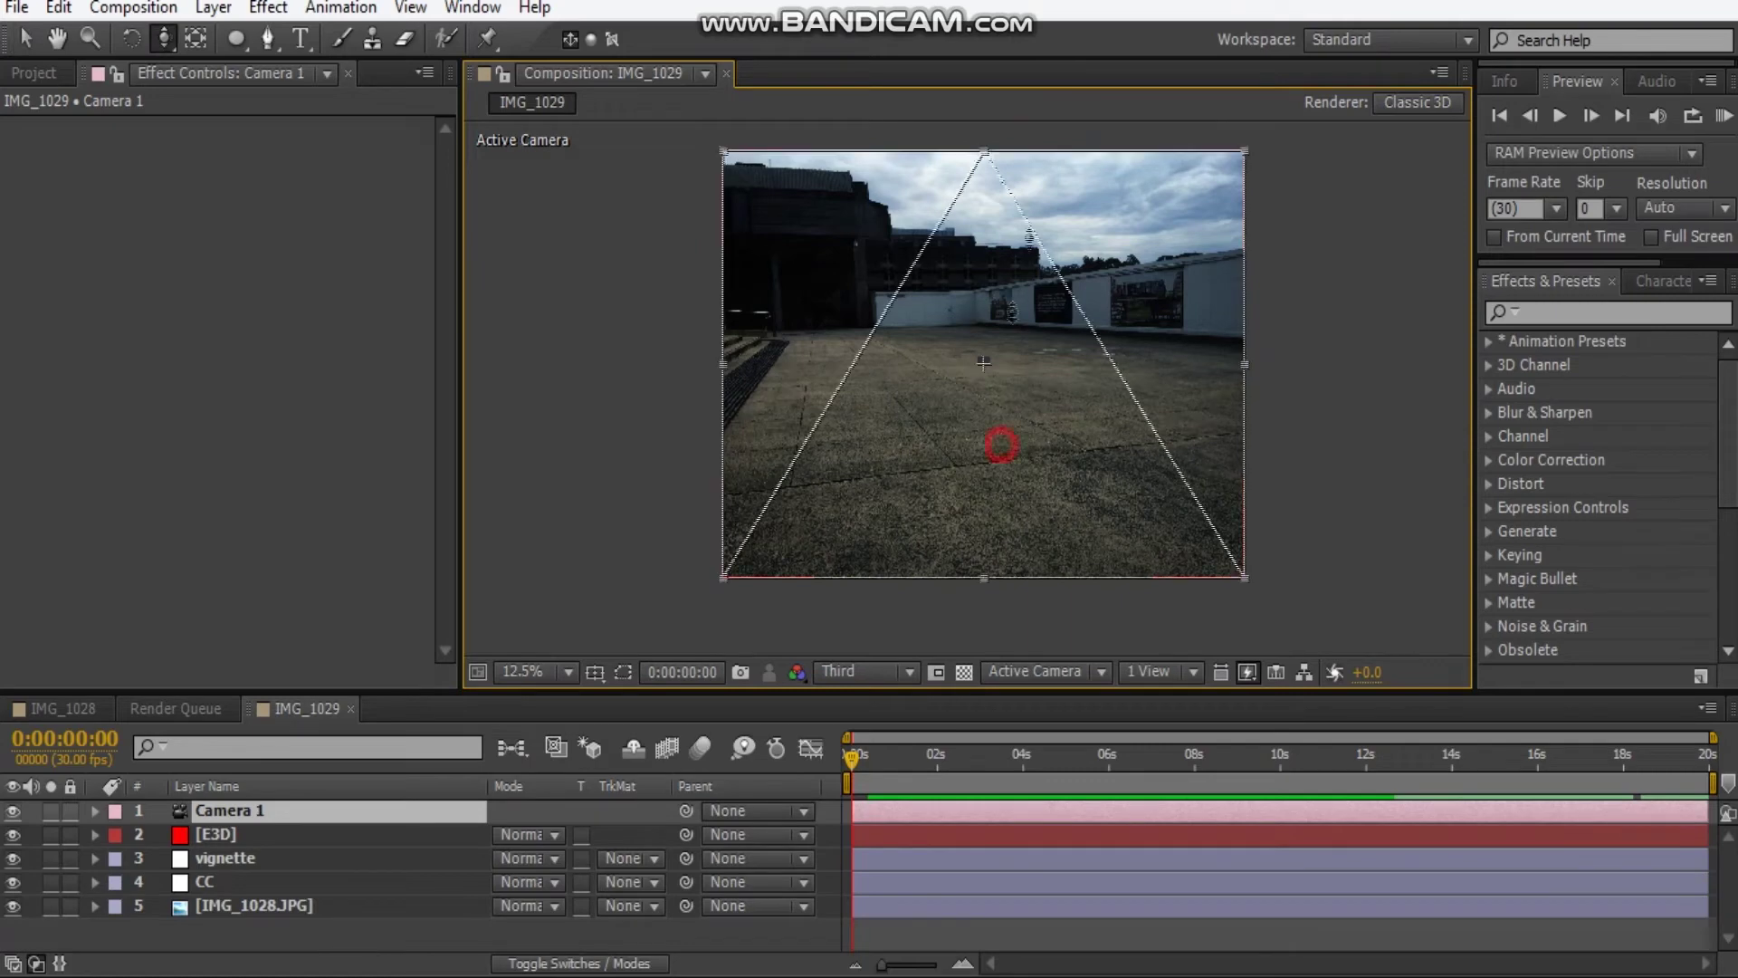
left_click_drag(1021, 303, 1174, 418)
key("c")
left_click(1002, 423)
key("c")
key("v")
left_click(1343, 406)
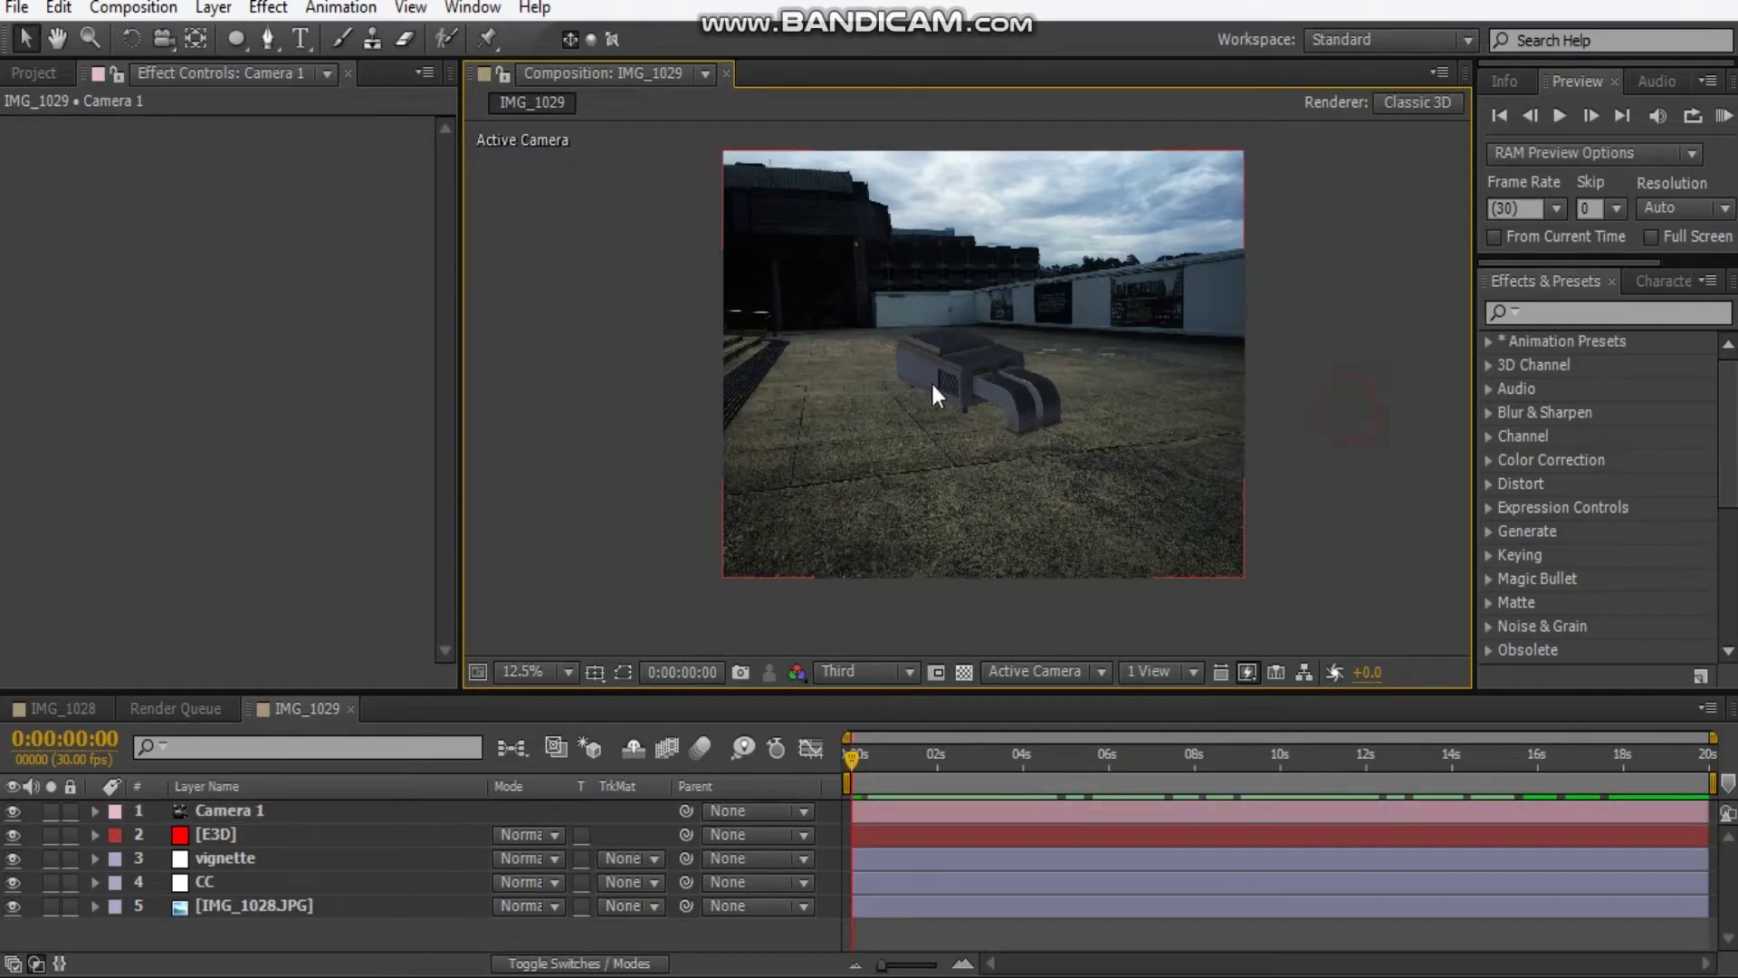
scroll(930, 380, "up", 1)
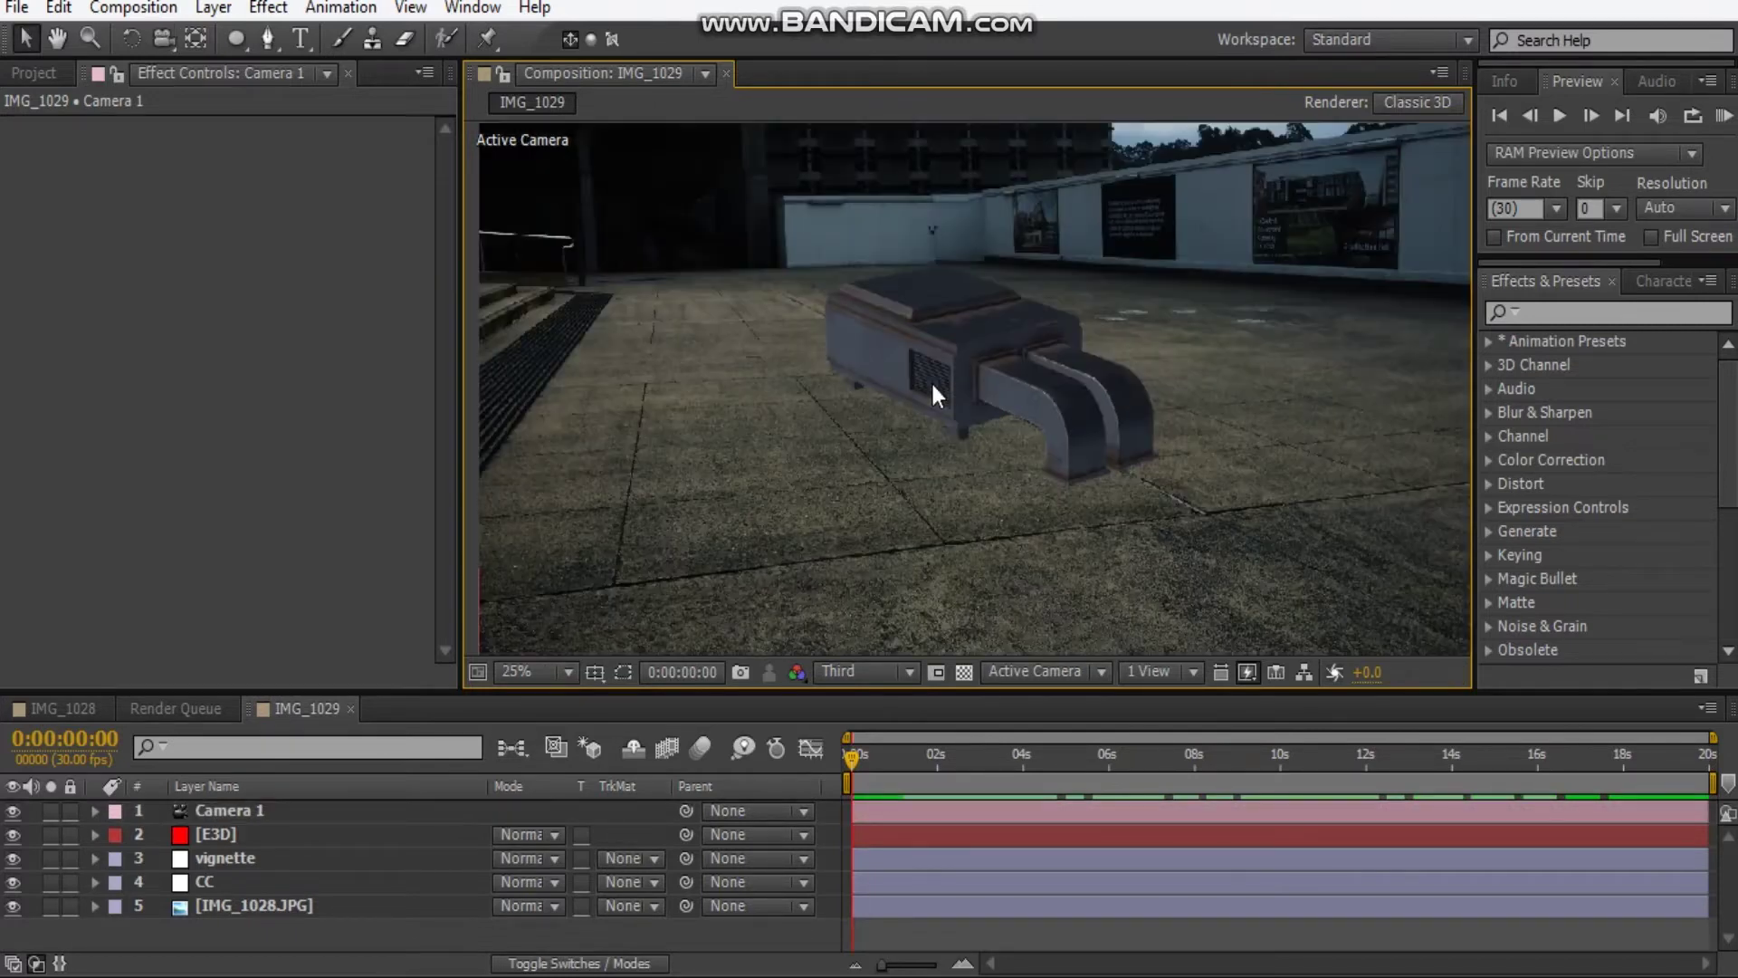
Create a pale yellow Parallel light that casts shadows
left_click(268, 7)
mouse_move(216, 11)
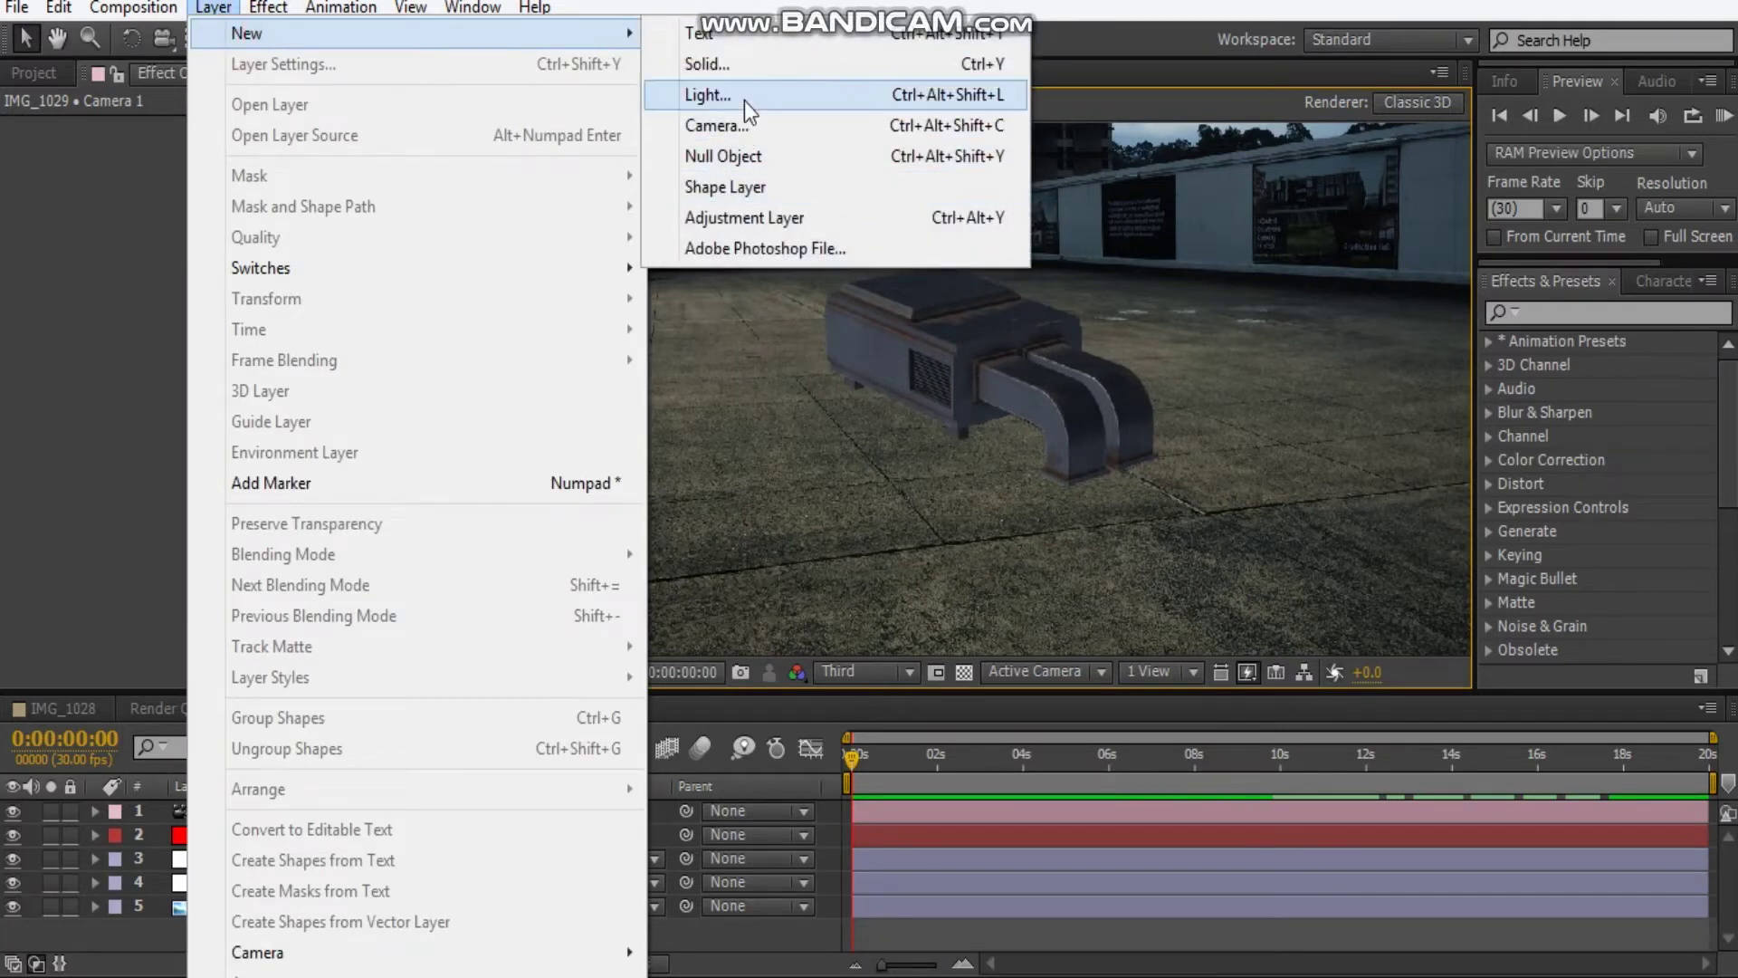
left_click(708, 94)
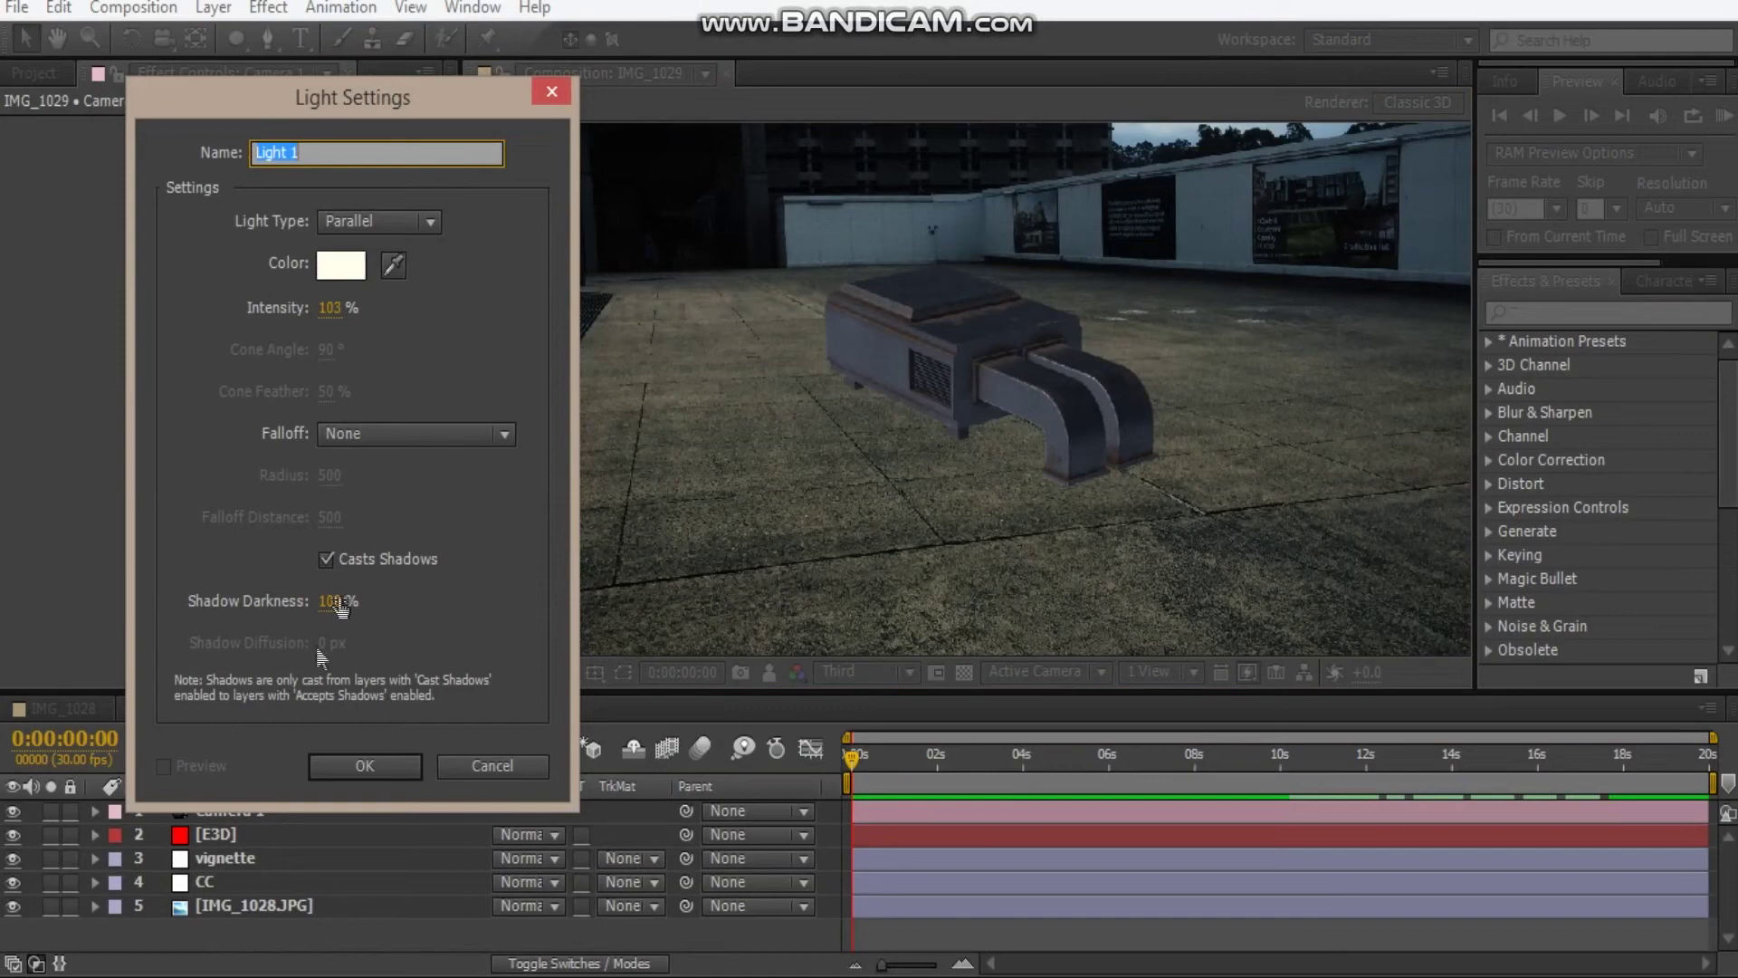
left_click(340, 266)
left_click_drag(58, 318, 85, 304)
left_click(557, 310)
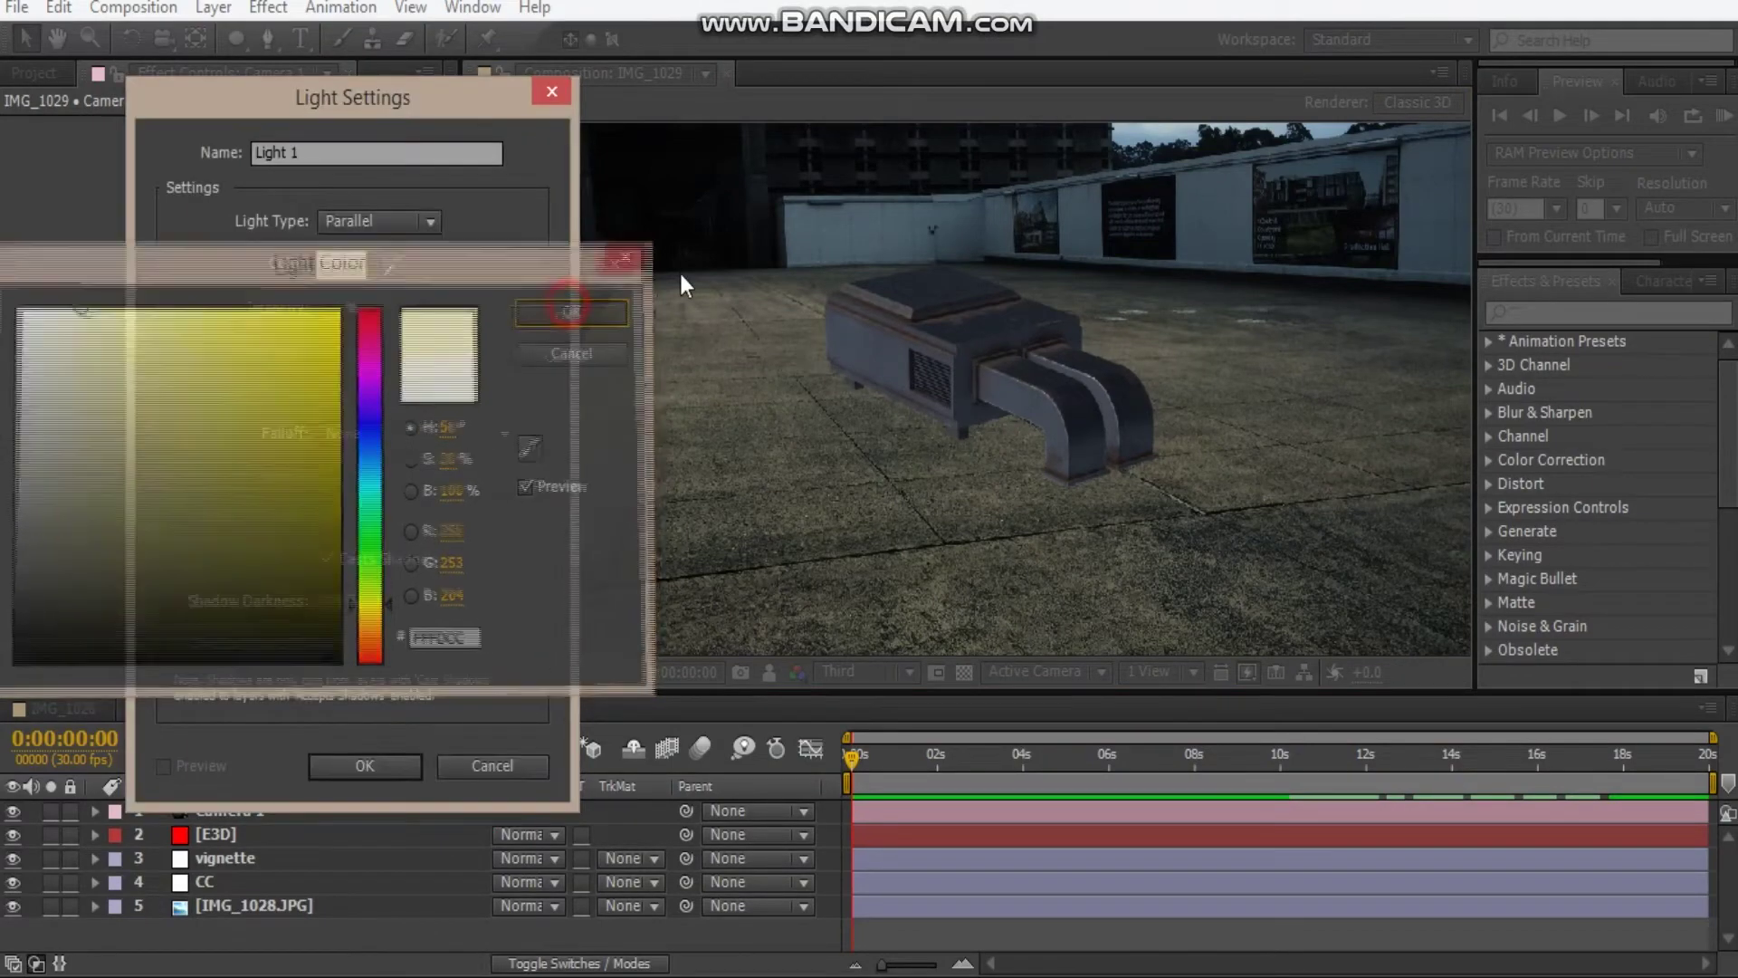
left_click(385, 765)
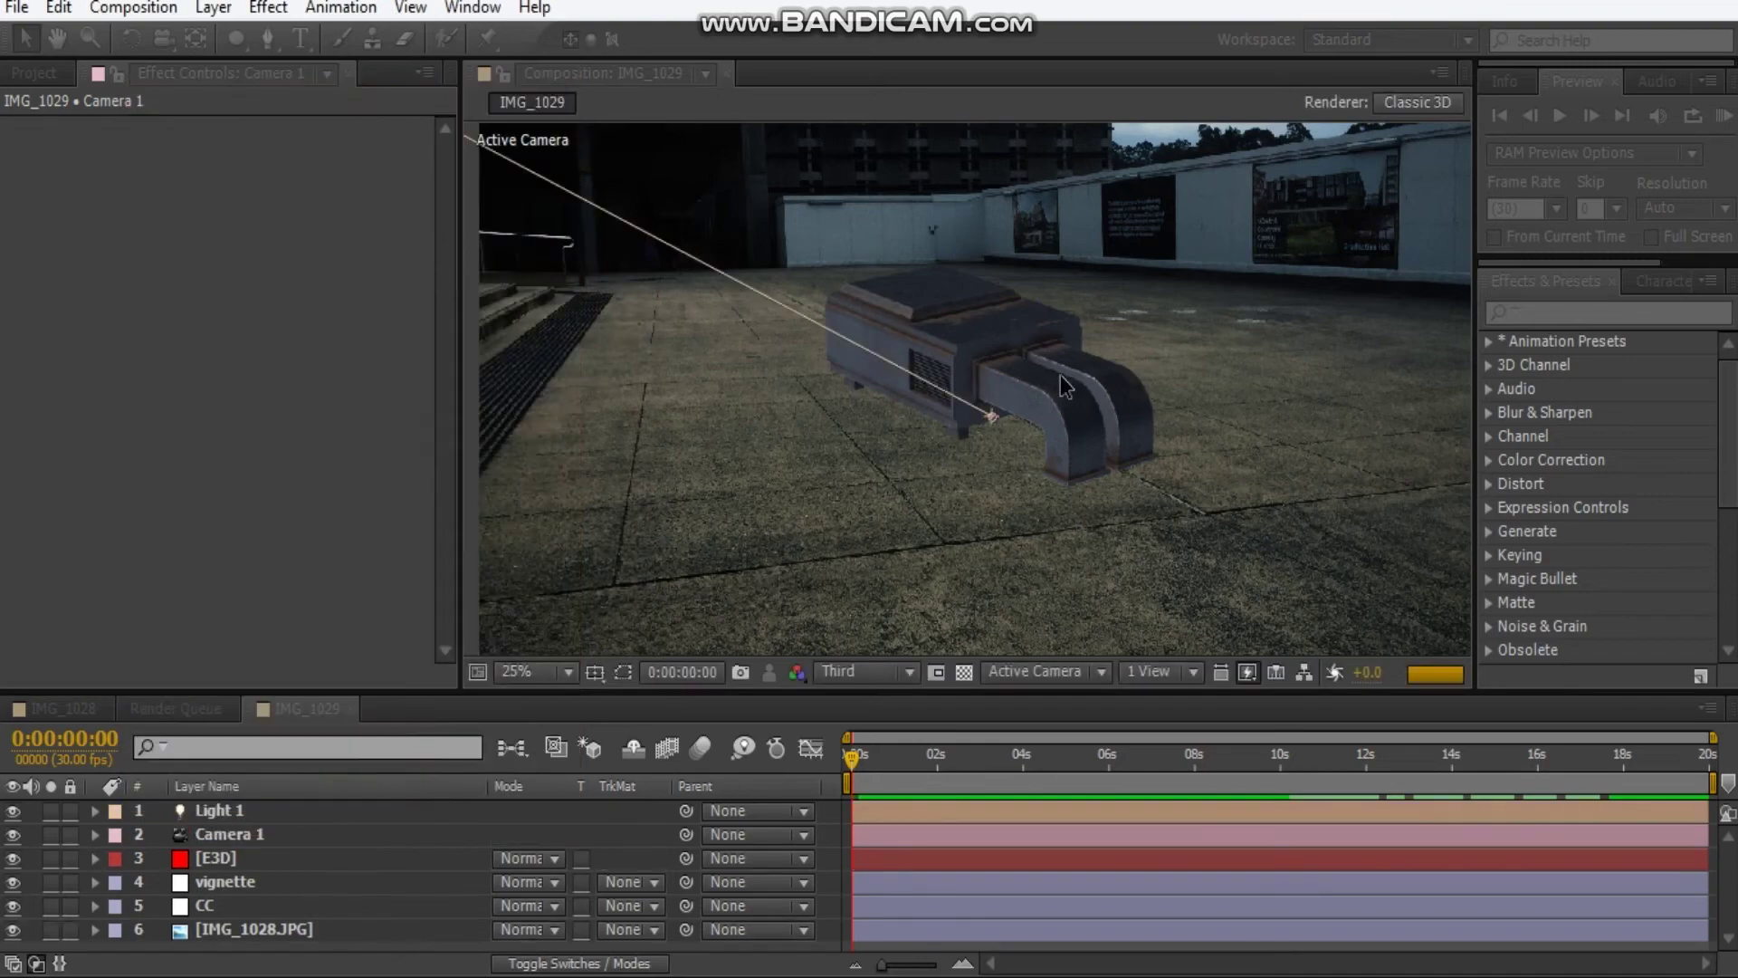
Raise Light 1's intensity to 339% and move the light higher above the duct
scroll(1061, 377, "up", 1)
scroll(1061, 376, "down", 2)
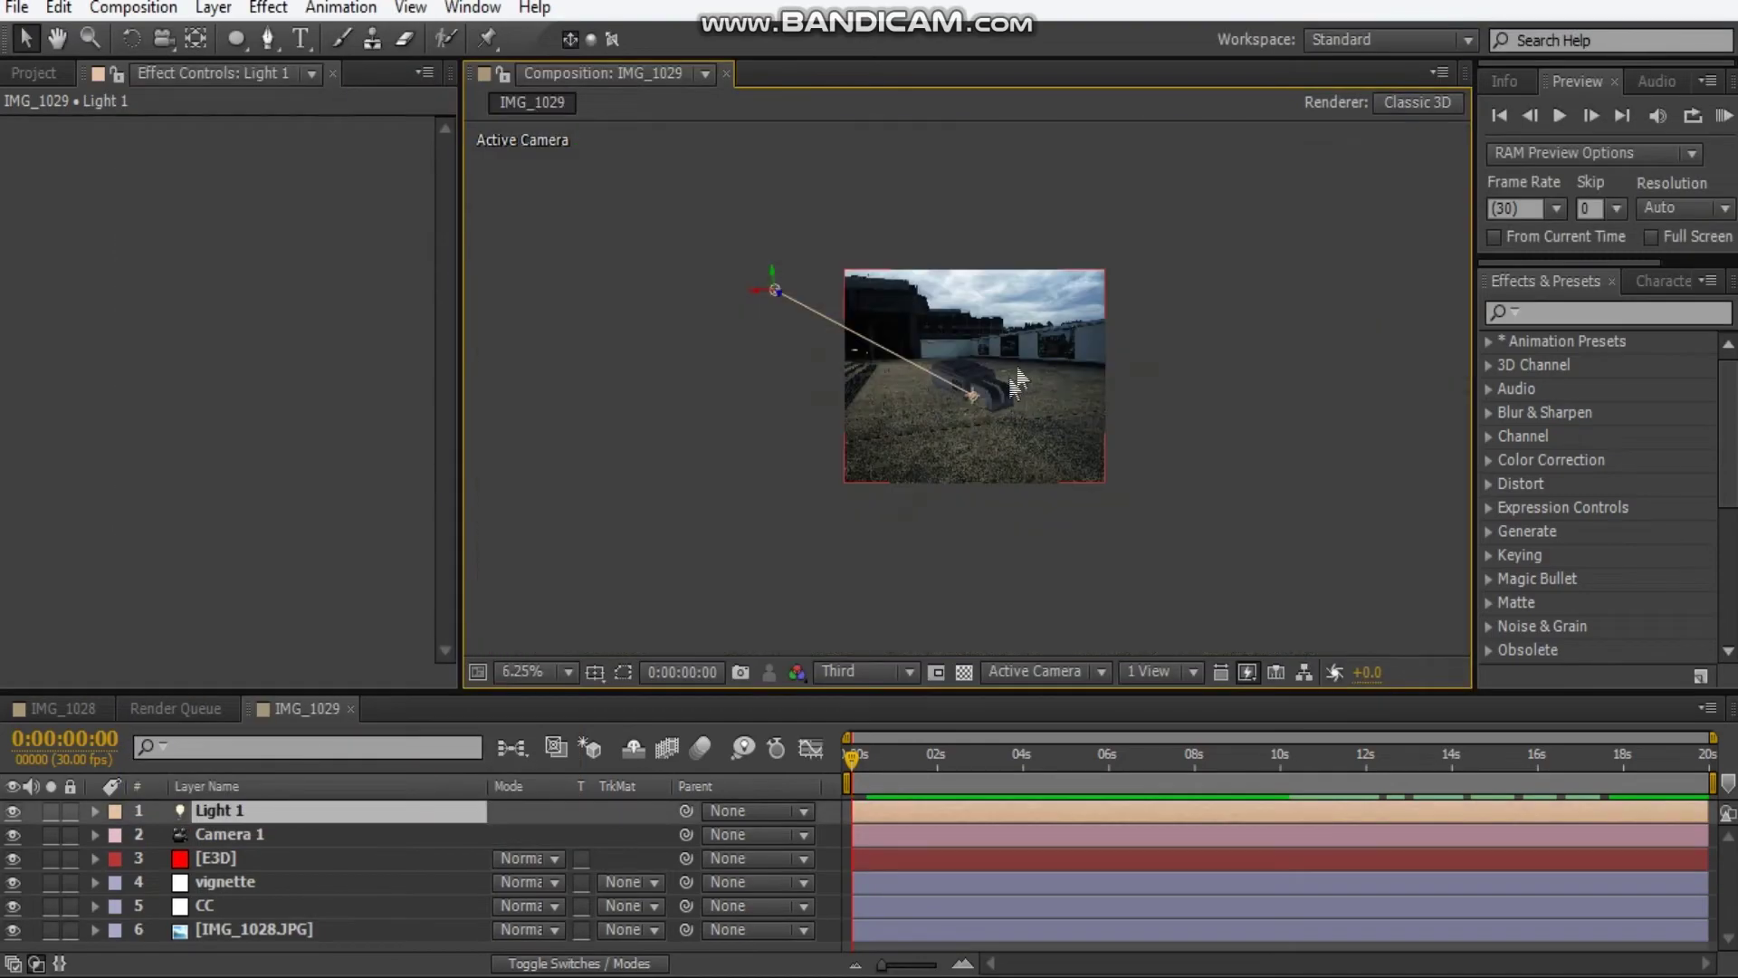
key("t")
left_click_drag(513, 858, 645, 858)
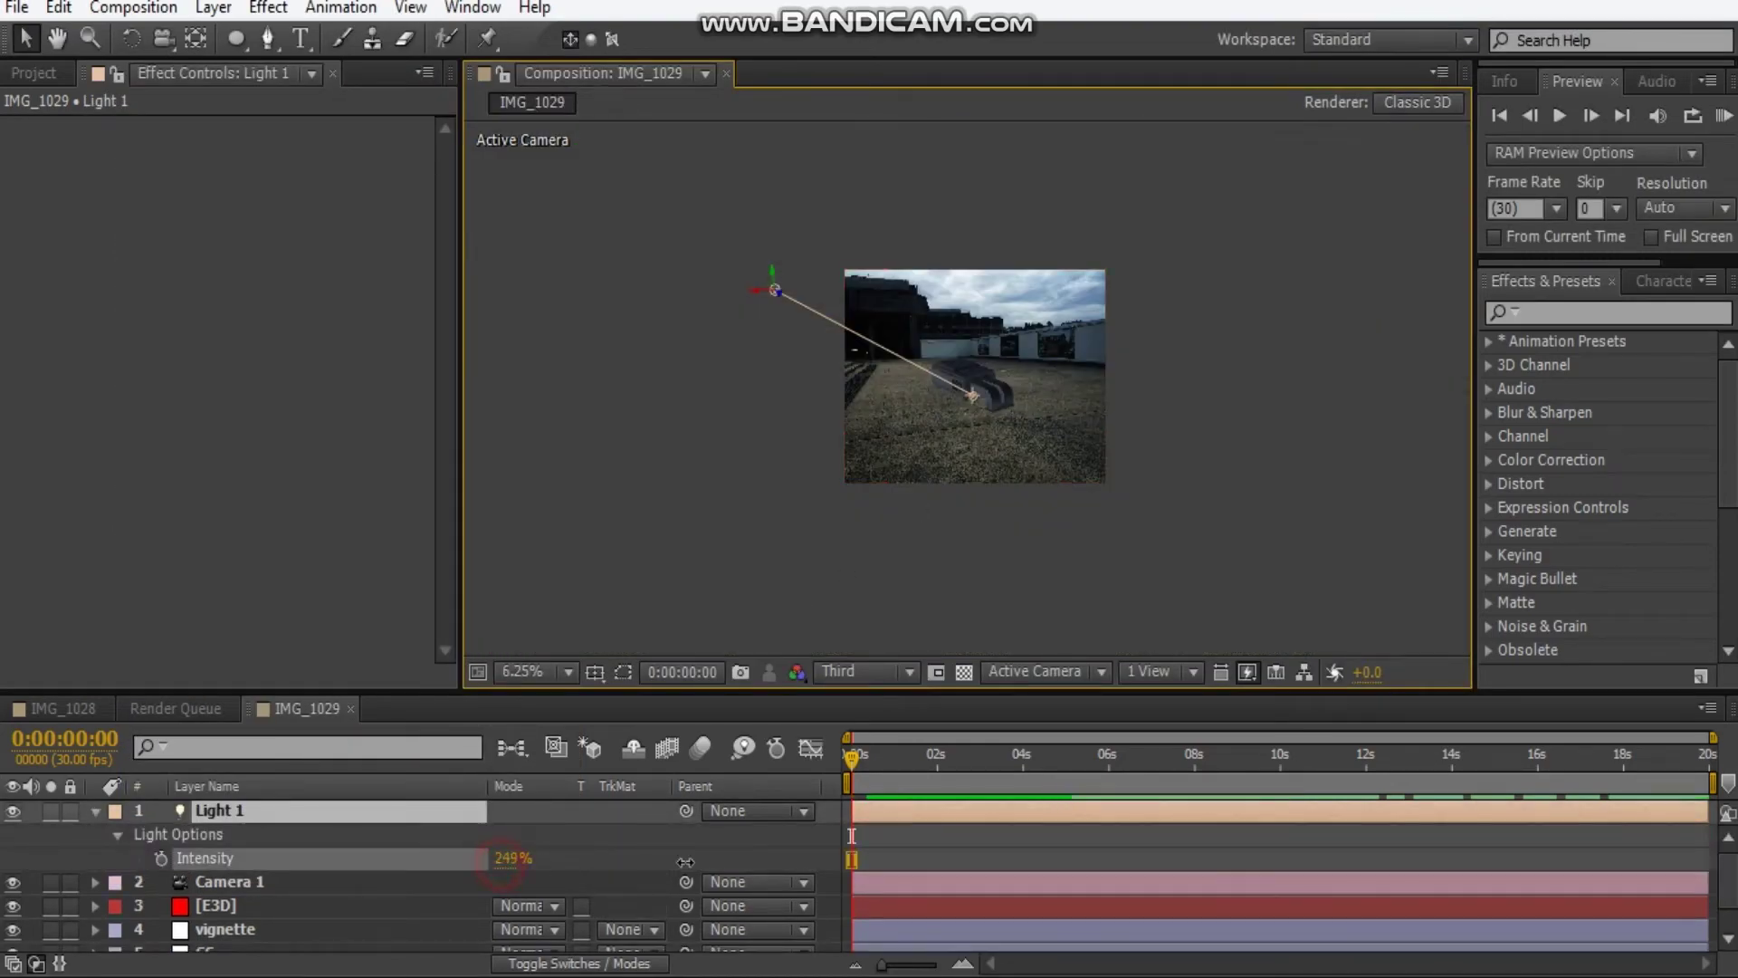
scroll(994, 435, "up", 2)
scroll(992, 429, "down", 1)
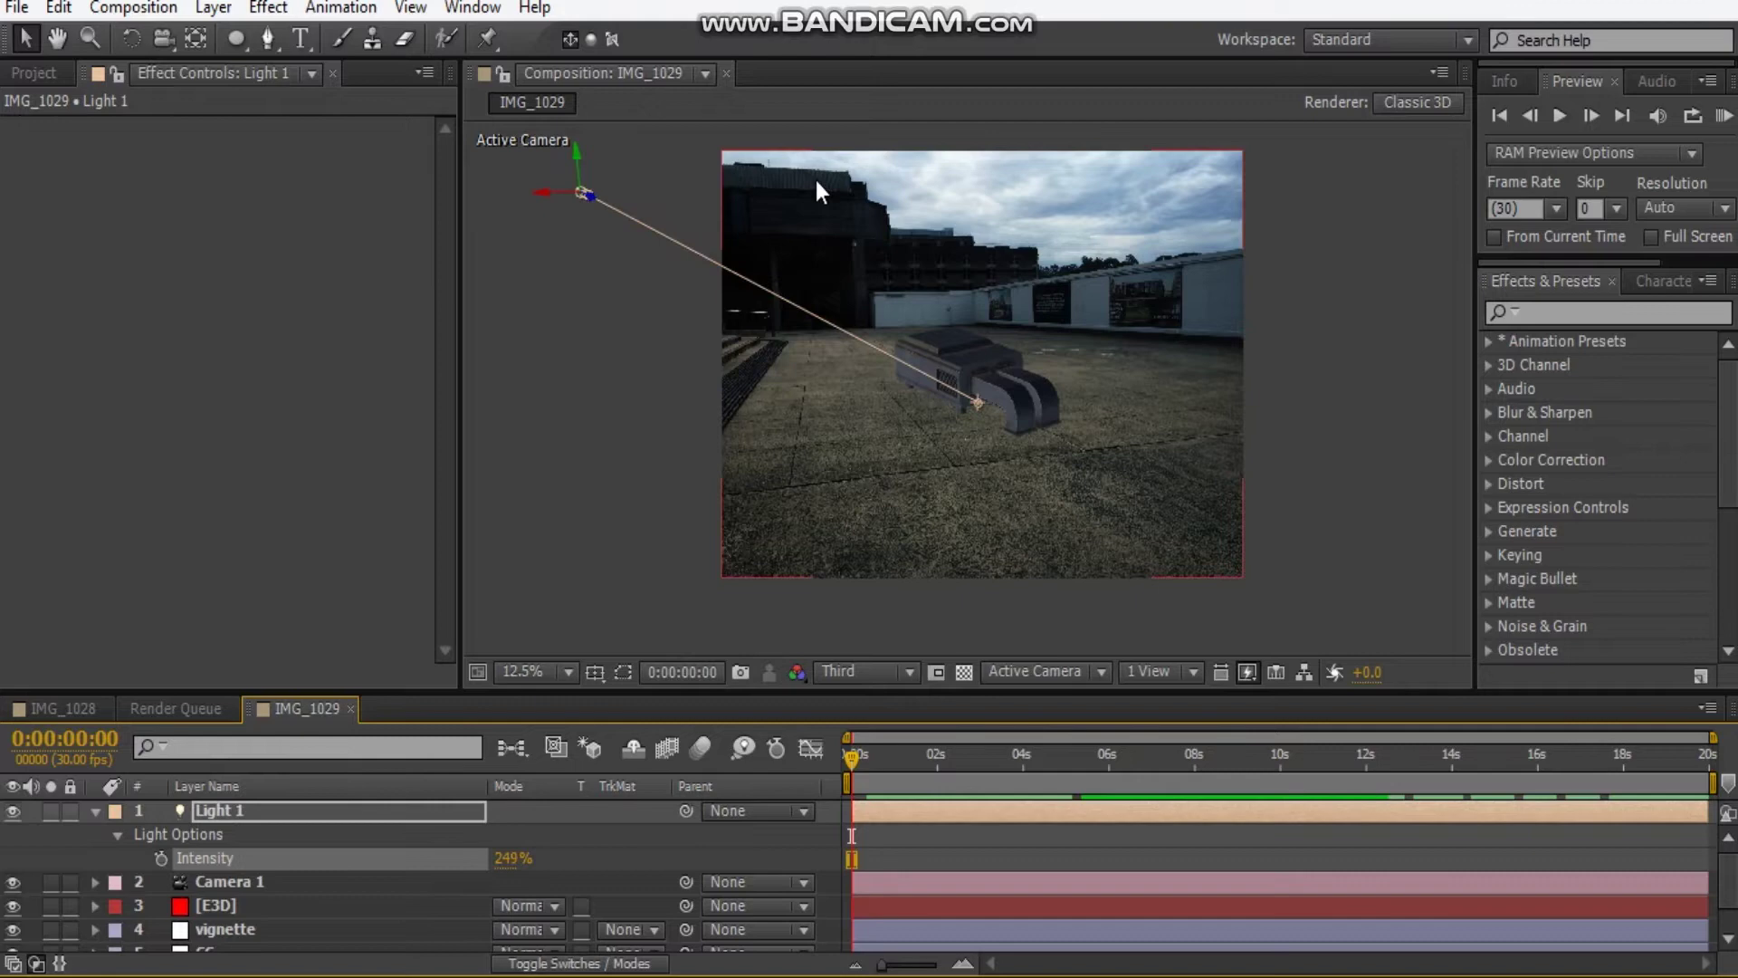
left_click_drag(581, 188, 975, 391)
key("period")
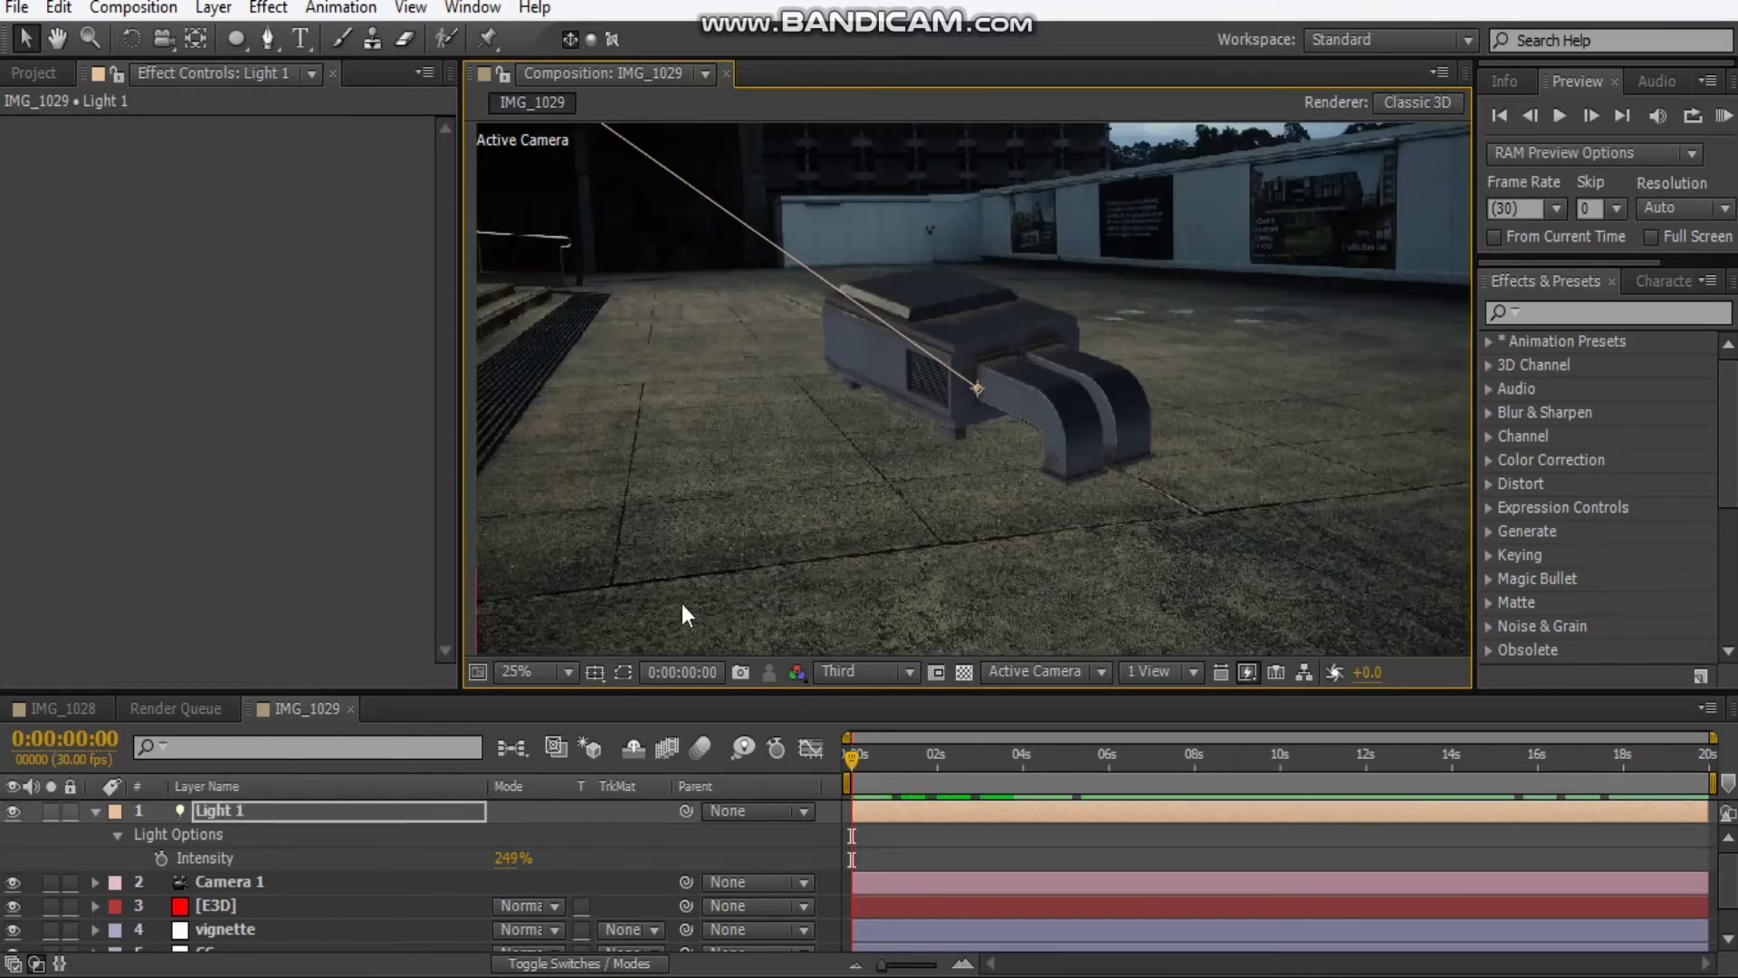
left_click_drag(528, 857, 624, 866)
key("comma")
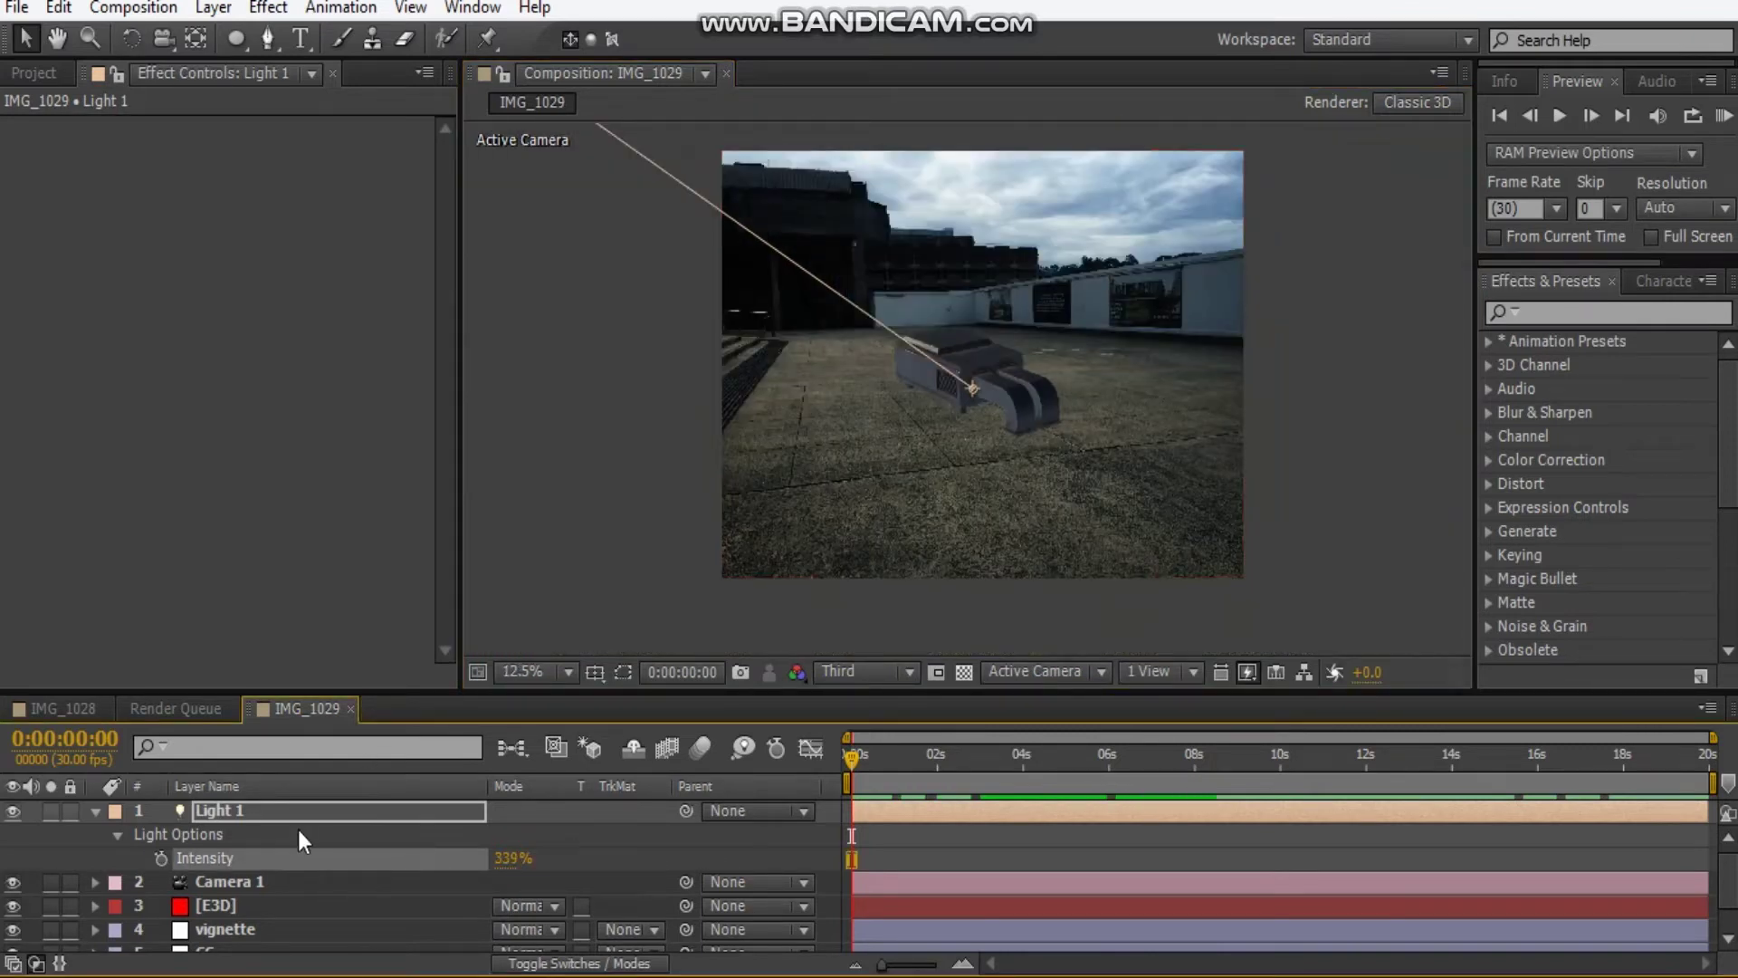
Duplicate Light 1 into Light 2, move it right and aim it at the air duct
left_click(303, 815)
key("ctrl+d")
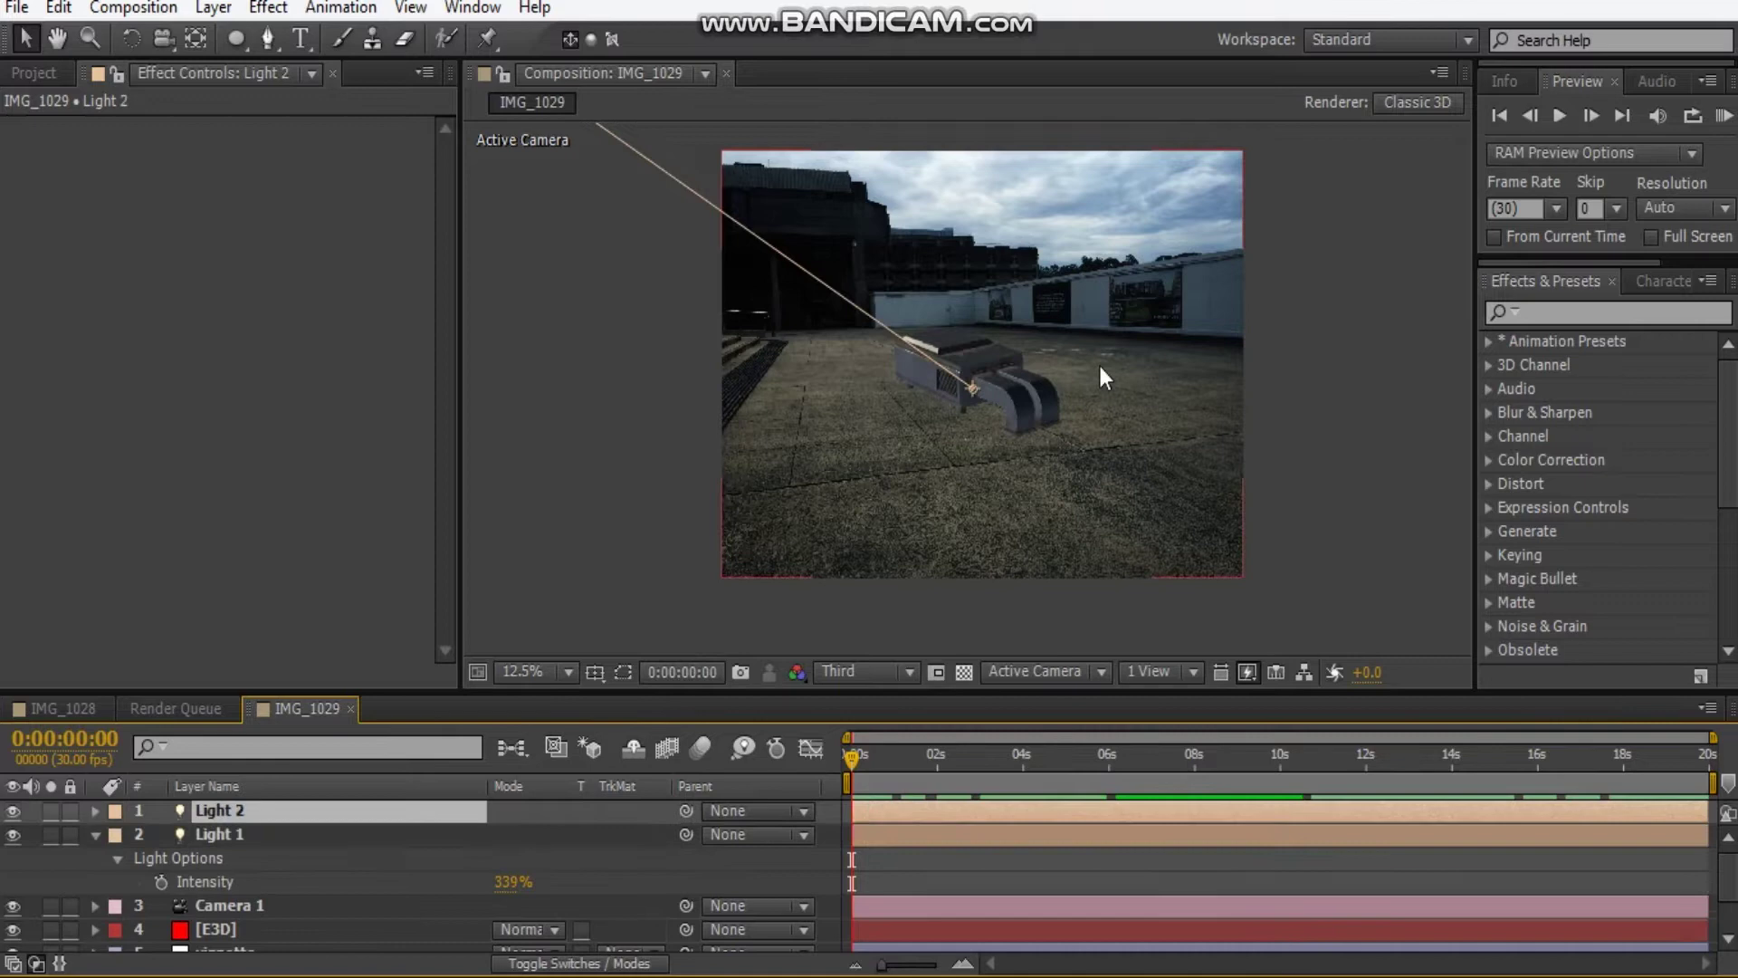
key("comma")
left_click_drag(755, 251, 1093, 260)
left_click(1272, 302)
left_click_drag(1273, 391, 977, 312)
left_click_drag(1110, 269, 965, 387)
Lower Light 2's intensity to 203%
scroll(969, 386, "up", 2)
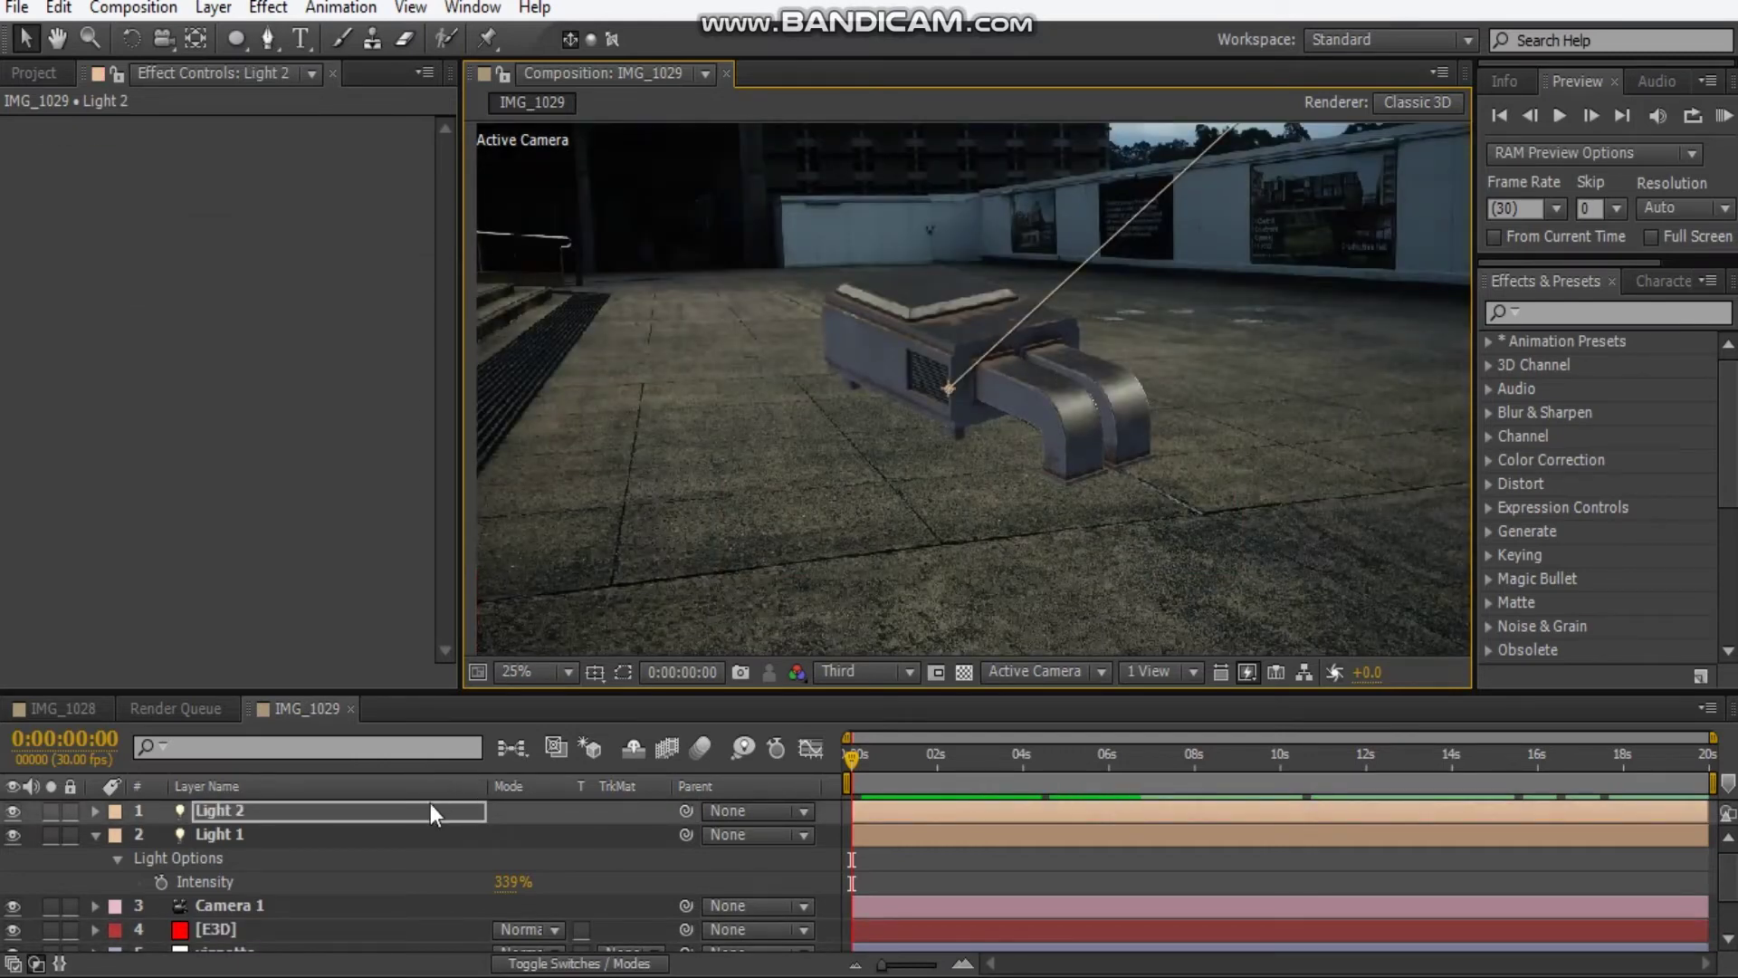
key("t")
left_click_drag(516, 865, 423, 872)
scroll(1263, 450, "down", 1)
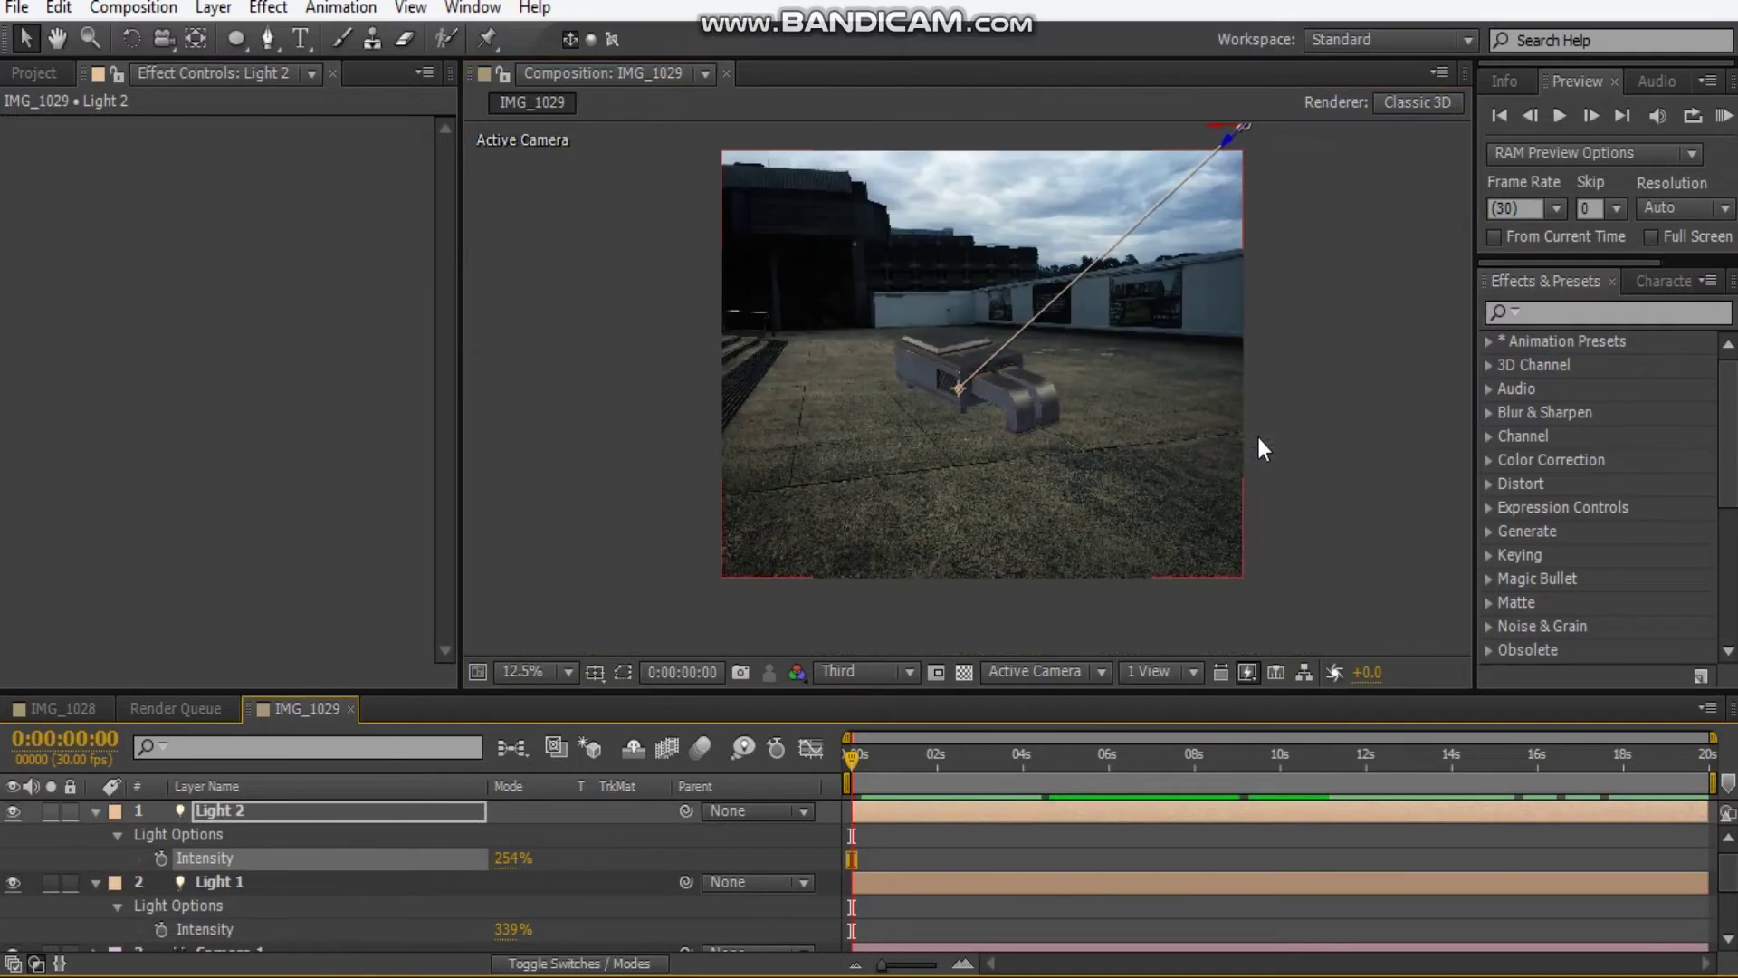
scroll(1263, 450, "up", 1)
left_click_drag(507, 860, 462, 863)
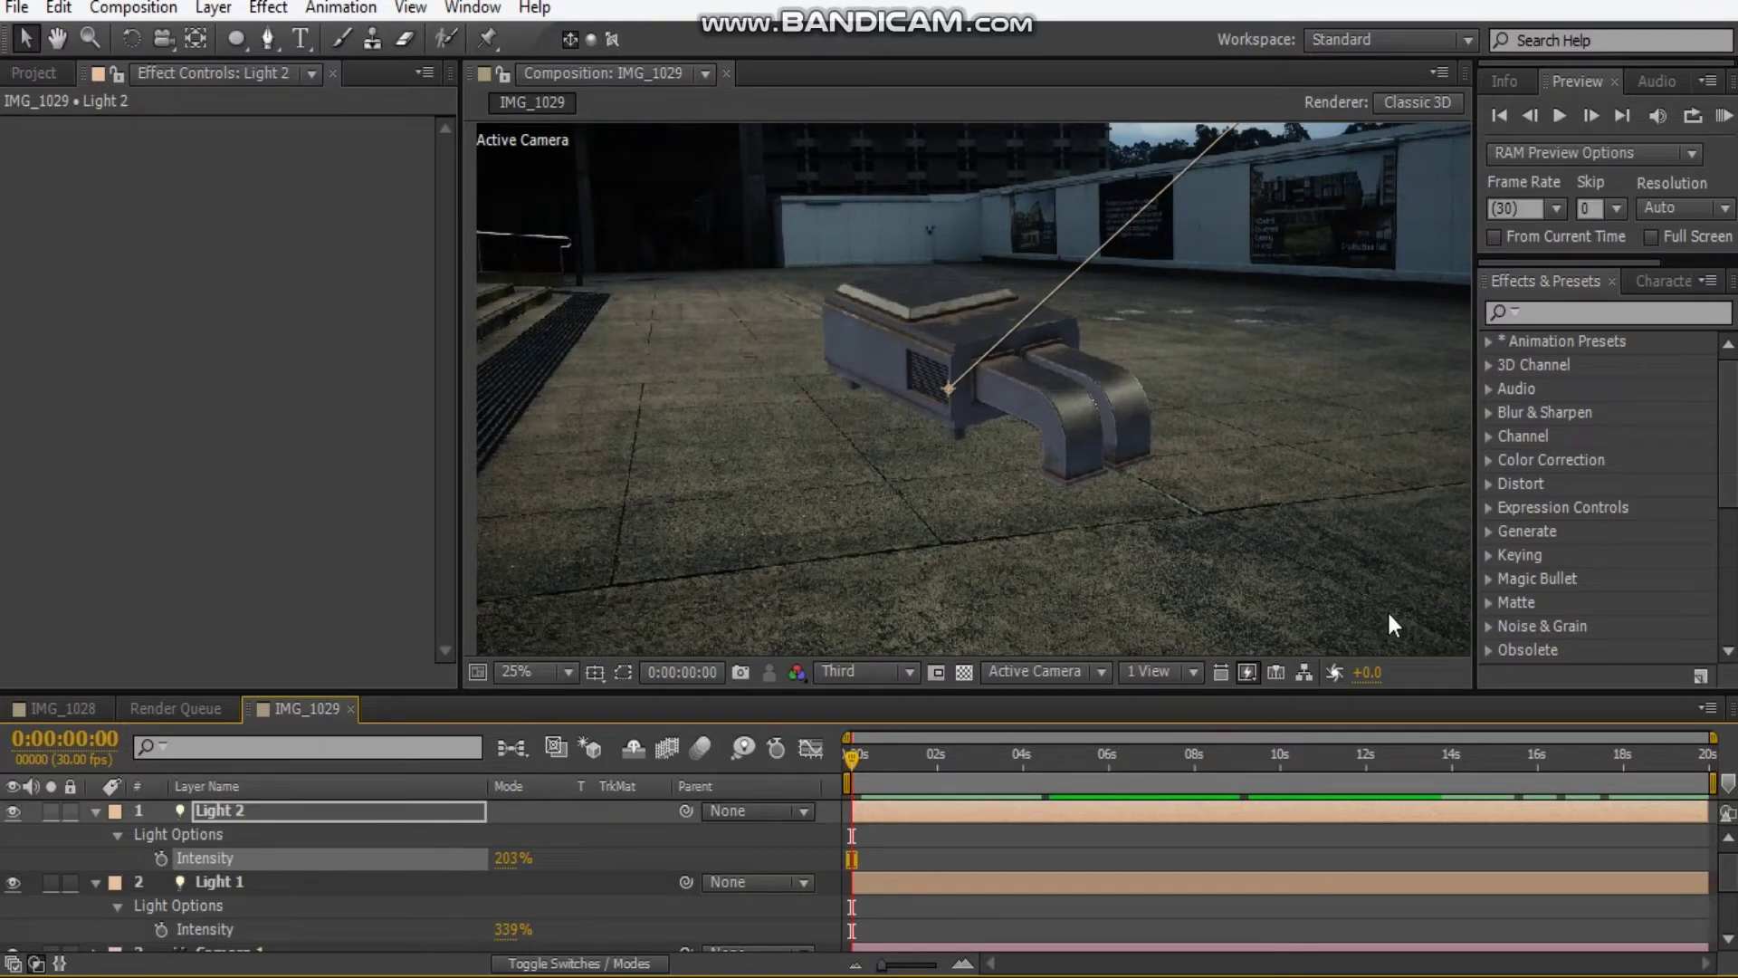
scroll(1223, 503, "down", 1)
left_click(1352, 420)
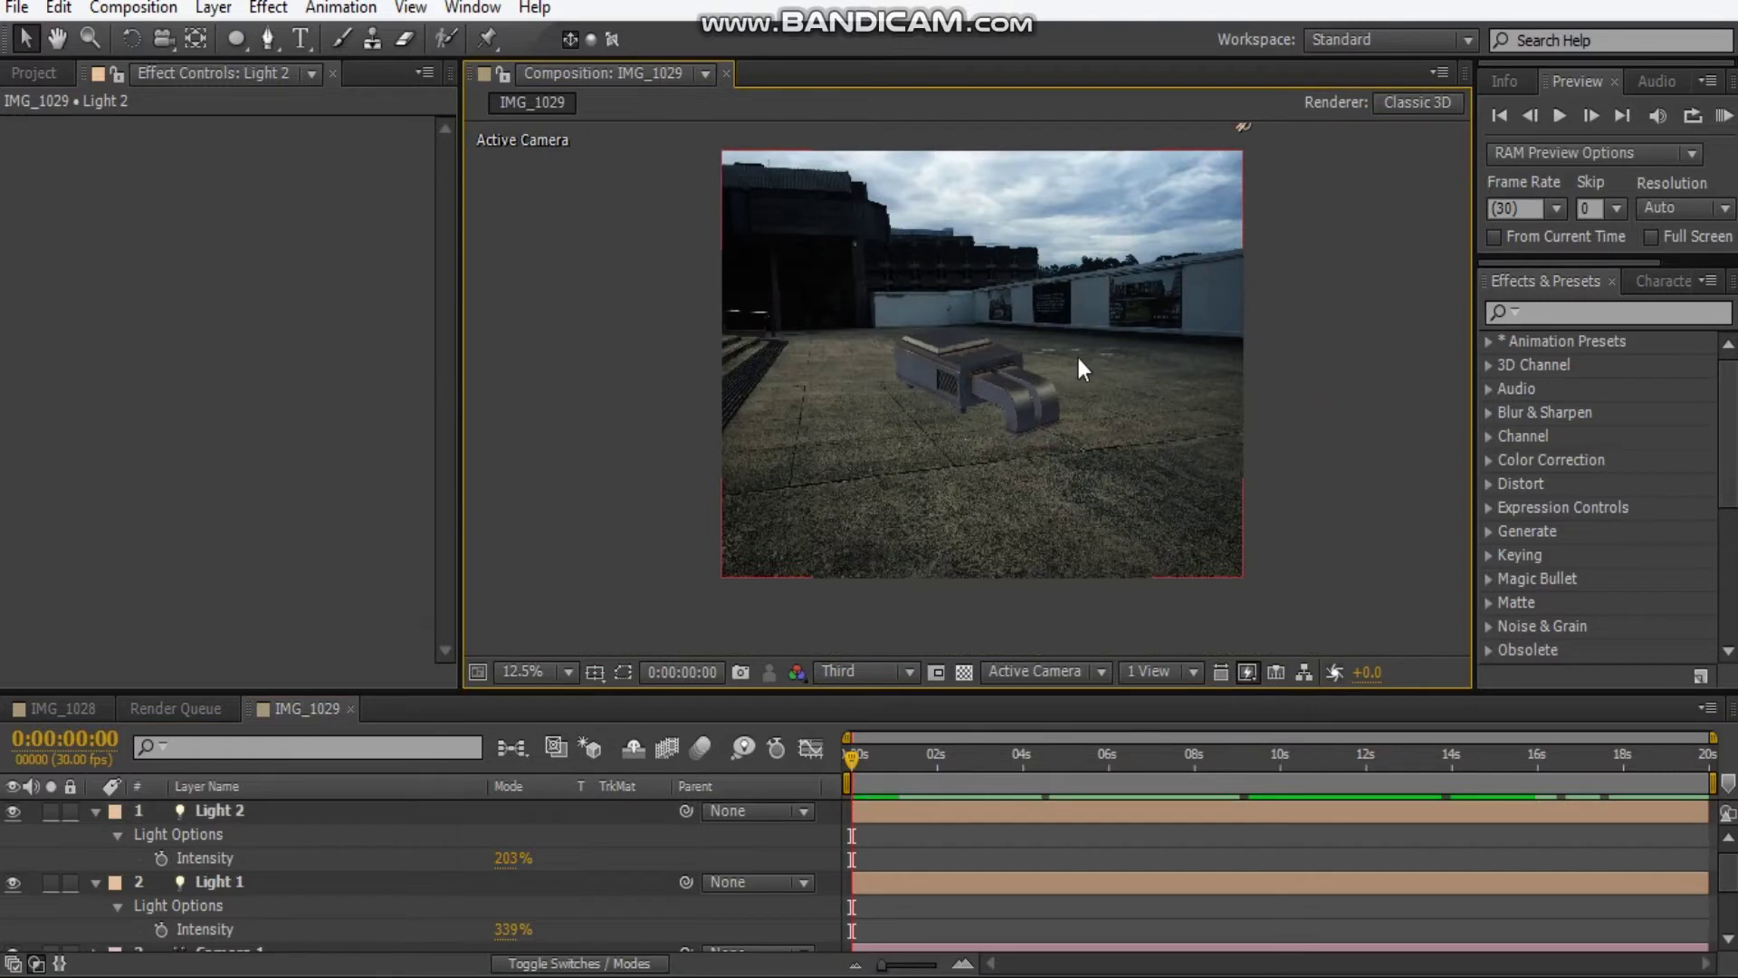
Set the E3D layer's Group 1 Particle Size from 10 to 12
left_click(95, 811)
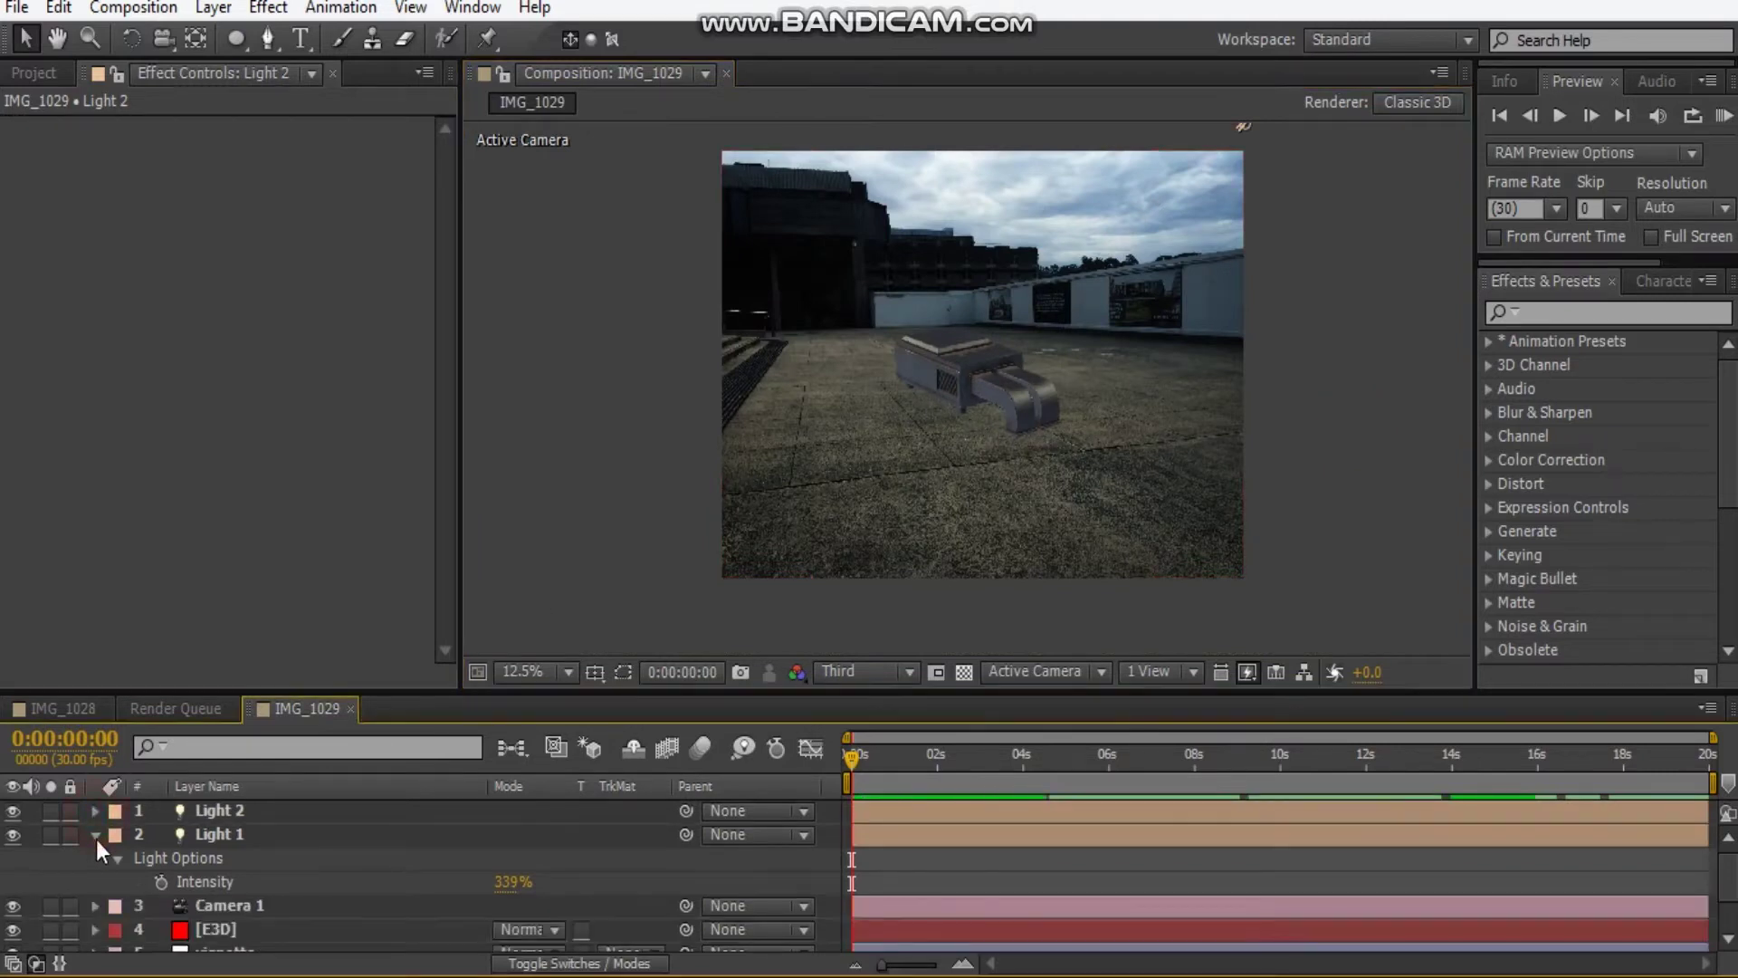
left_click(95, 833)
left_click(254, 884)
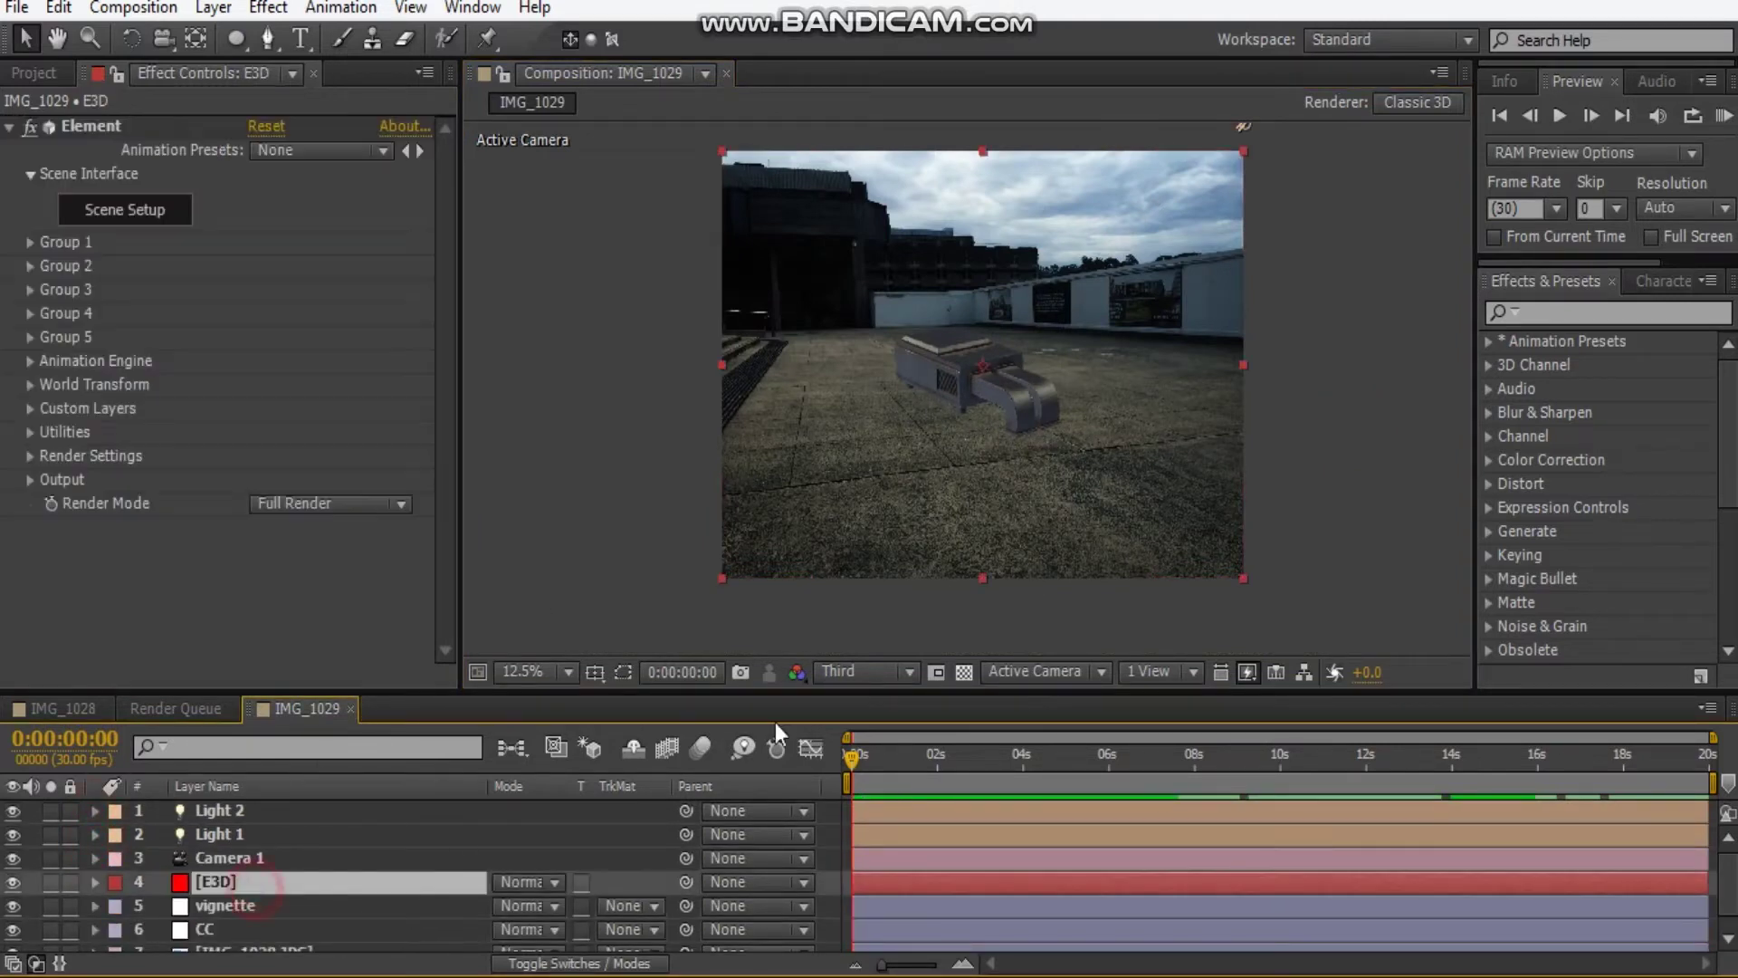
left_click(30, 242)
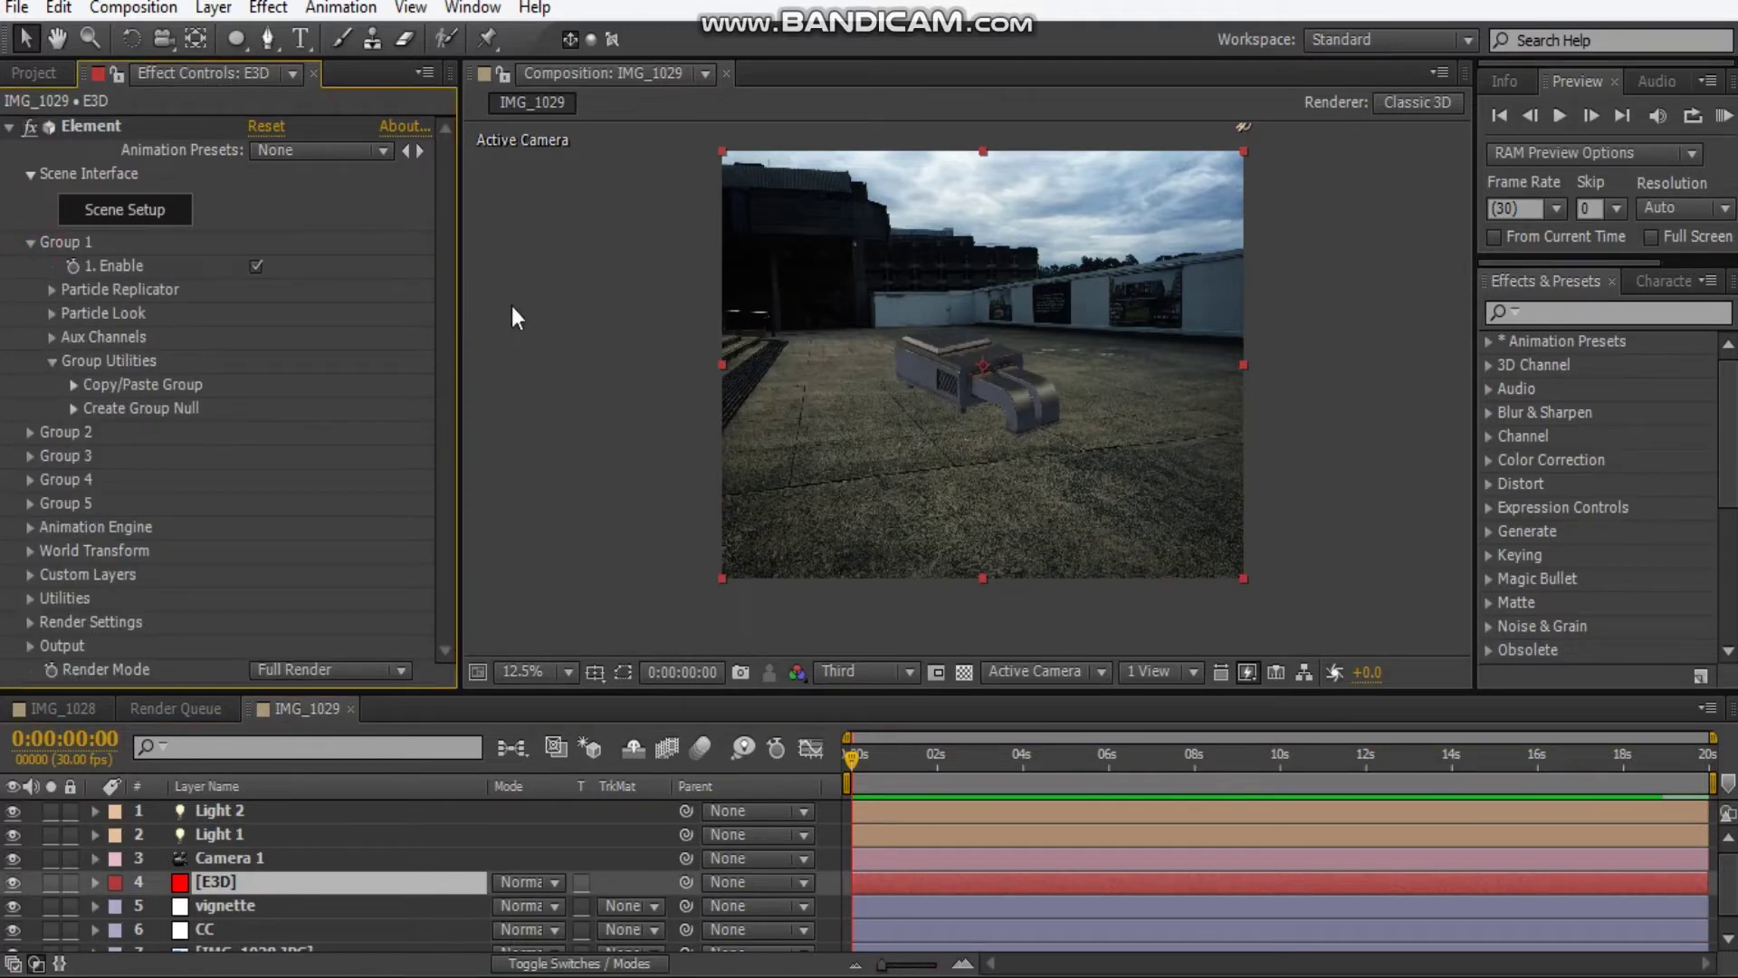
left_click(52, 291)
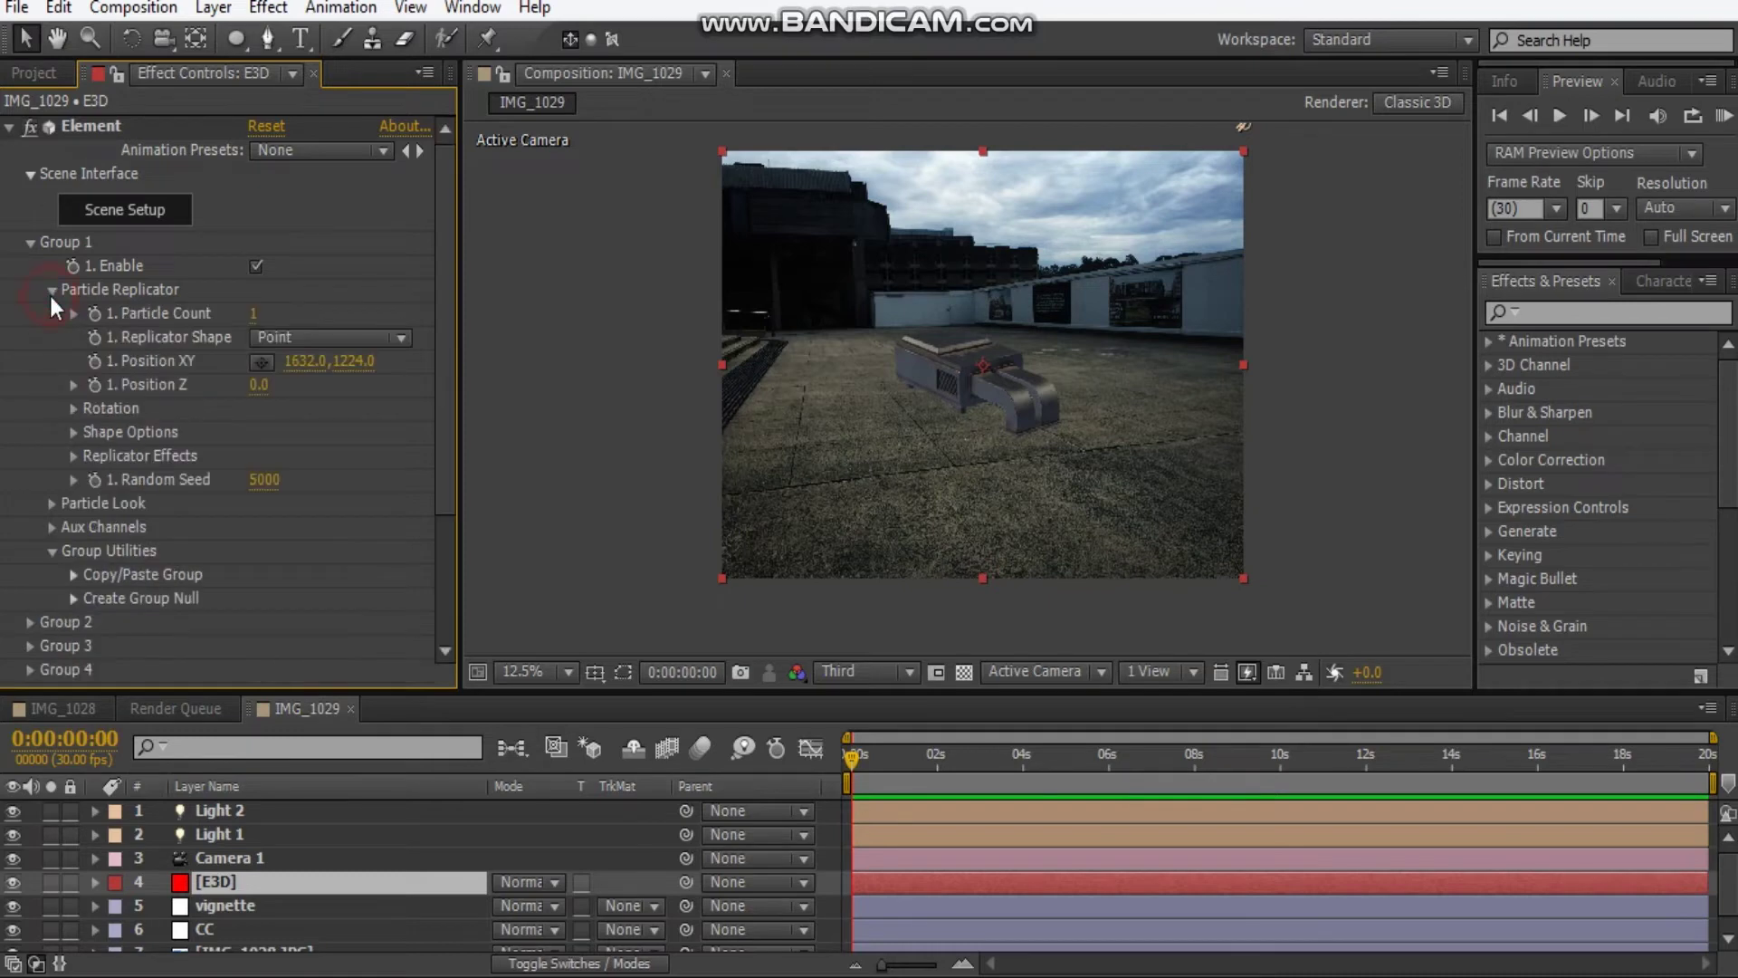
left_click(51, 507)
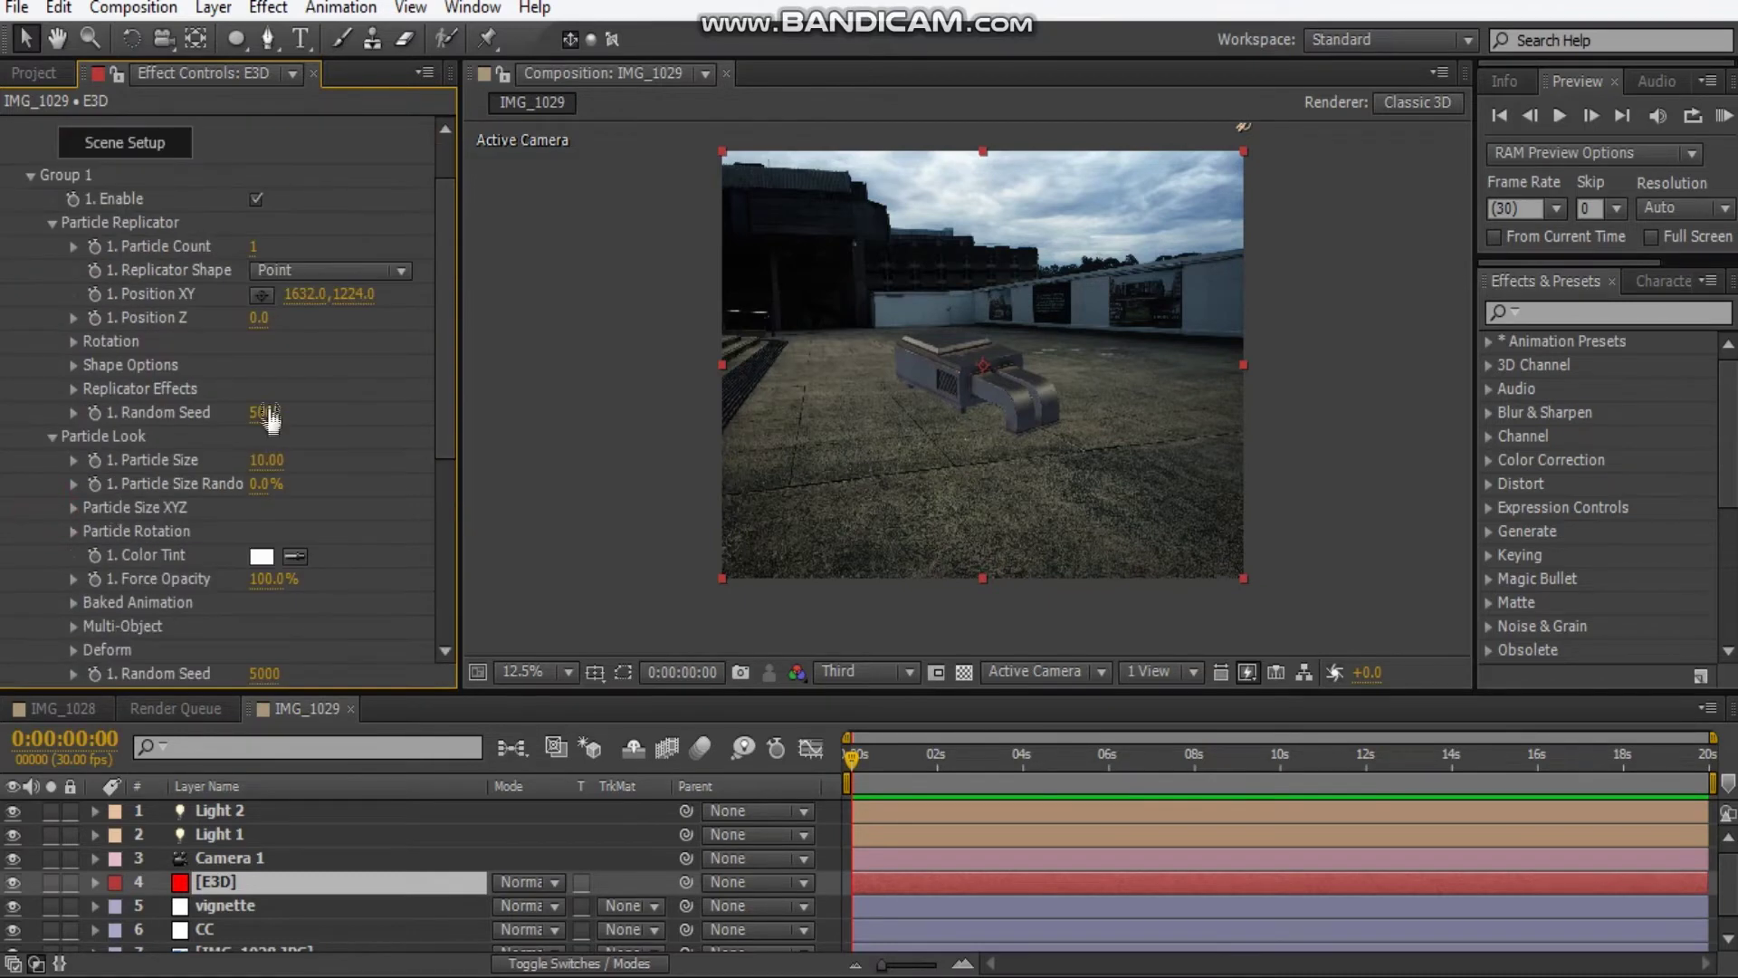
left_click_drag(261, 471, 269, 471)
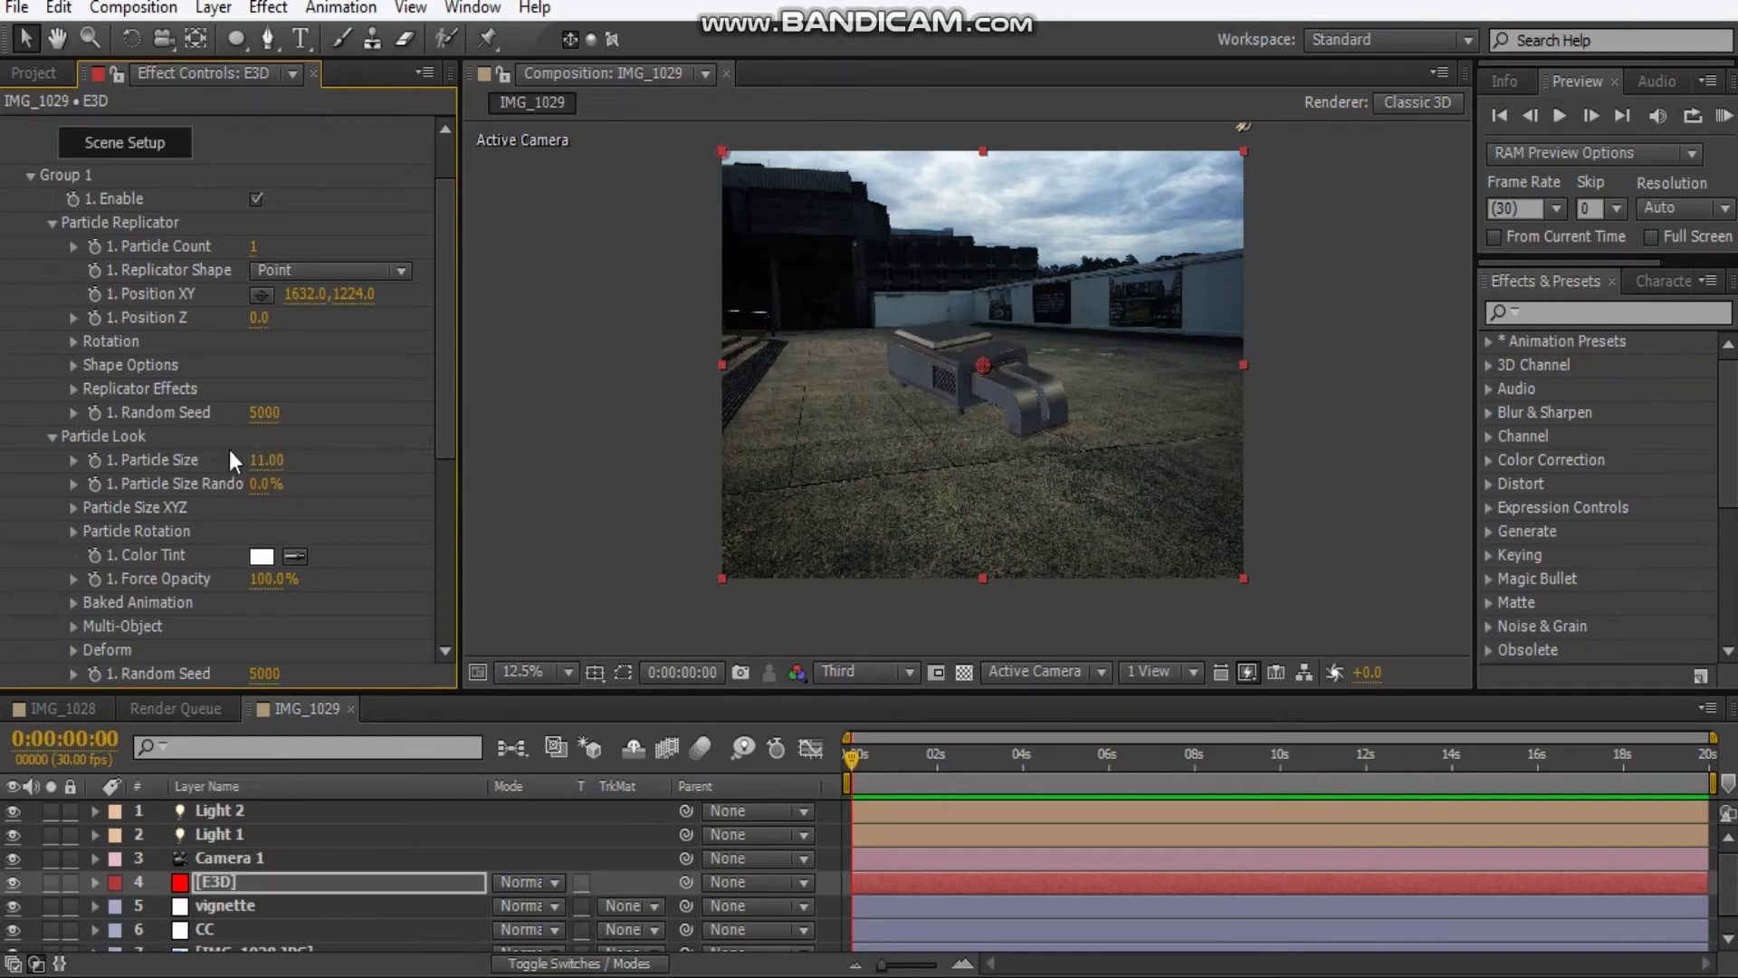
left_click(266, 459)
type("12")
key("Return")
left_click(1359, 405)
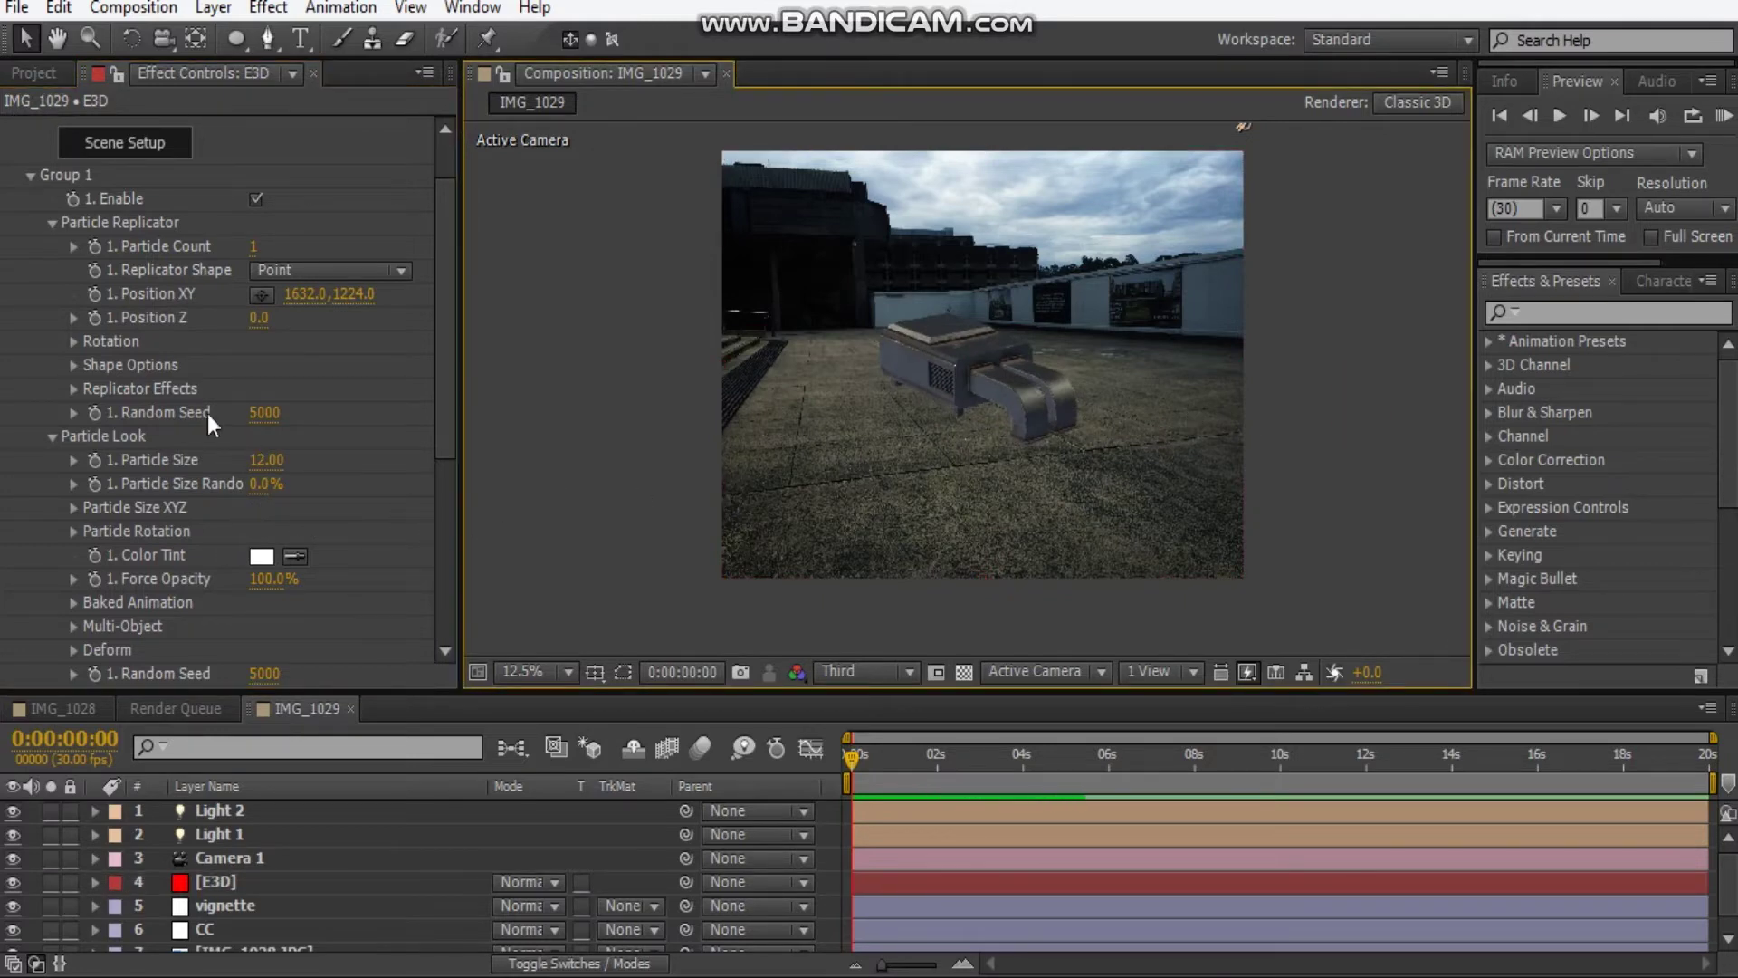
scroll(109, 398, "down", 5)
Create a null that controls Element's Group 1
left_click(83, 414)
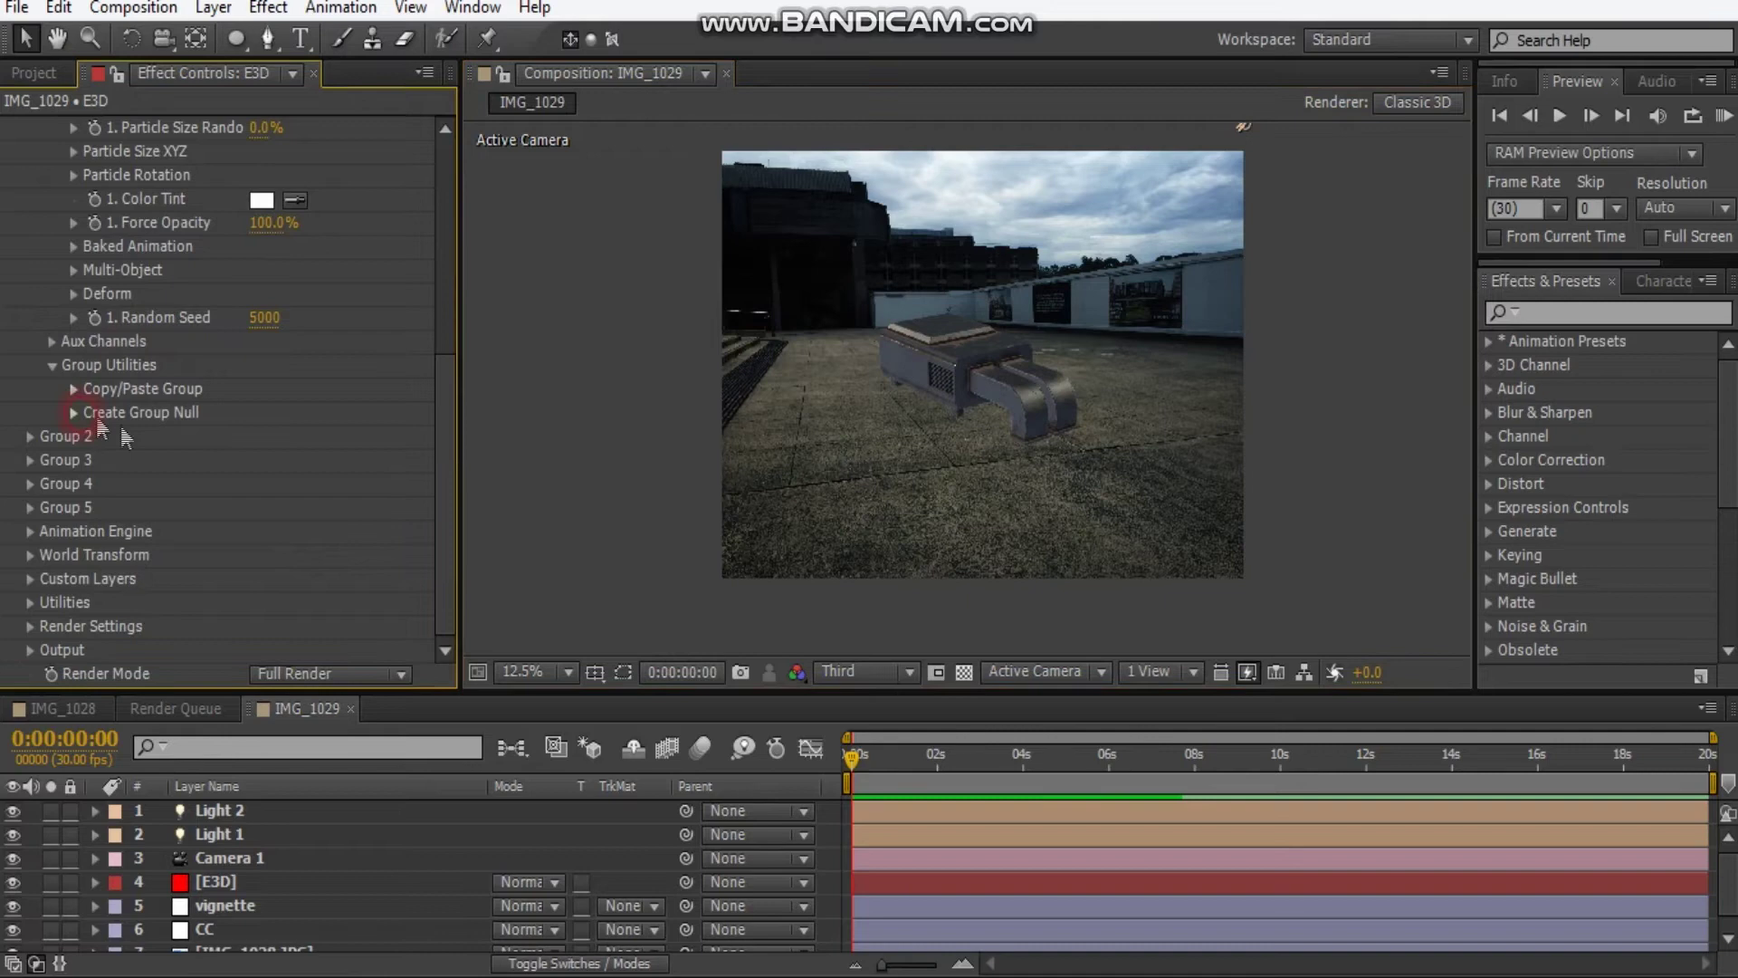
left_click(72, 414)
left_click(145, 449)
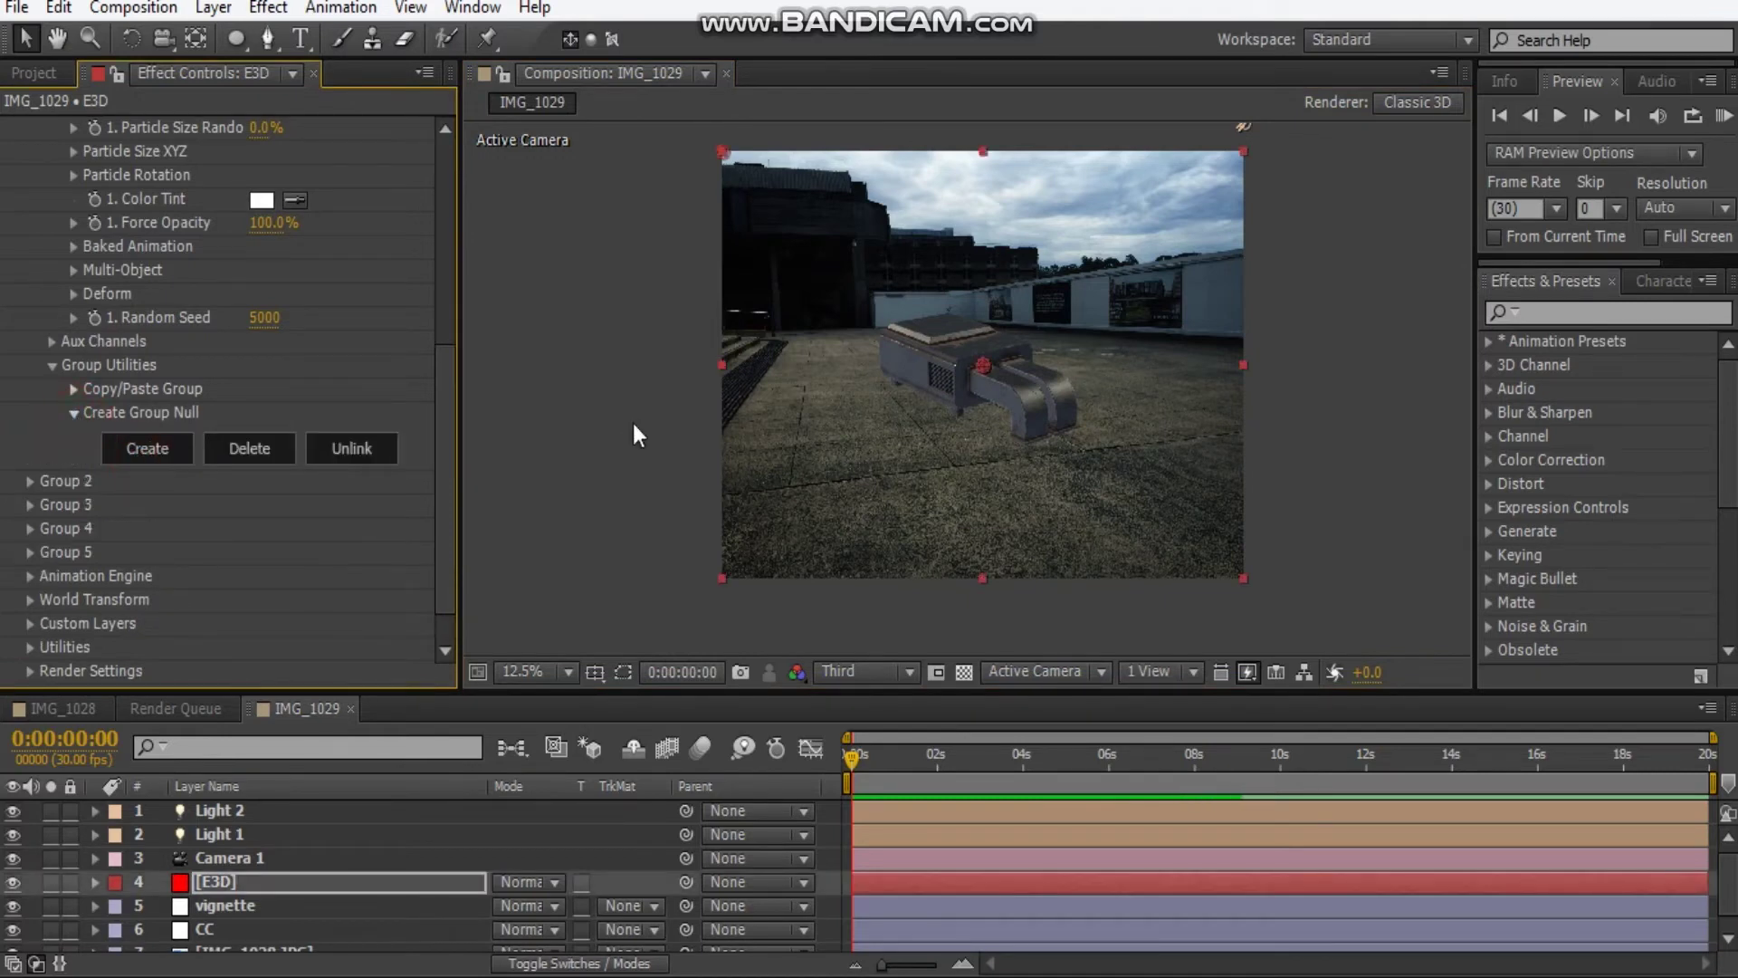
Rename the Group 1 null to 'position' and bring up the E3D layer's effect settings
left_click(313, 811)
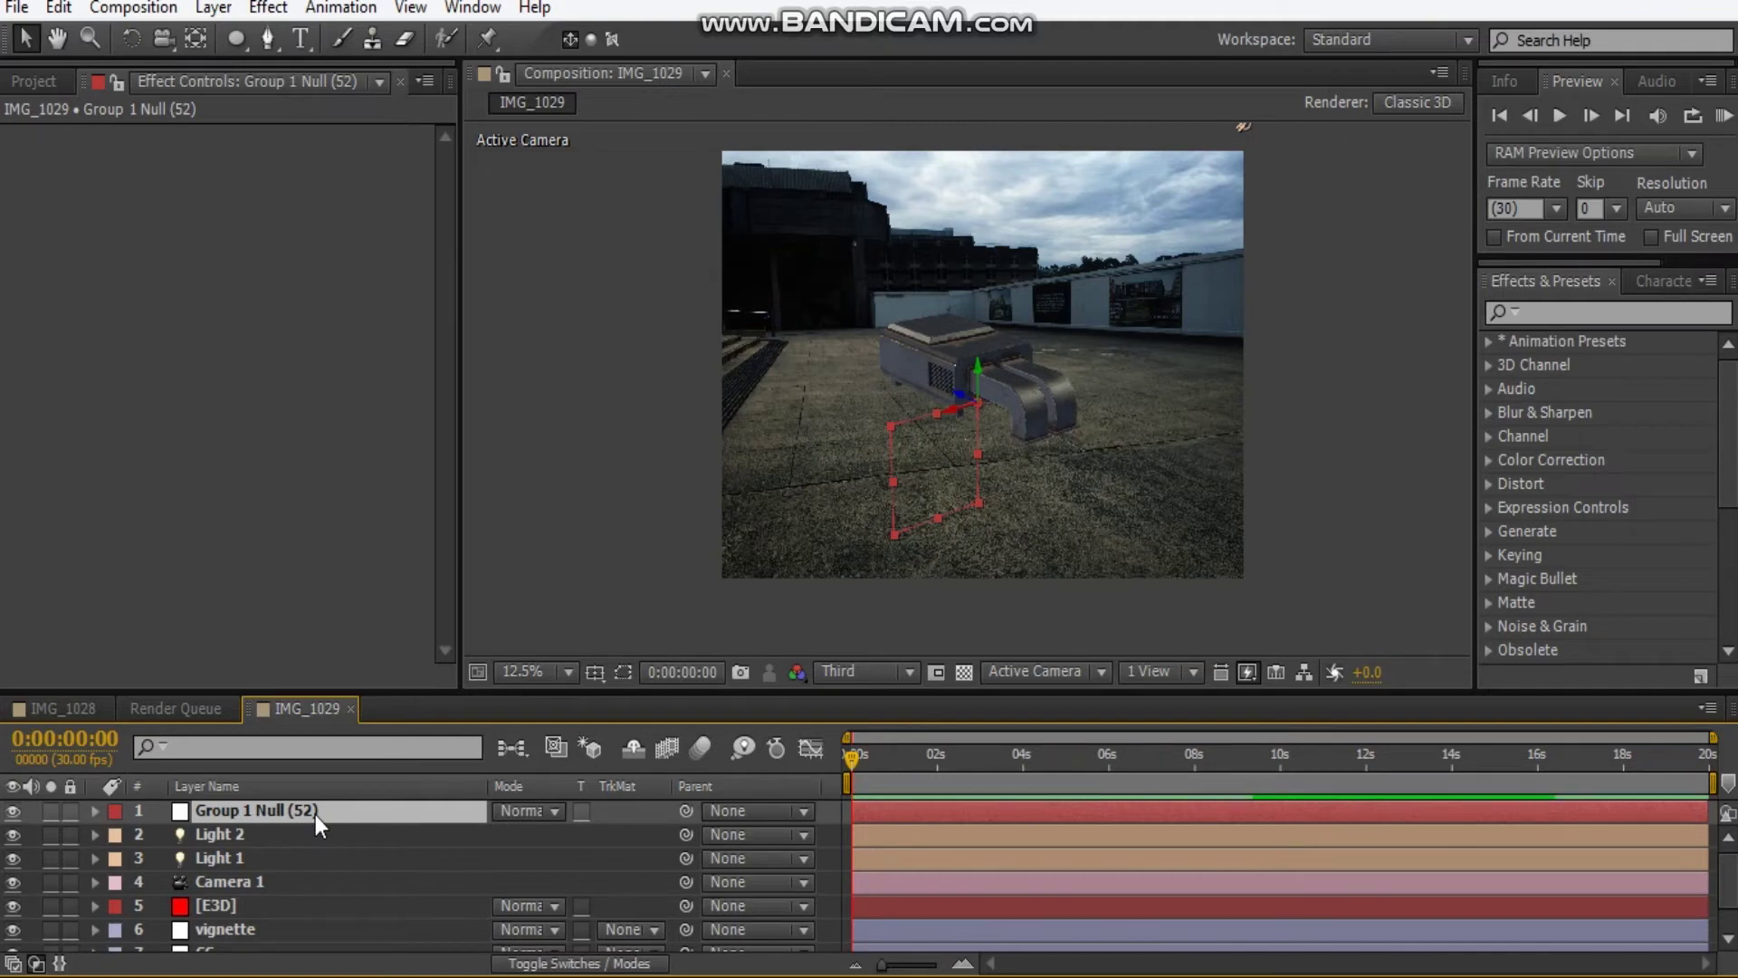
key("Return")
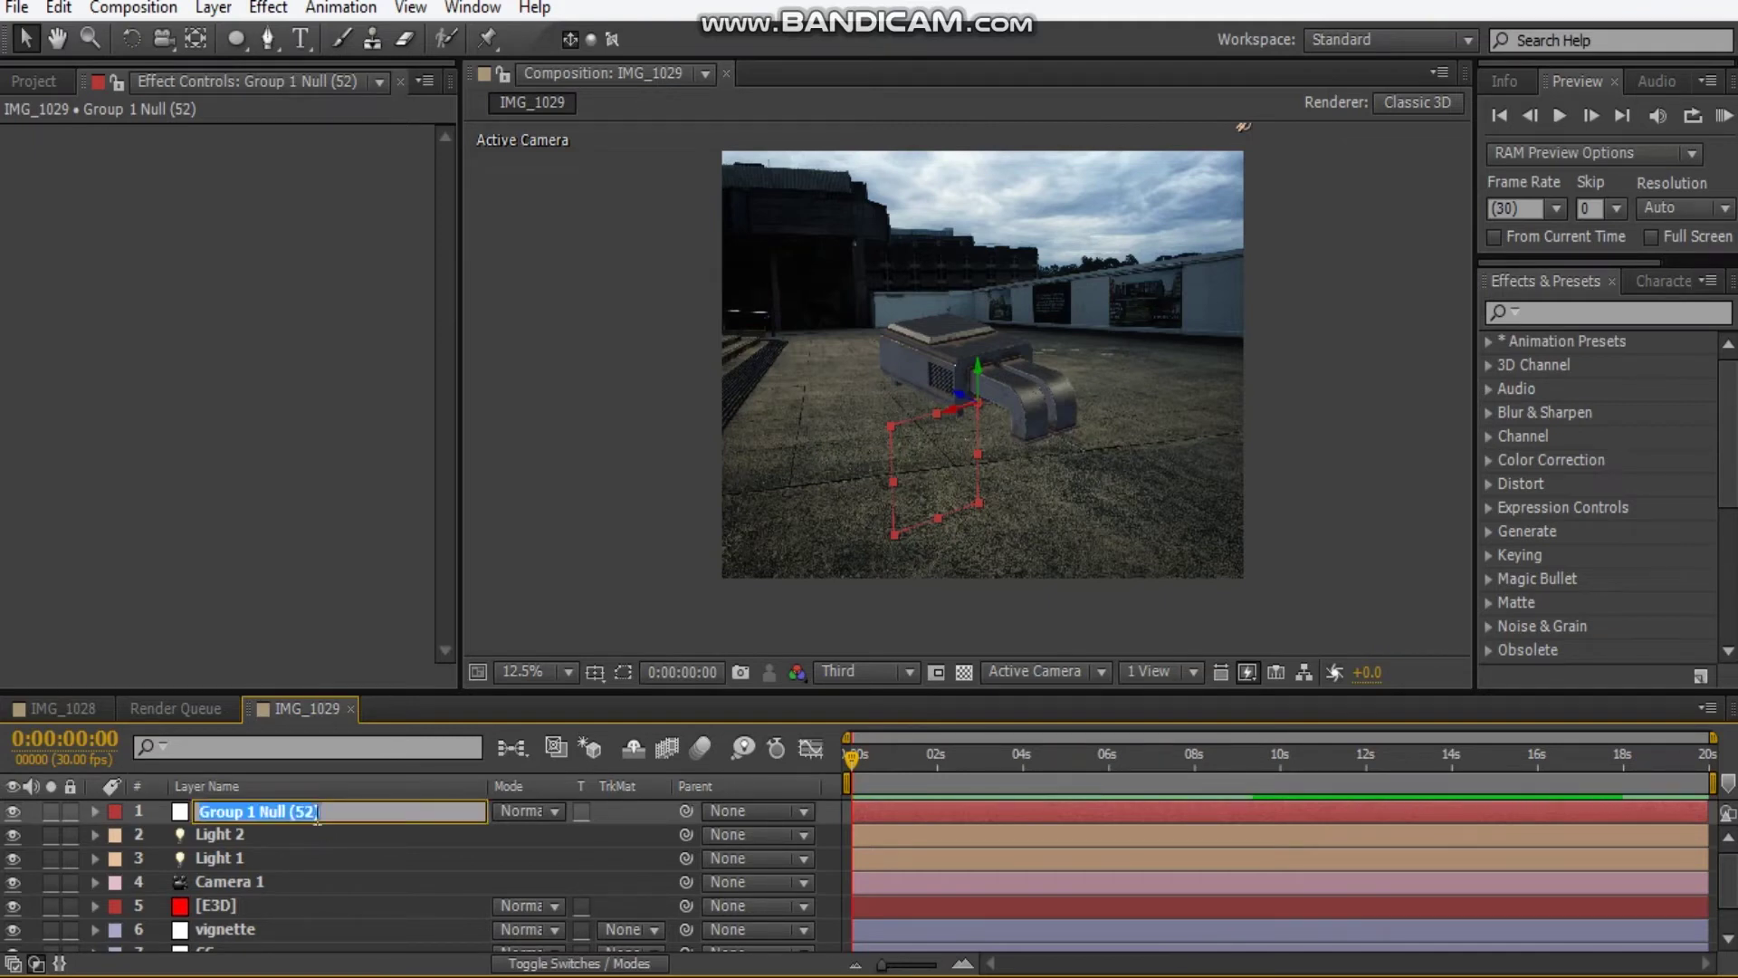
type("position")
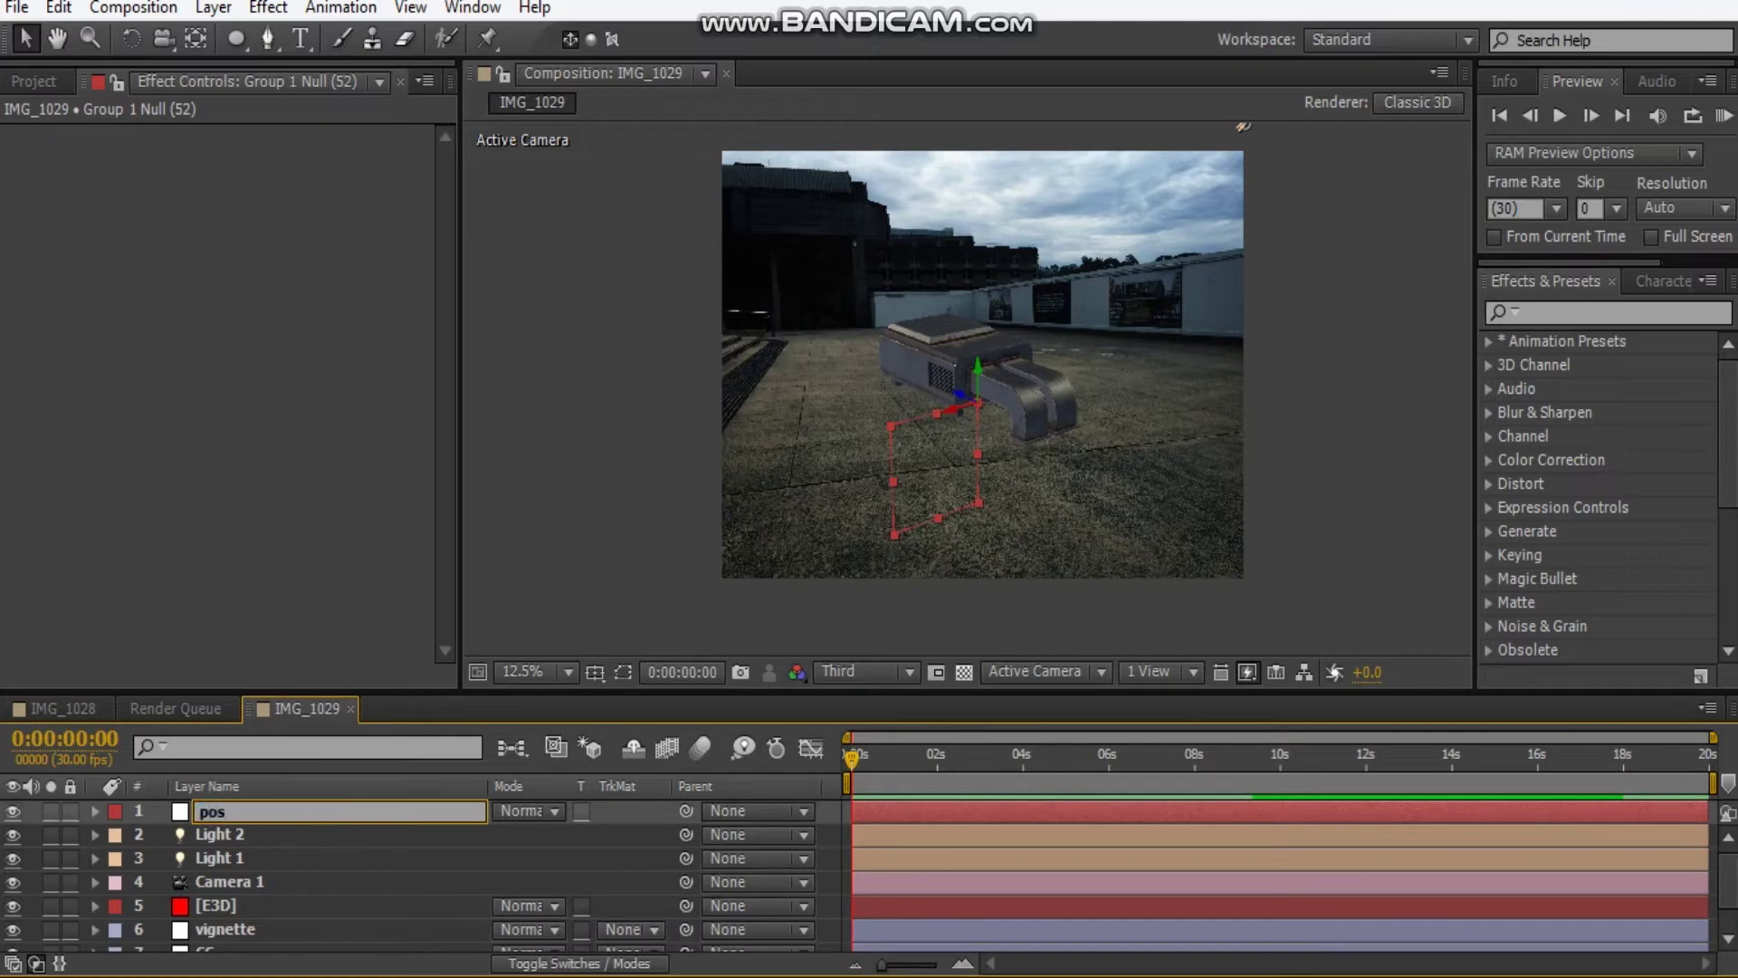
left_click(1343, 547)
scroll(224, 911, "down", 2)
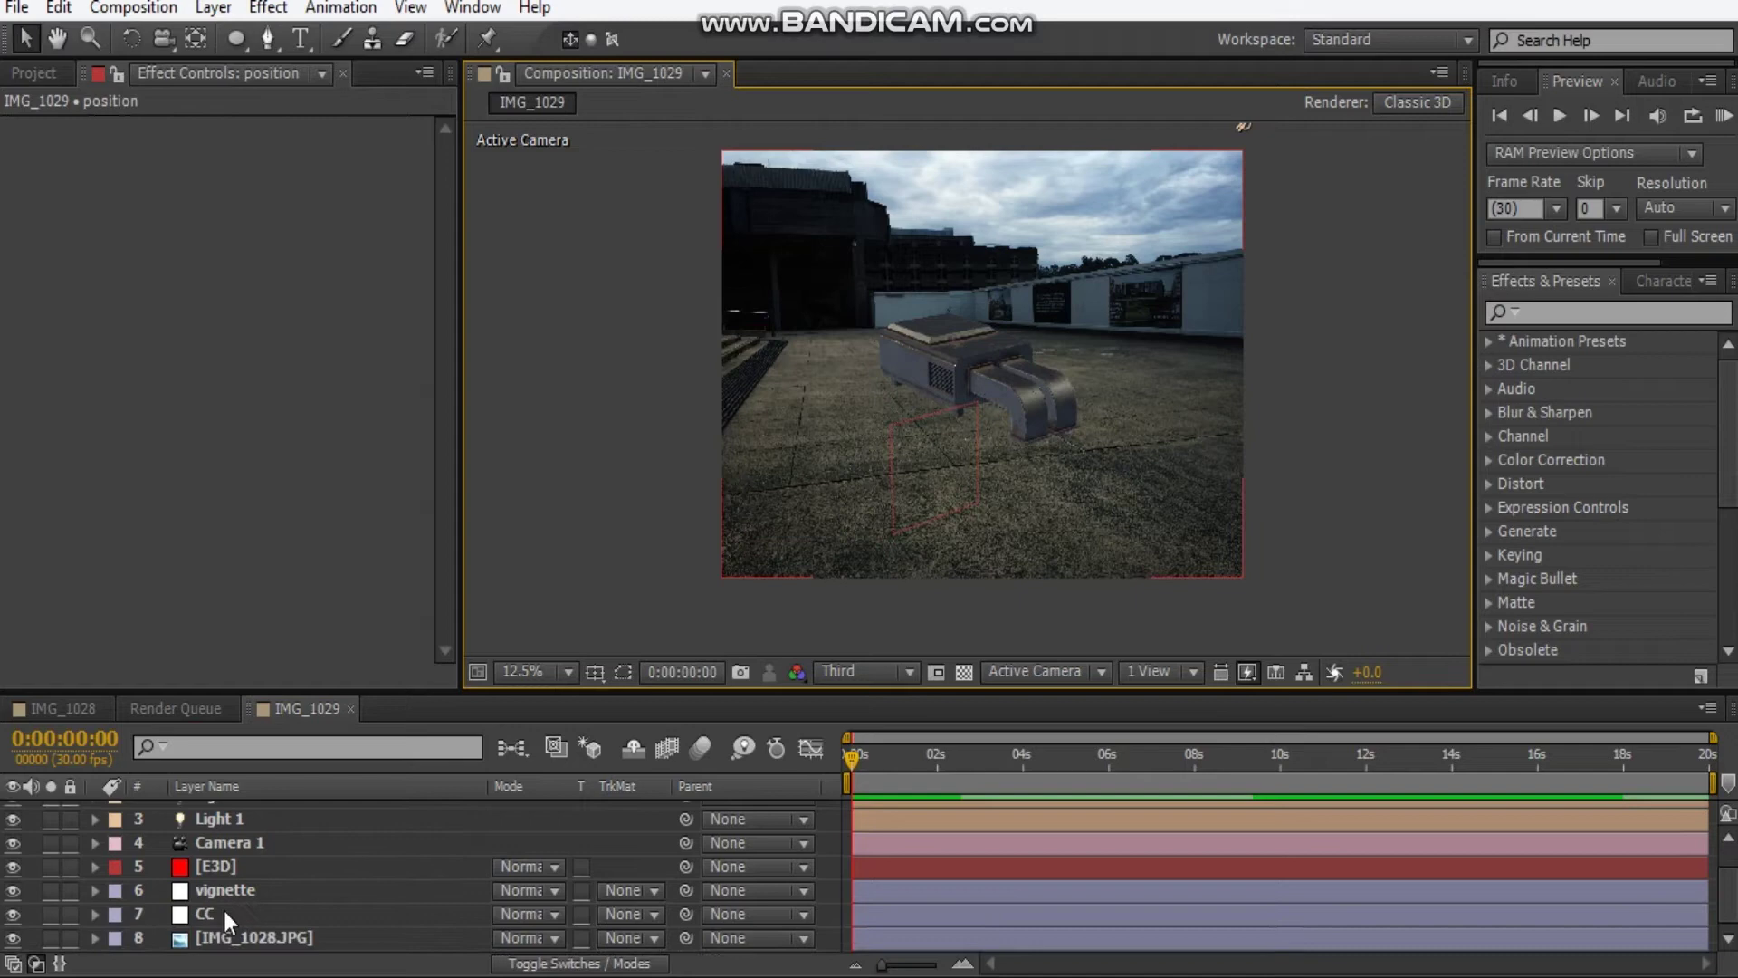
left_click(237, 865)
scroll(198, 365, "down", 5)
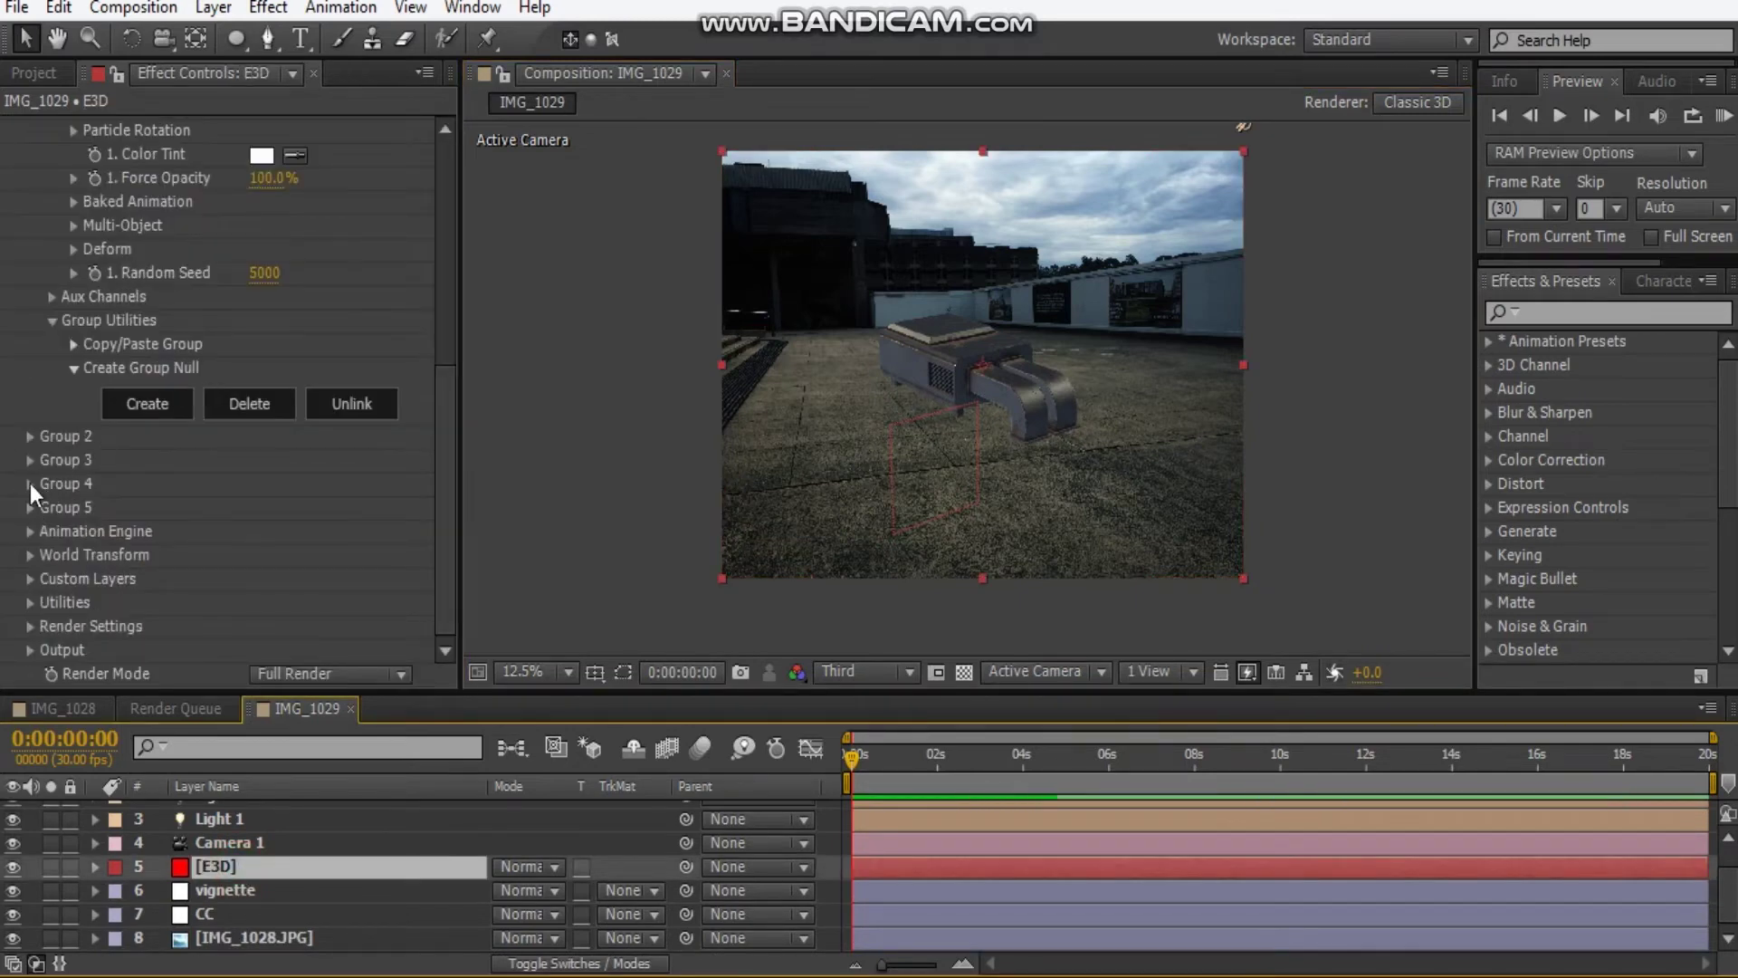
Set the viewer to Quarter resolution and Element's Render Mode to Preview
left_click(28, 631)
scroll(37, 543, "down", 4)
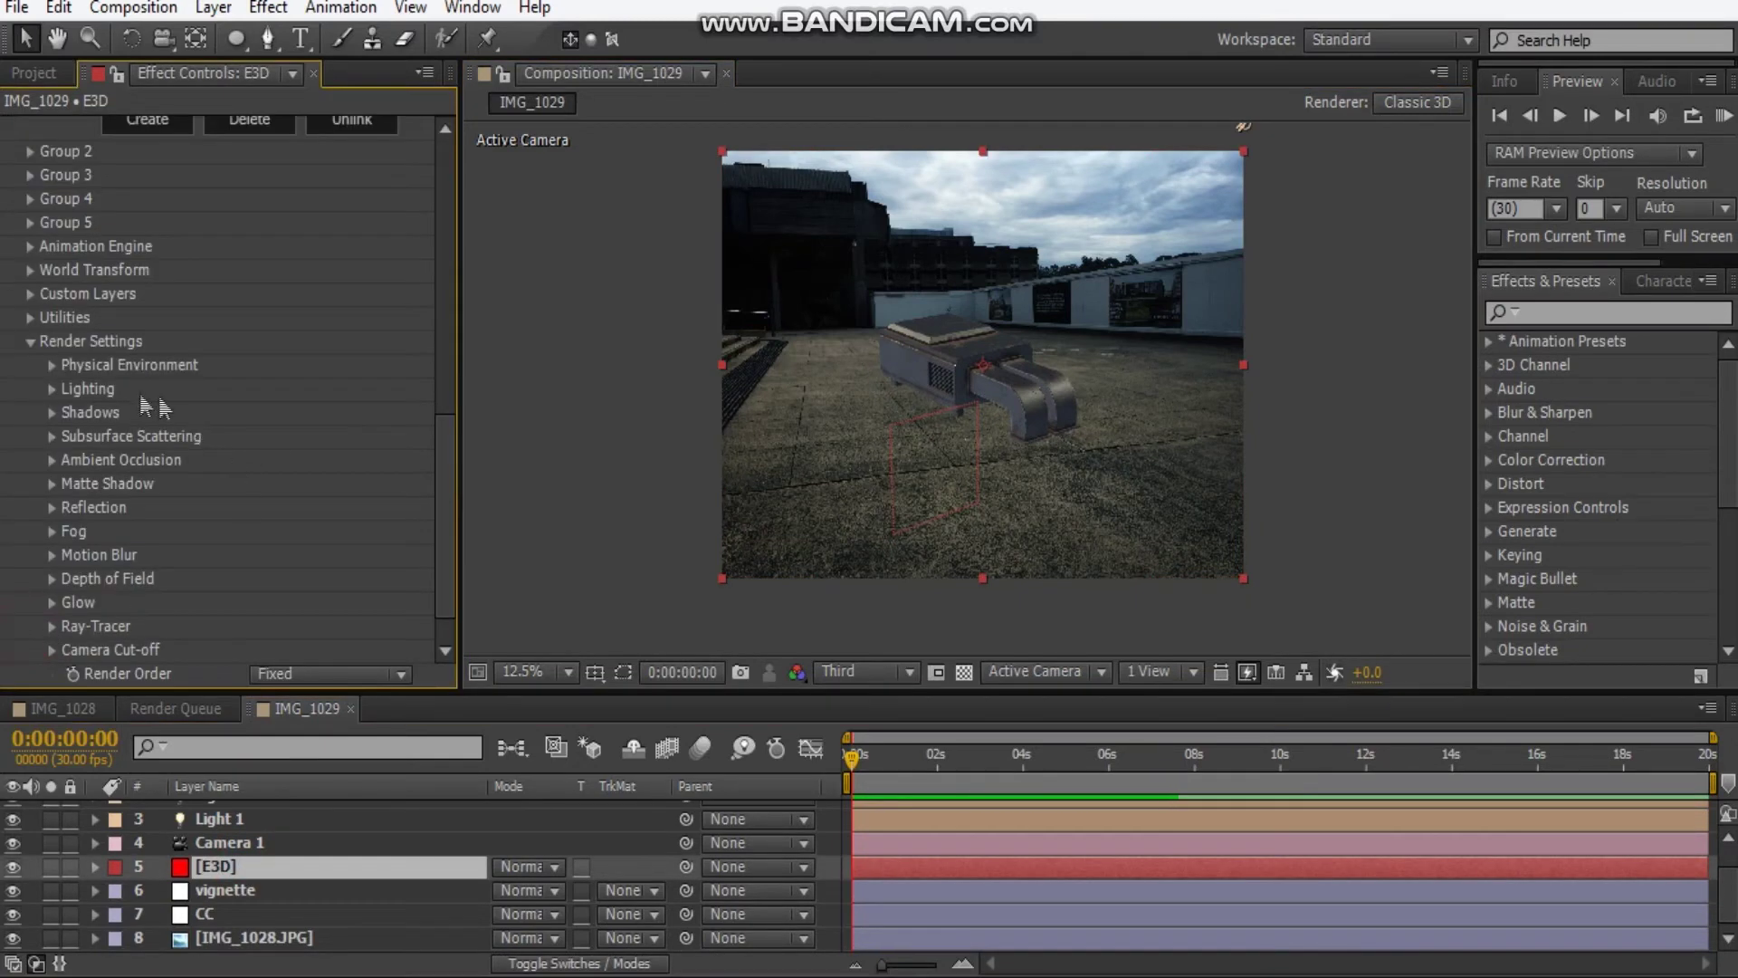
left_click(48, 467)
scroll(208, 417, "down", 3)
left_click(851, 681)
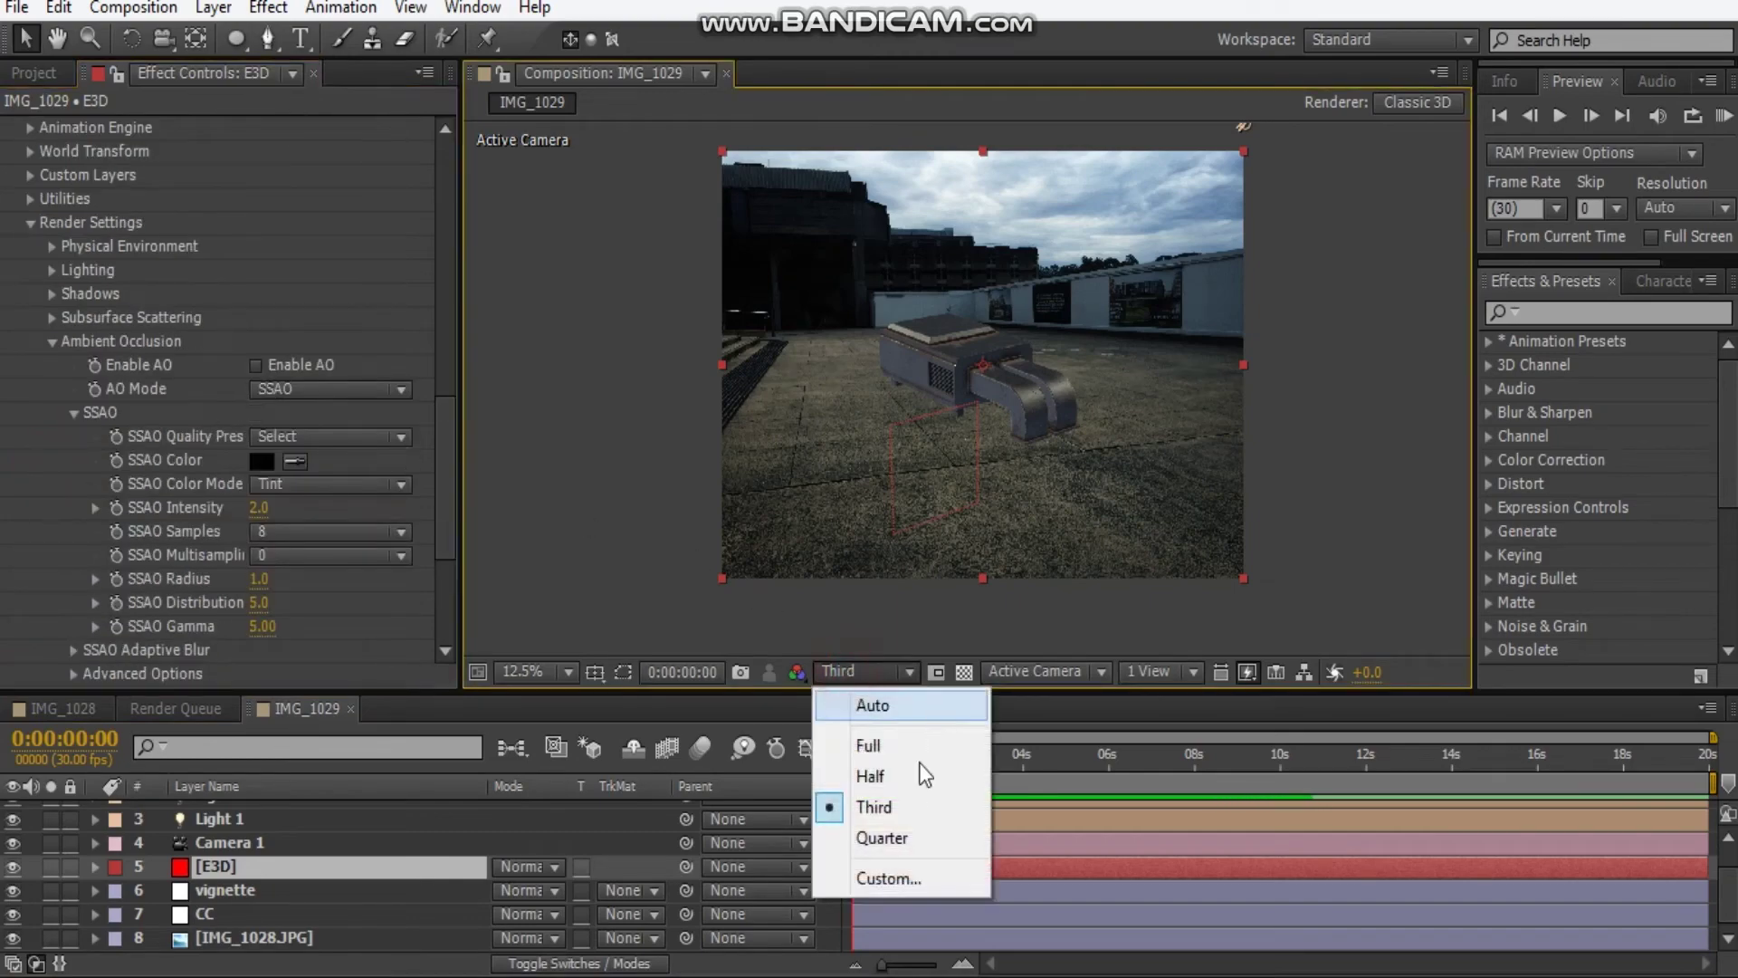
left_click(882, 833)
scroll(444, 507, "down", 3)
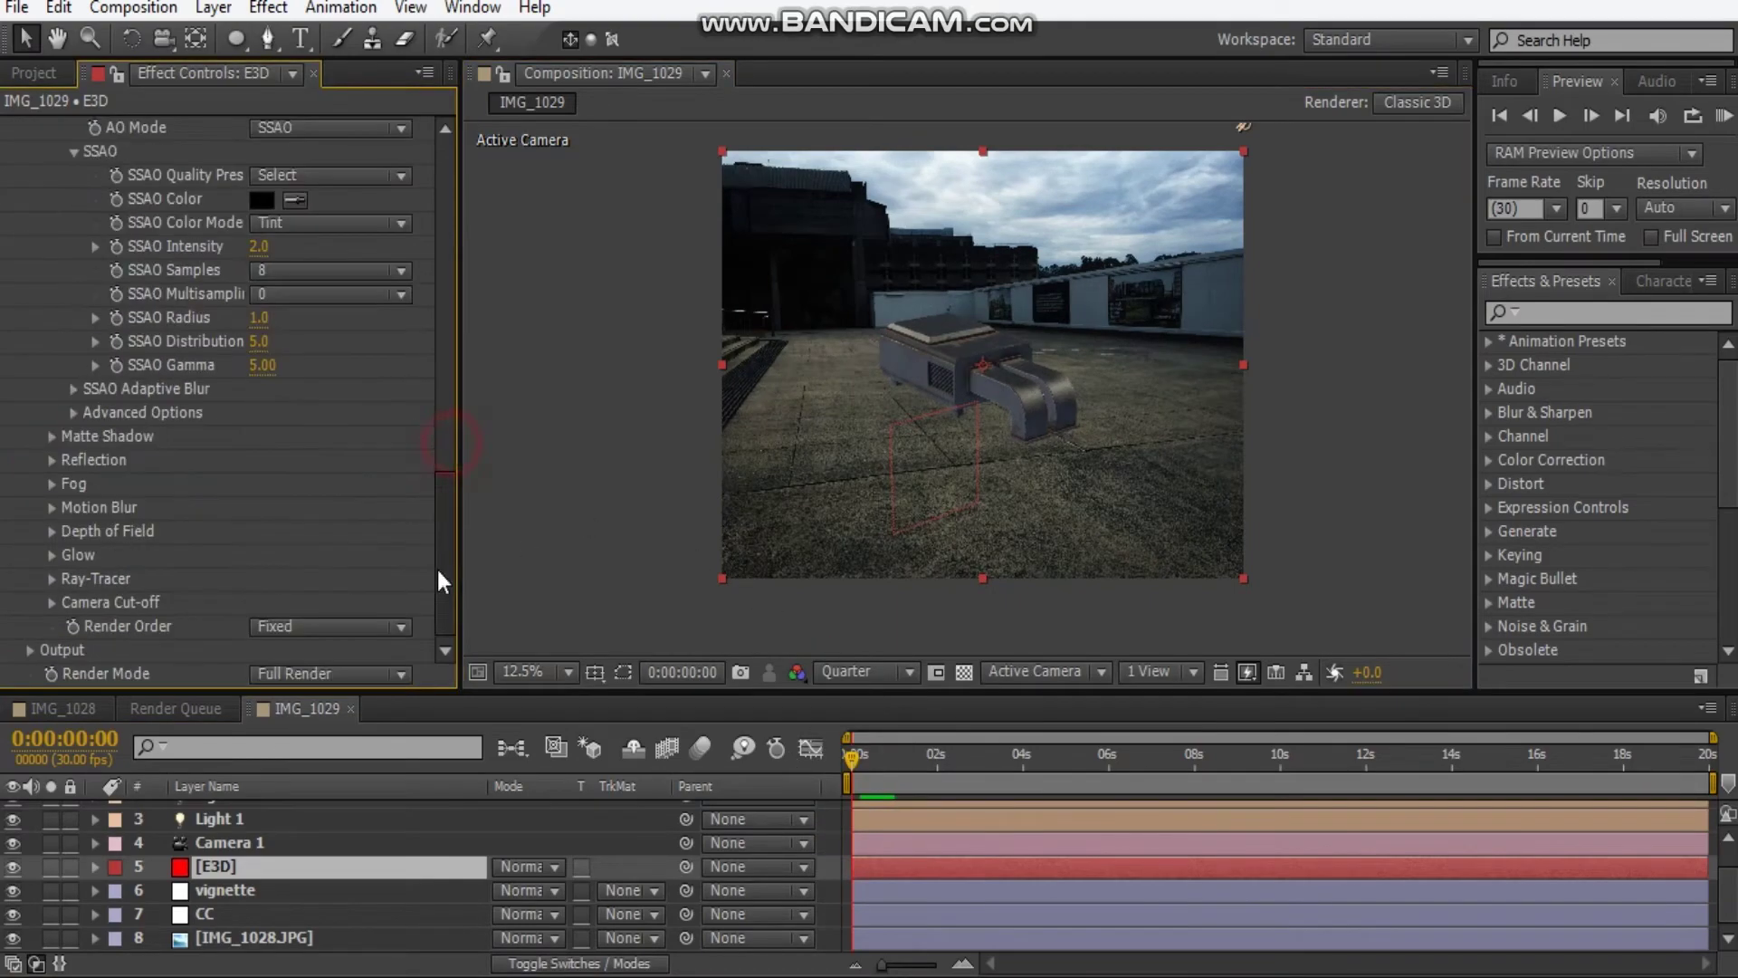
left_click(347, 673)
left_click(380, 737)
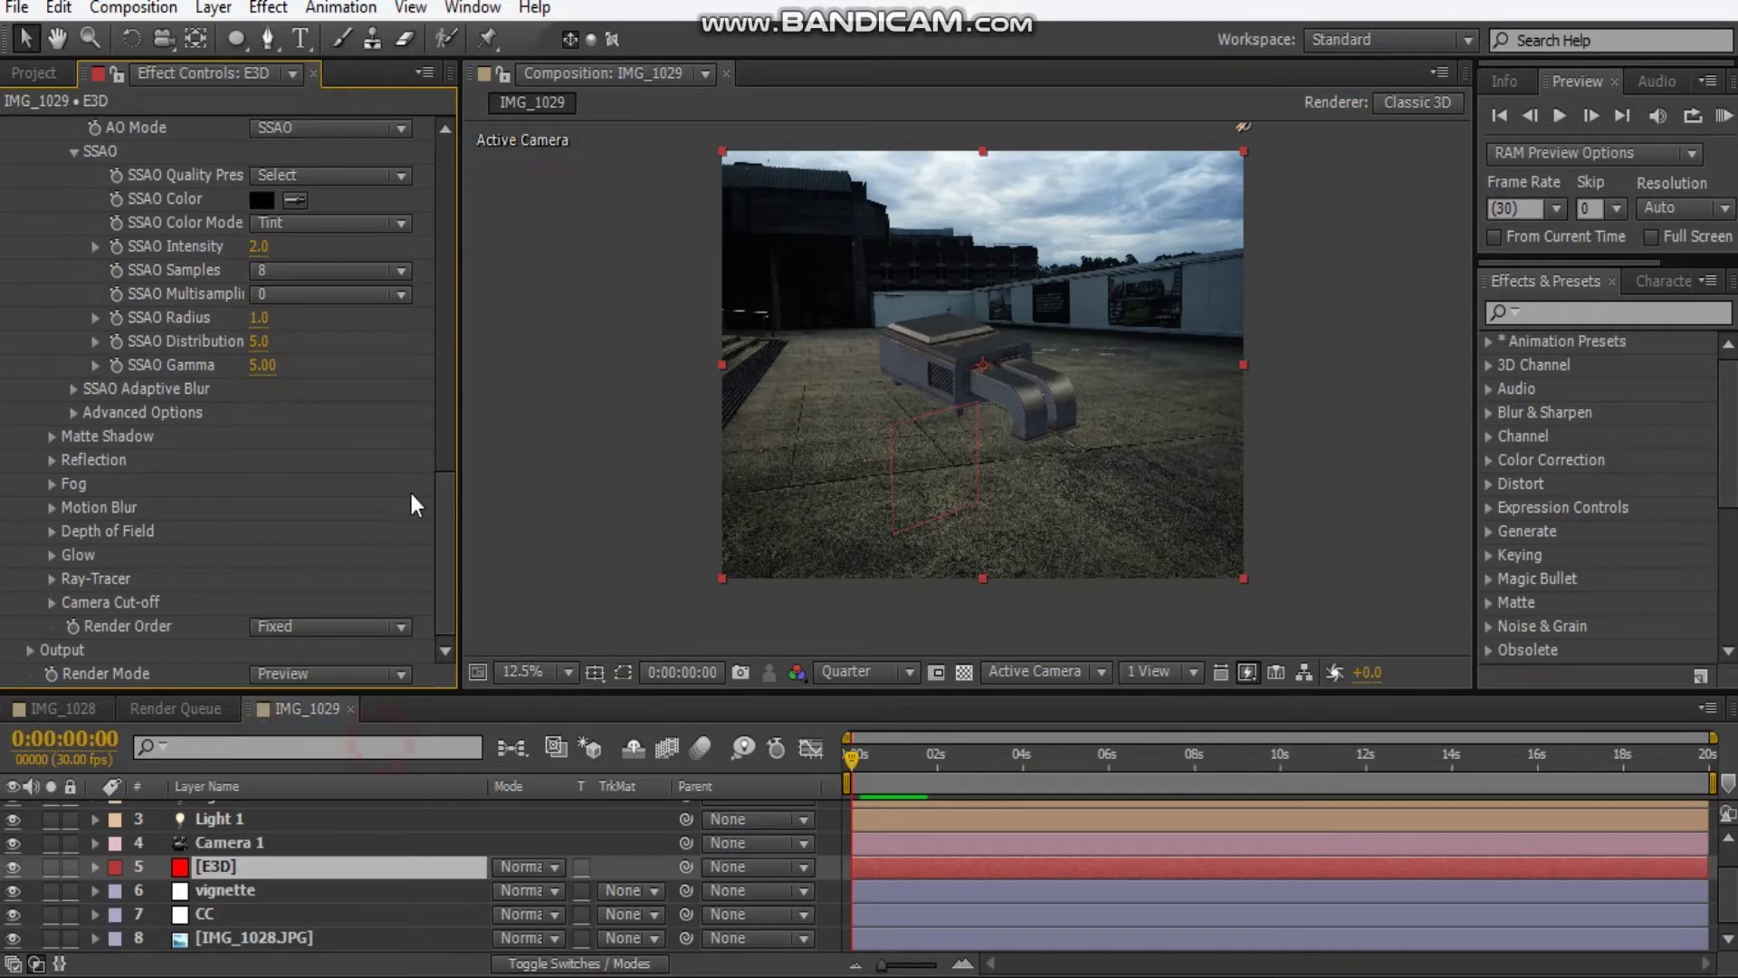
scroll(443, 481, "up", 3)
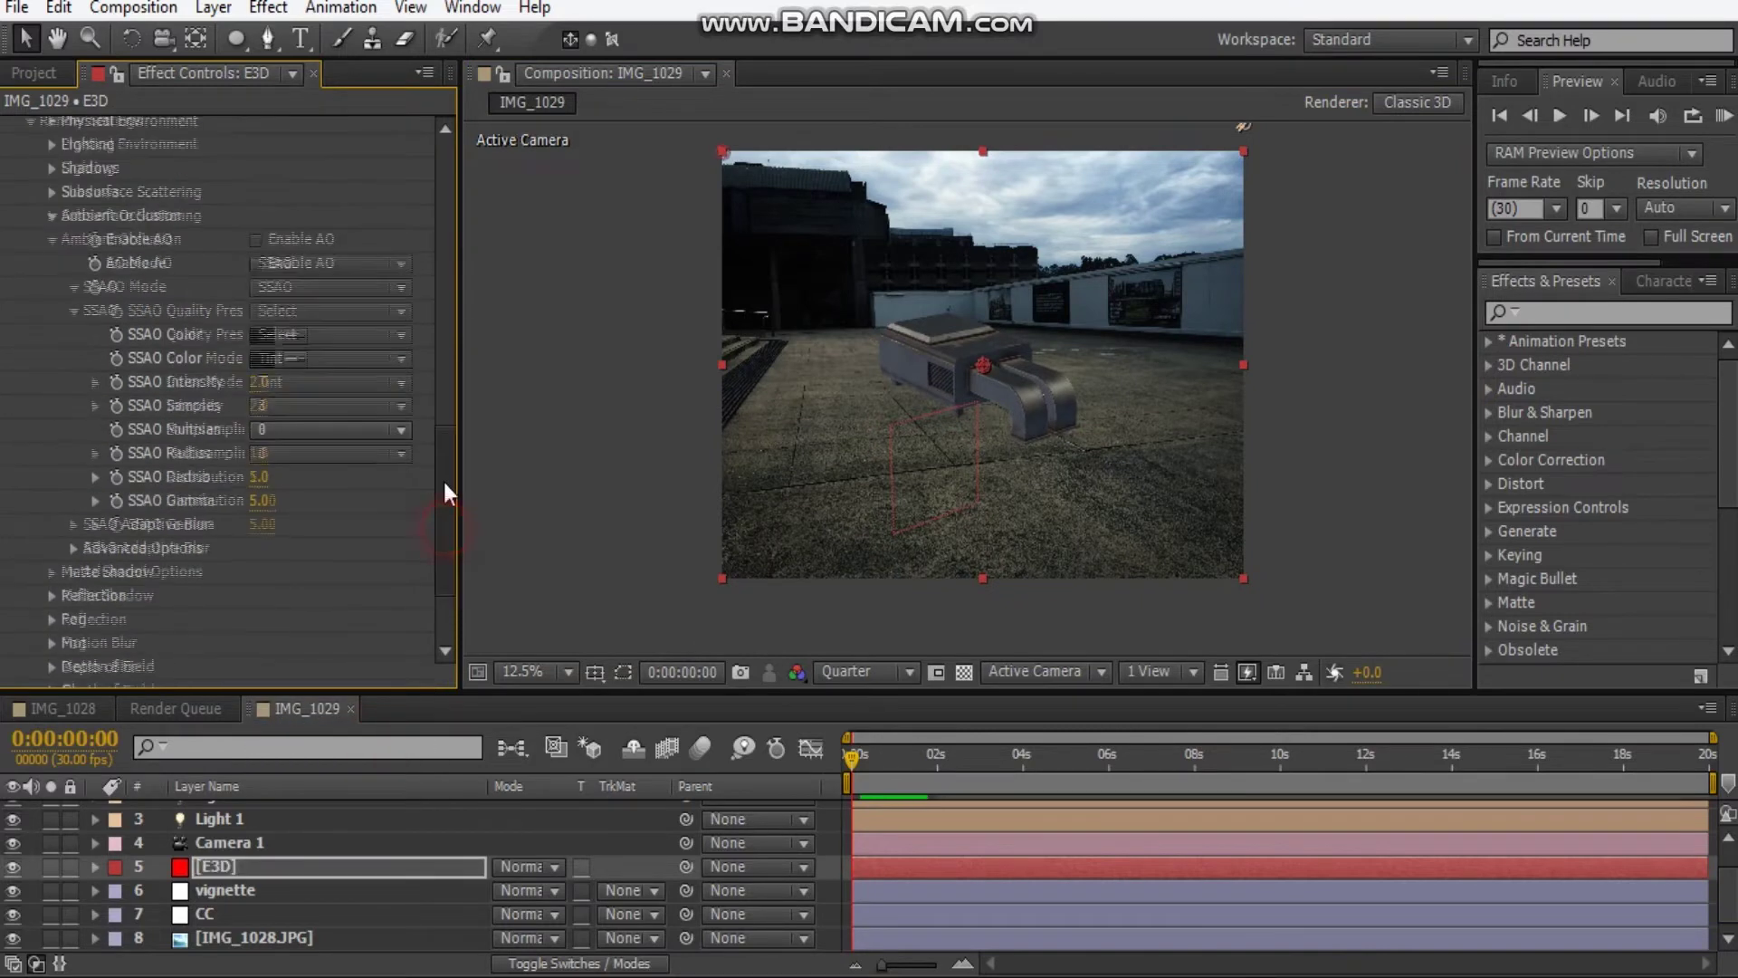
Enable ambient occlusion with Ray-Traced AO mode, then orbit the camera slightly around the duct
left_click(256, 263)
scroll(989, 385, "up", 1)
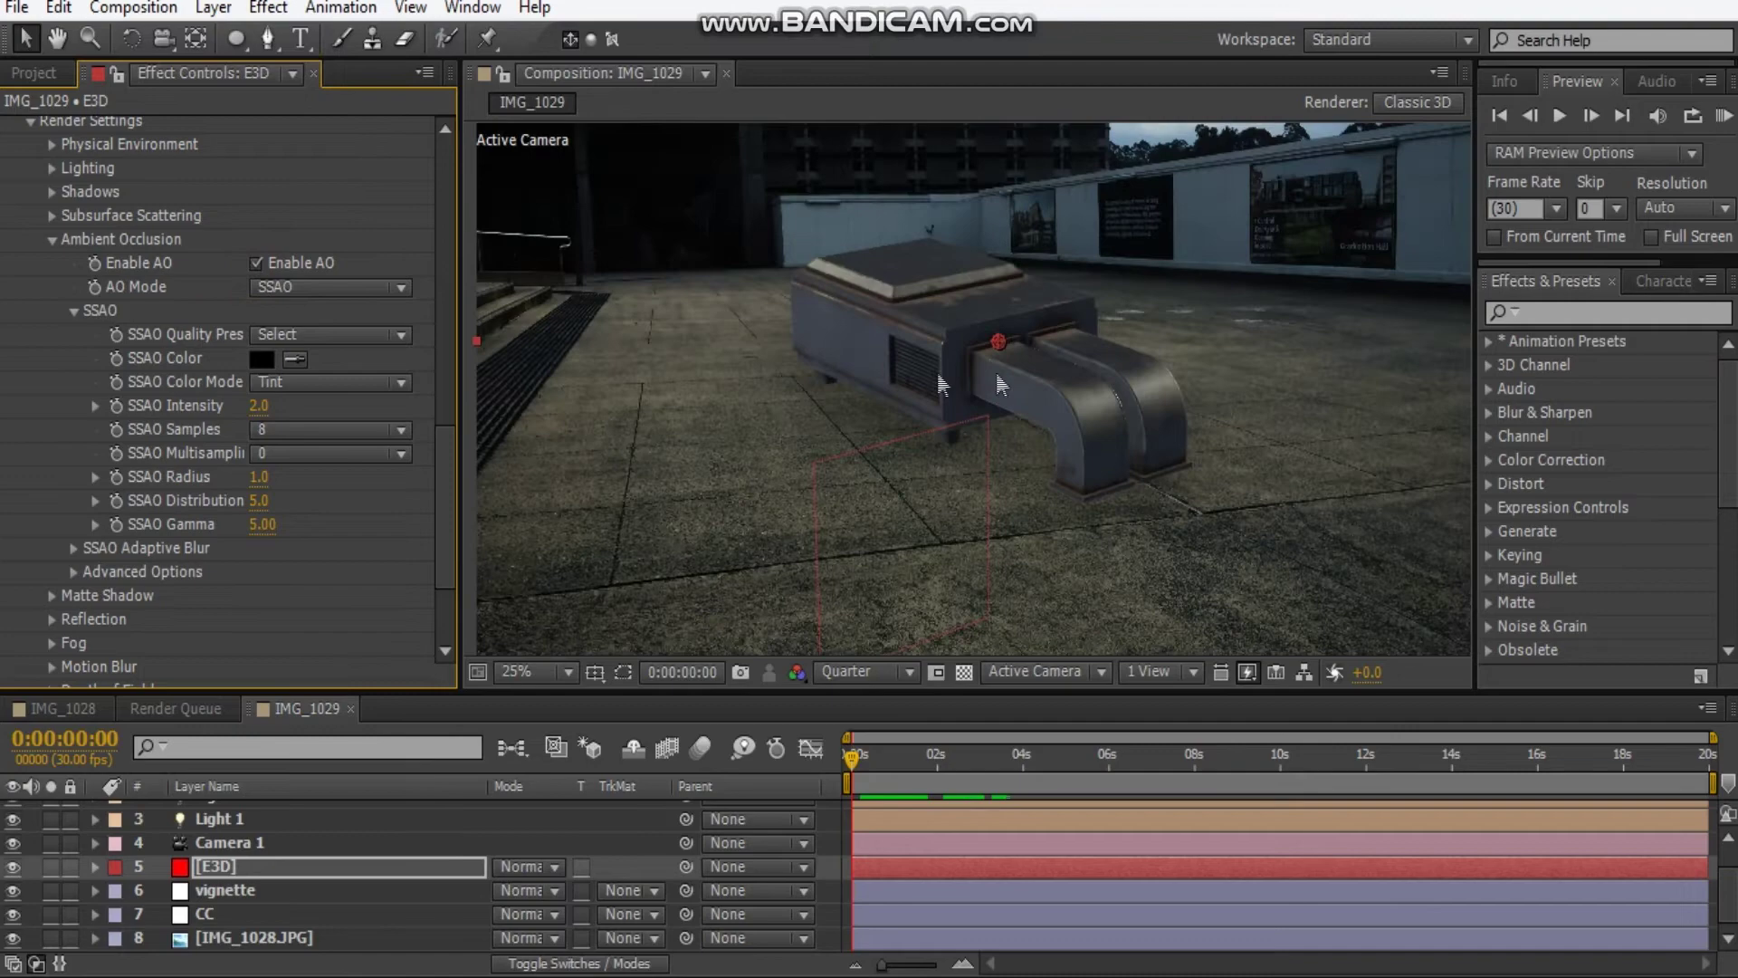
scroll(1032, 344, "up", 1)
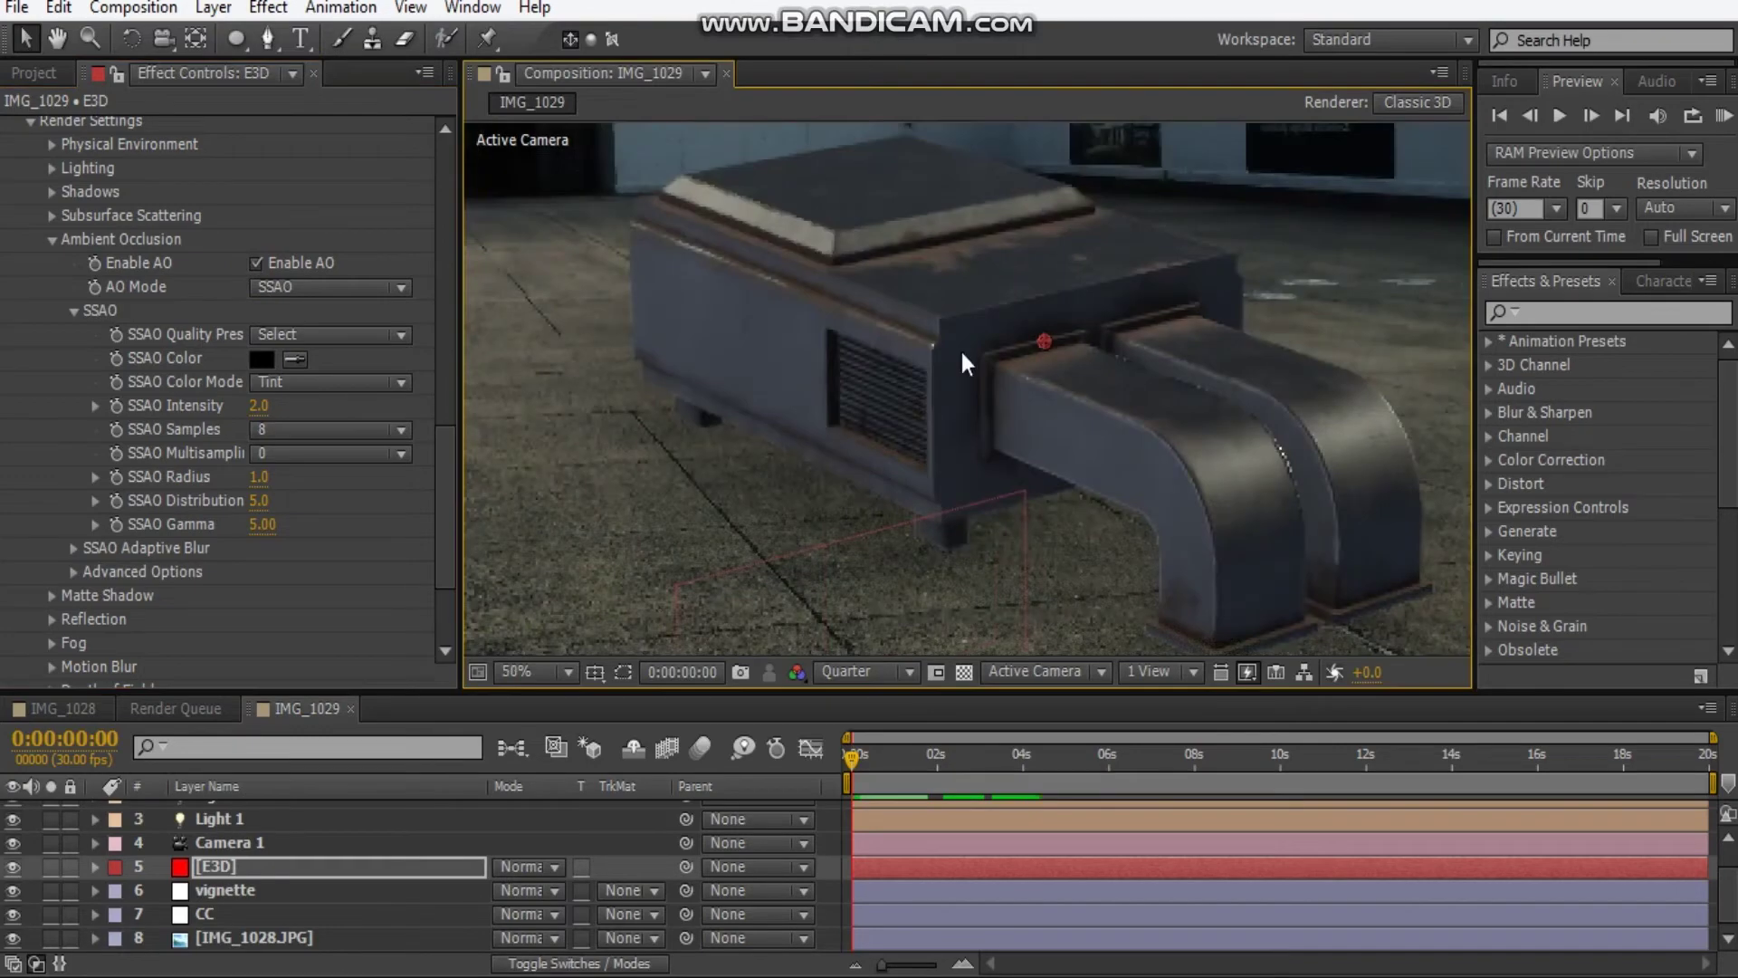
left_click(250, 267)
left_click(250, 268)
left_click(250, 268)
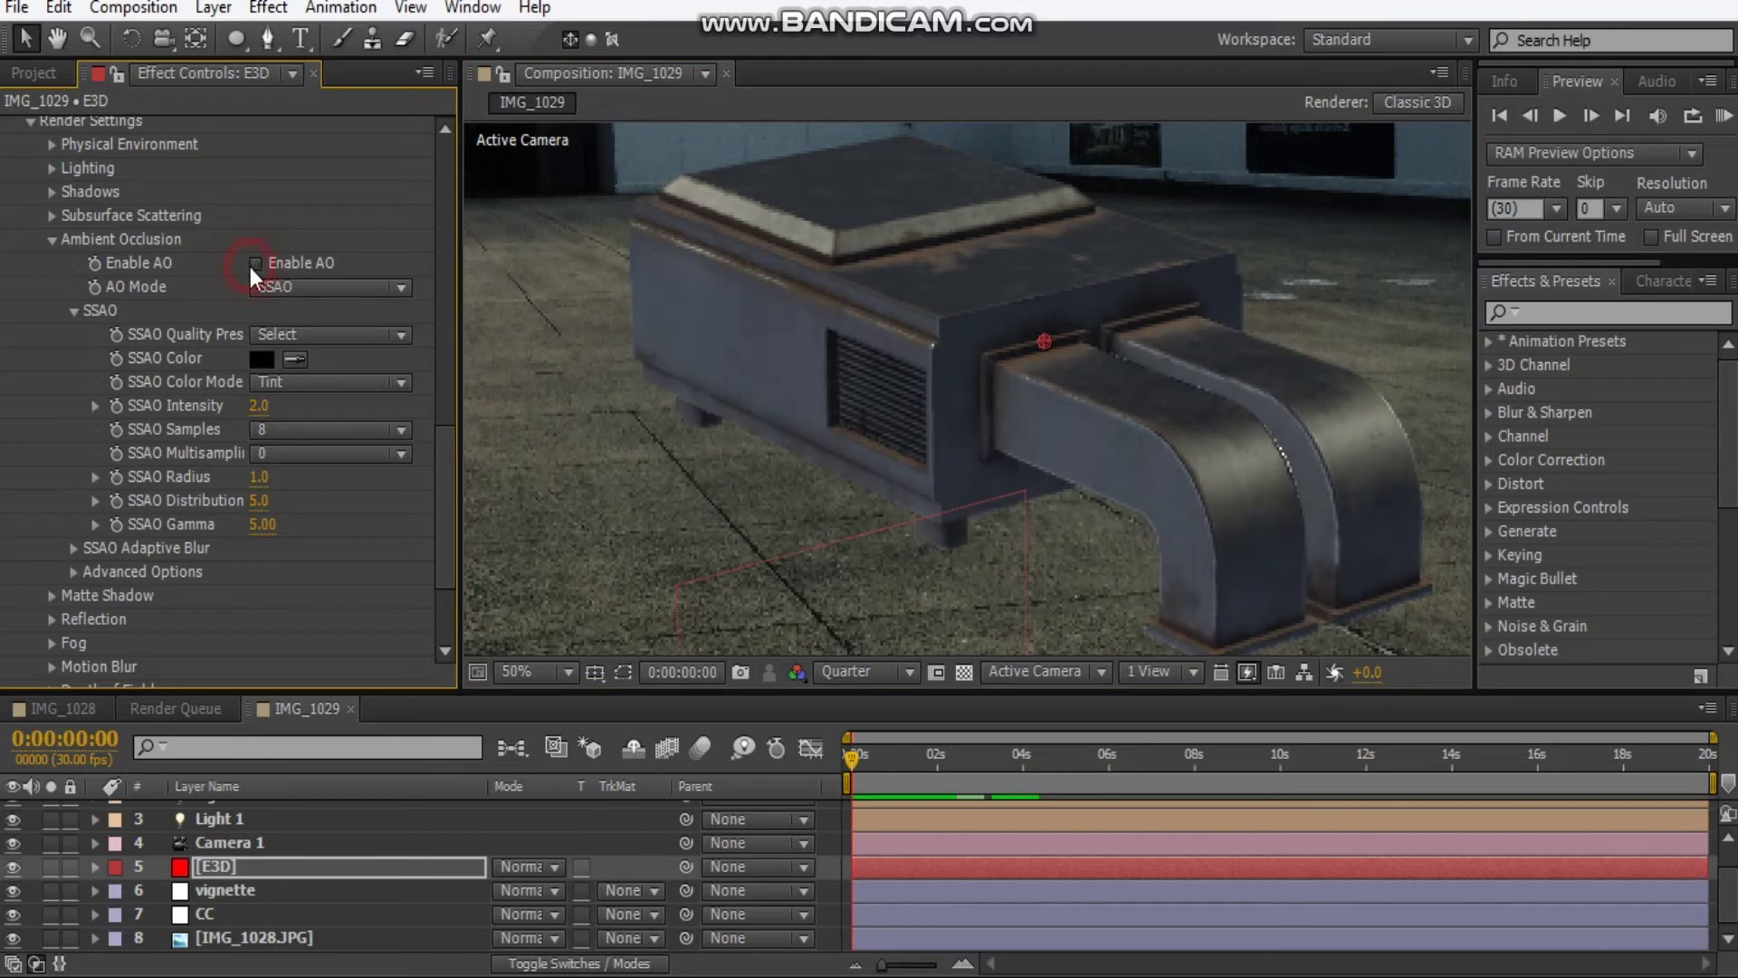
left_click(255, 264)
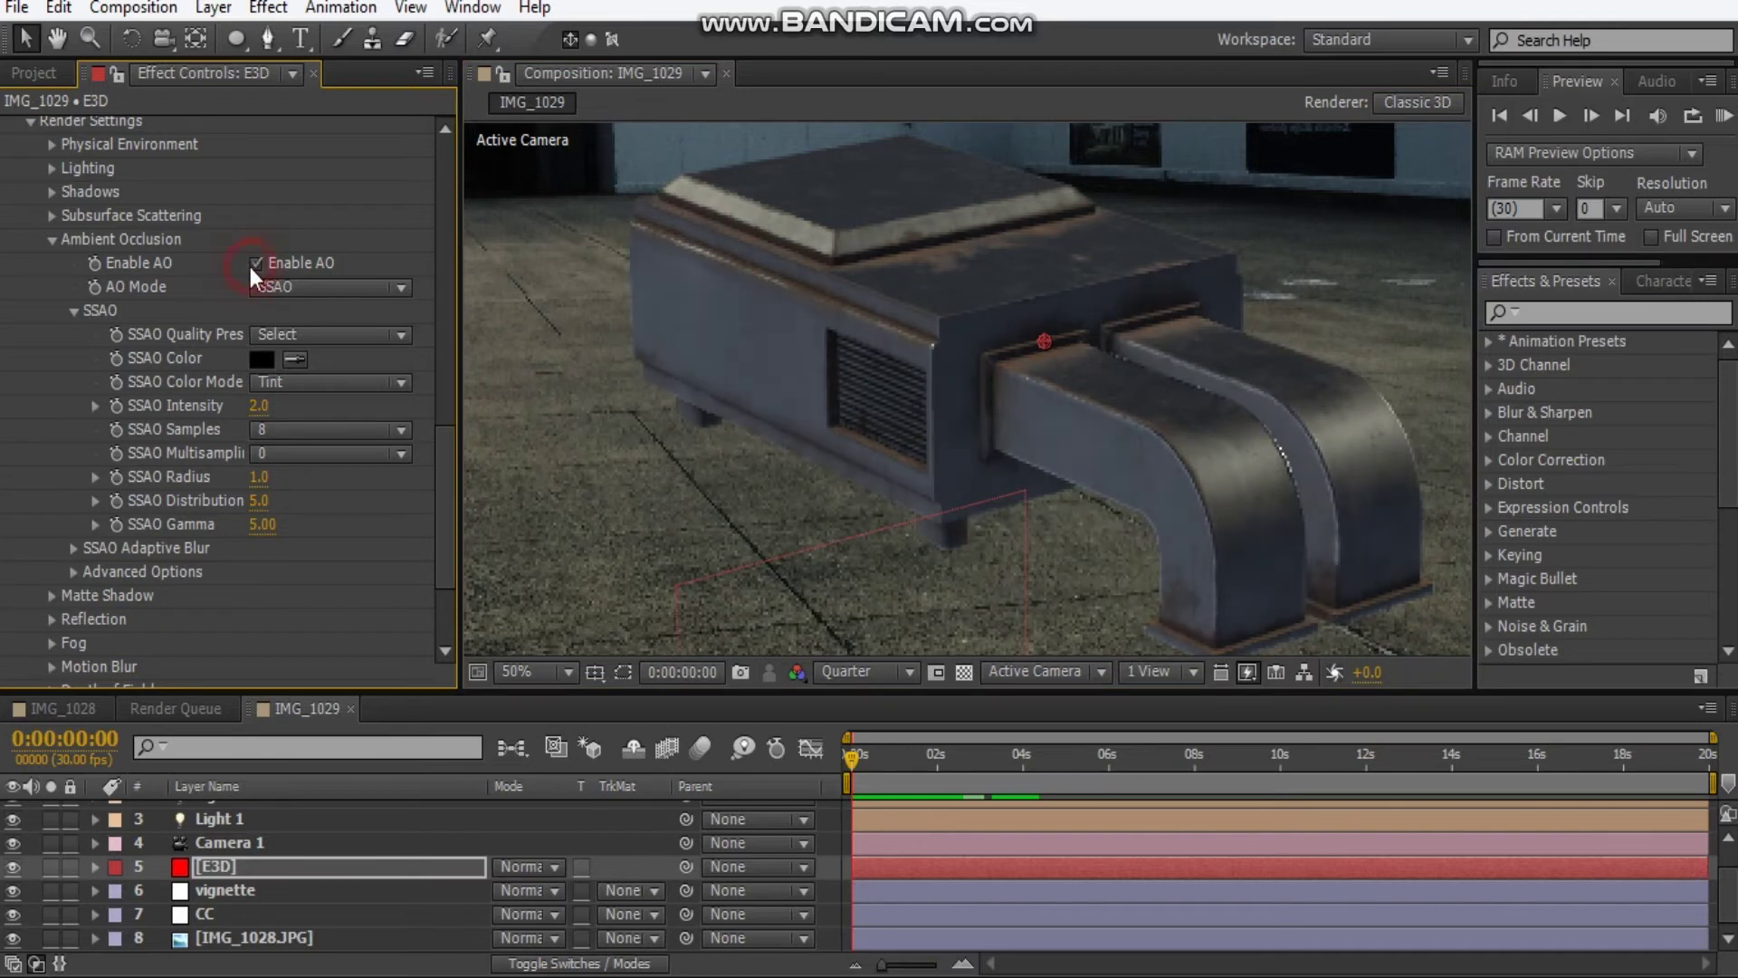
left_click(316, 279)
left_click(388, 344)
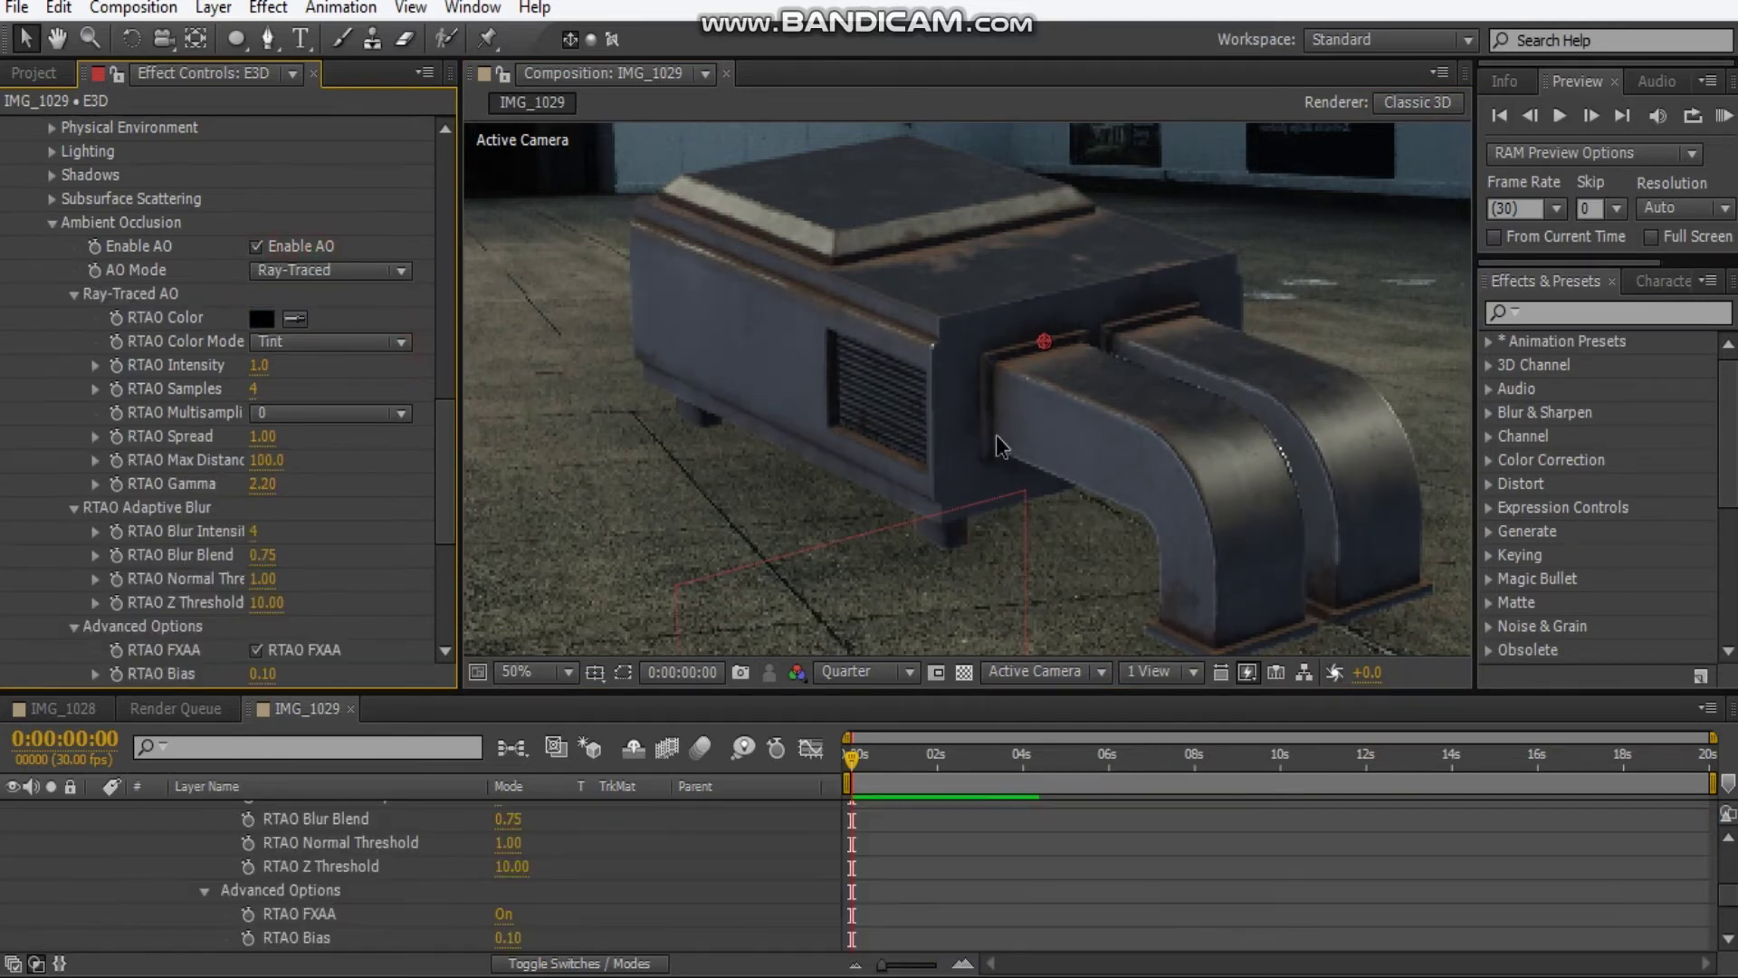
scroll(1034, 450, "down", 4)
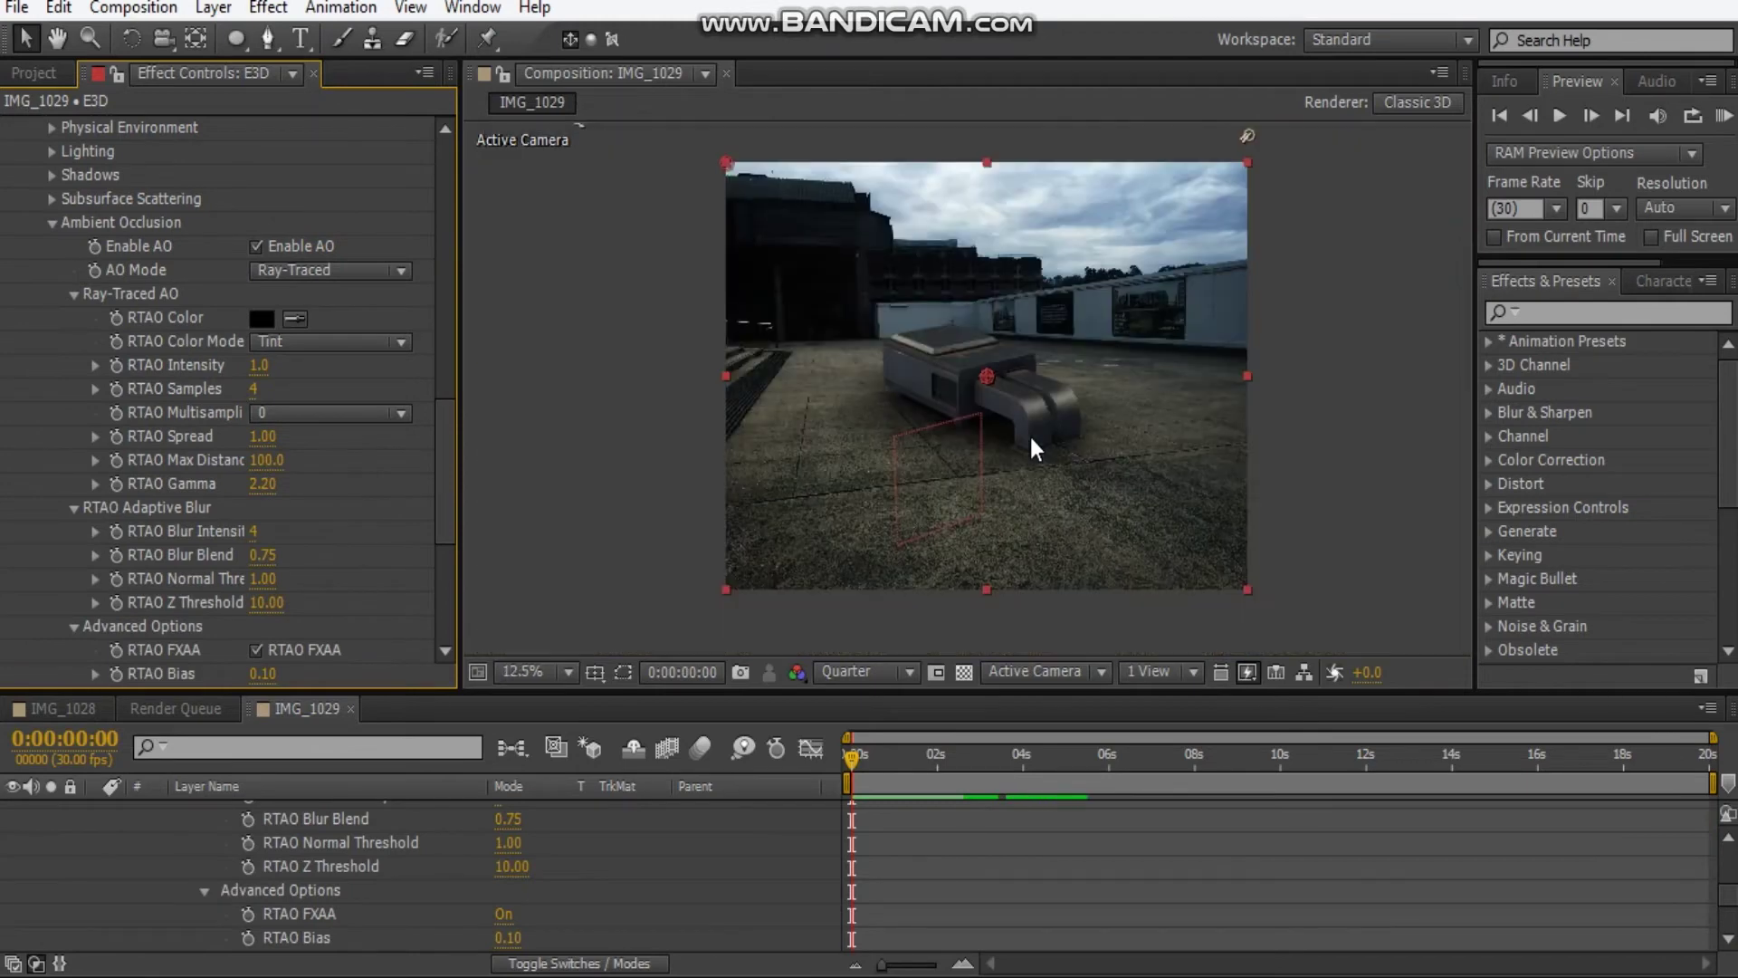
key("c")
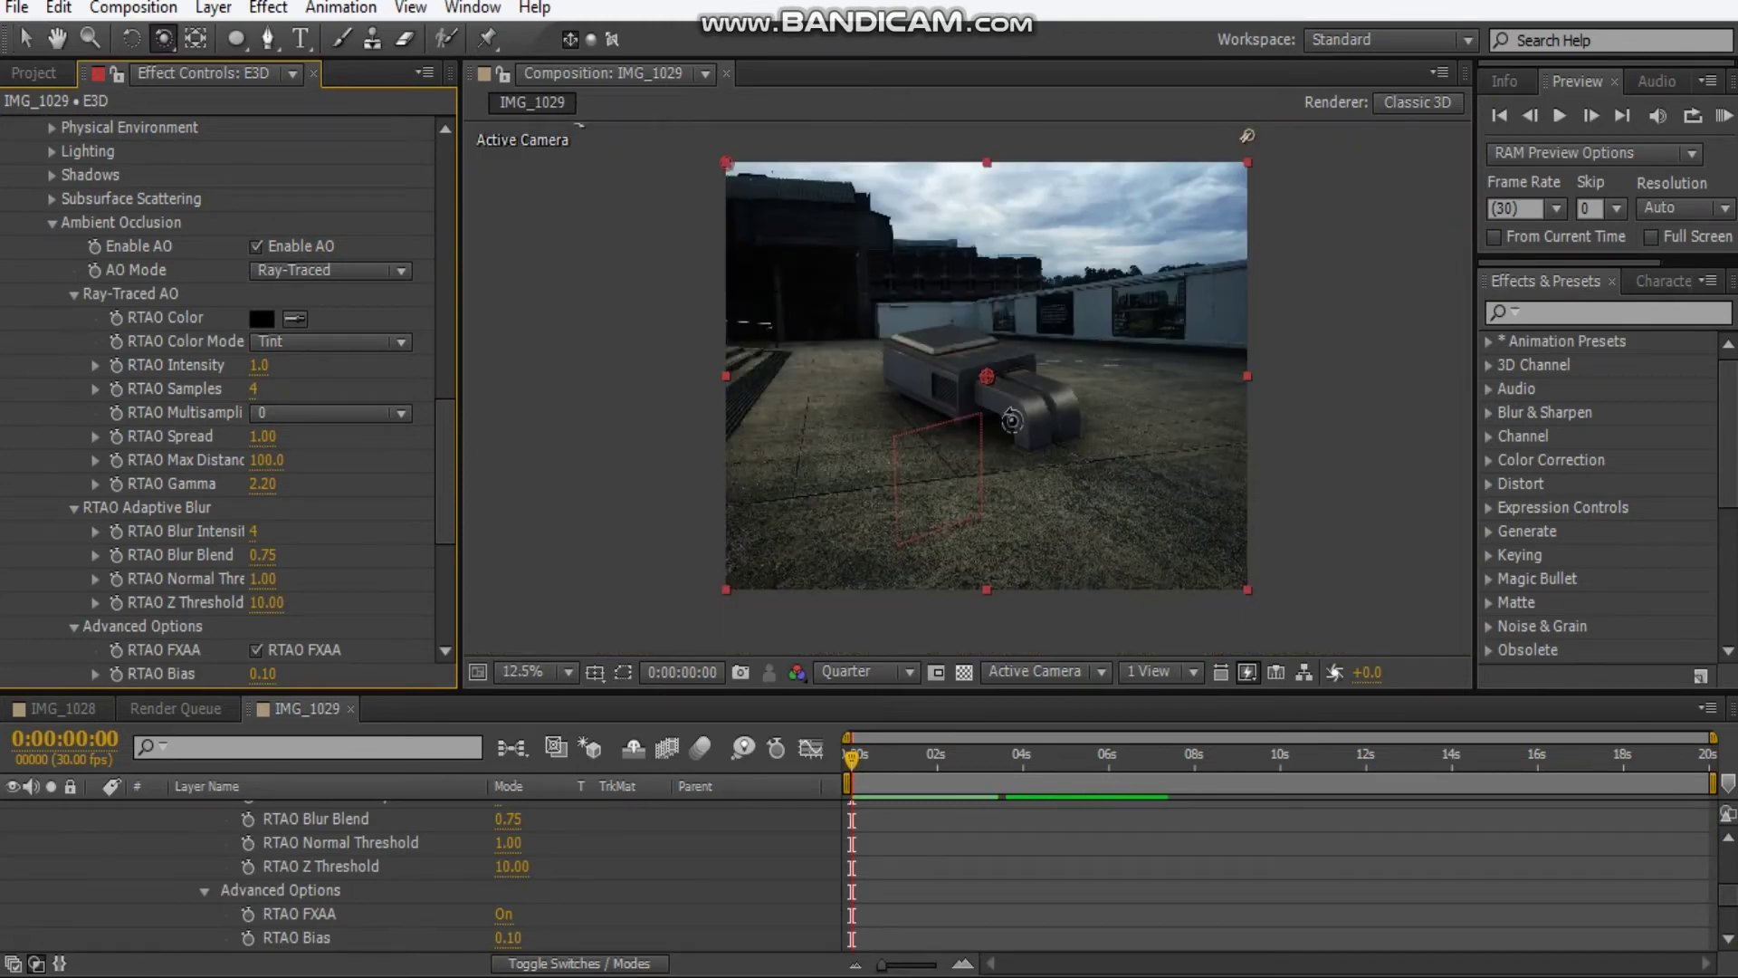
left_click_drag(1246, 135, 1218, 207)
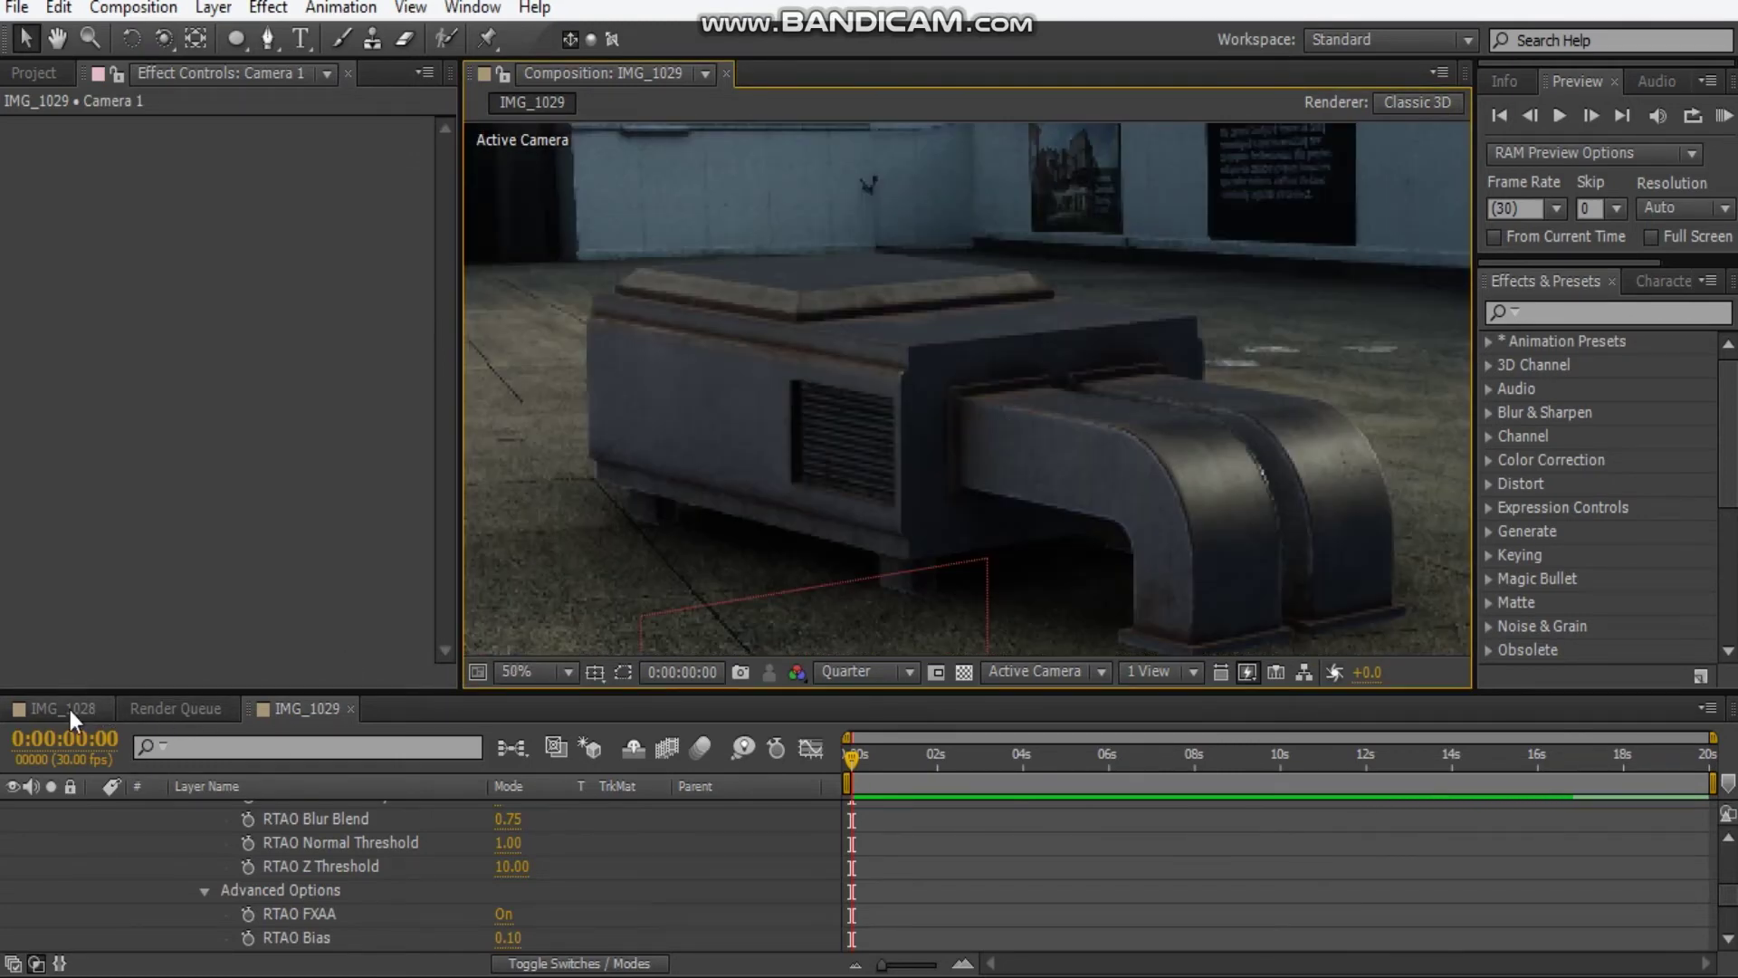
Set the E3D Output Show option to Ambient Occlusion to inspect the pass
scroll(256, 877, "up", 15)
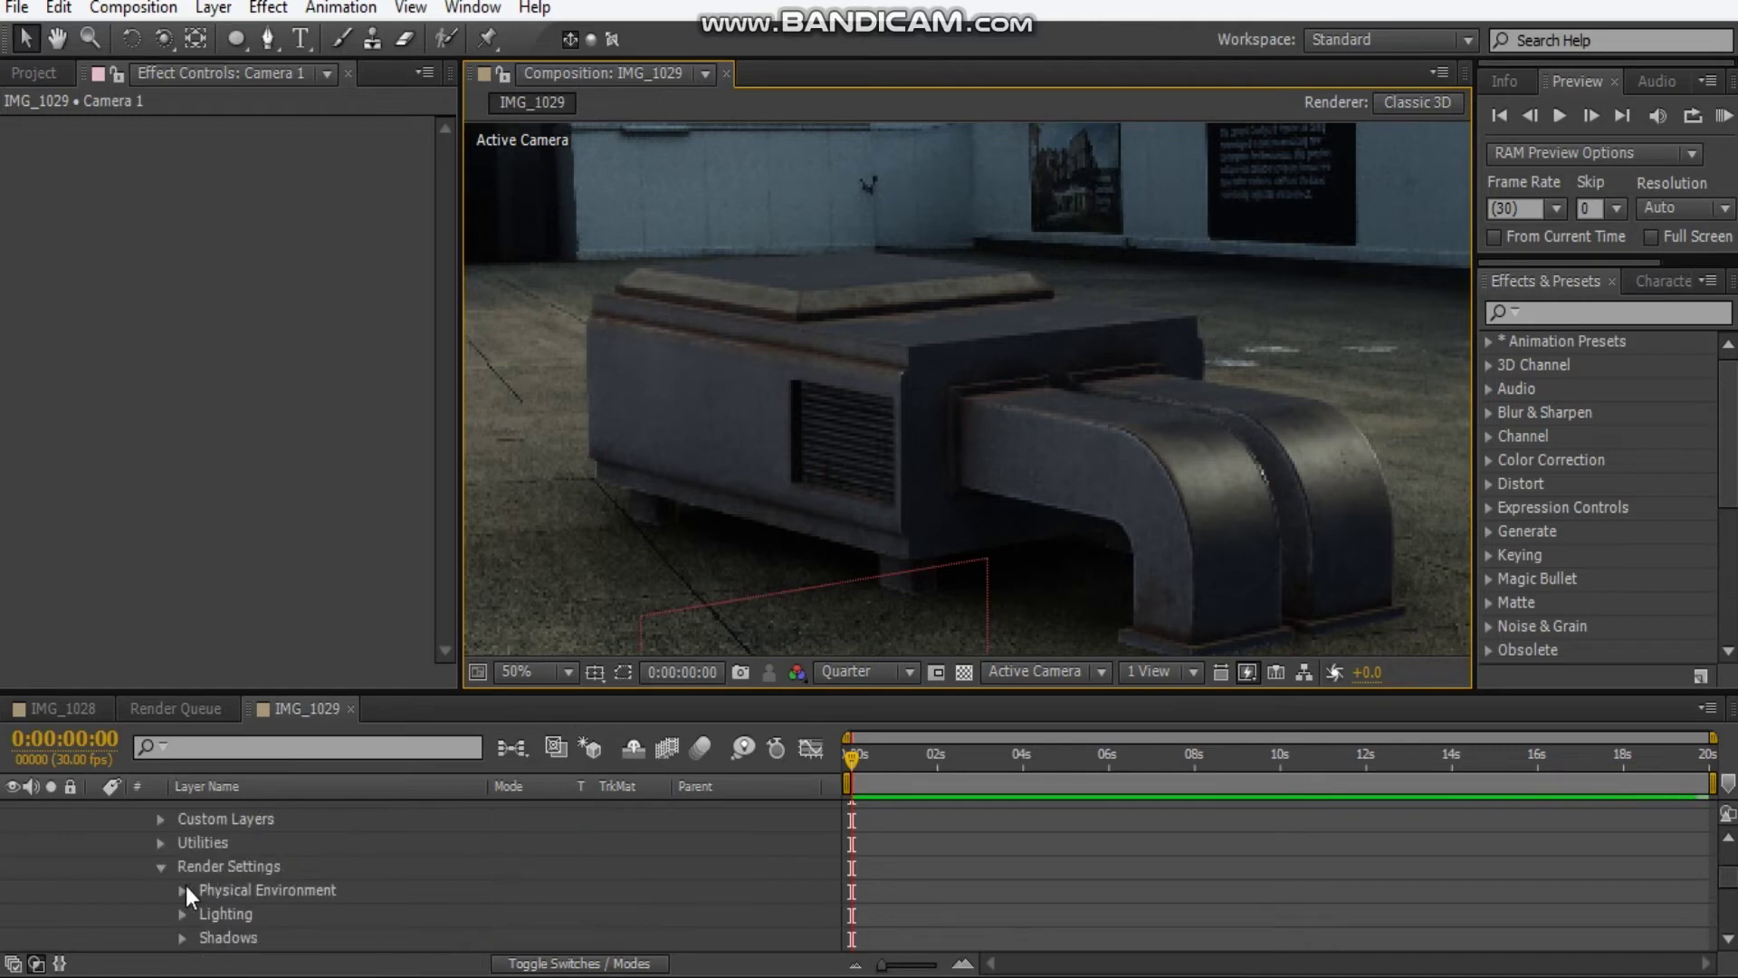
left_click(95, 906)
scroll(1056, 451, "down", 2)
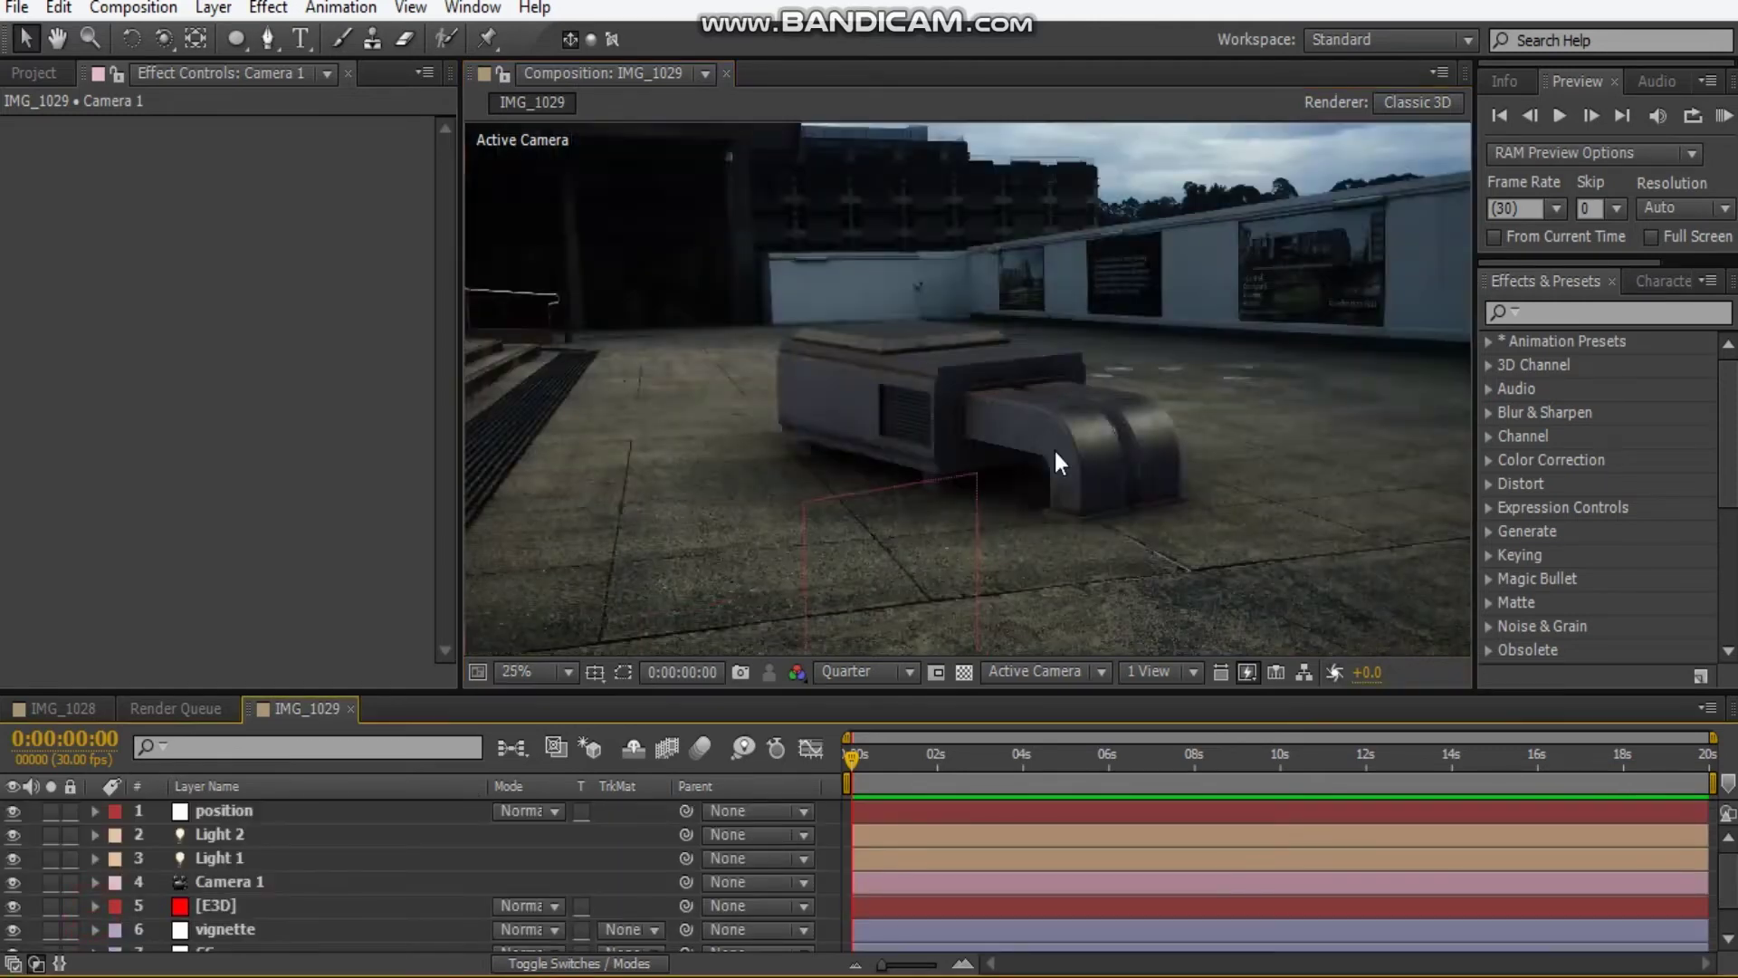
scroll(1055, 451, "up", 2)
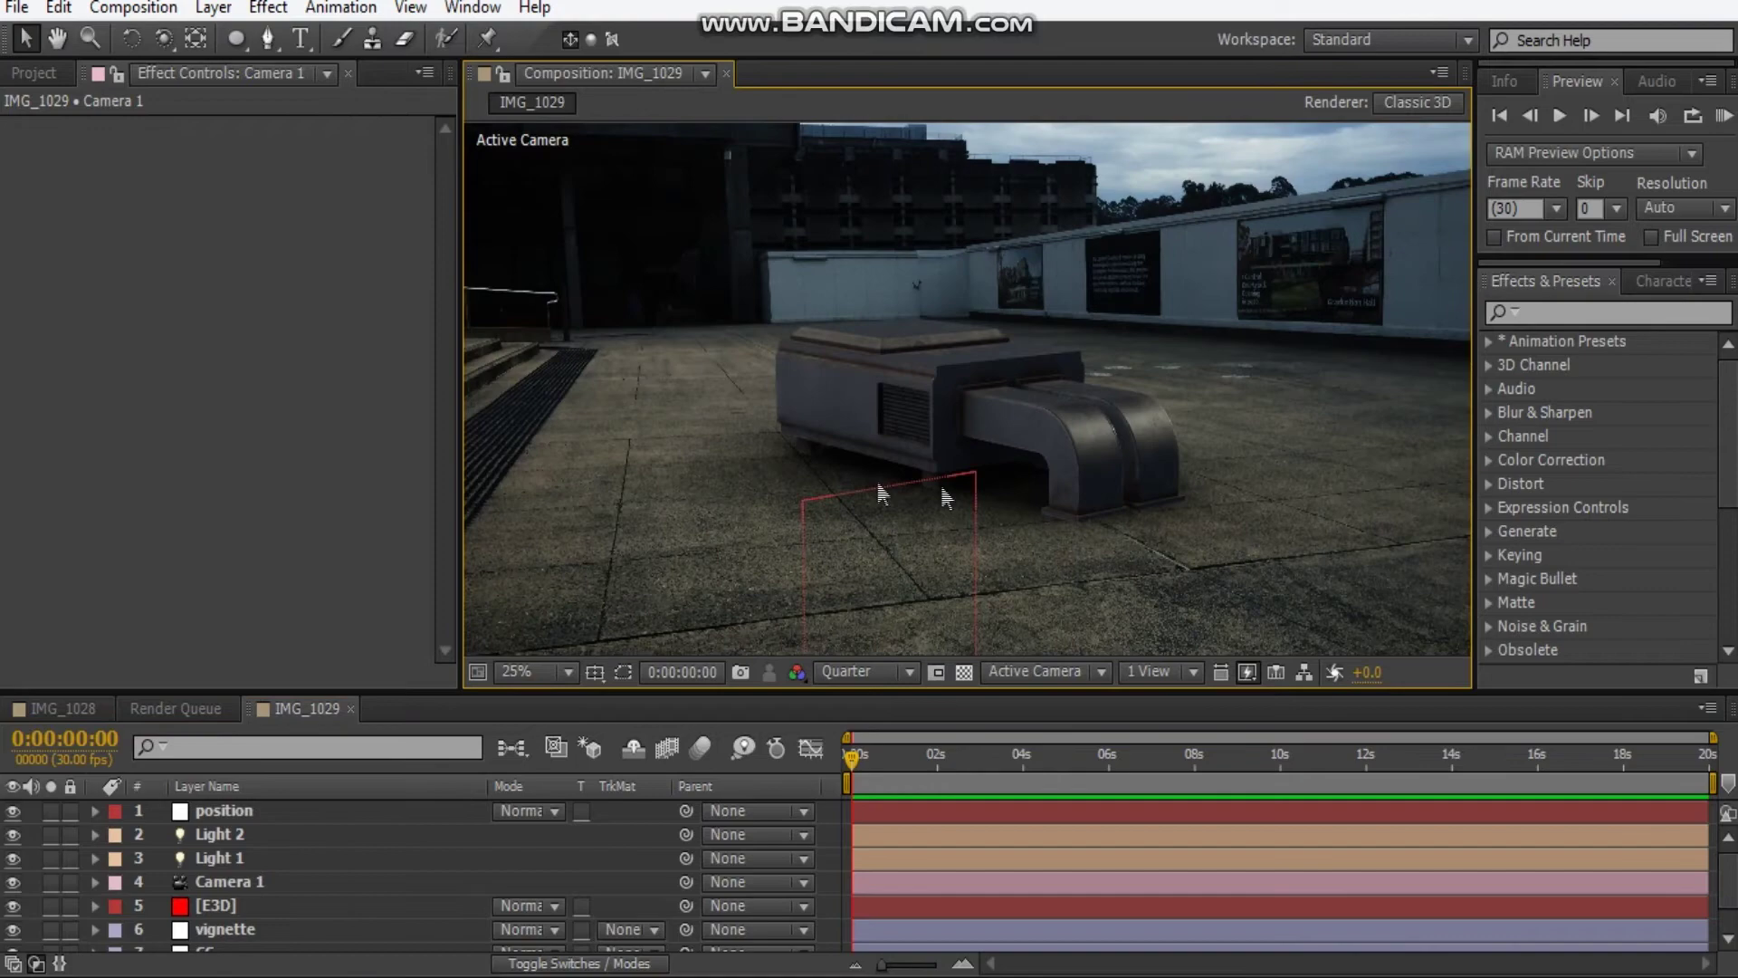
left_click(215, 905)
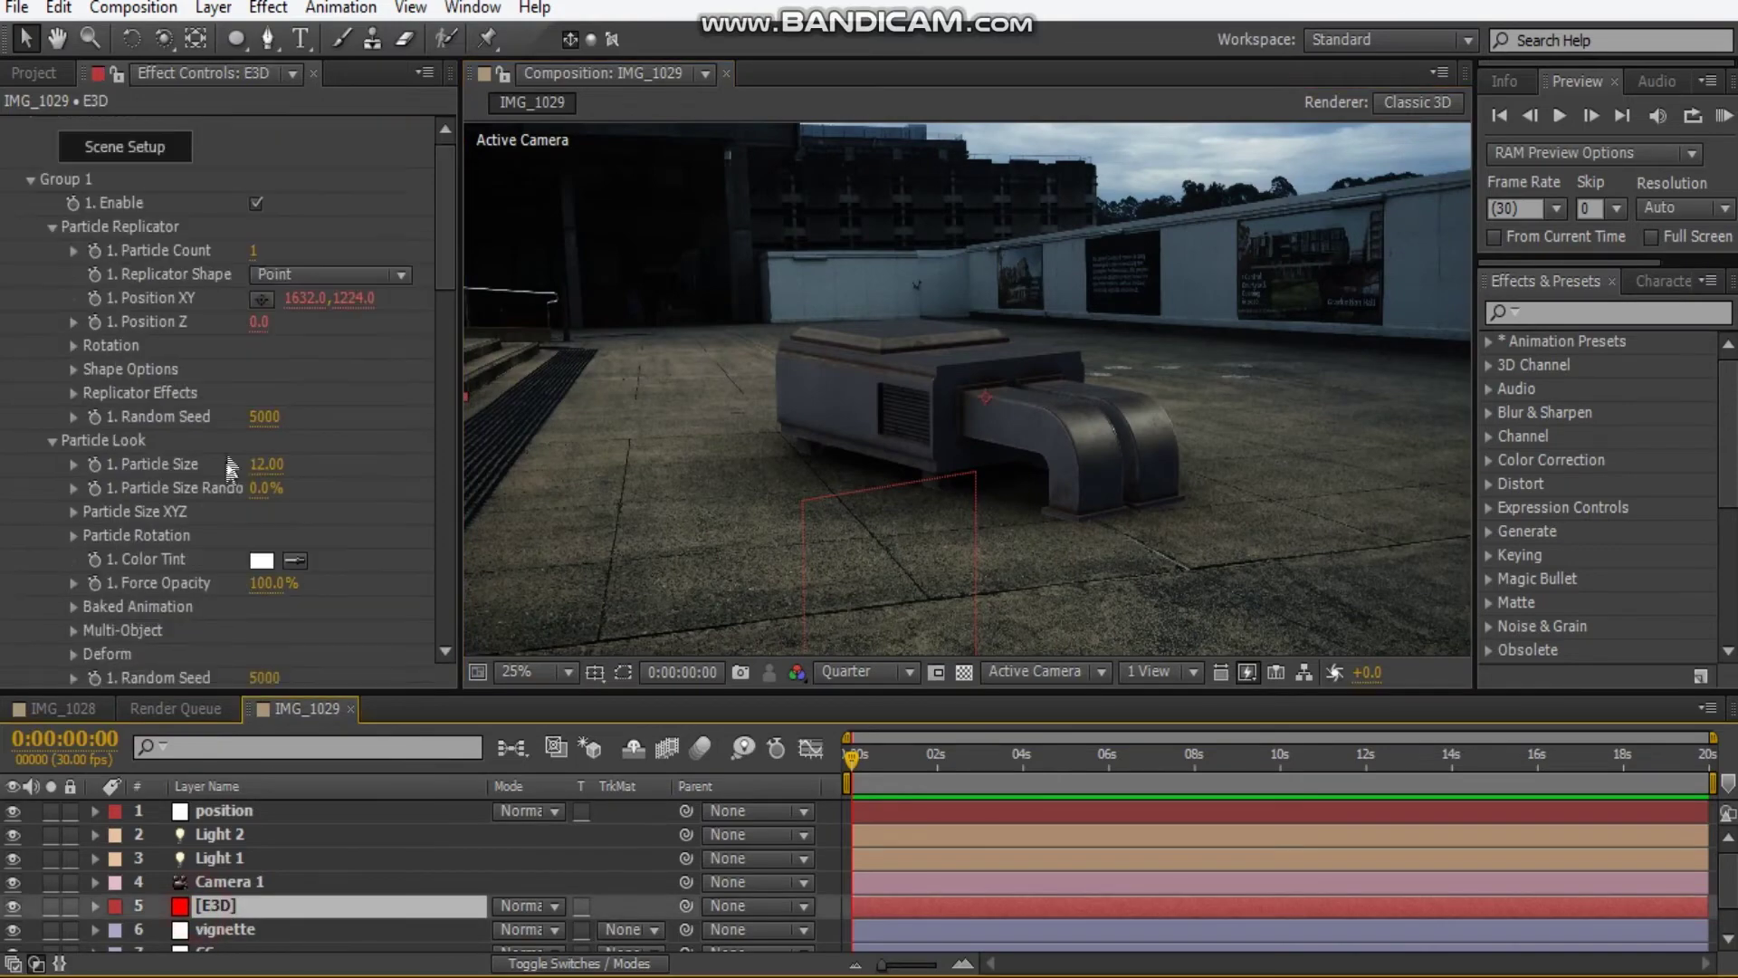
scroll(285, 600, "down", 10)
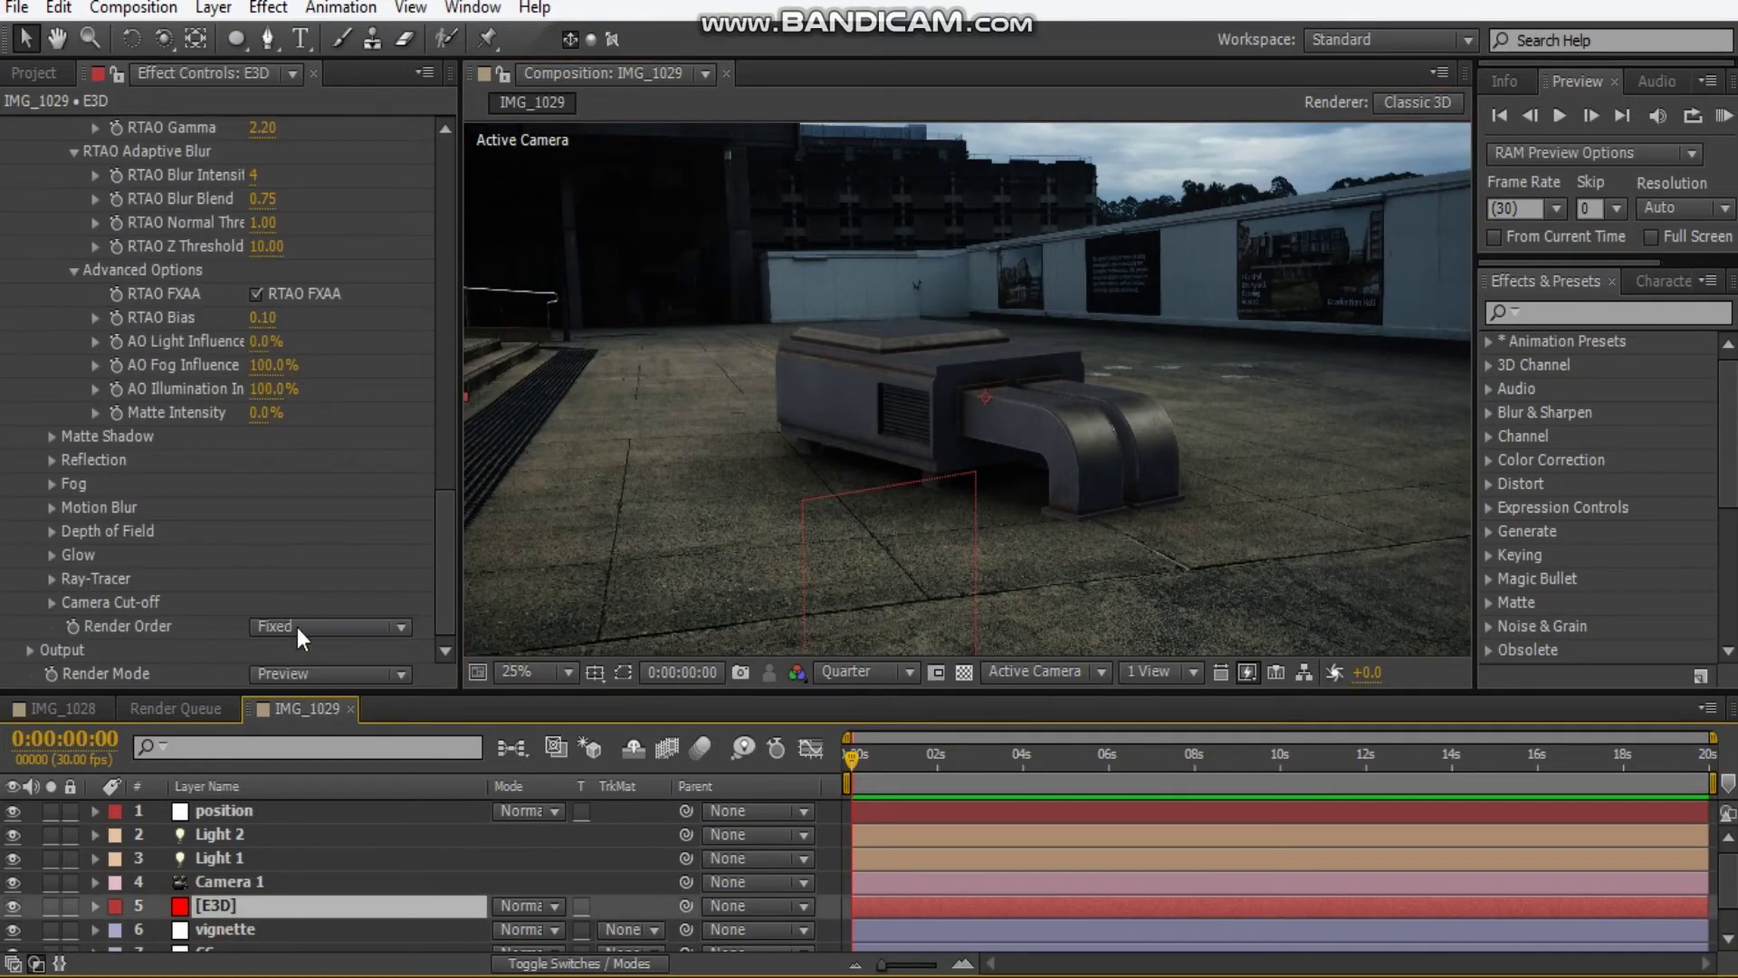
left_click(28, 651)
scroll(226, 544, "down", 5)
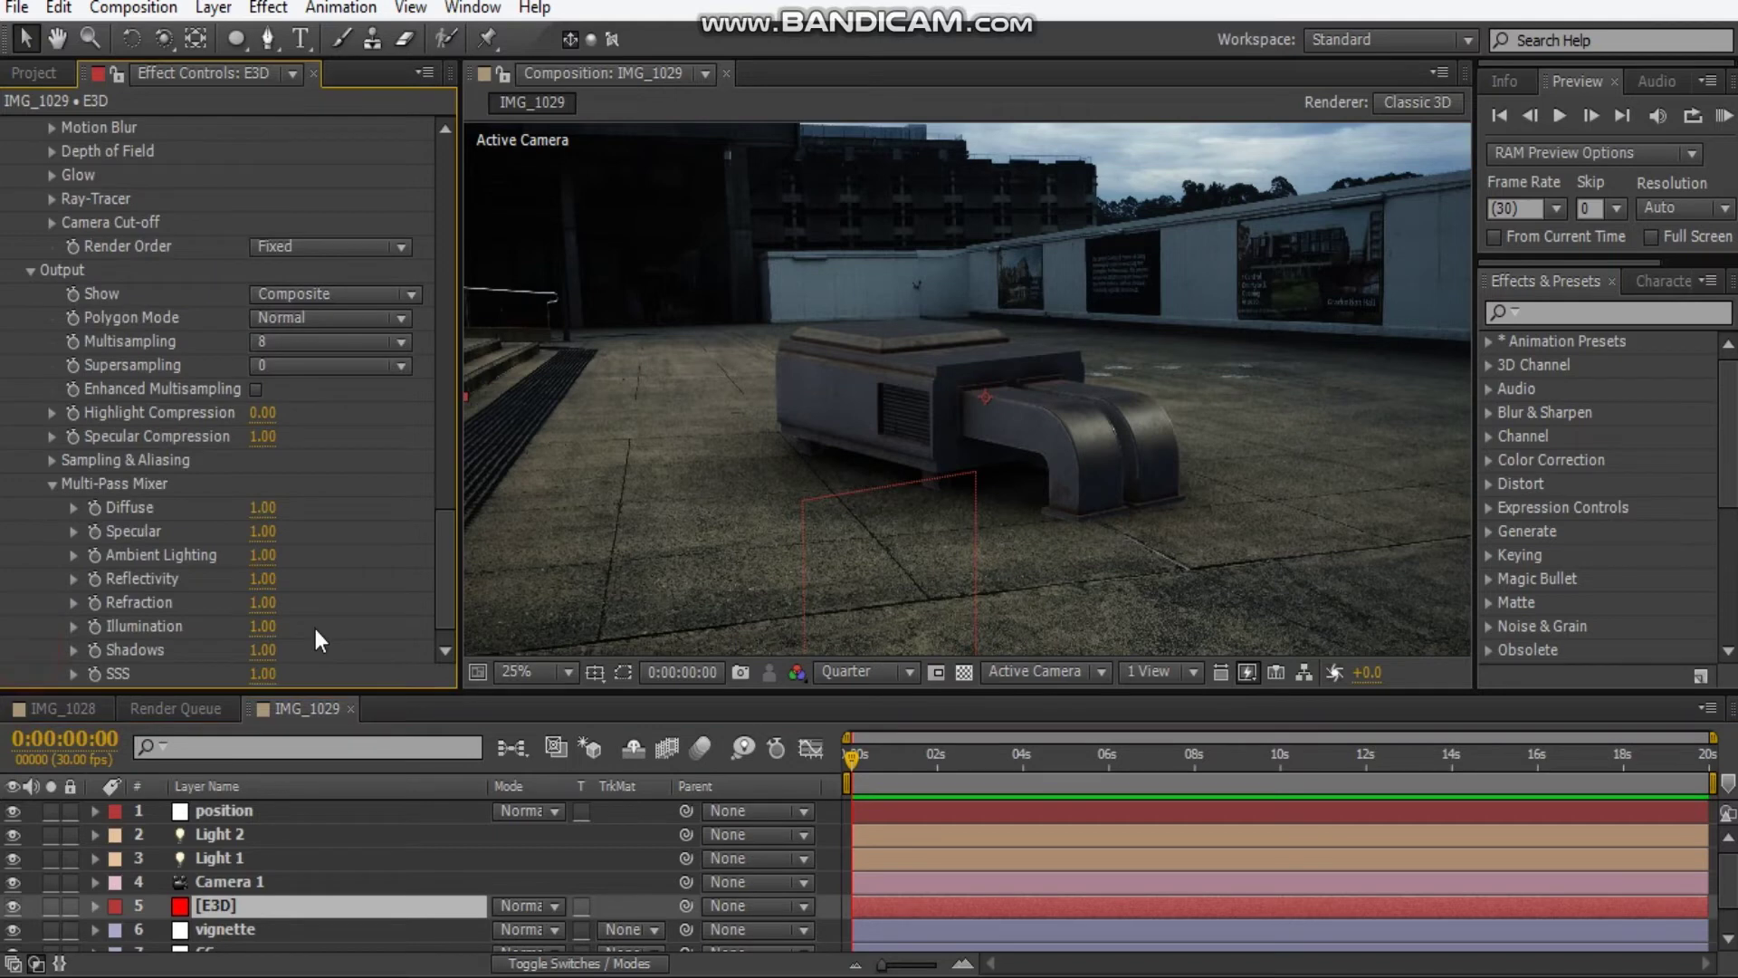
left_click(284, 303)
left_click(358, 453)
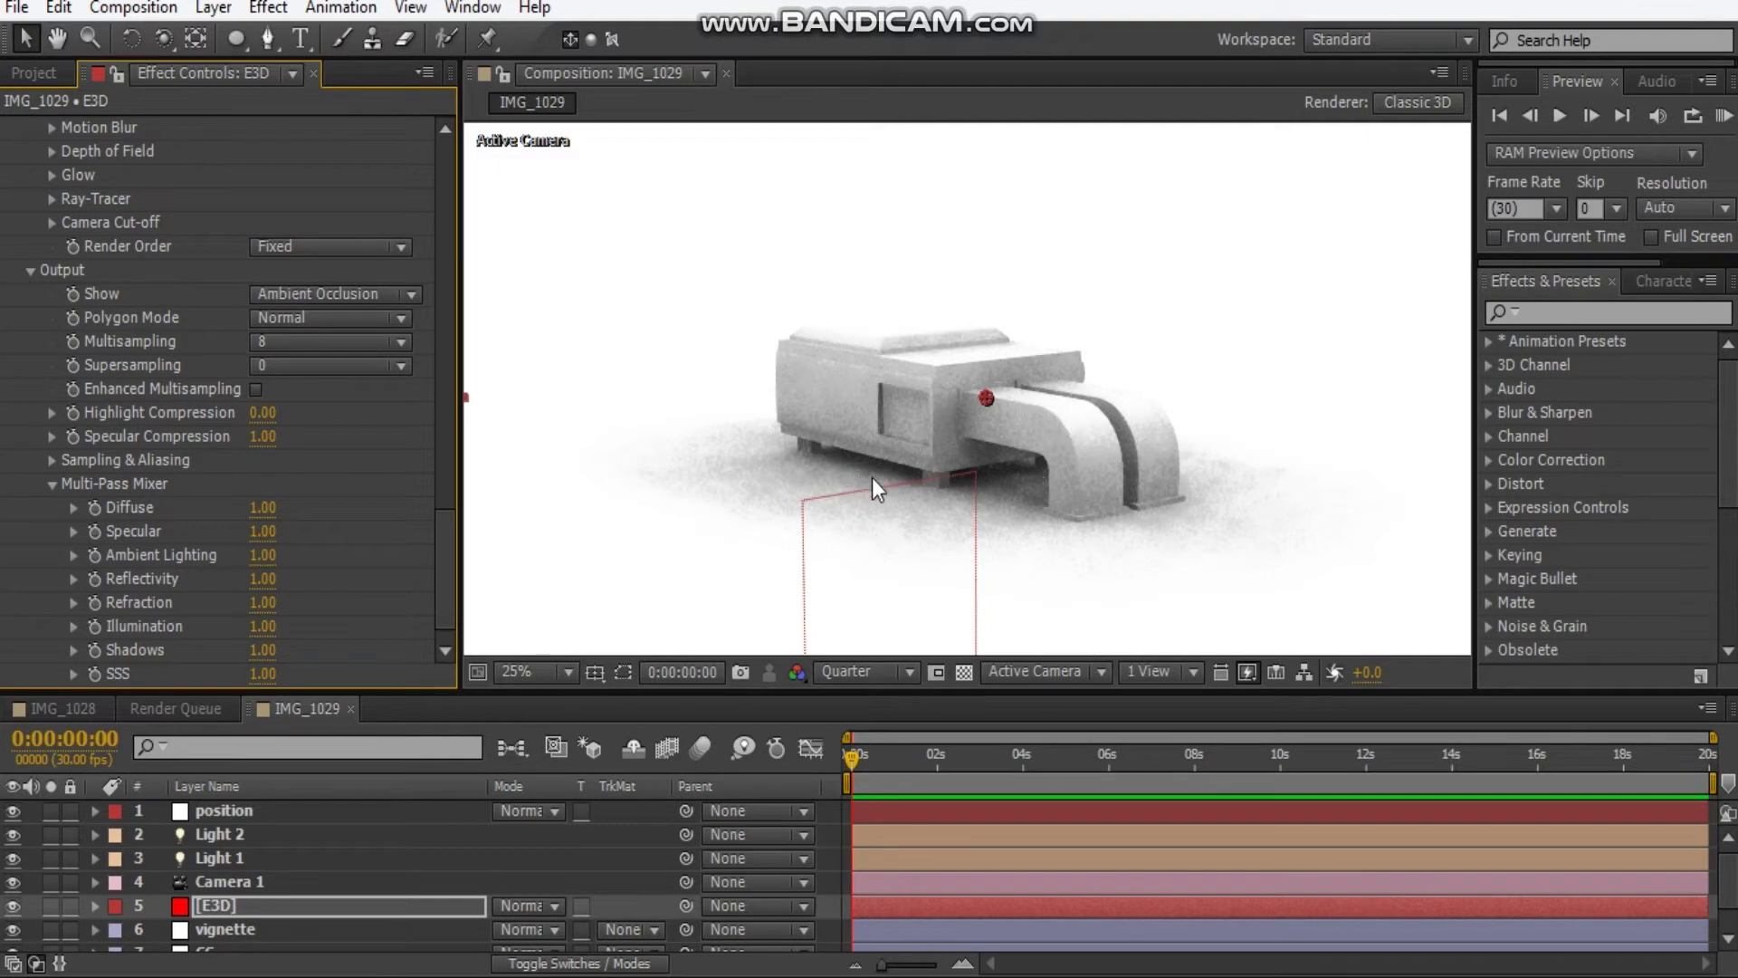
Switch the Element output Show option back to Composite
left_click(360, 292)
left_click(350, 328)
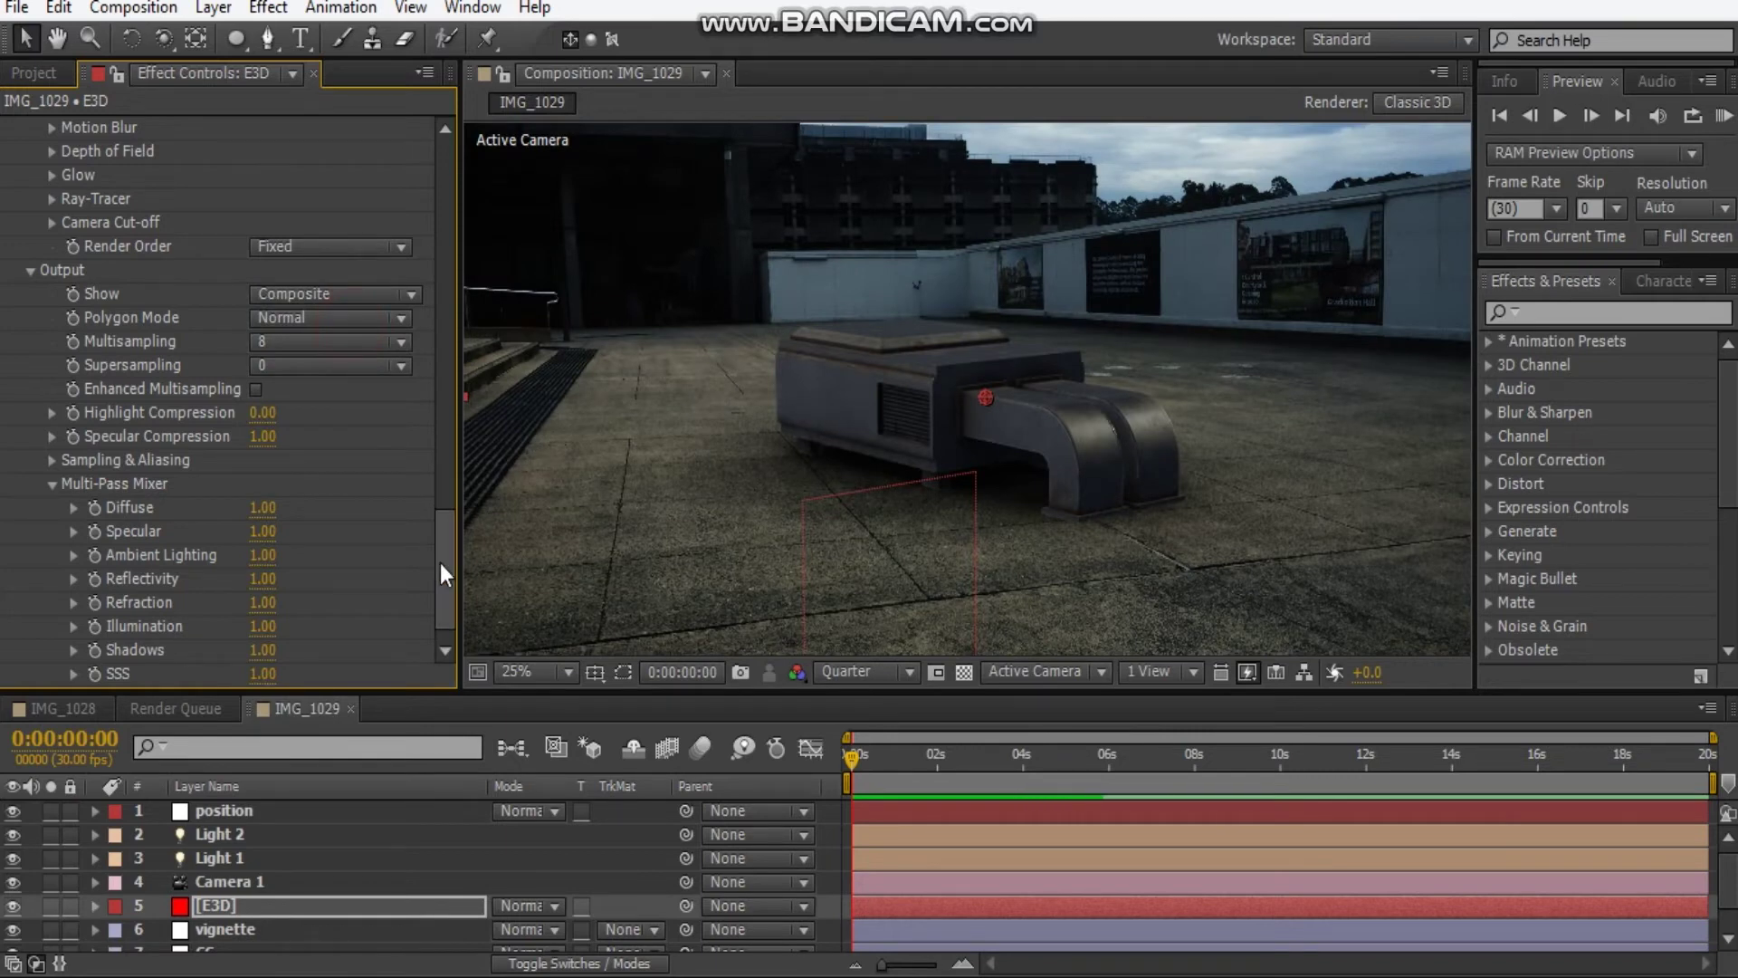
left_click_drag(449, 540, 454, 475)
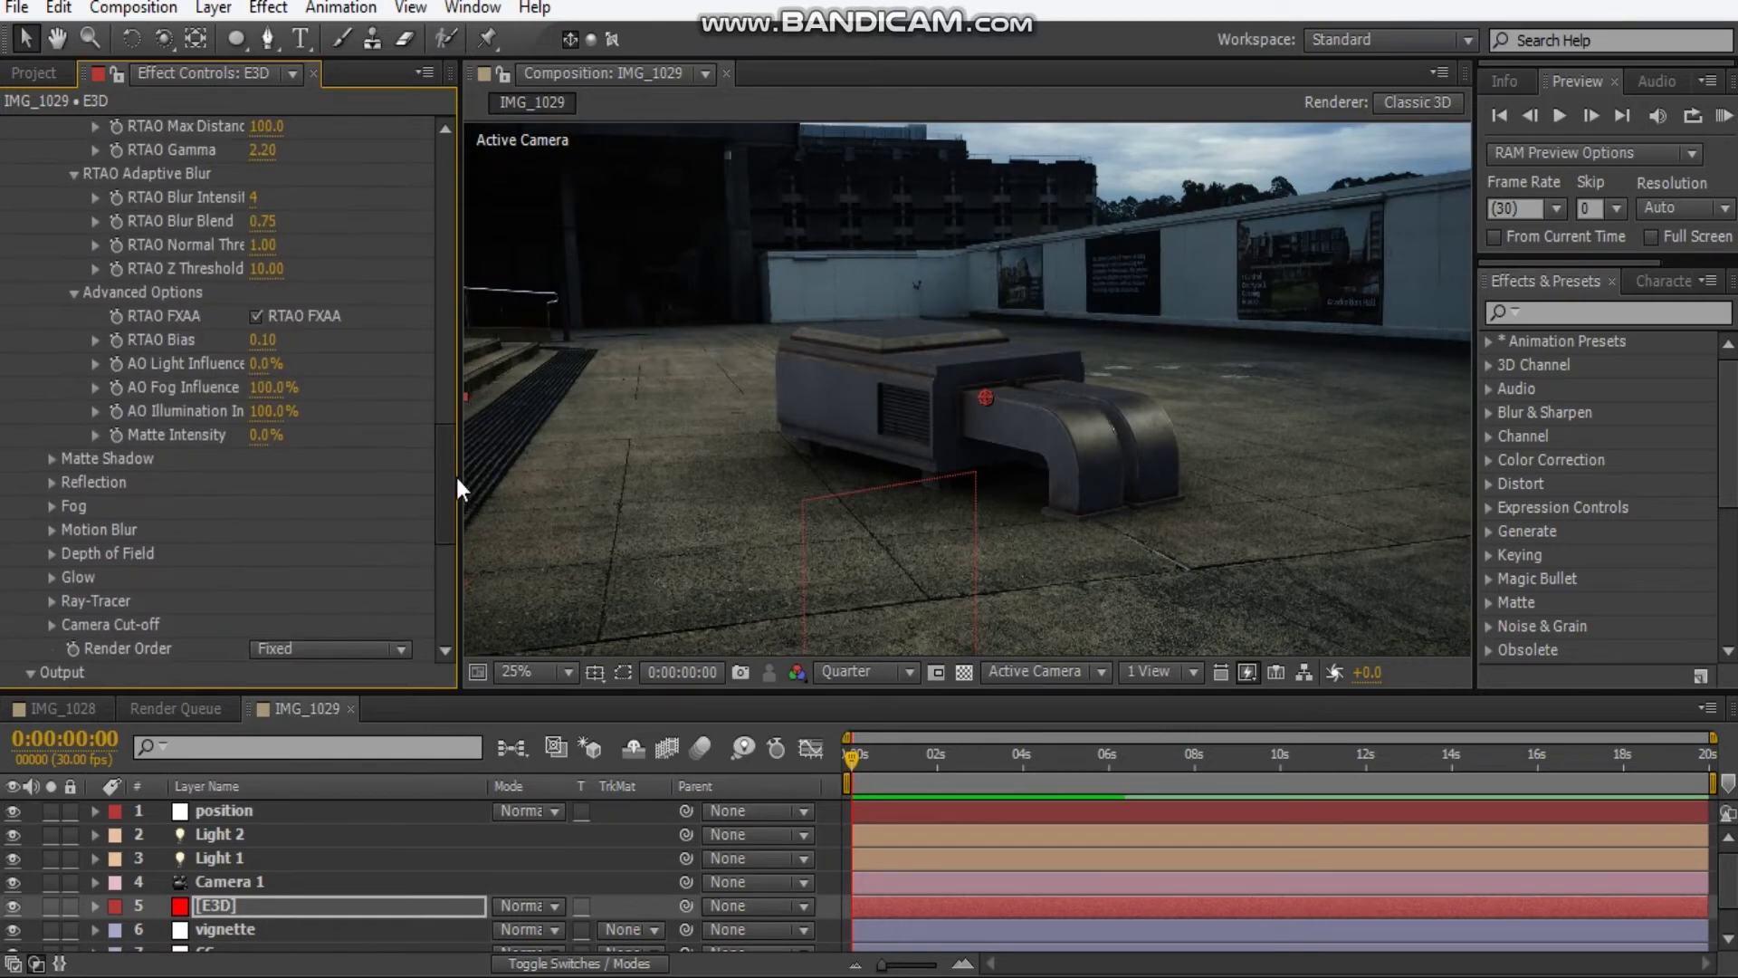
Drag the position null along the X axis to slide the duct right across the rooftop
left_click(31, 673)
scroll(992, 420, "down", 1)
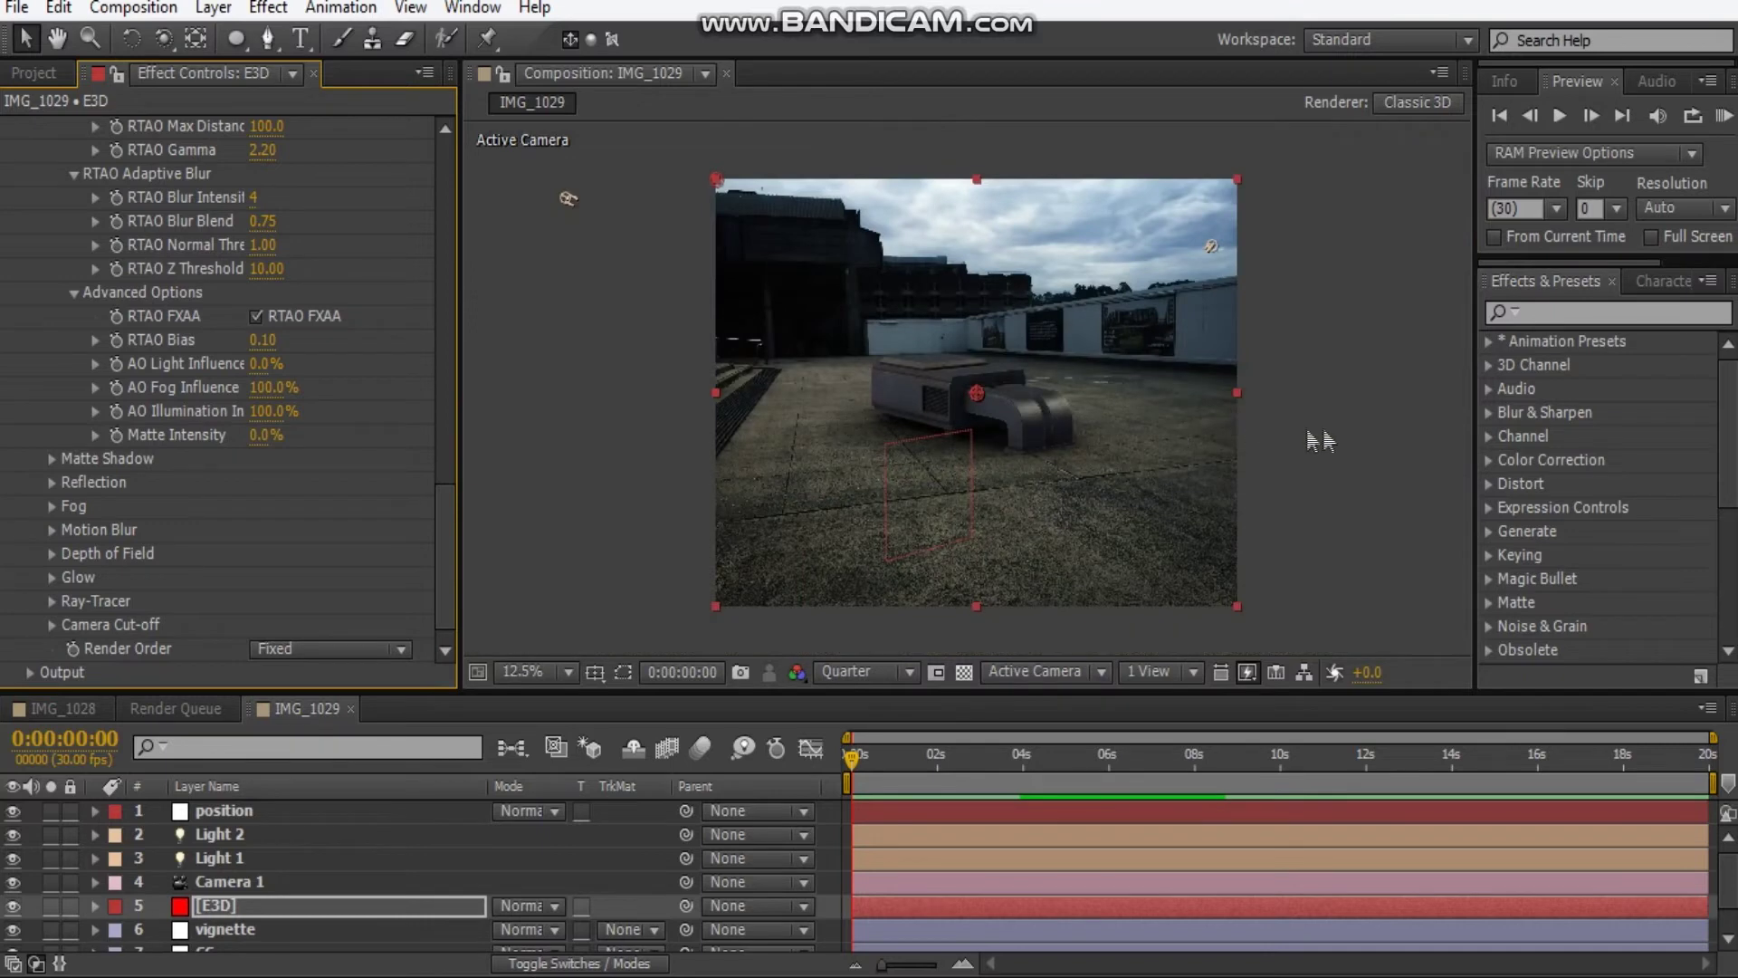
scroll(964, 411, "up", 1)
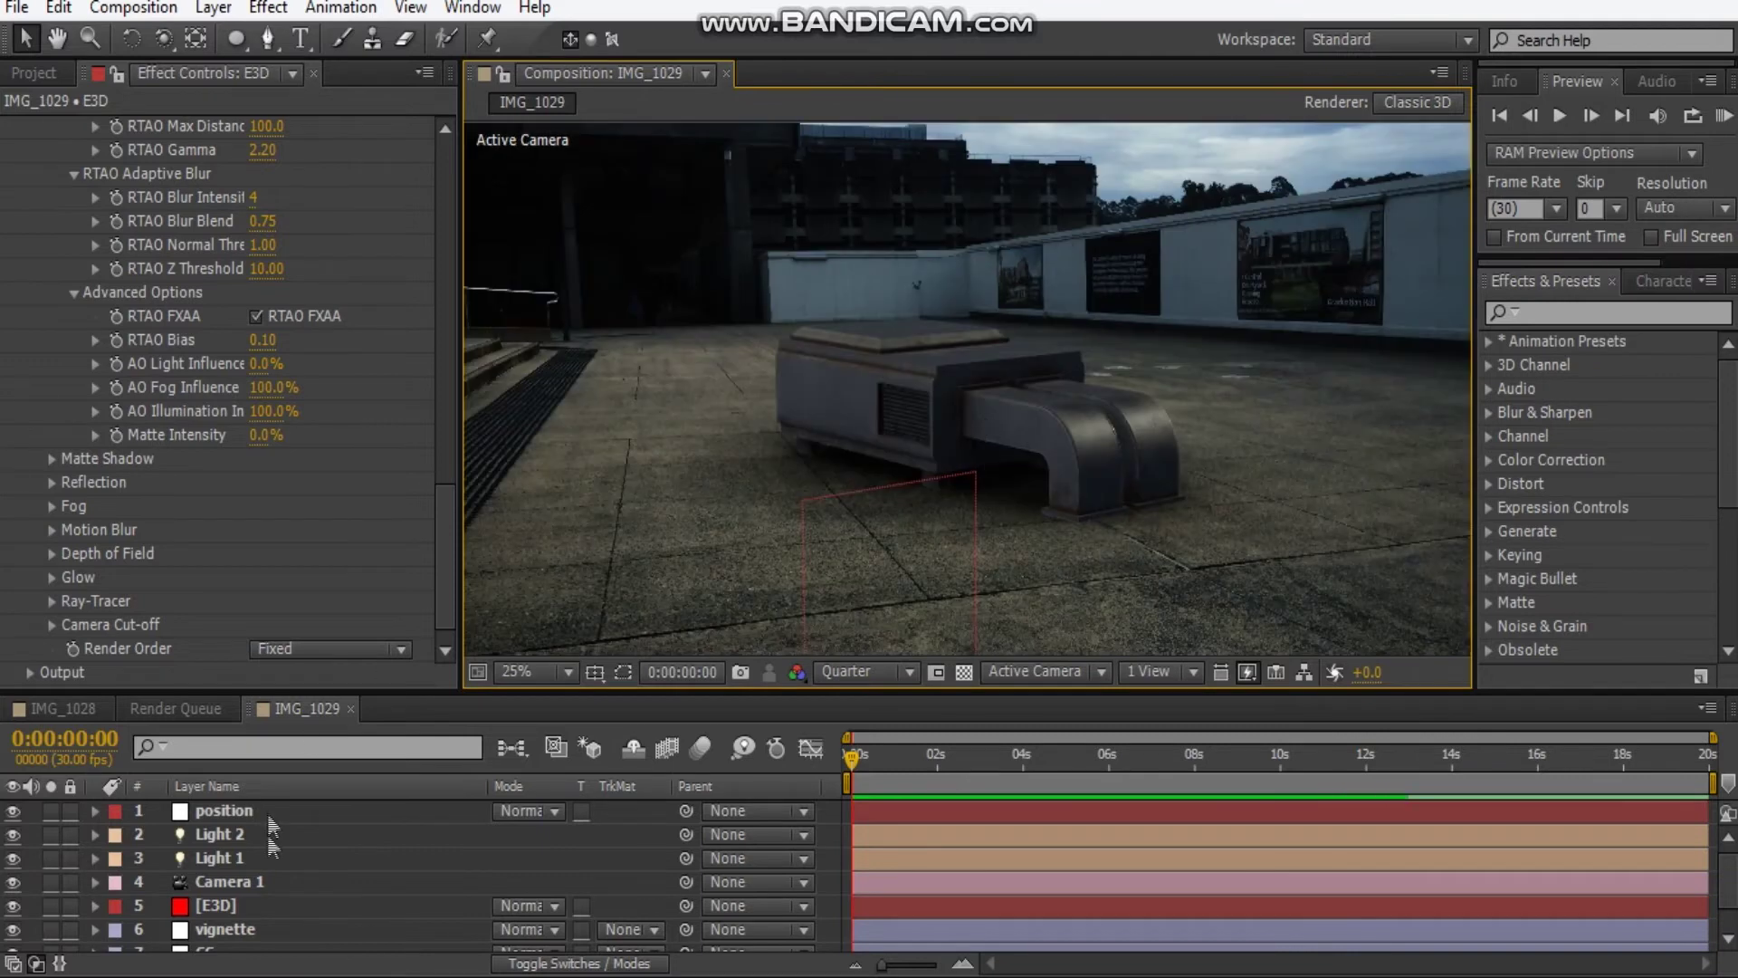
left_click(222, 810)
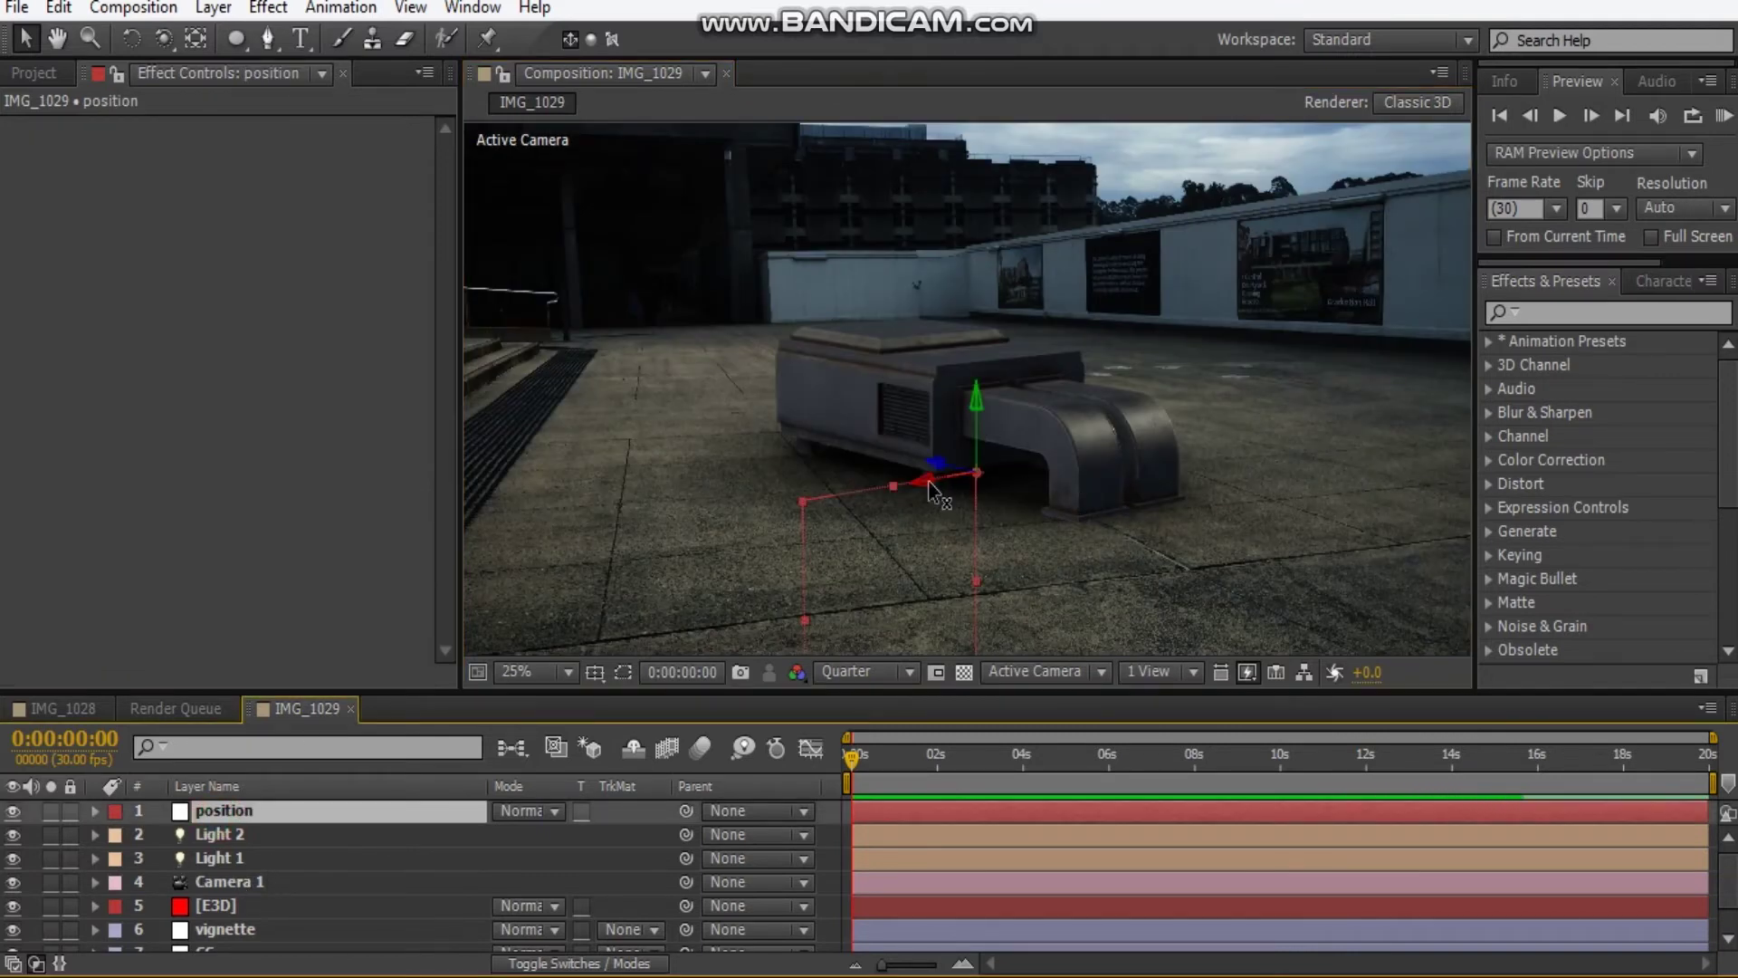
left_click_drag(932, 489, 1111, 463)
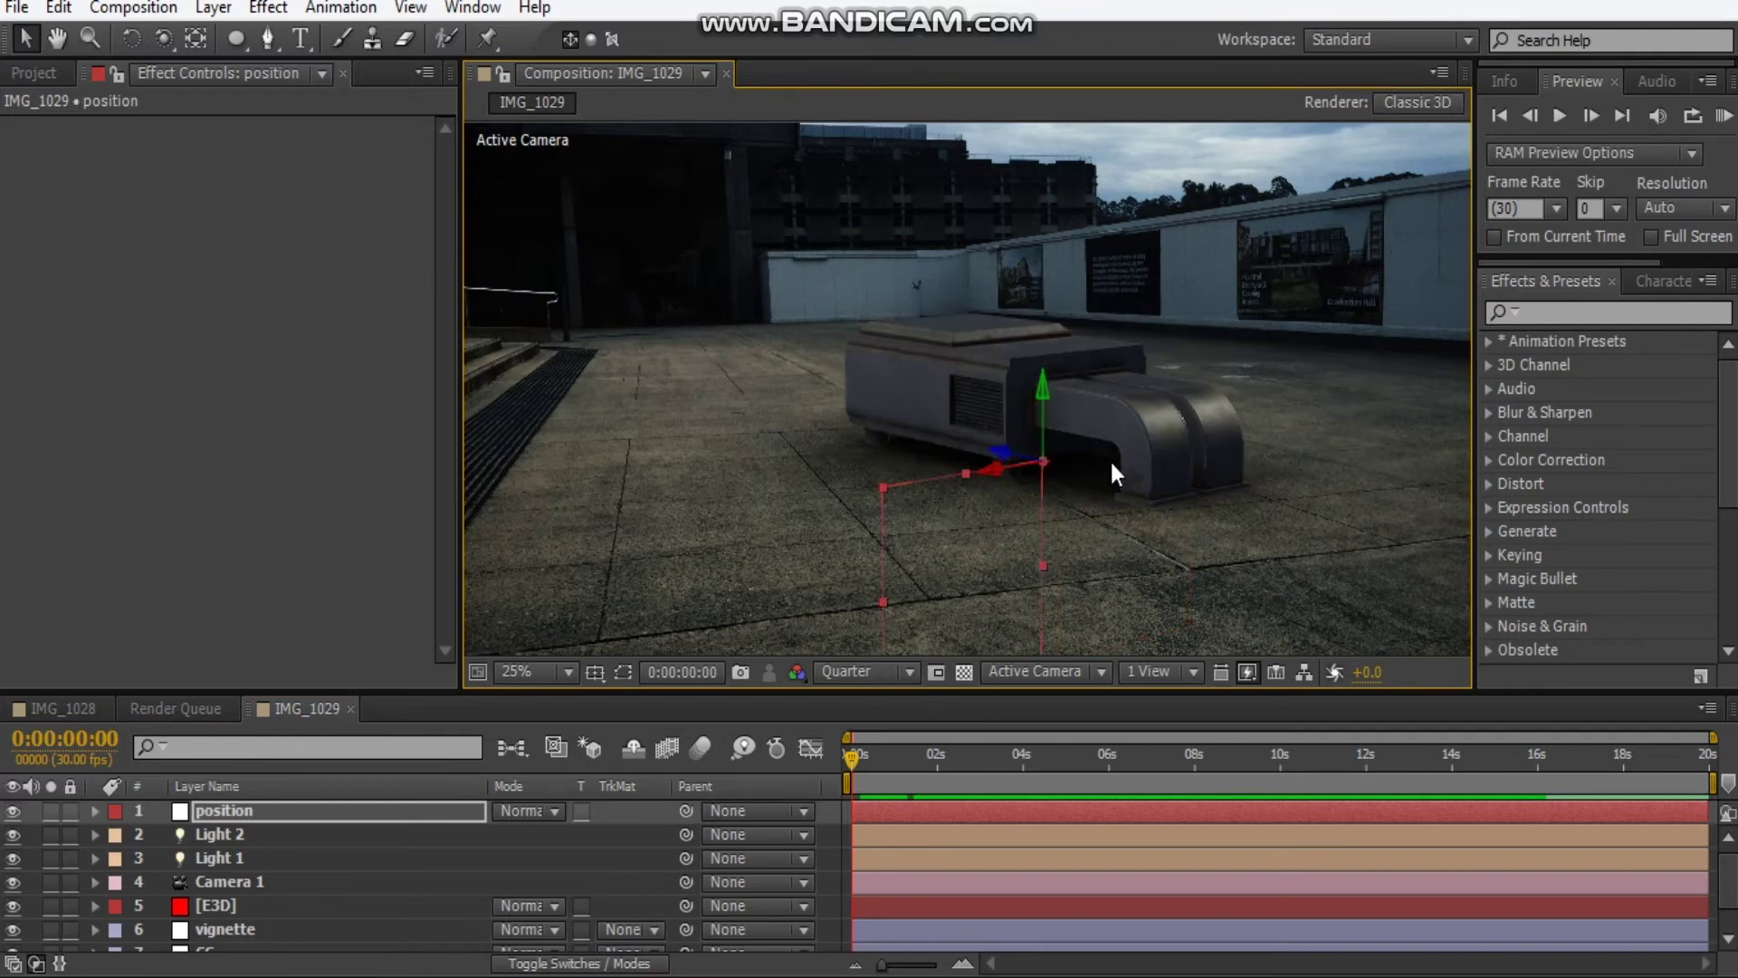
left_click(281, 885)
Give Camera 1 a focus distance of 660 and aperture of 60.3 pixels, Depth of Field off
key("a")
key("a")
scroll(324, 862, "down", 3)
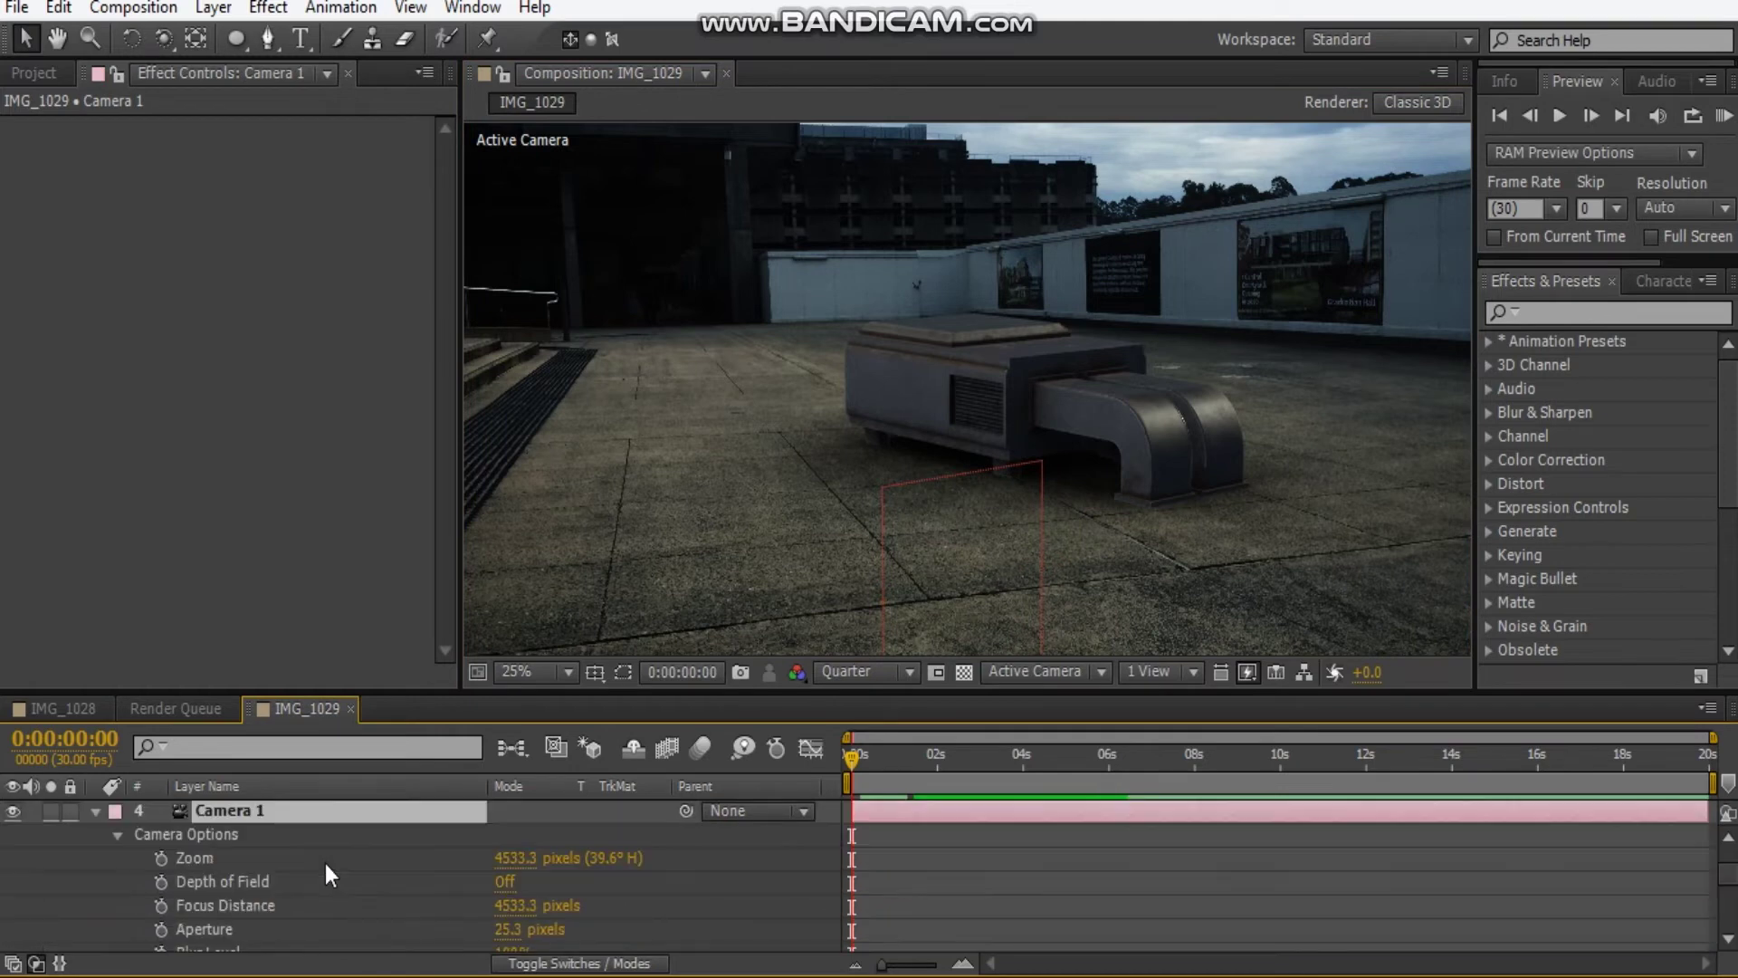
scroll(355, 887, "down", 1)
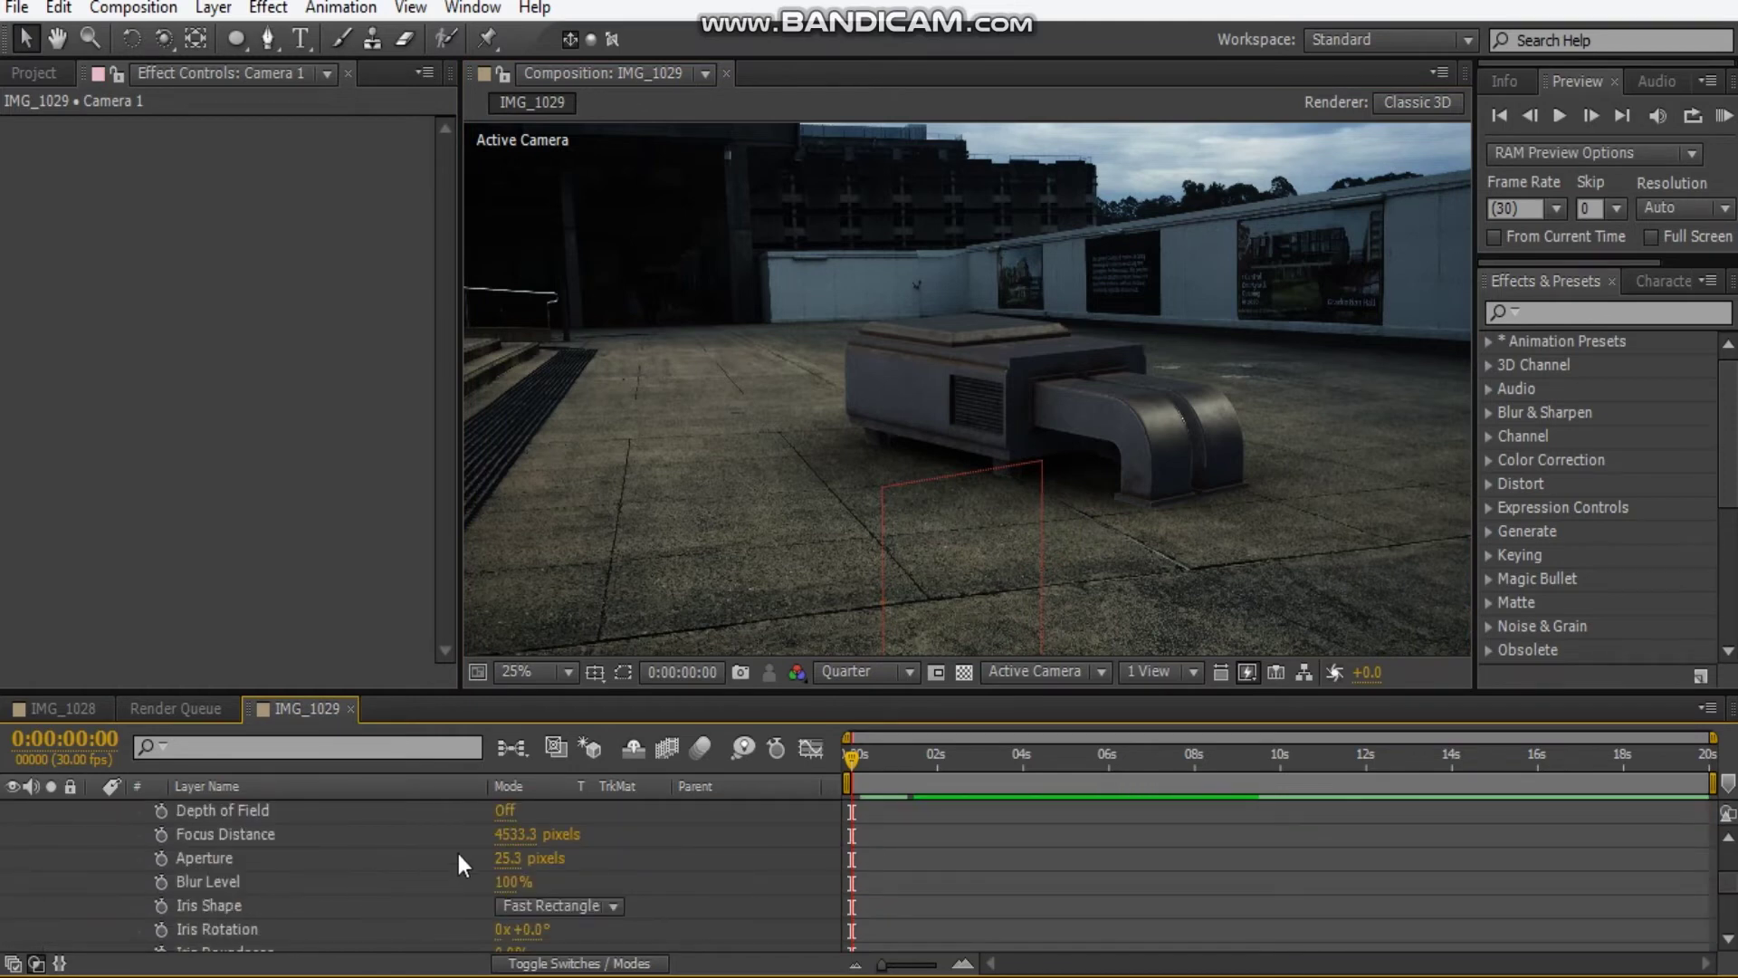
left_click(504, 810)
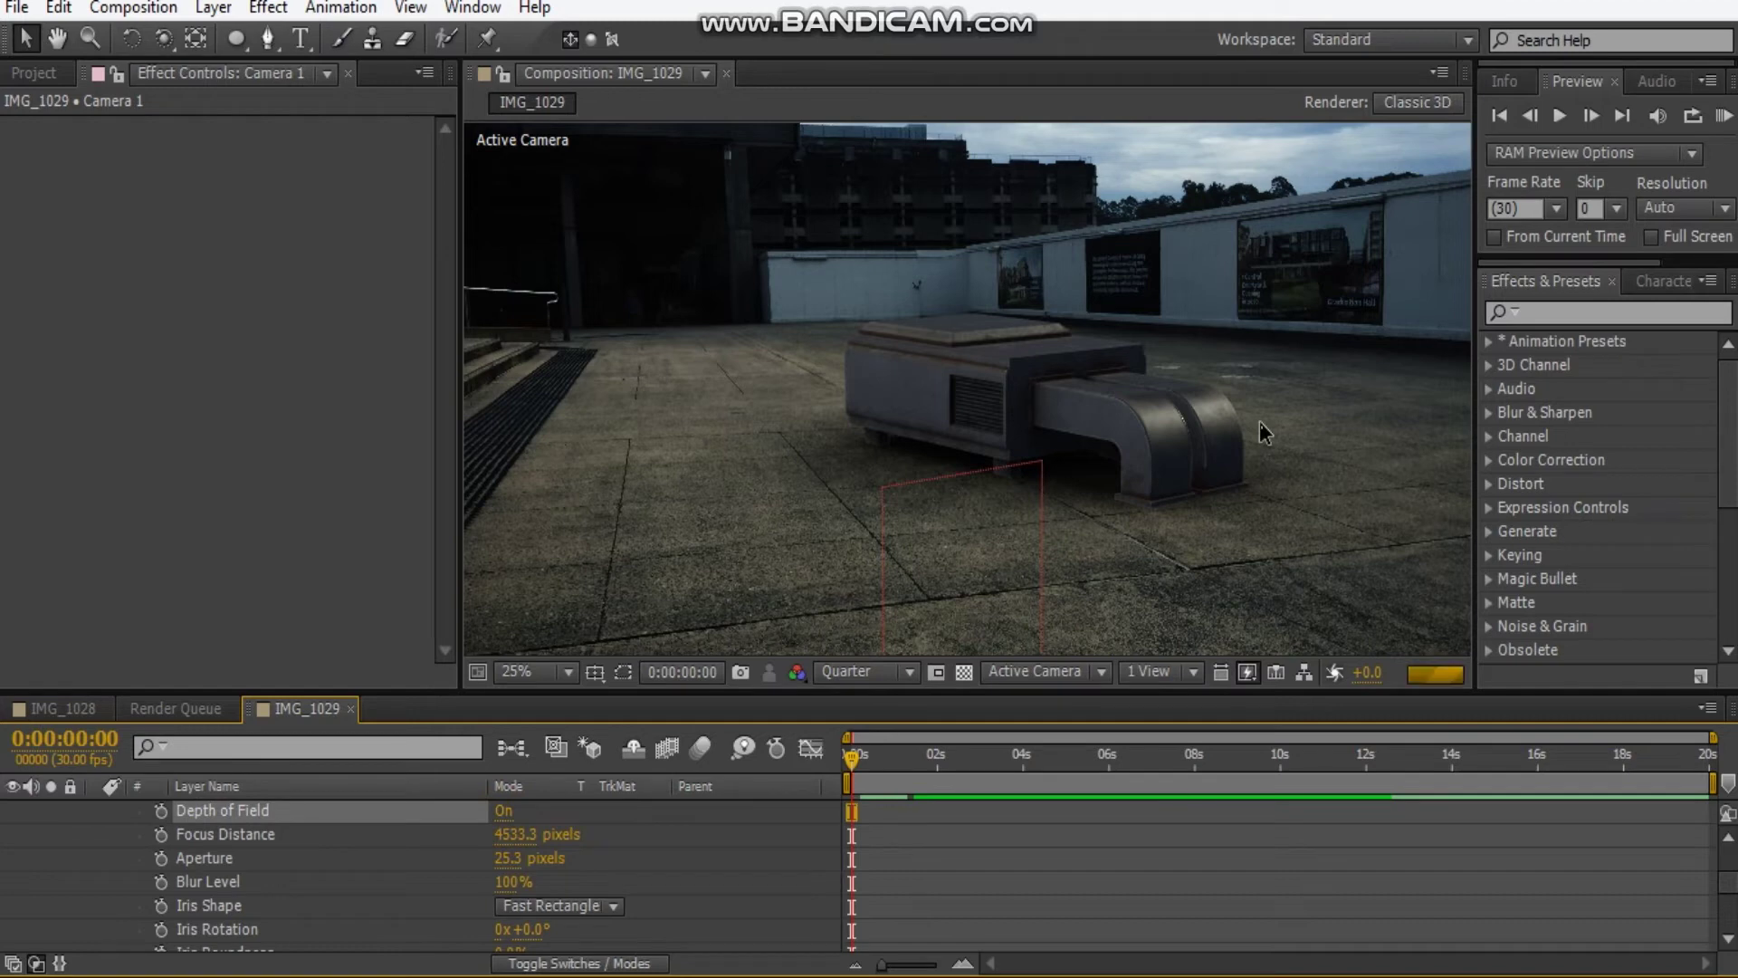
left_click_drag(521, 833, 6, 847)
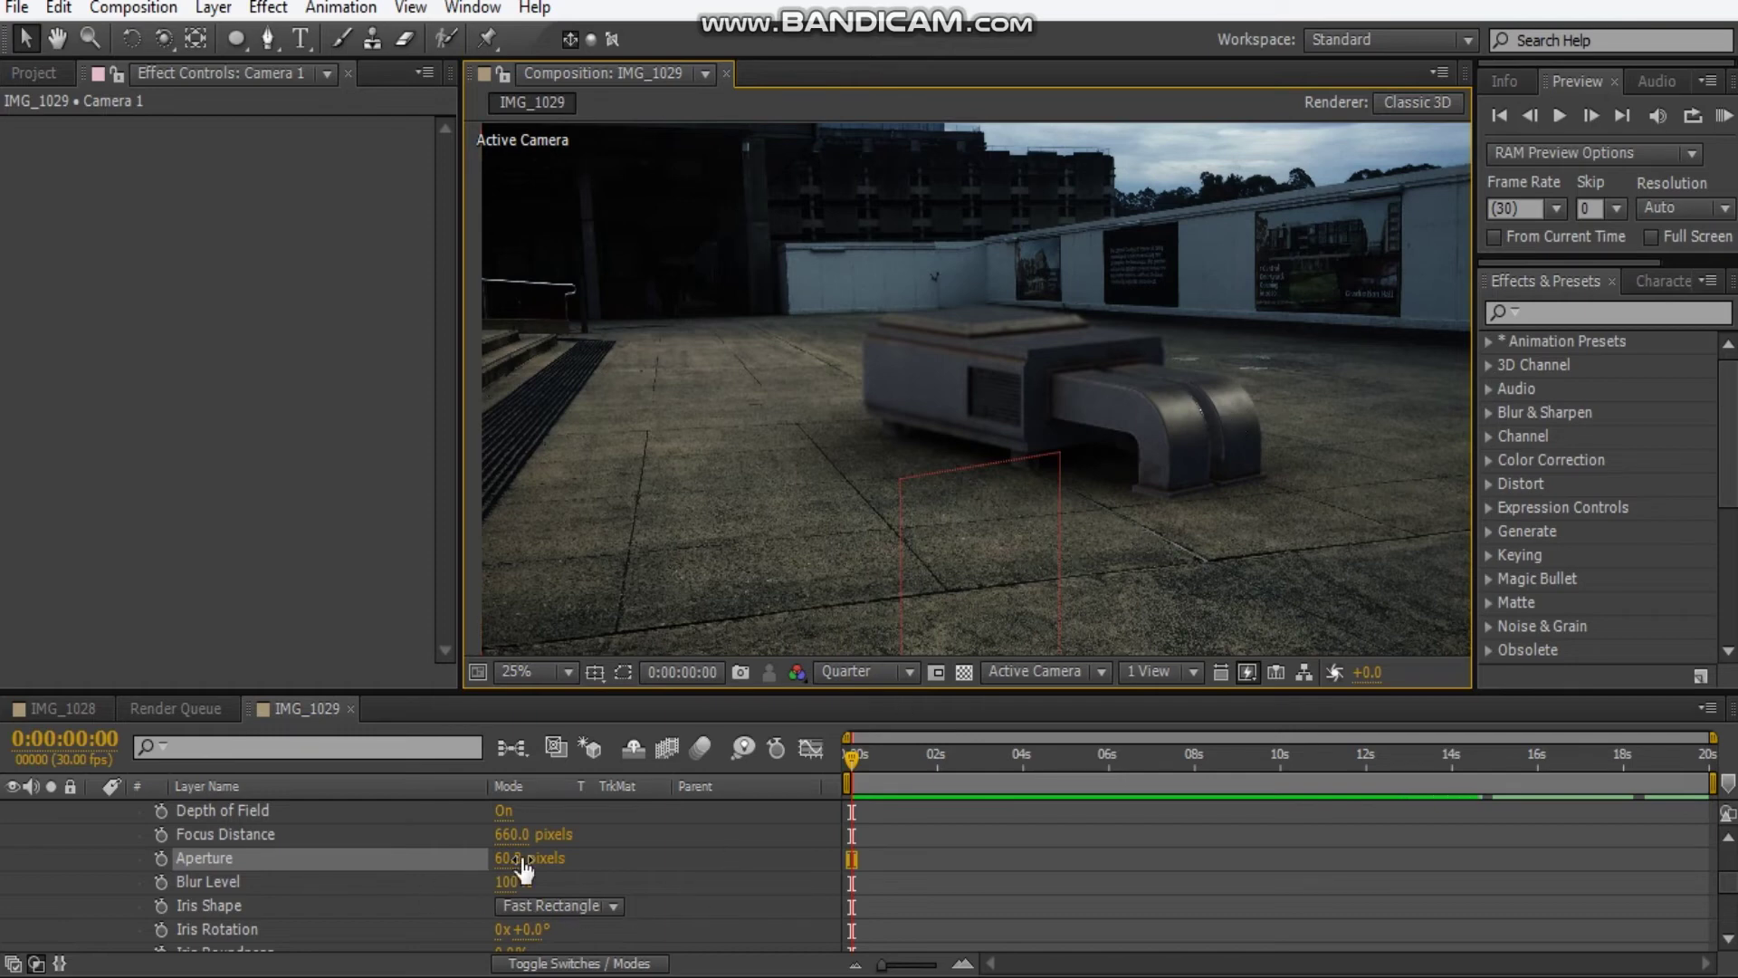
scroll(465, 892, "up", 2)
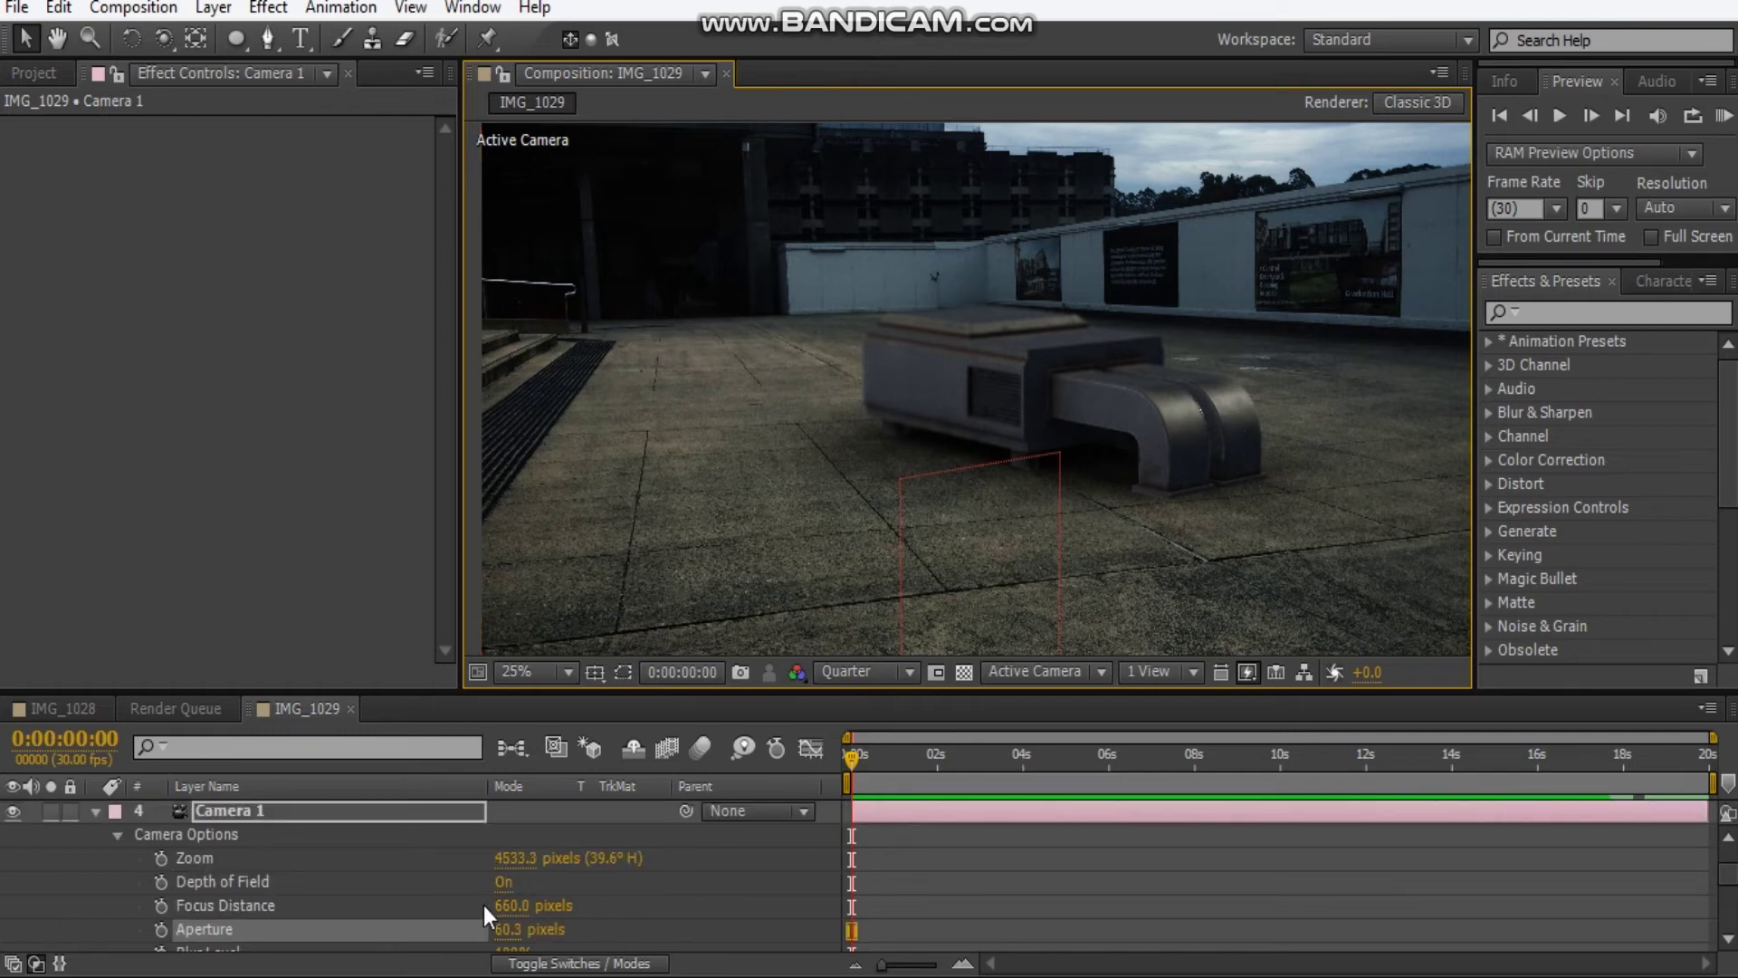
left_click(504, 883)
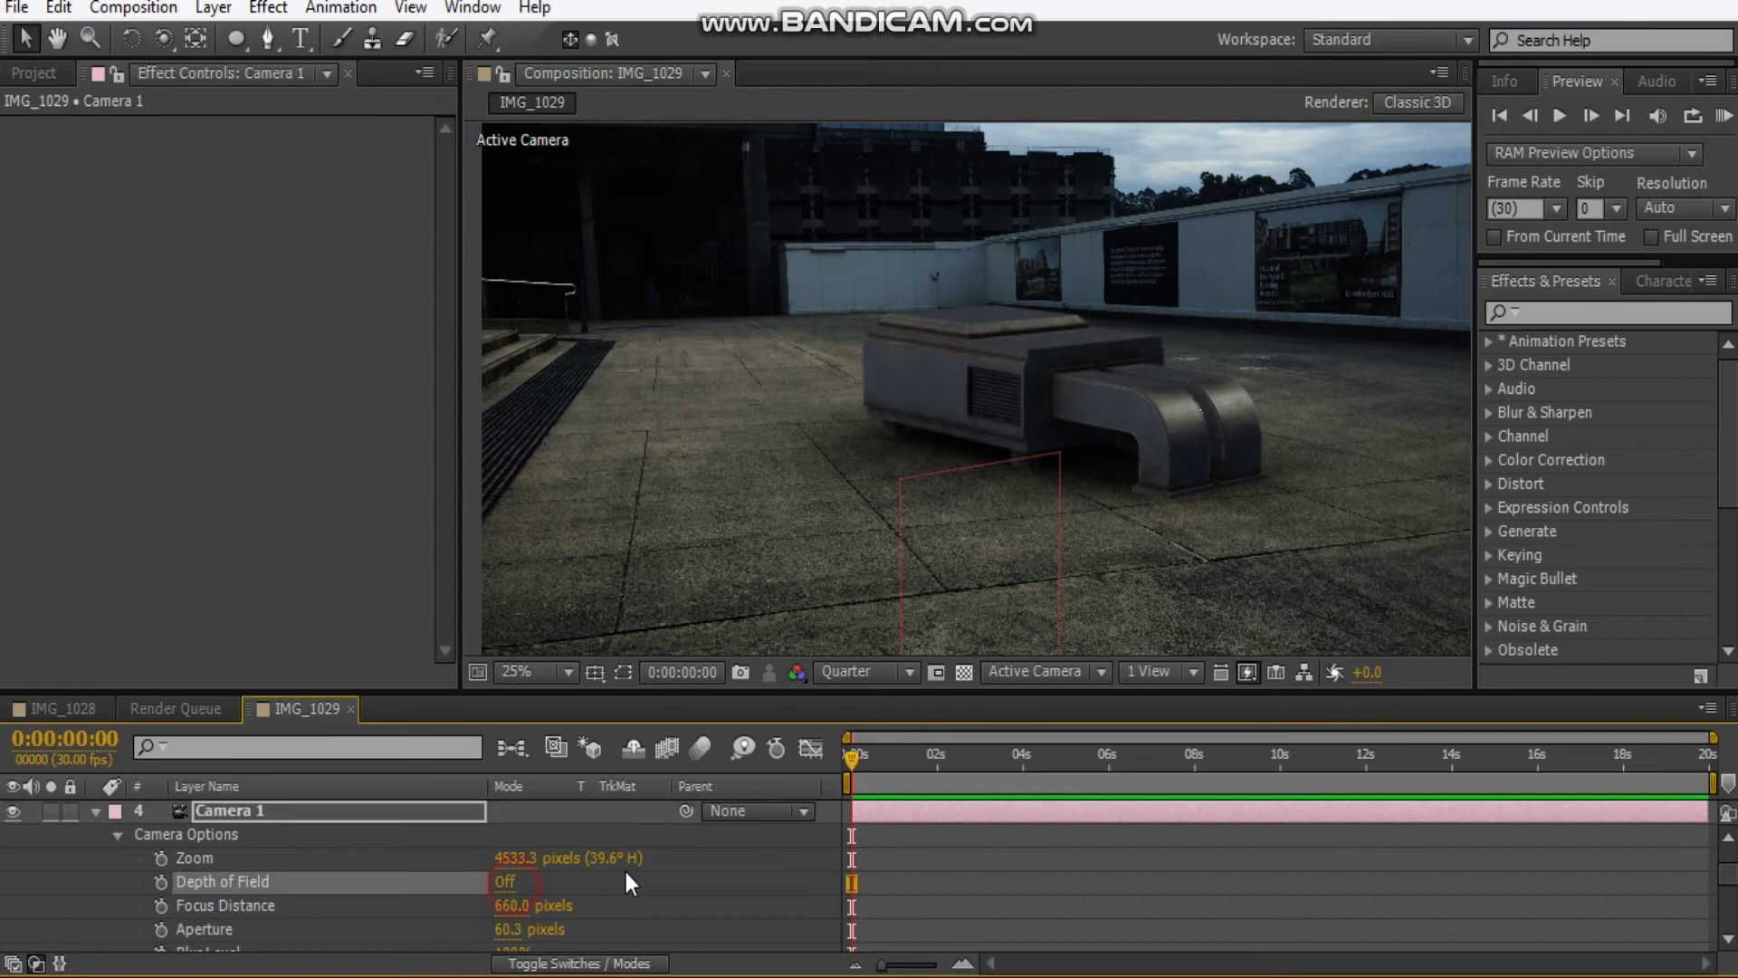
key("comma")
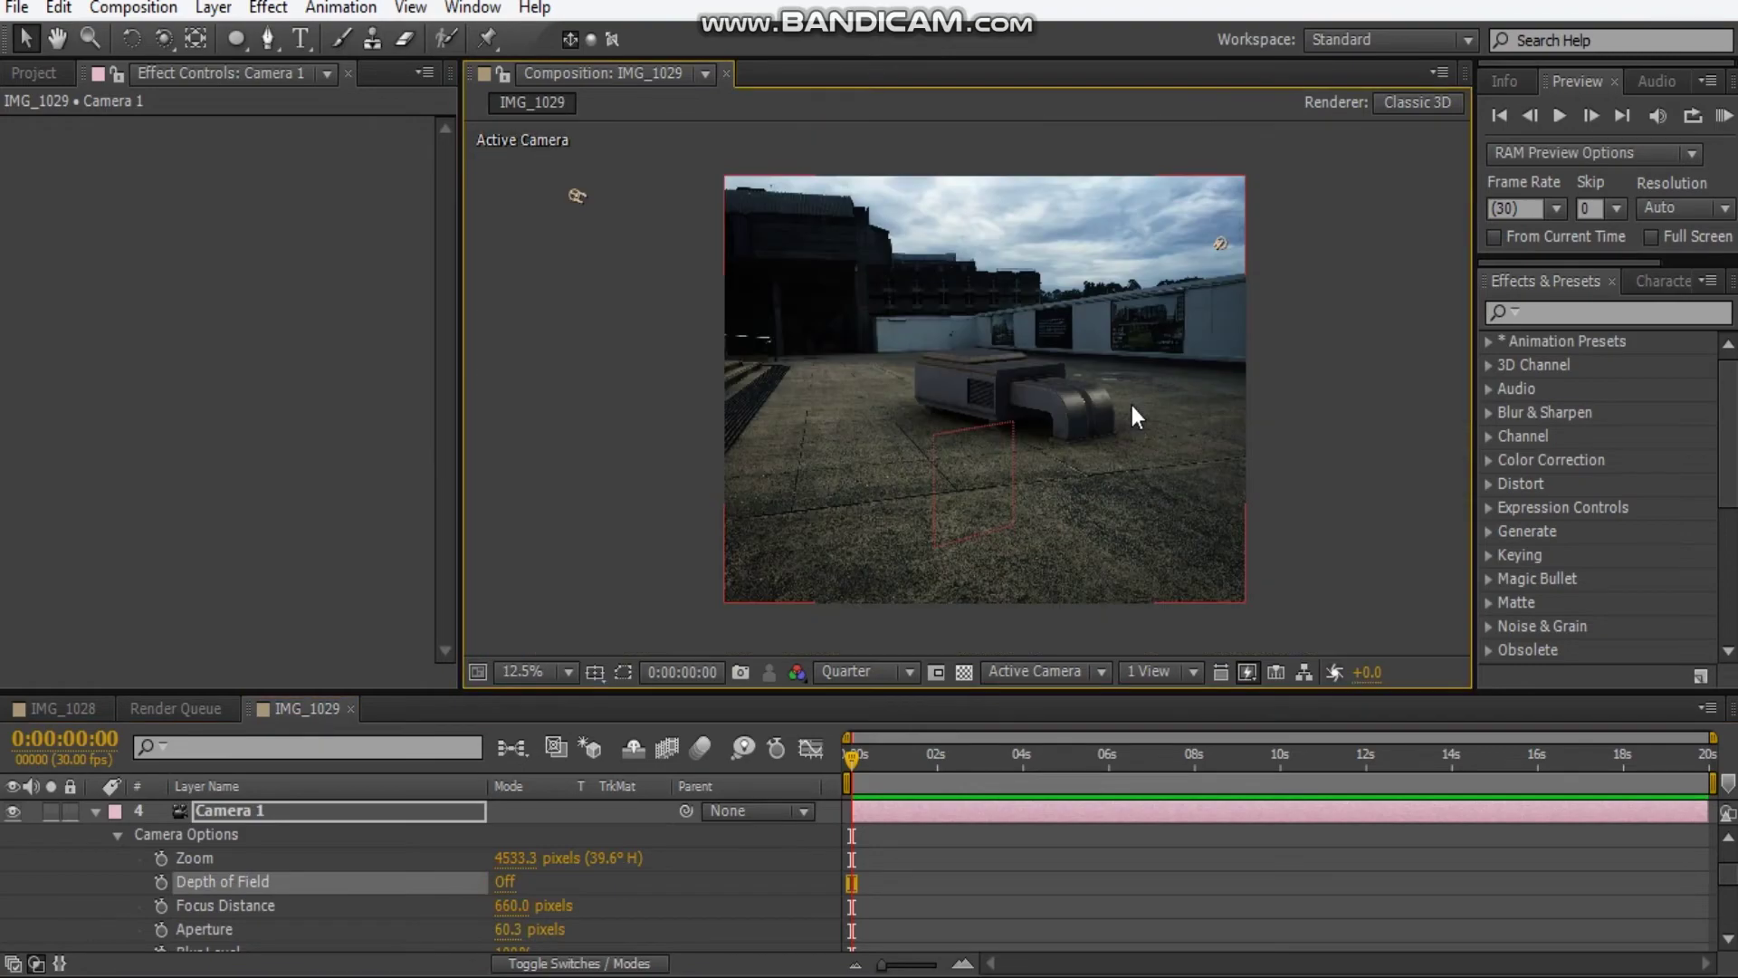
left_click(1356, 357)
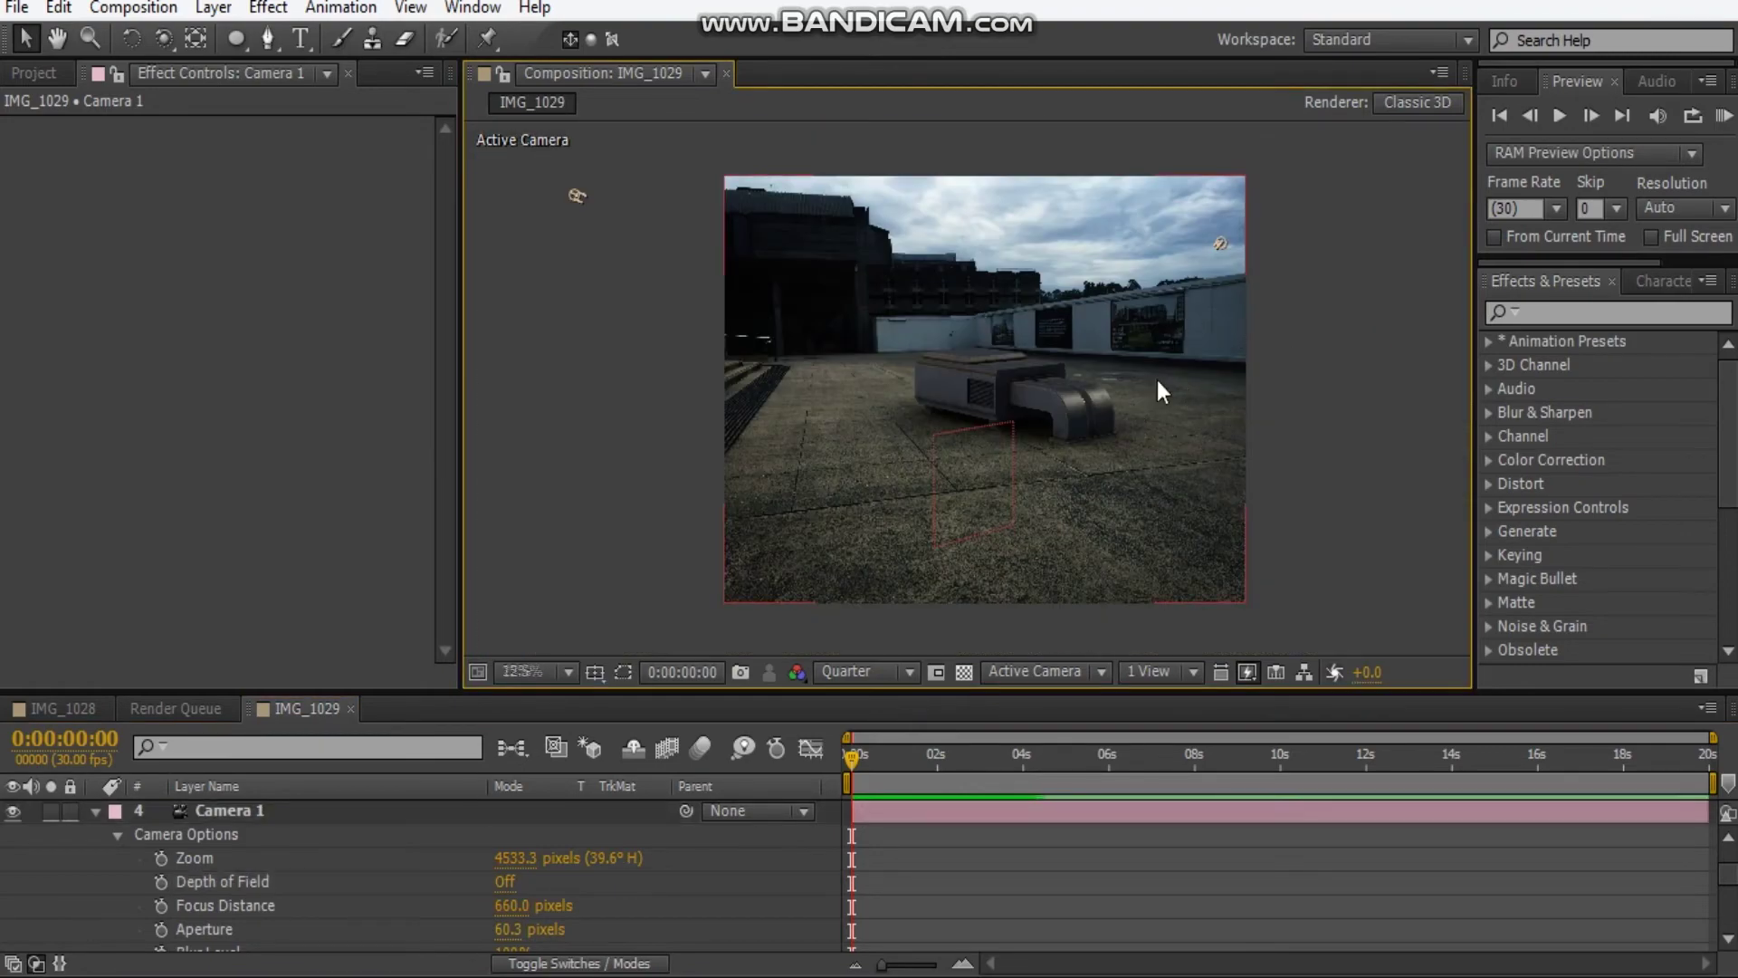
key("period")
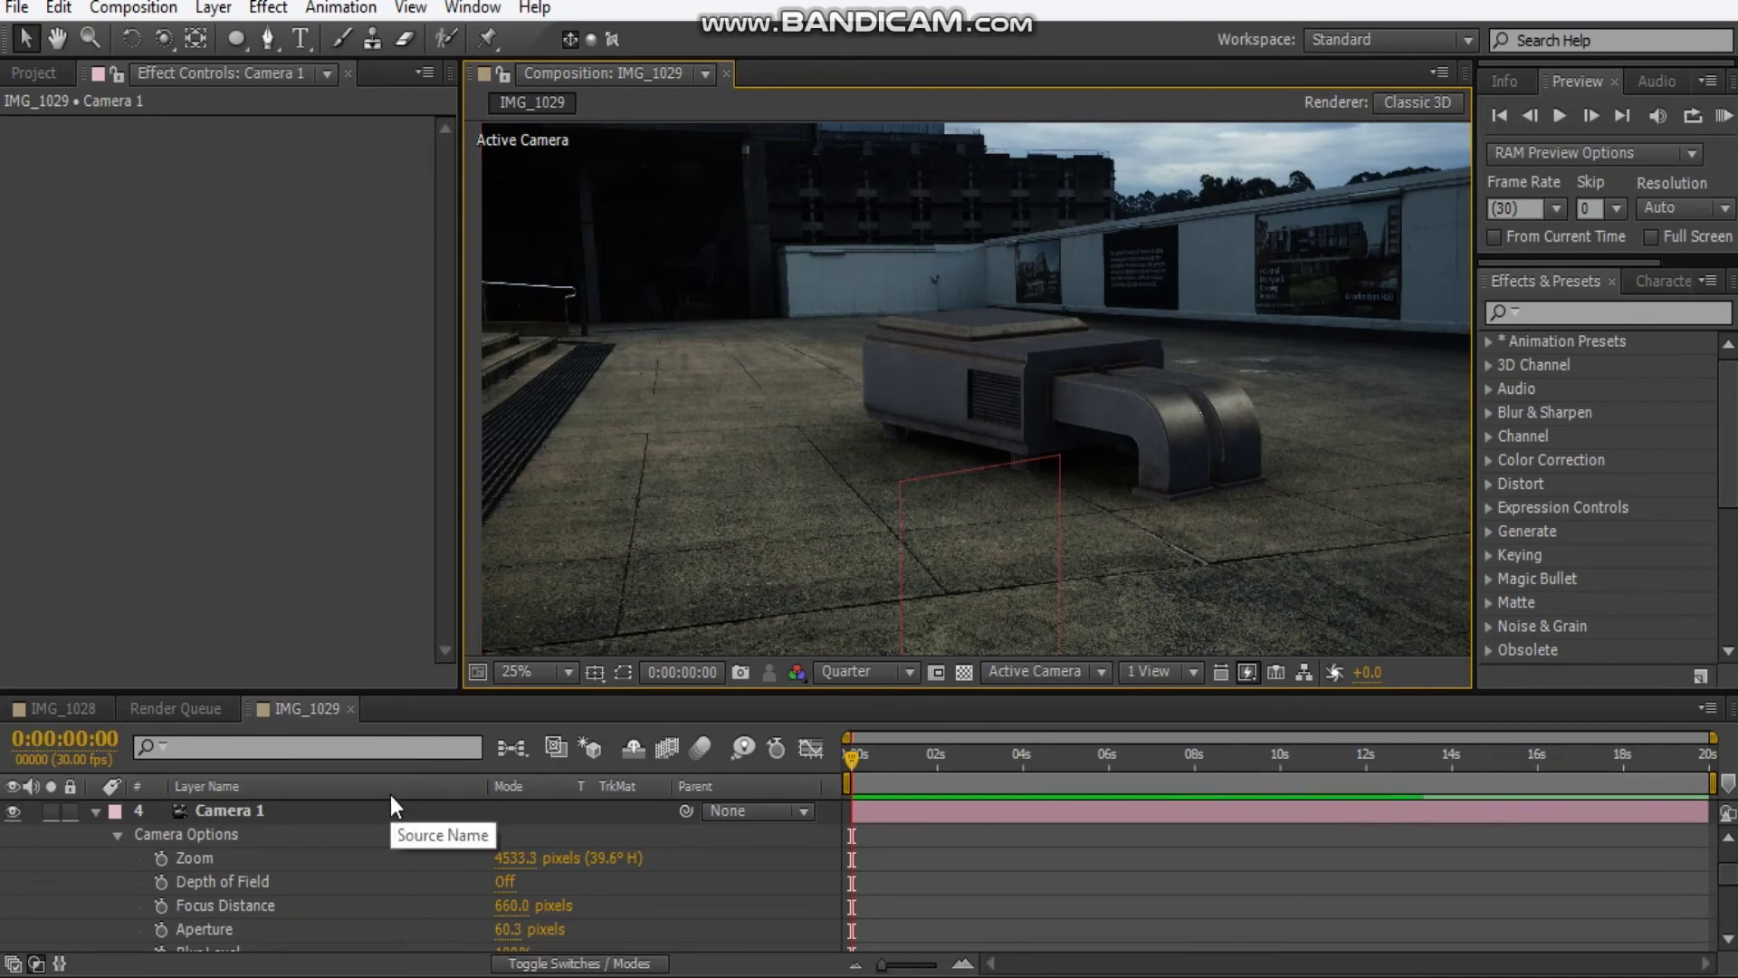
Create Comp 1 containing a white solid named BG
key("ctrl+n")
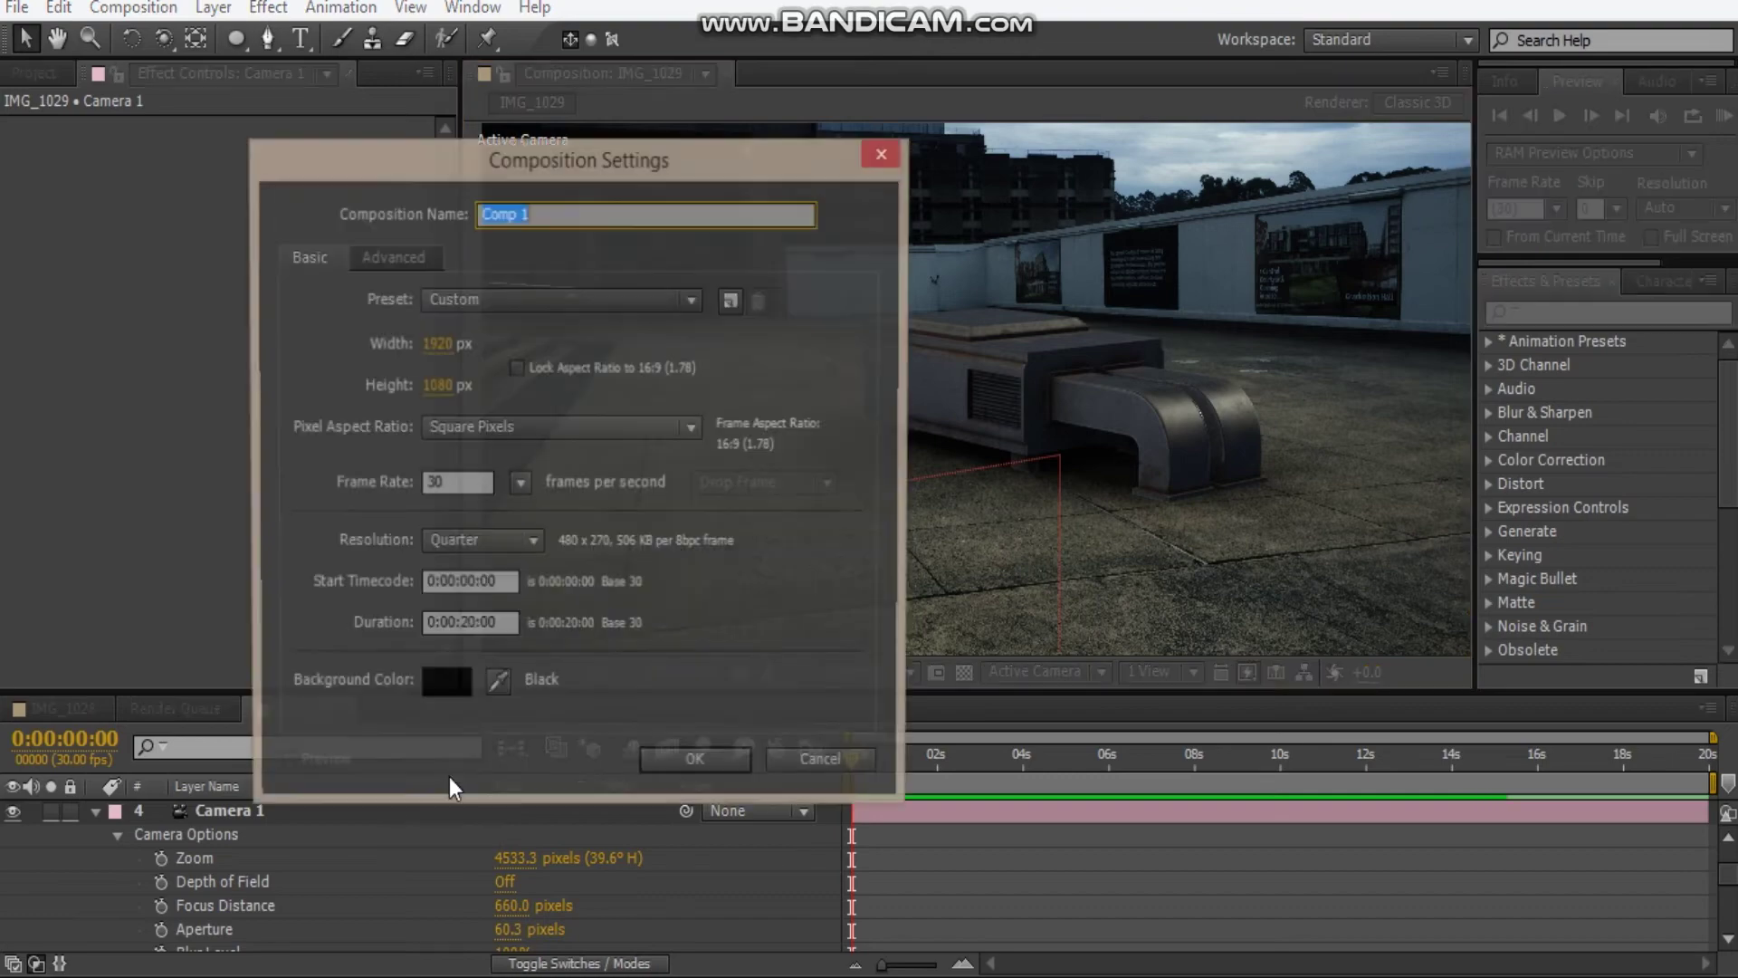
left_click(697, 766)
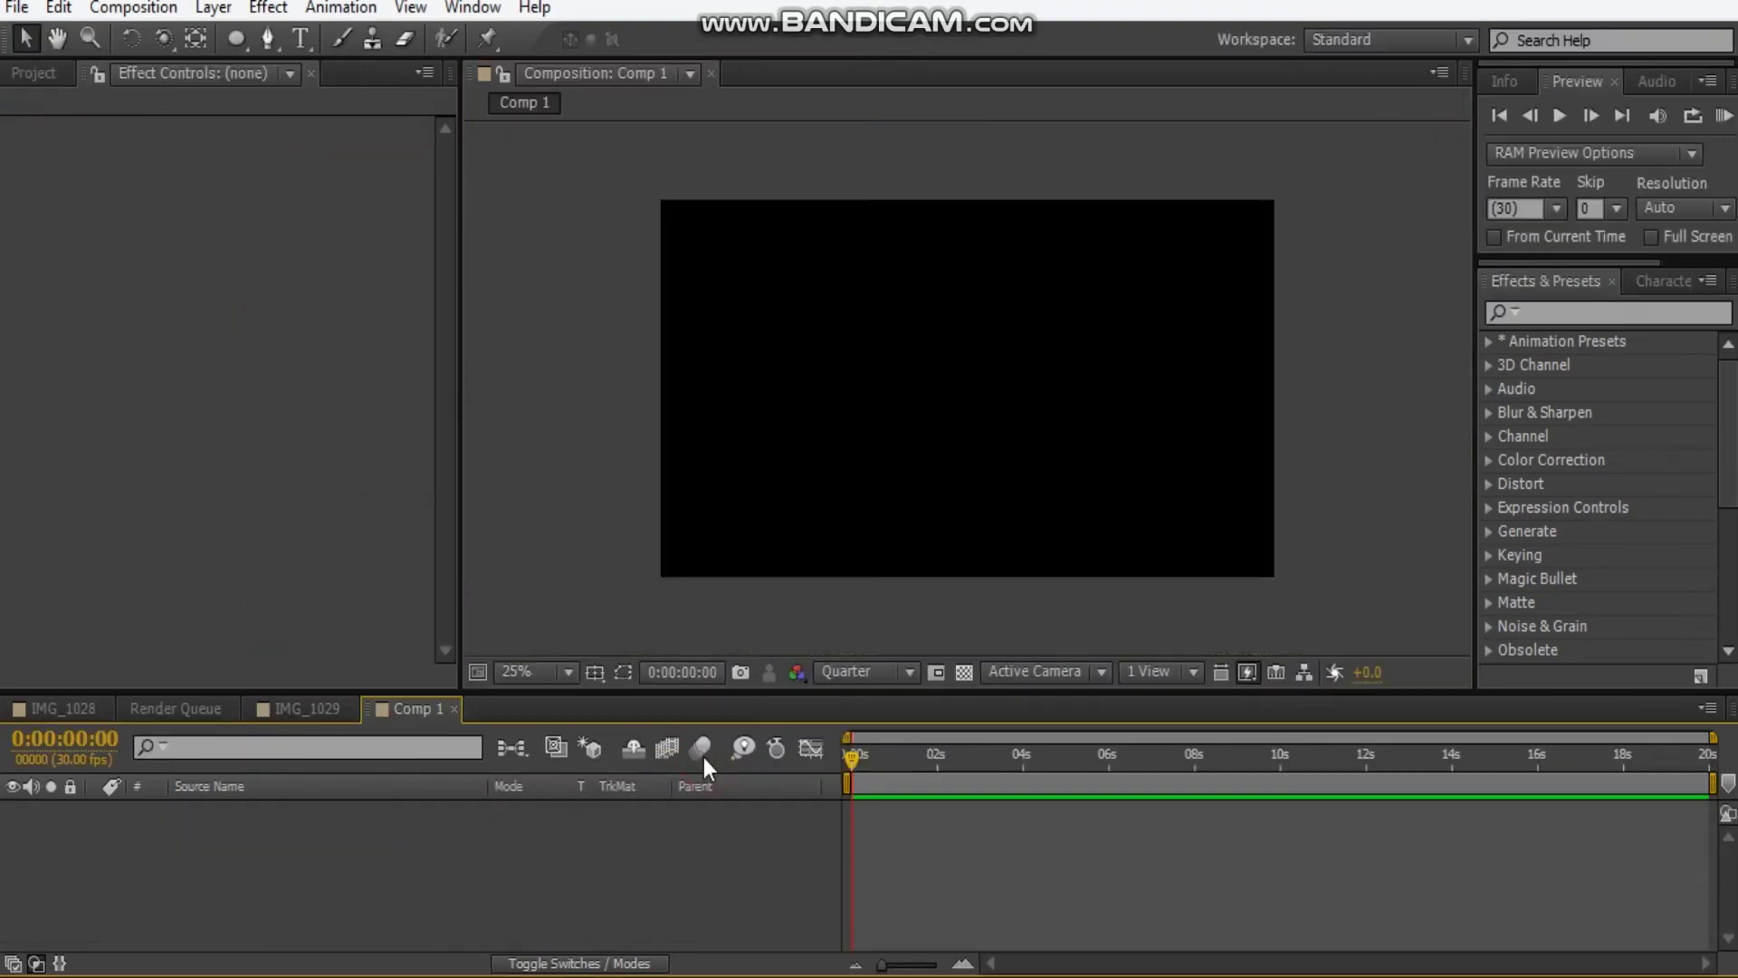
key("ctrl+y")
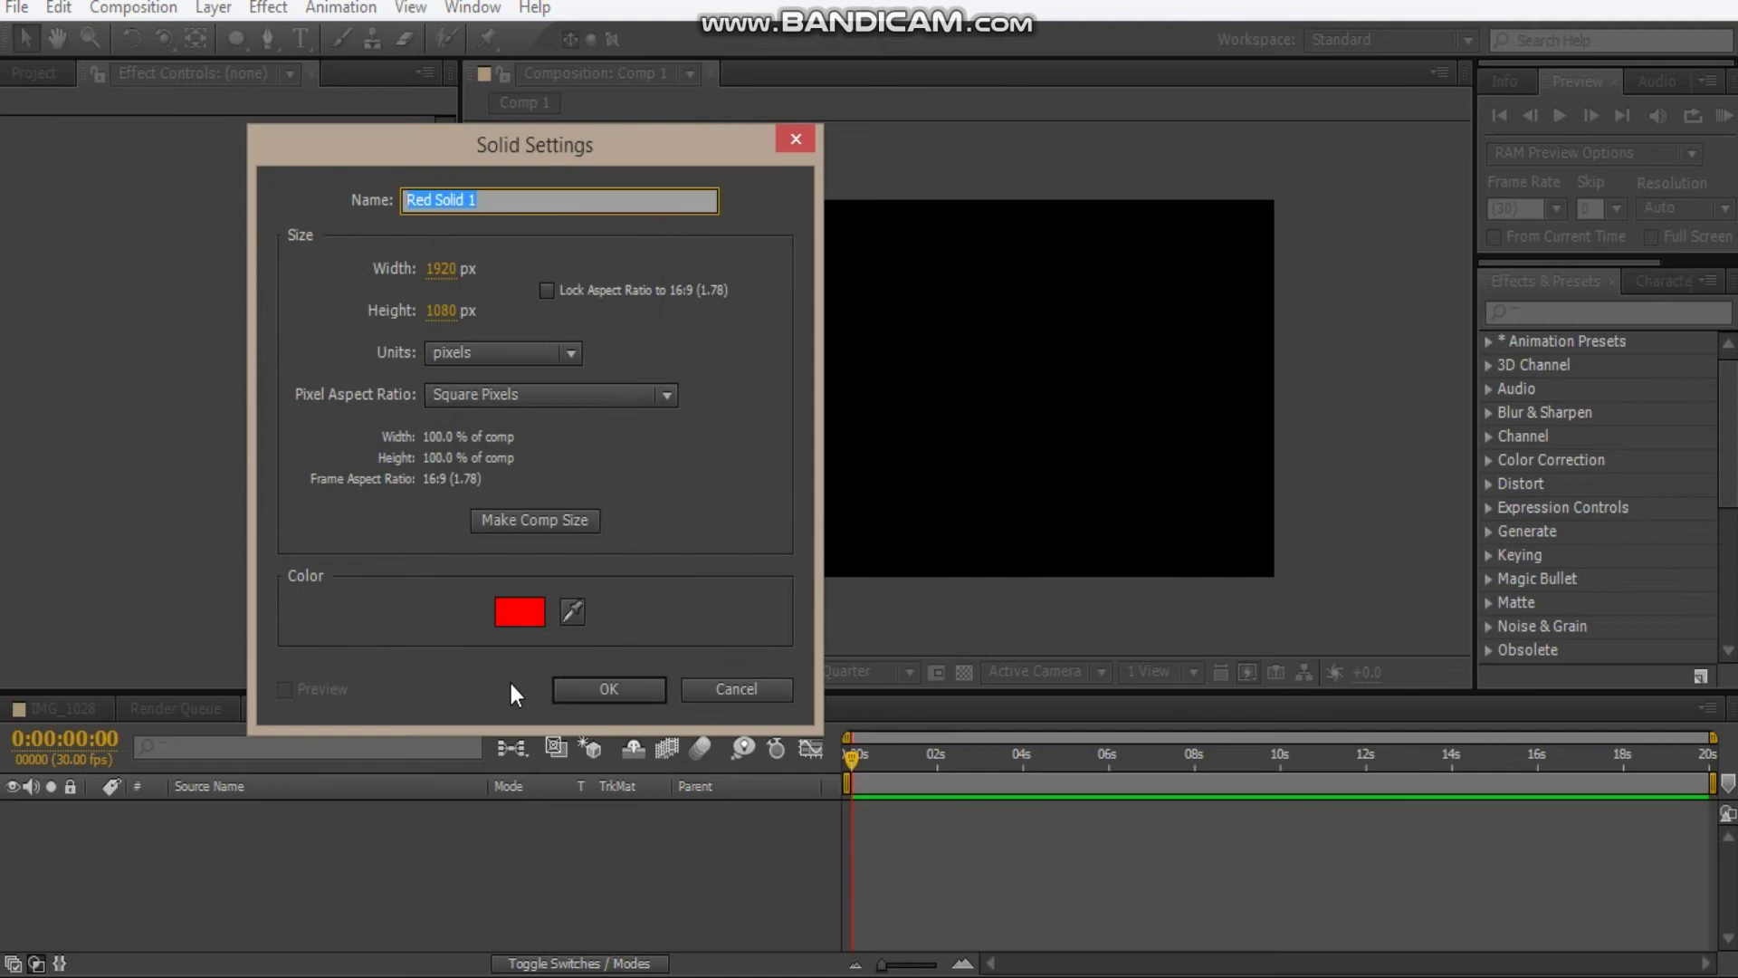
left_click(520, 608)
mouse_move(232, 530)
left_mouse_down()
mouse_move(273, 558)
mouse_move(14, 305)
left_mouse_up()
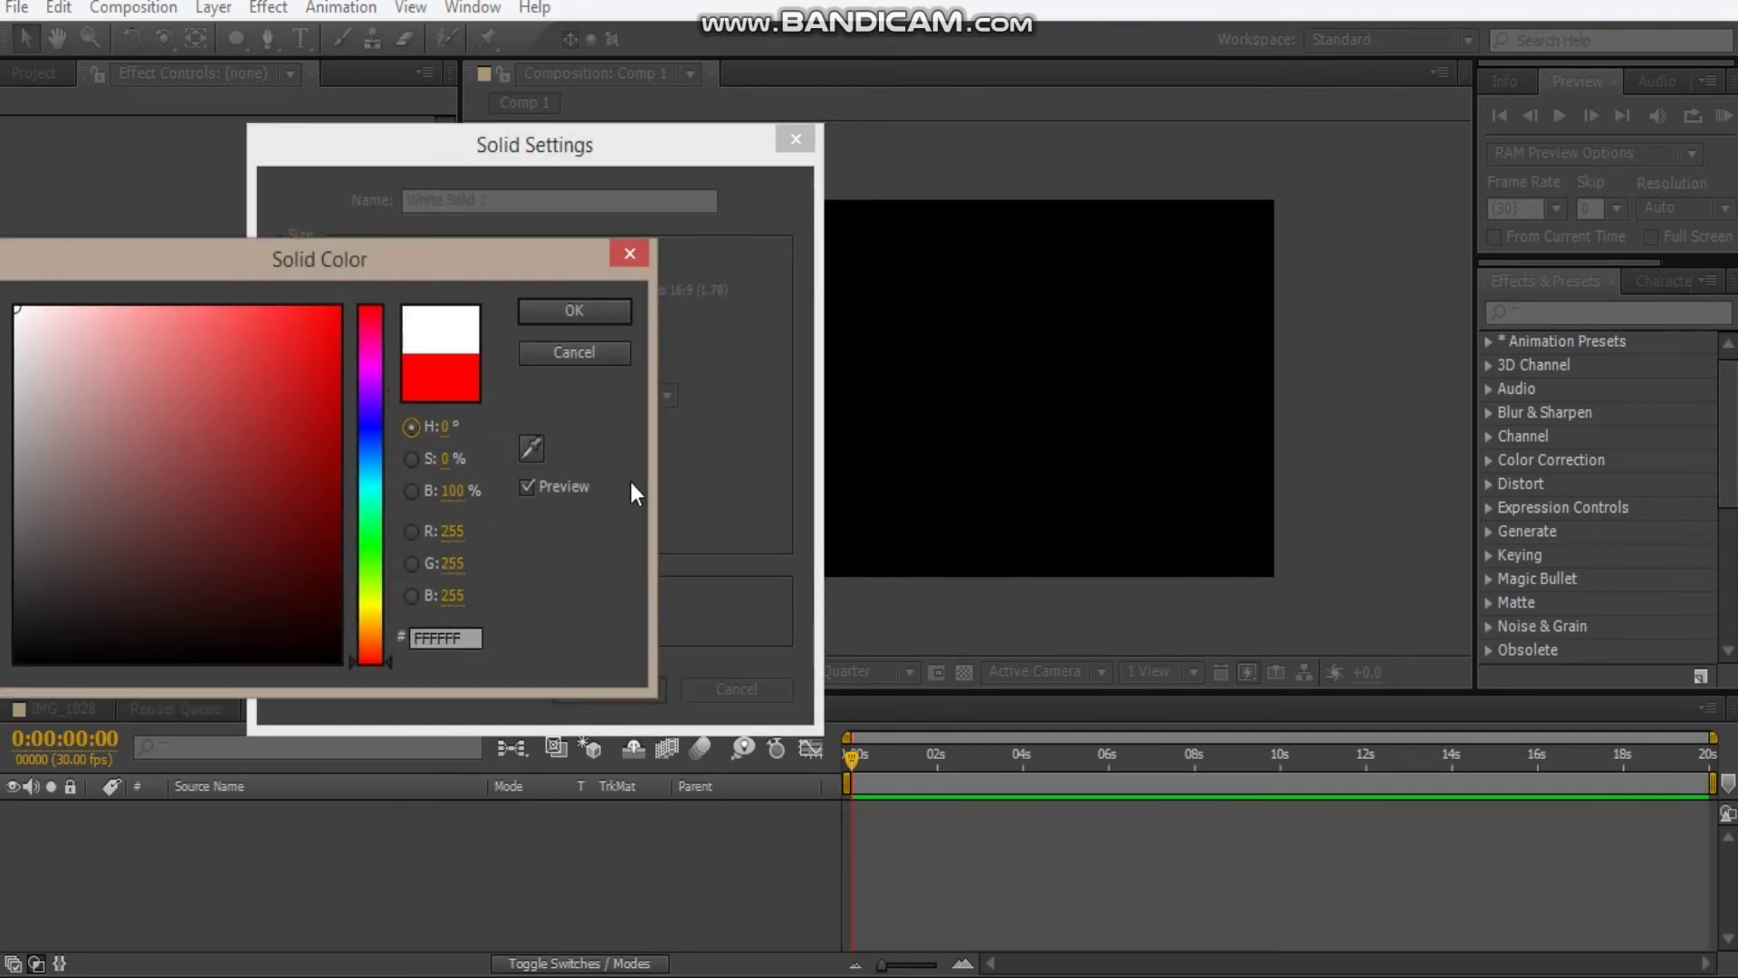
left_click(621, 260)
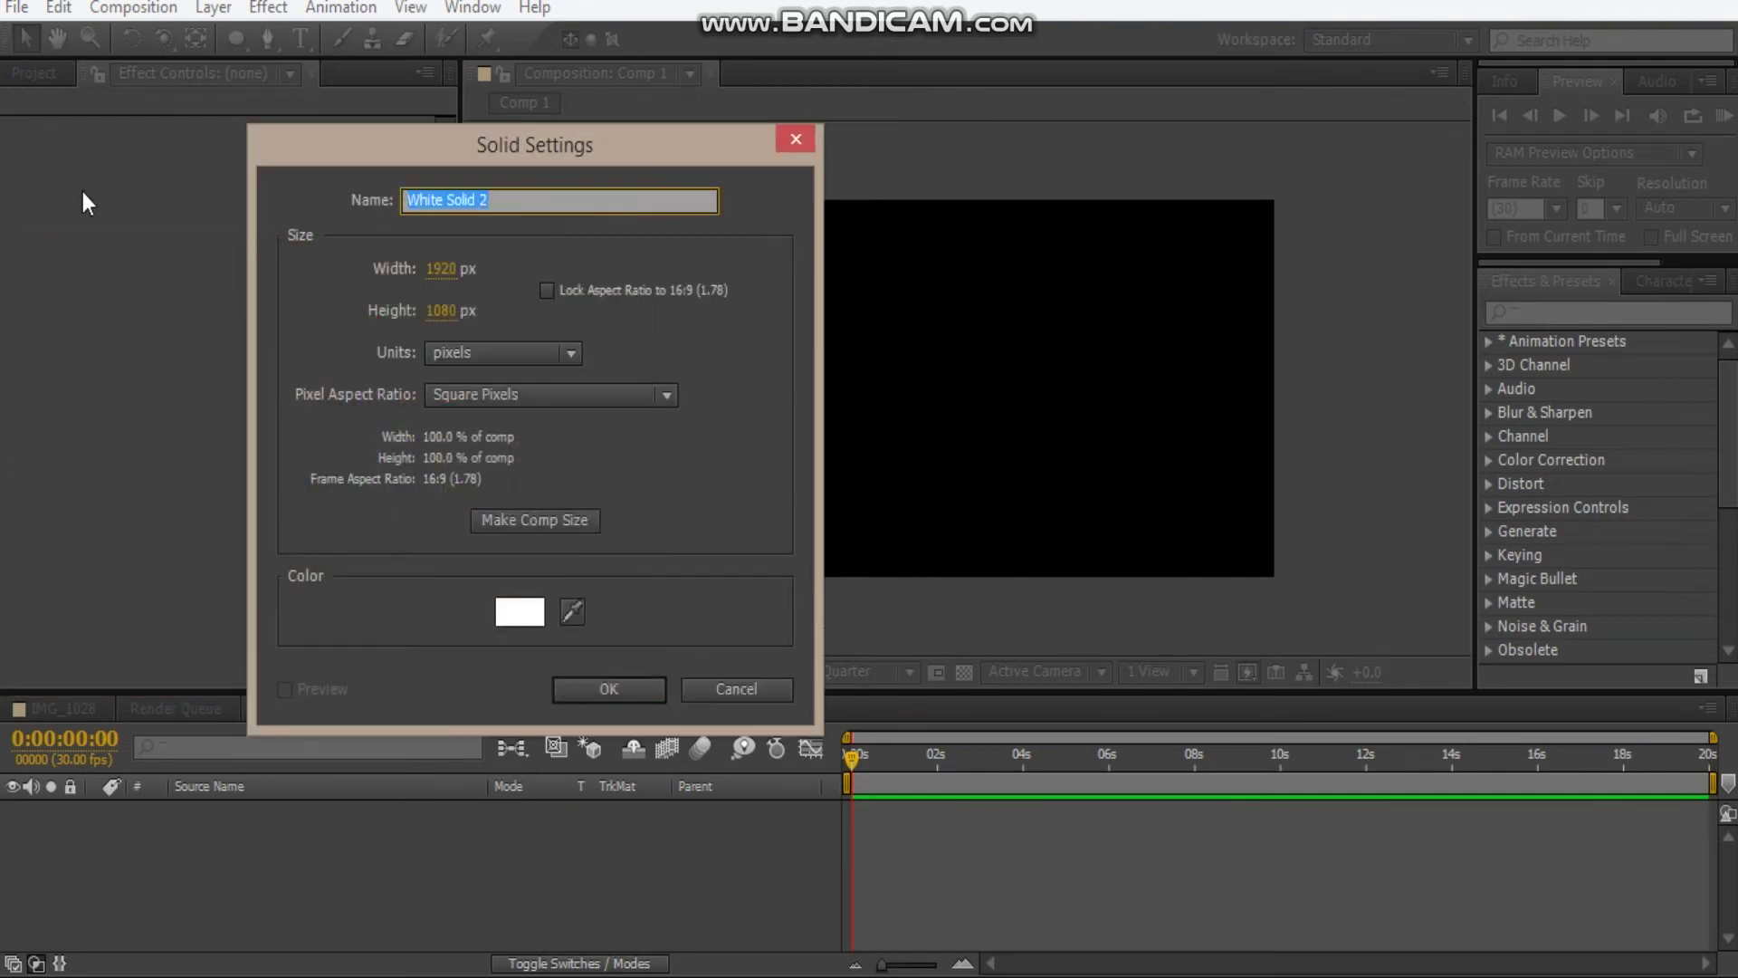
type("BG")
left_click(608, 688)
Add a second white solid, White Solid 2, and apply the Element effect to it
key("ctrl+y")
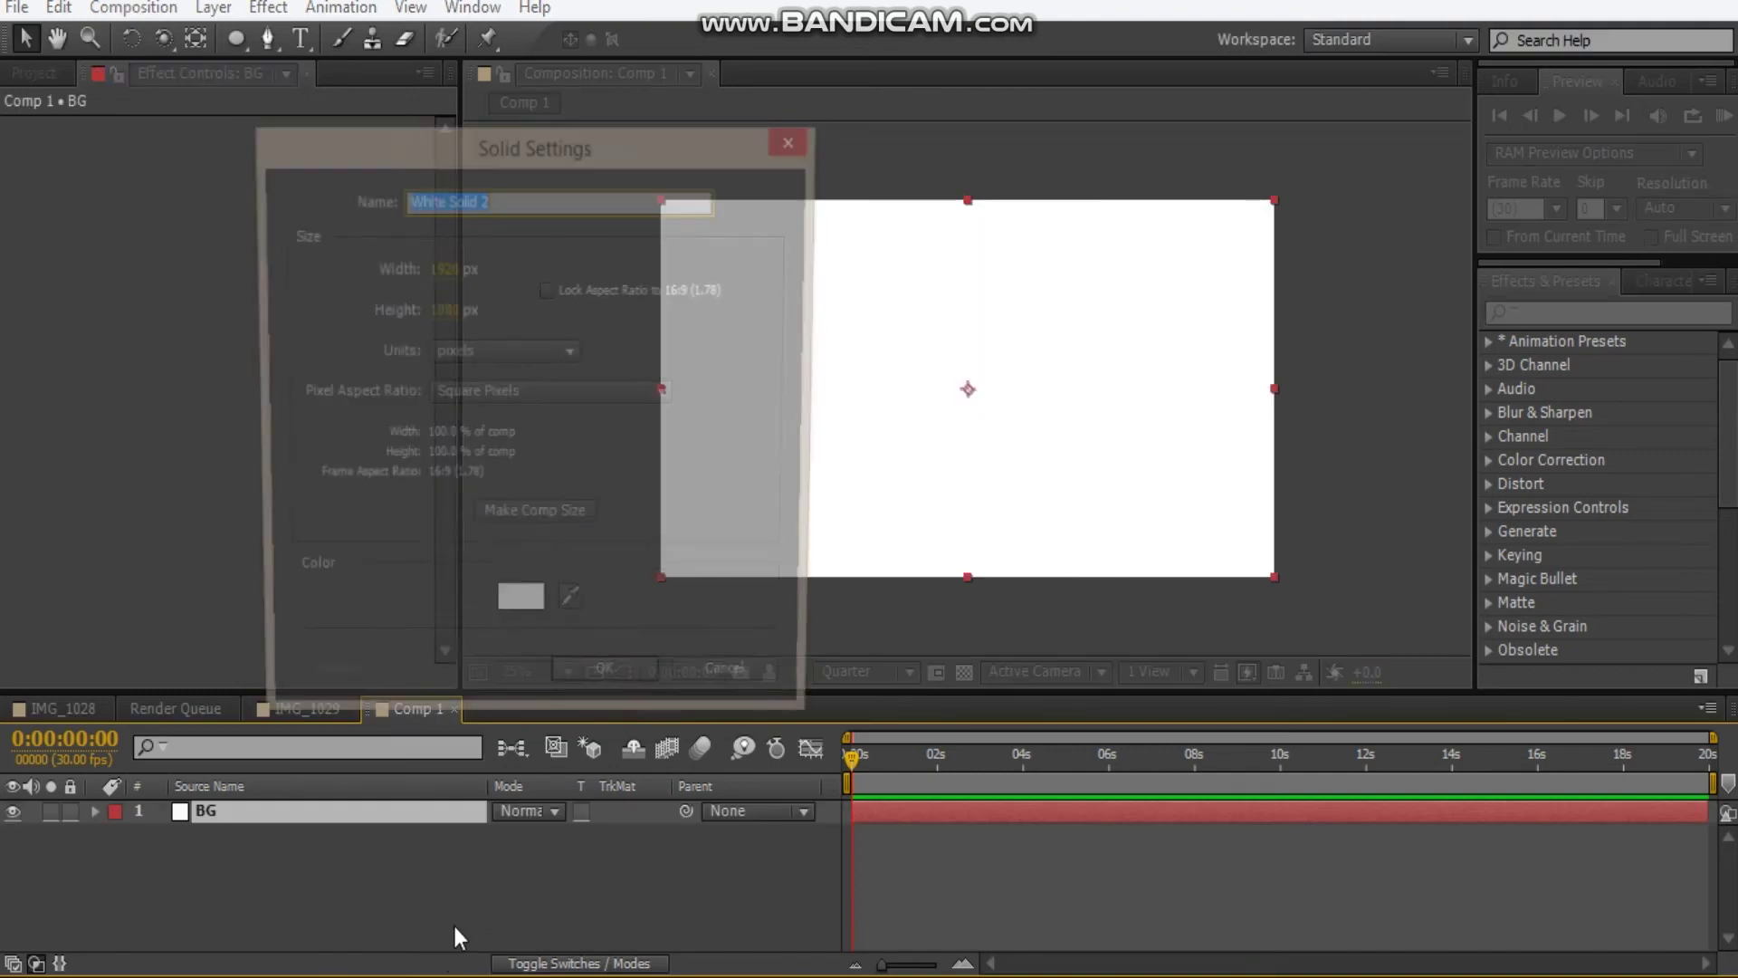
left_click(606, 695)
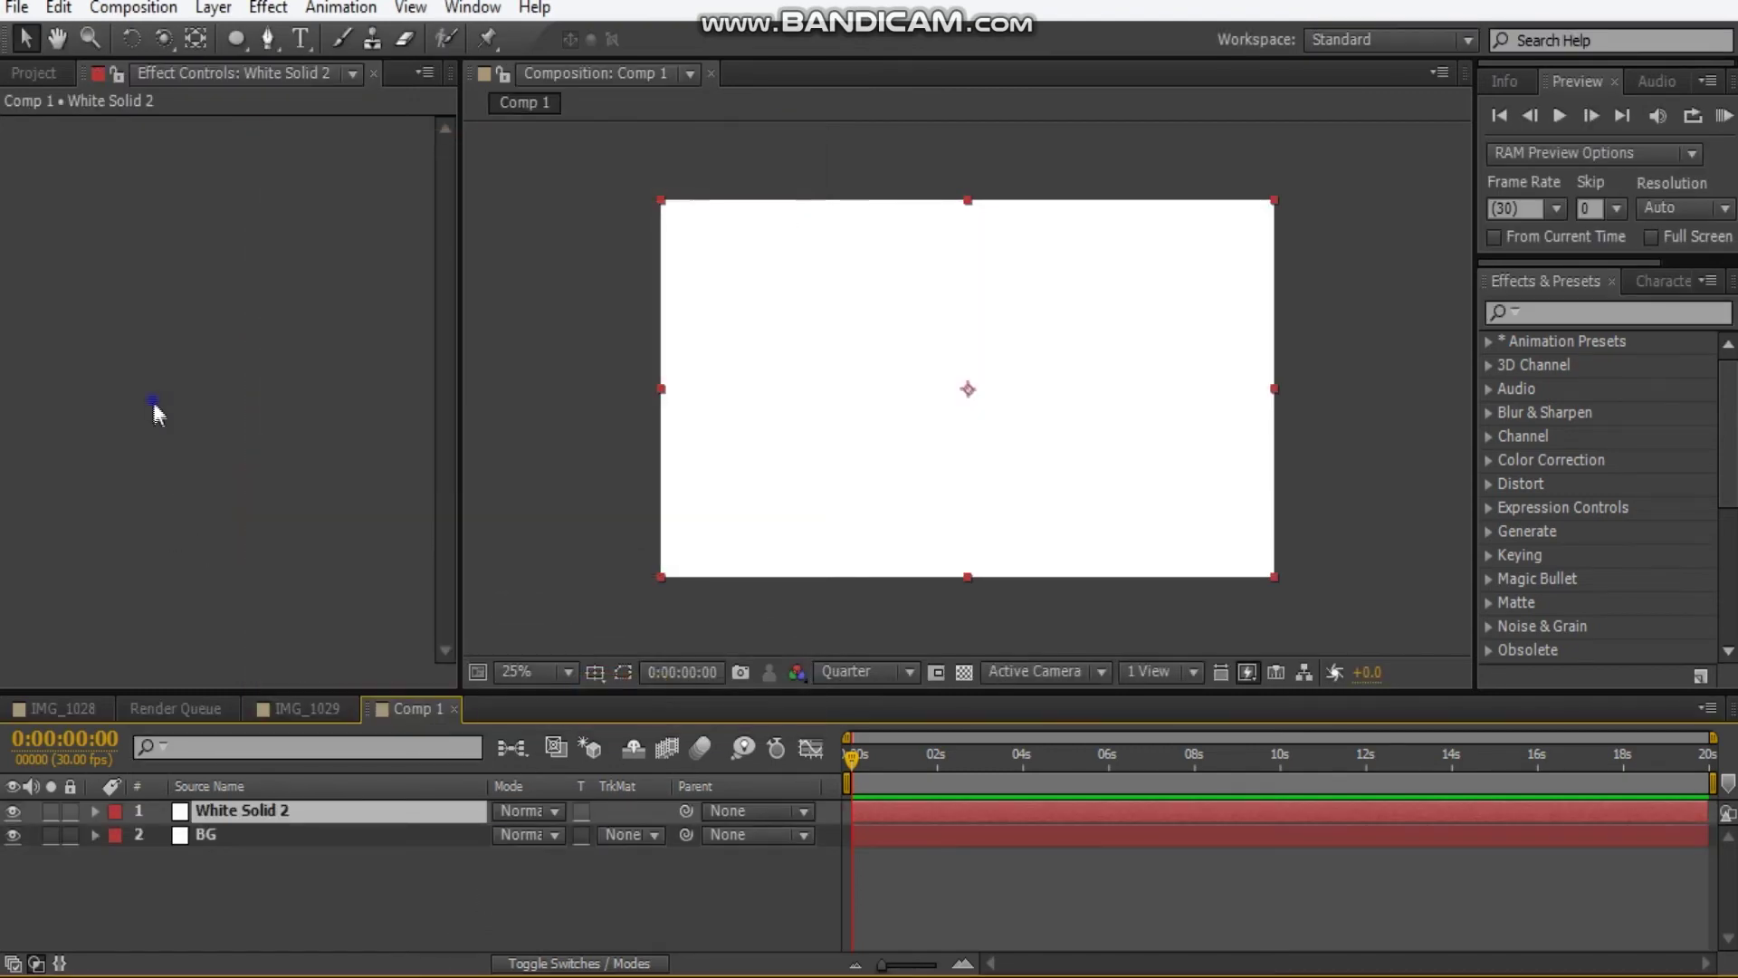
right_click(155, 406)
mouse_move(269, 959)
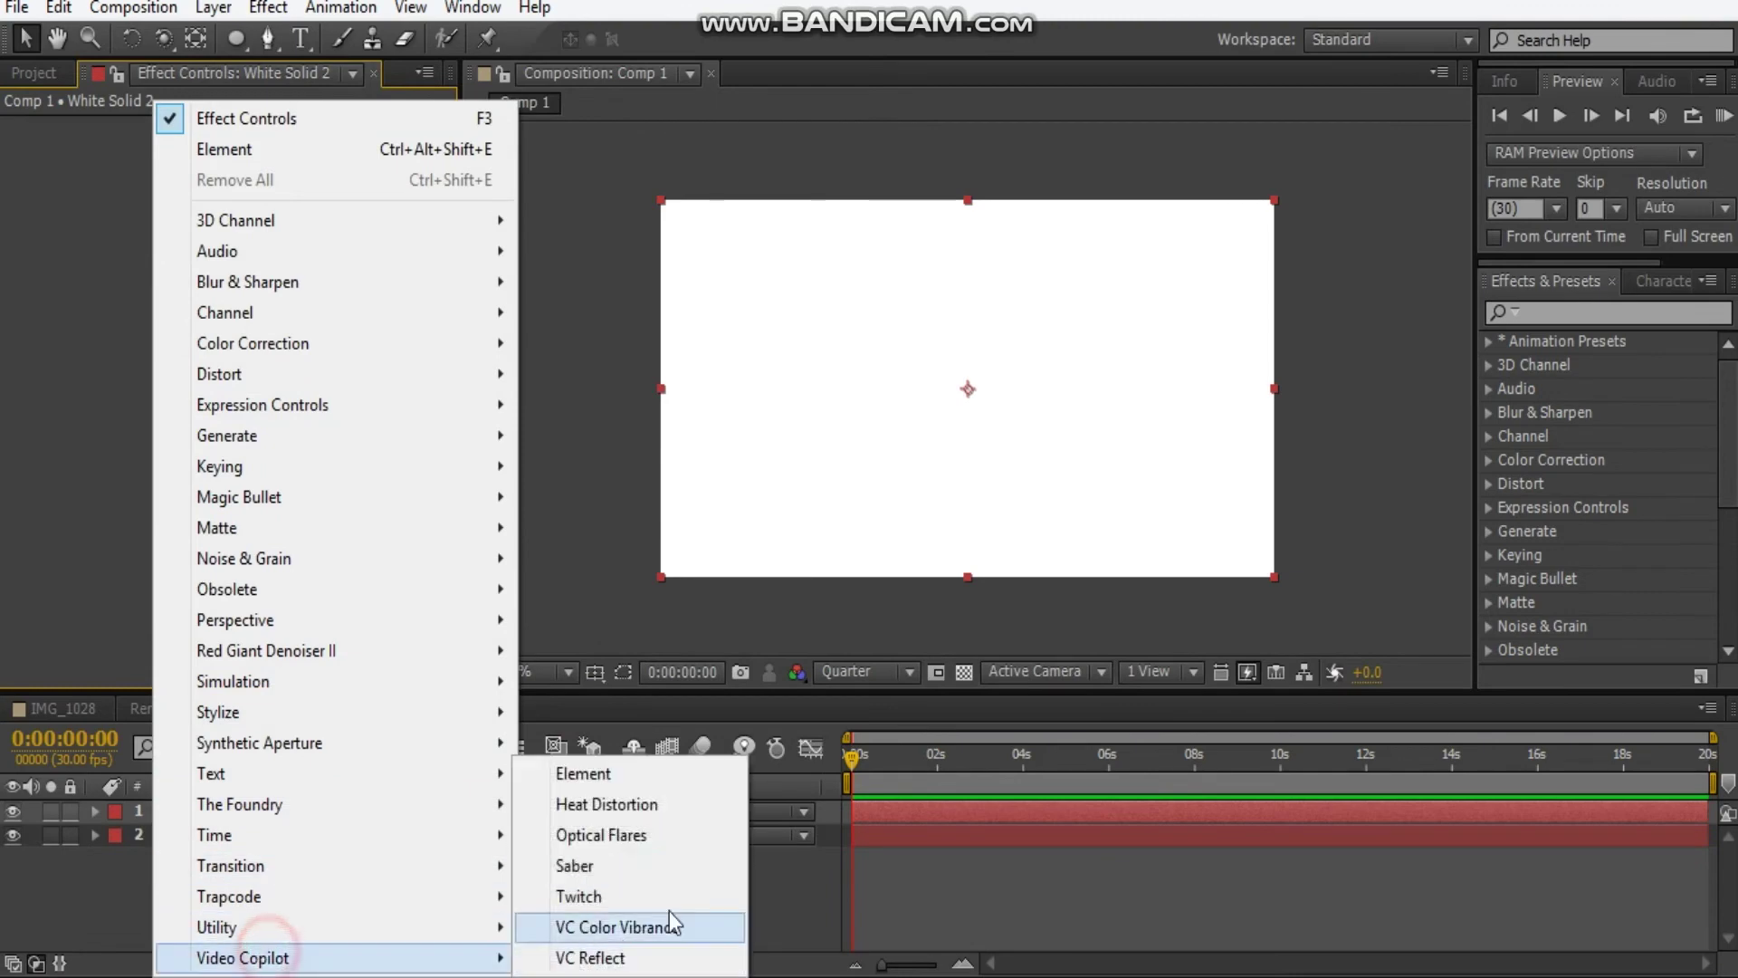
left_click(652, 775)
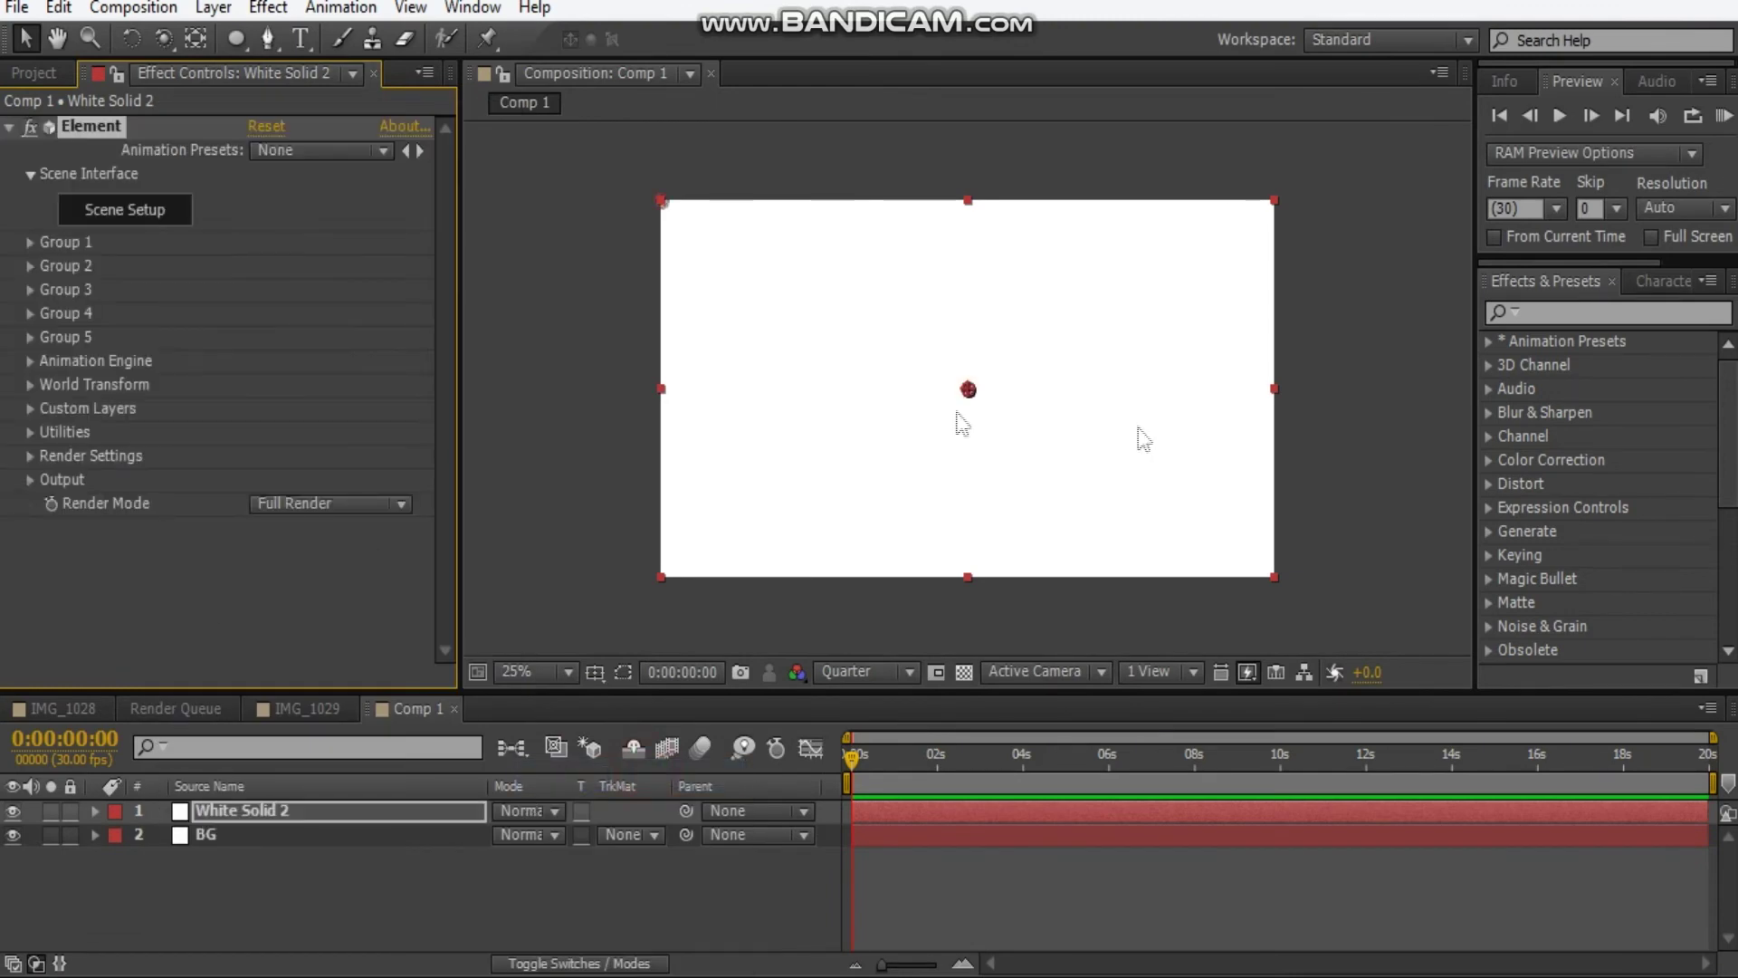
Load the TARDIS from the Doctor Who collection into Scene Setup, dismissing the texture warning, and orbit the preview
left_click(161, 215)
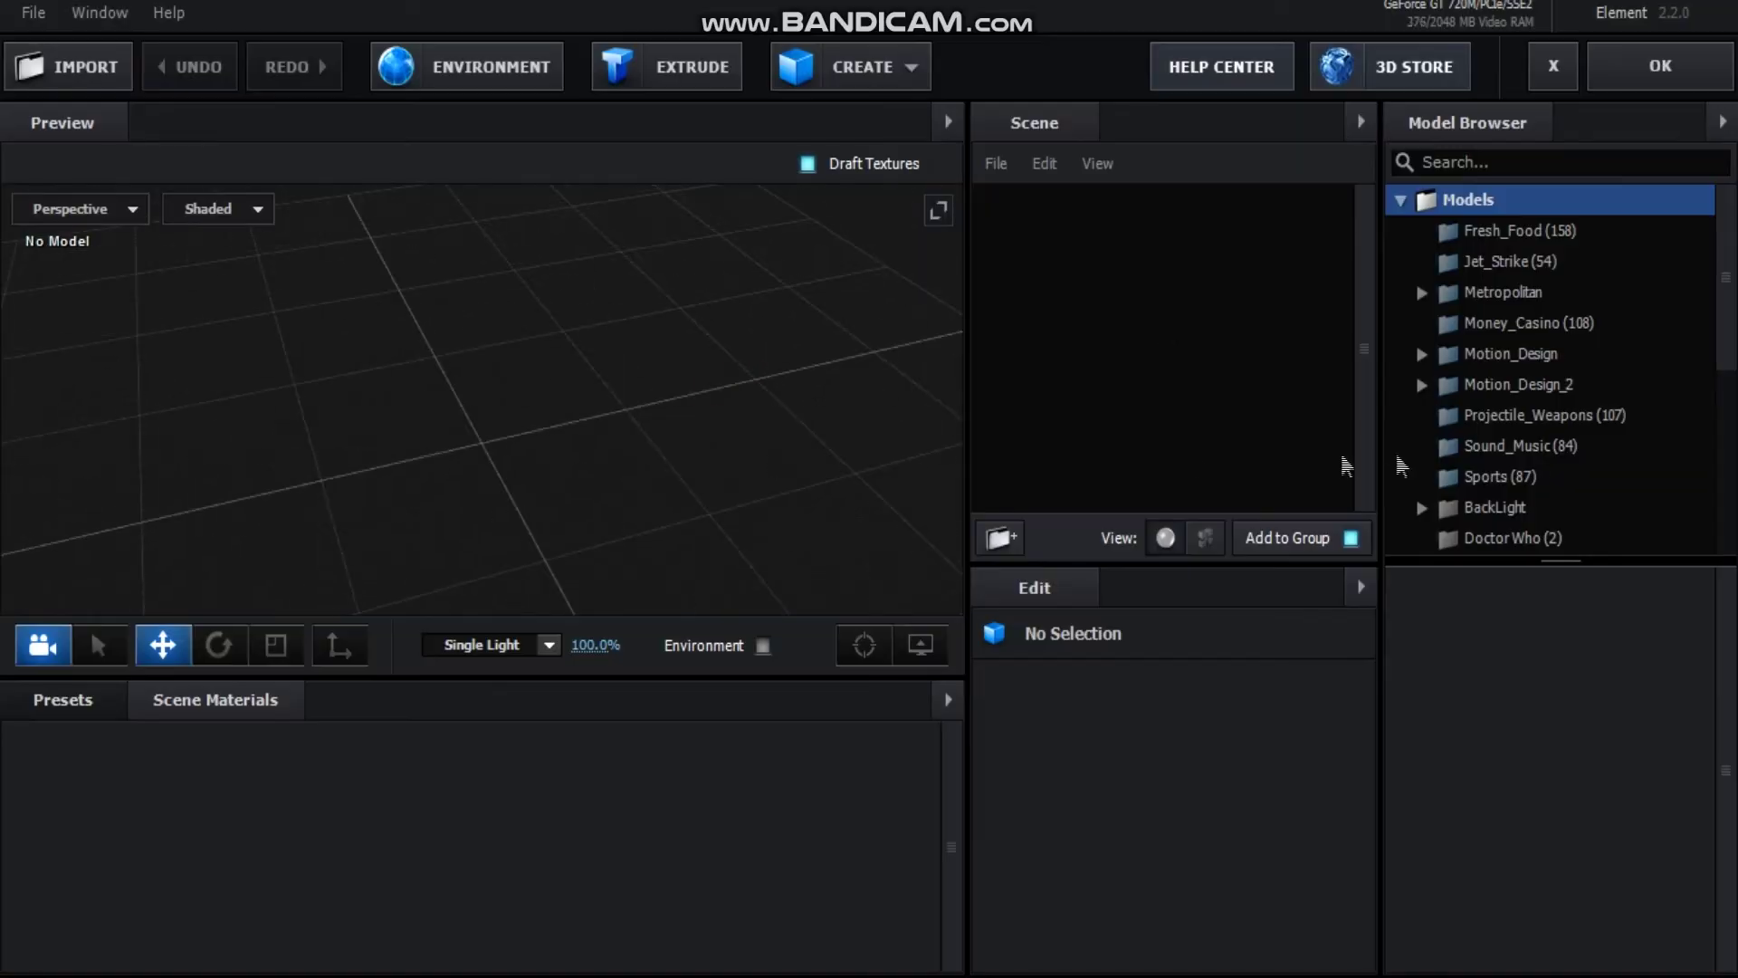
scroll(1478, 453, "down", 3)
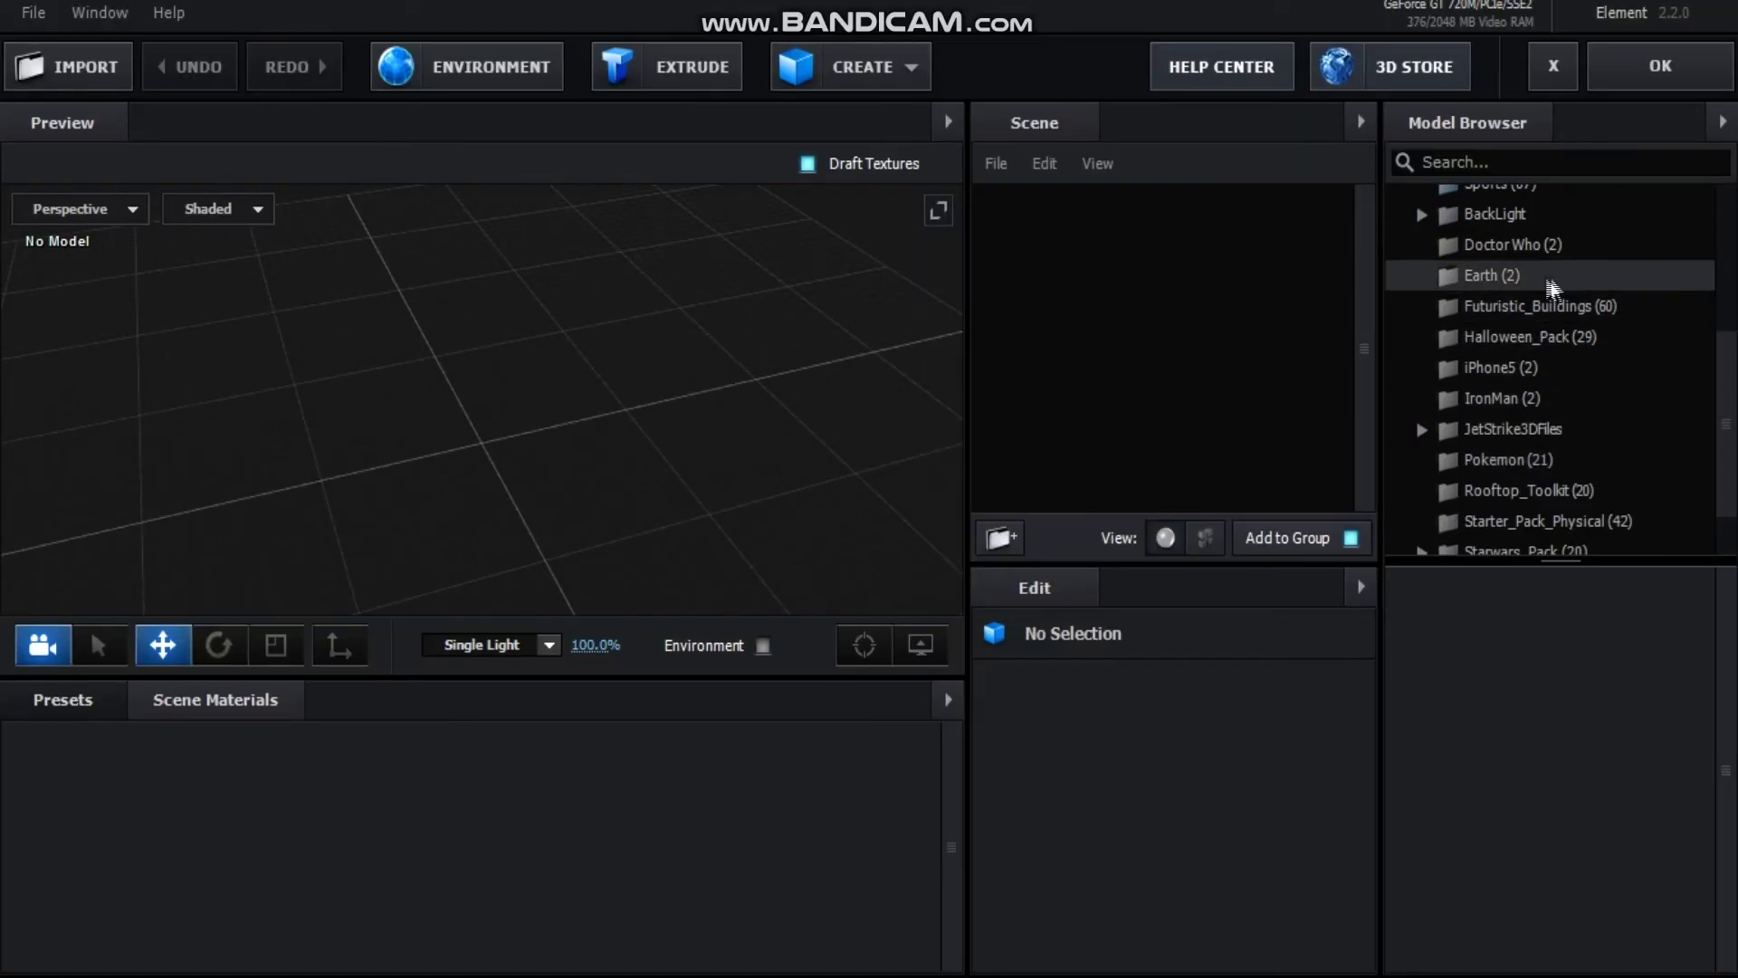
left_click(1554, 248)
left_click(1471, 624)
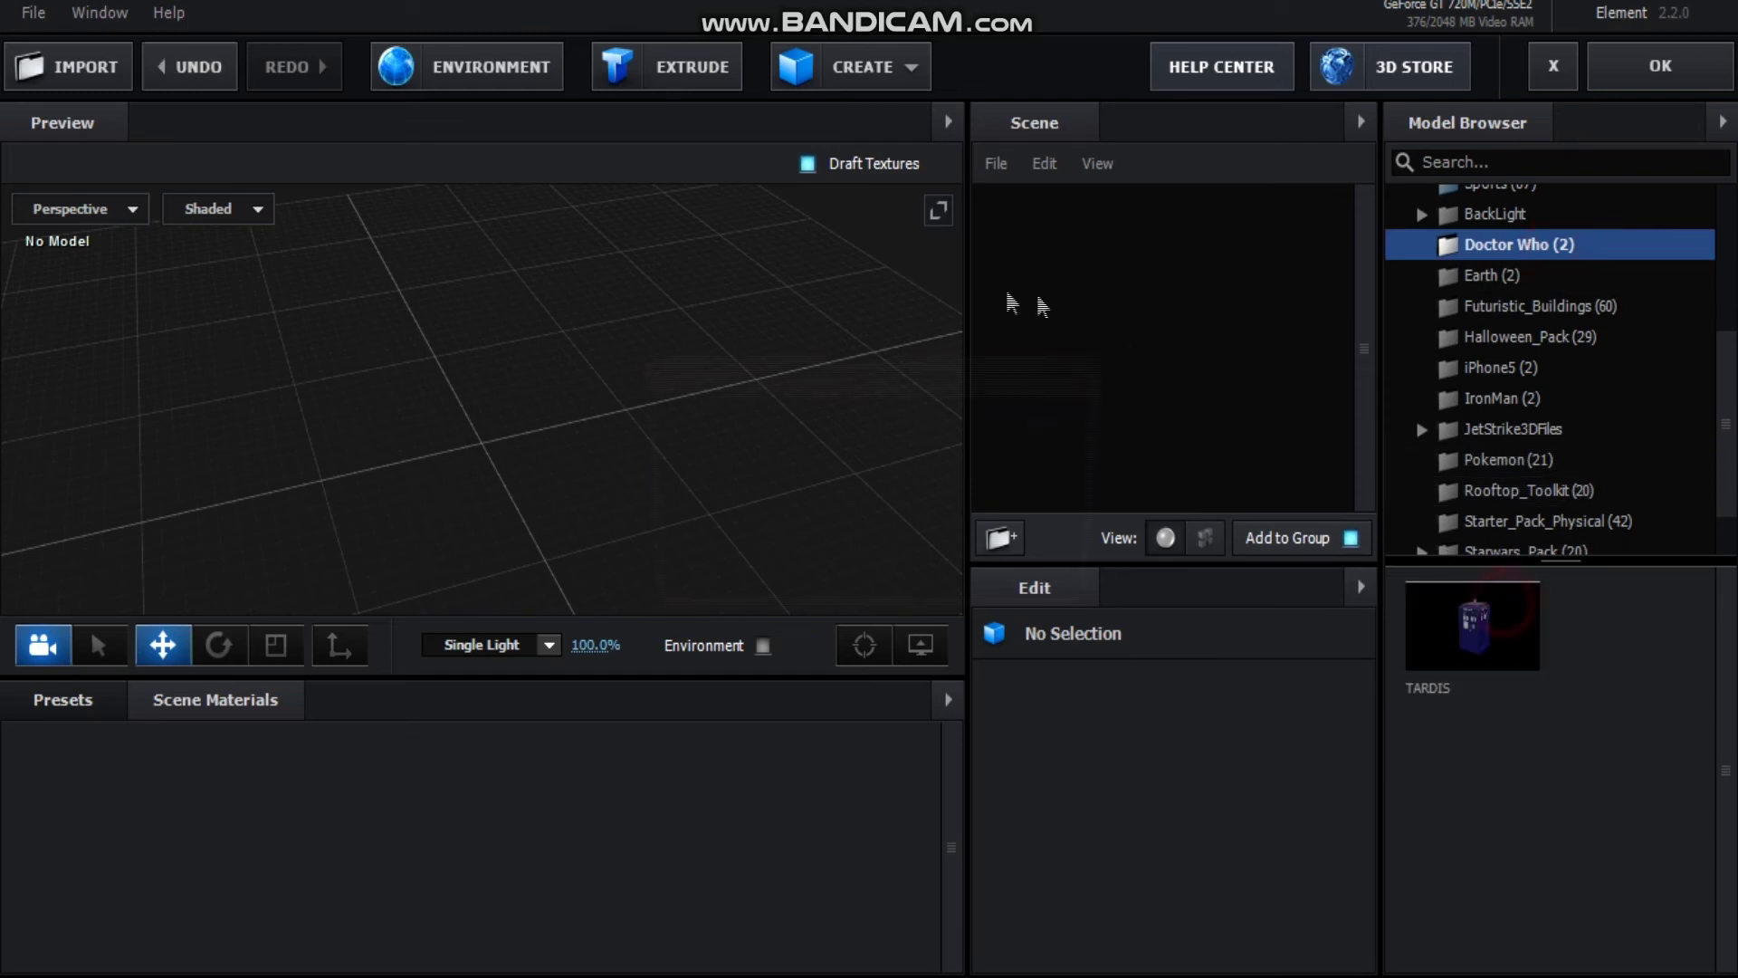
left_click(871, 578)
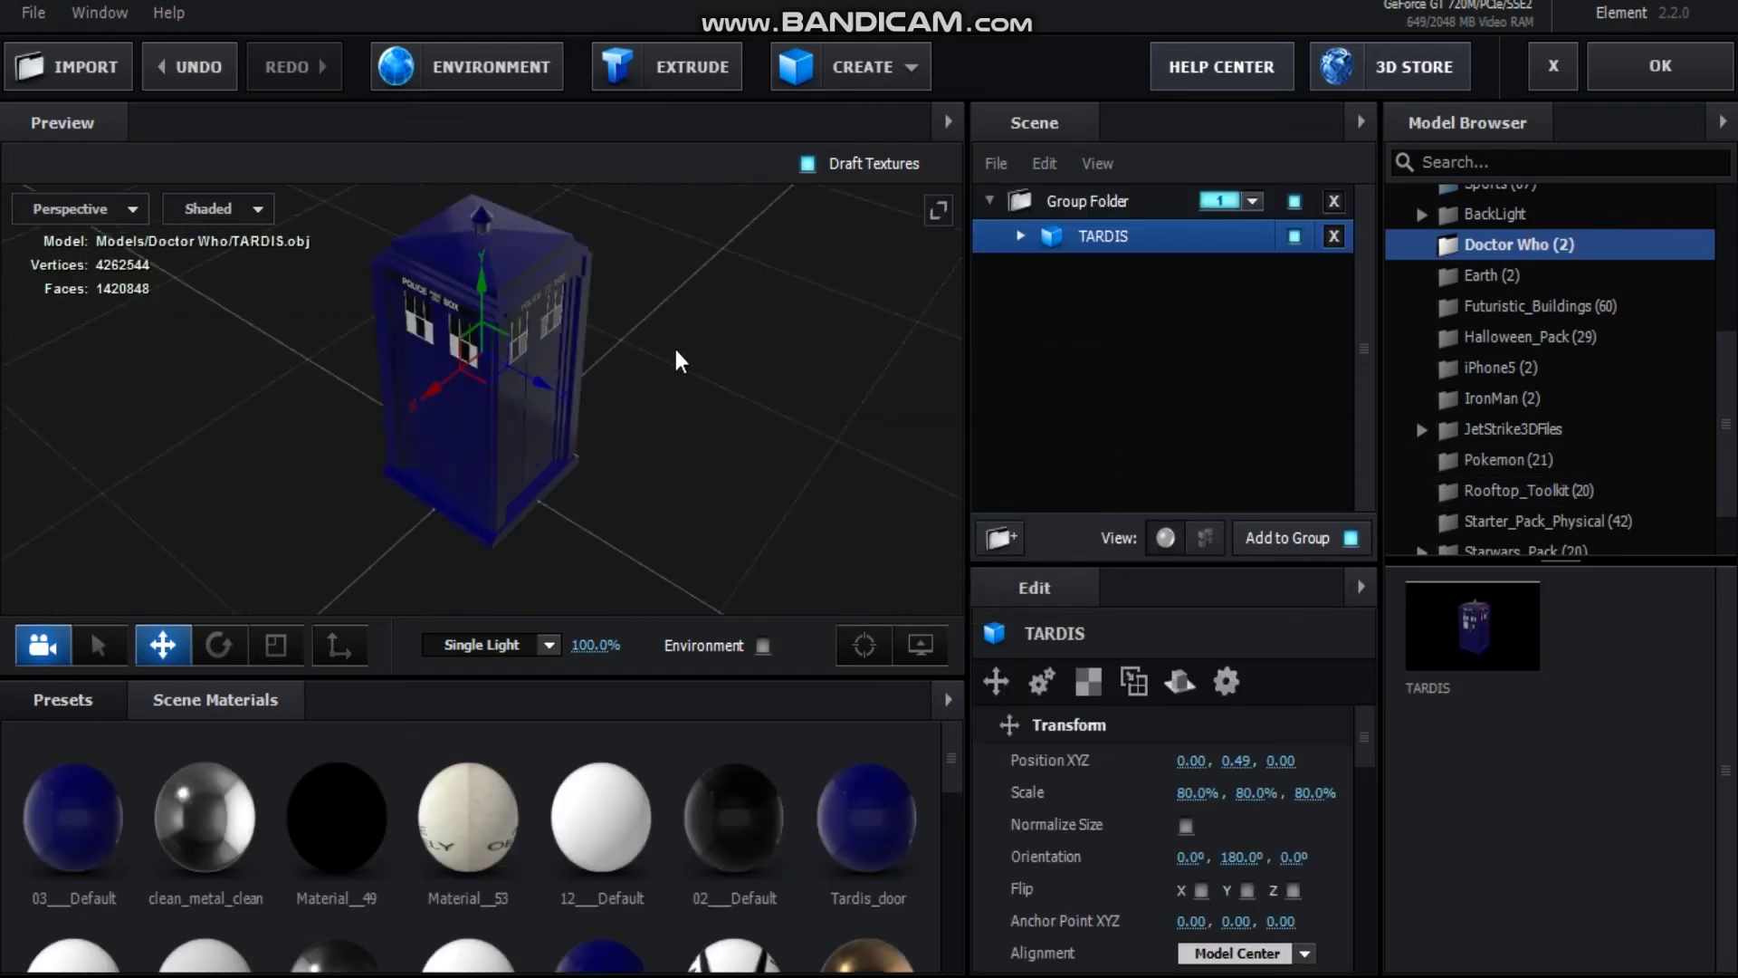
left_click_drag(740, 442, 808, 362)
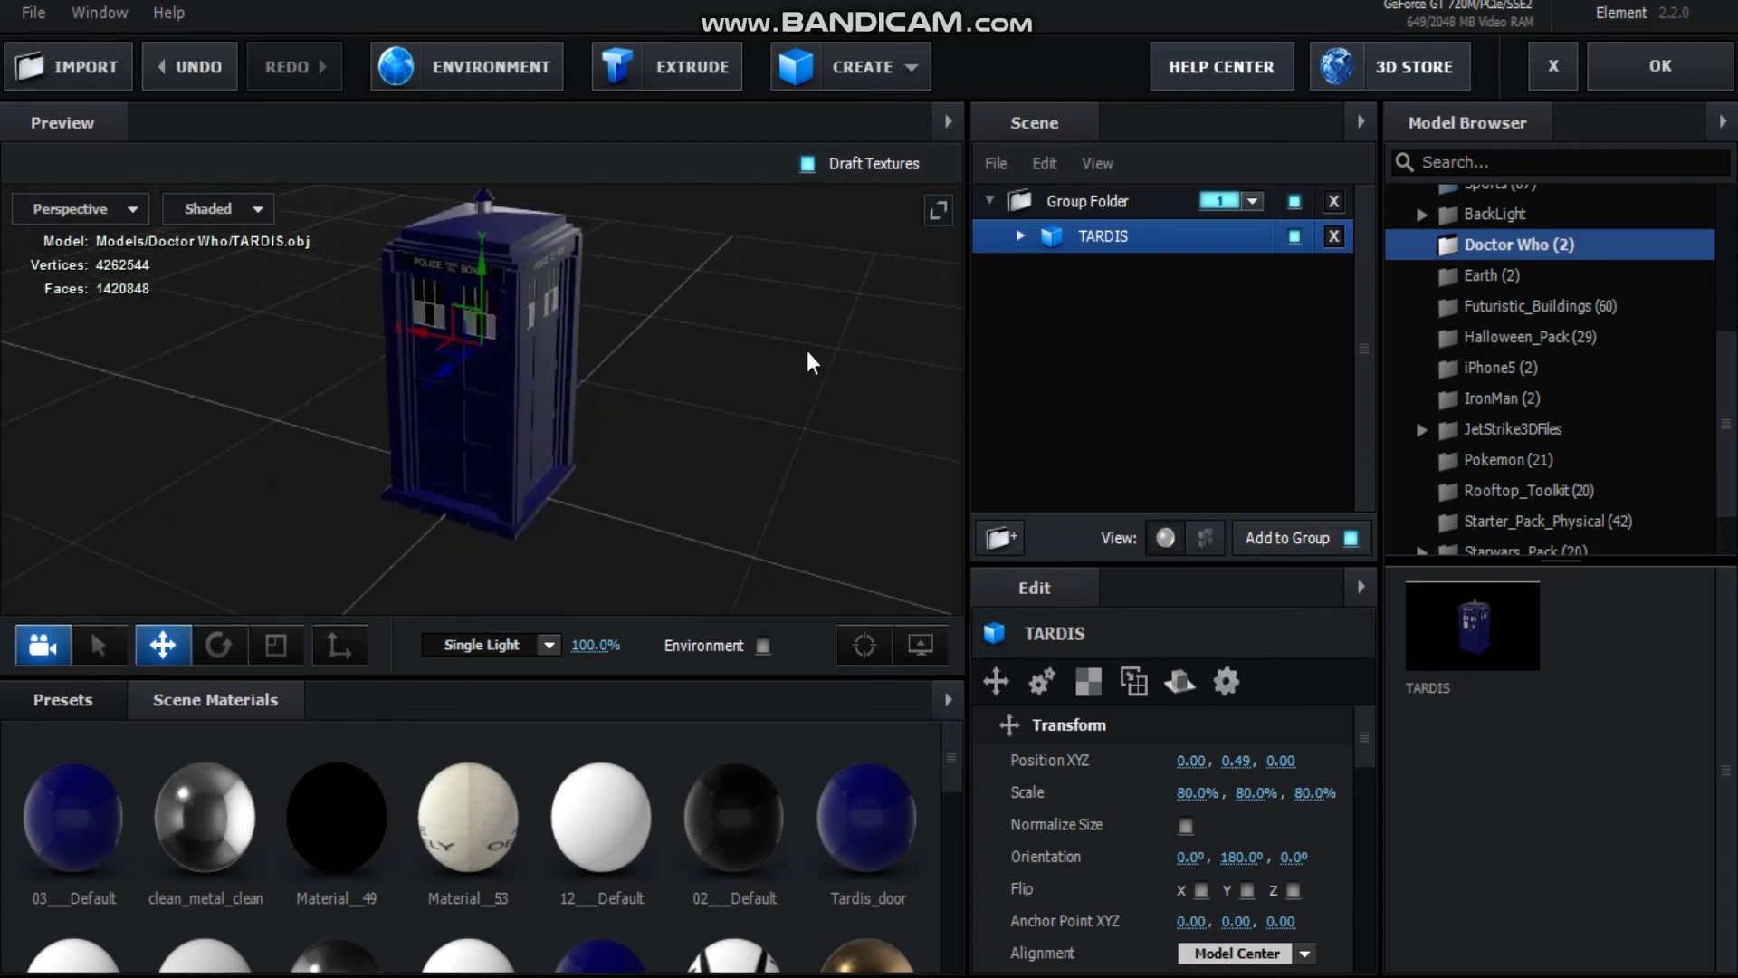
Add a plane primitive under the TARDIS sized 3 by 3
left_click(850, 66)
left_click(1179, 145)
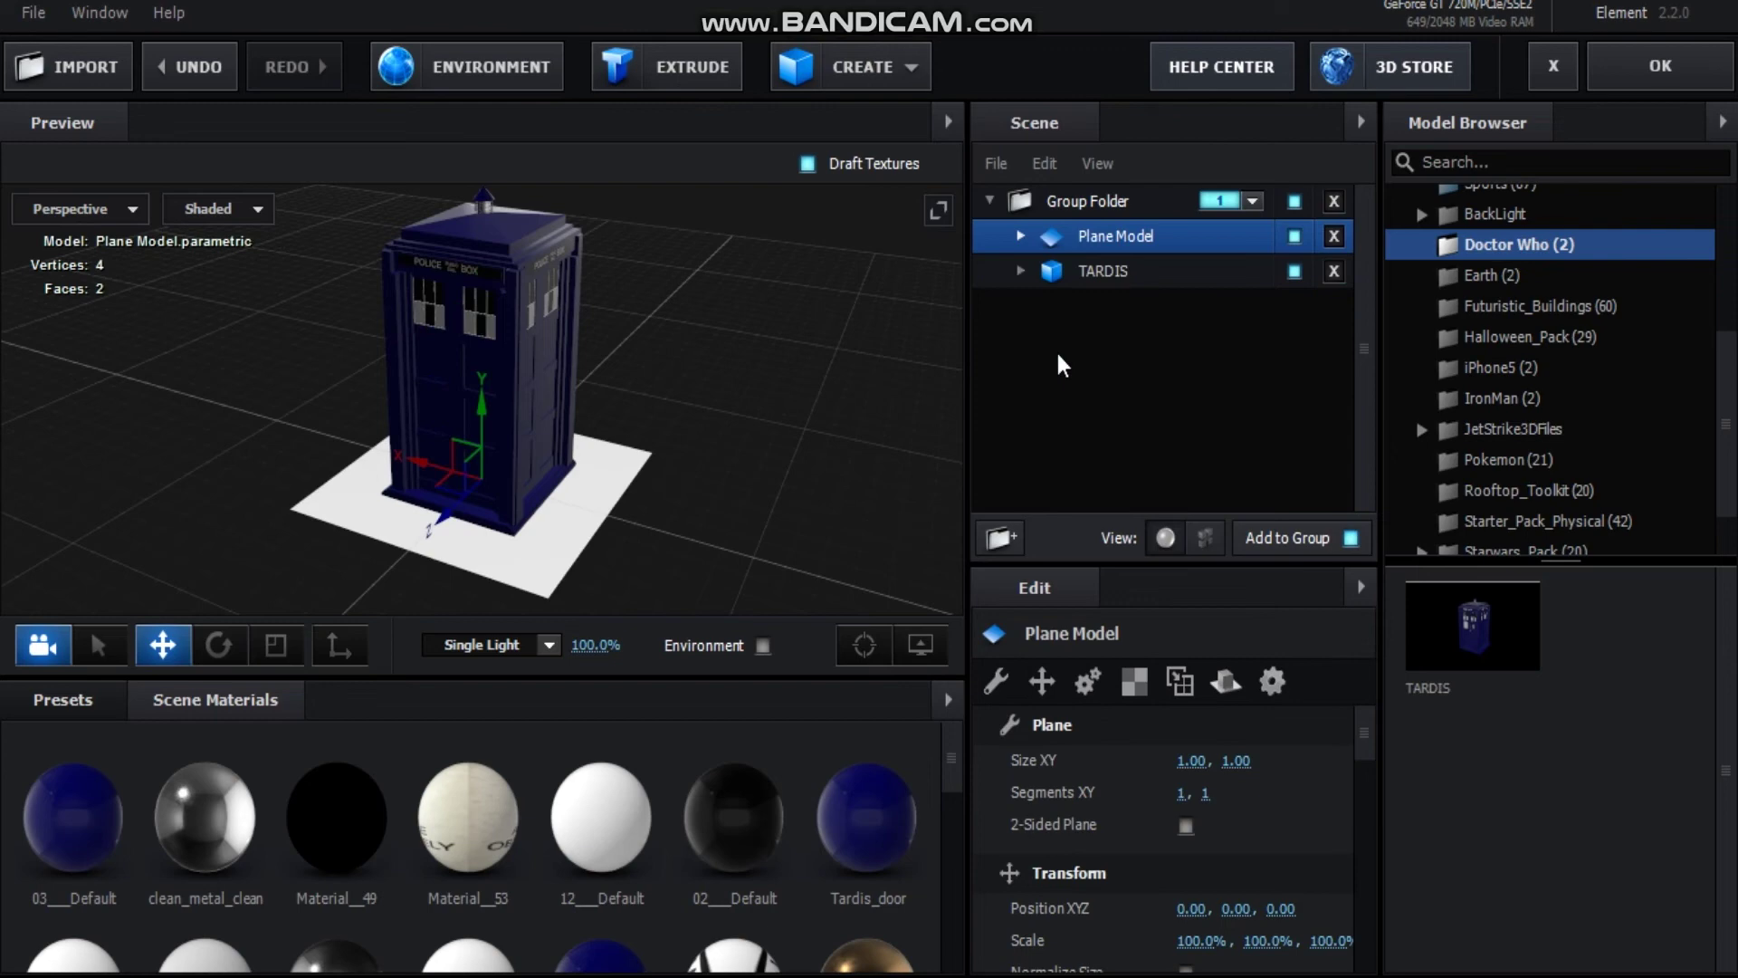
left_click(1177, 760)
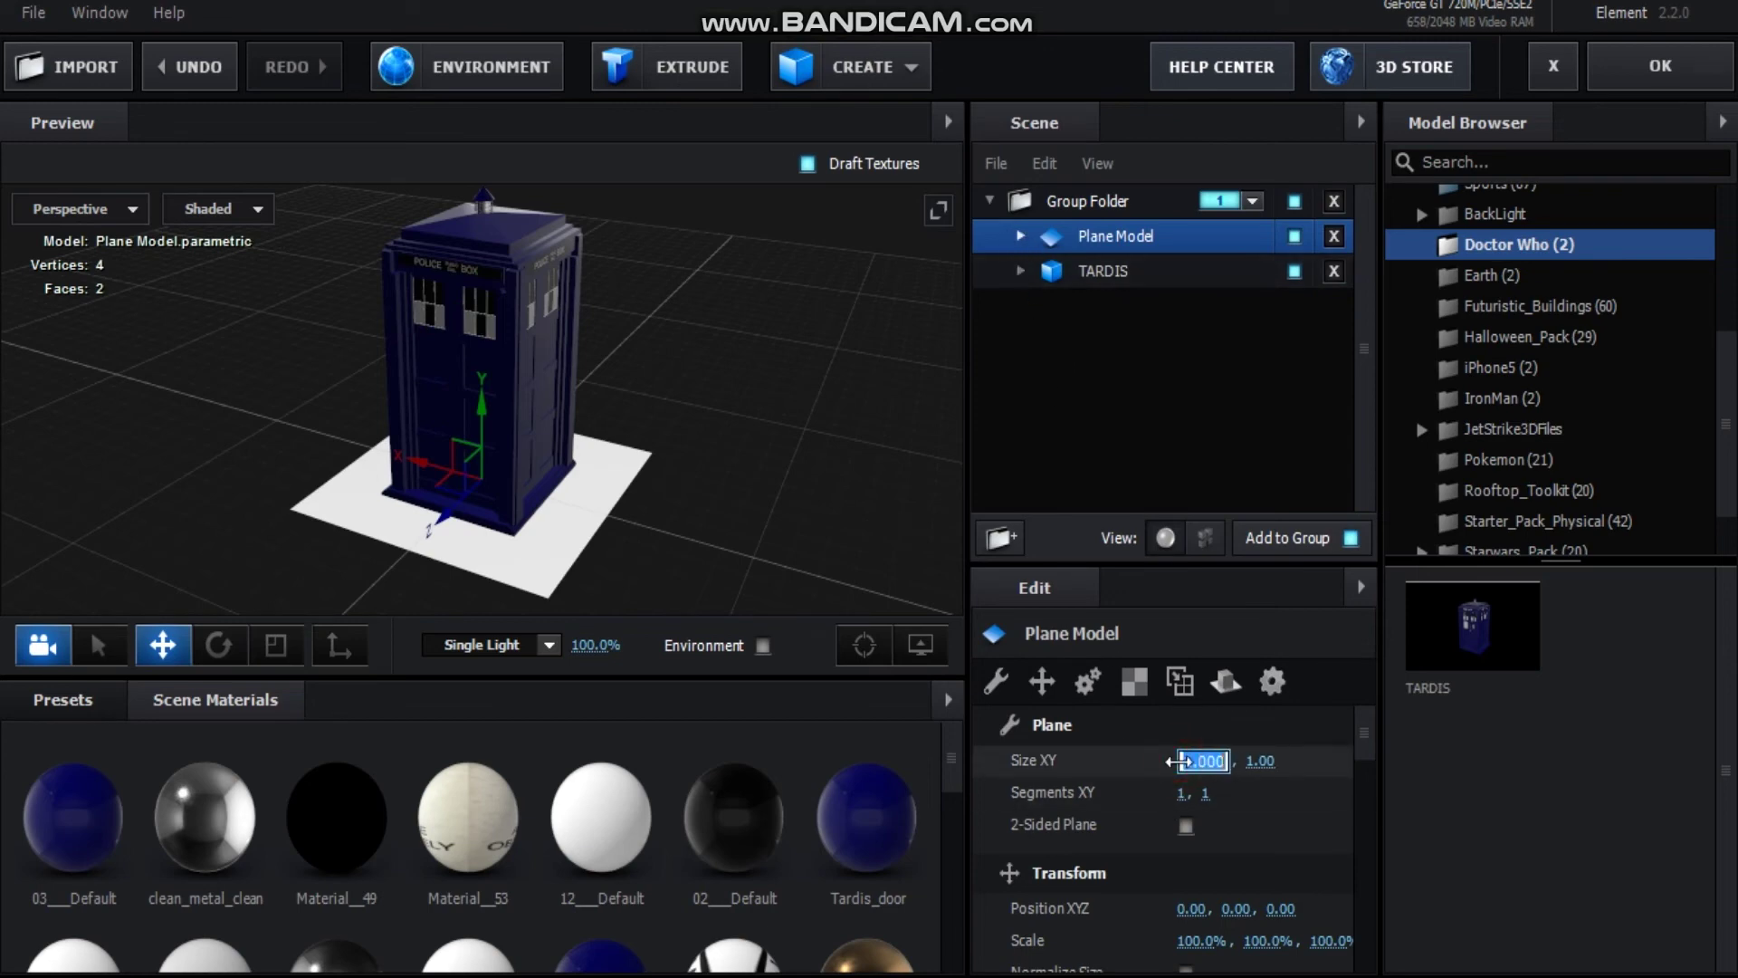
type("3")
key("Tab")
type("3")
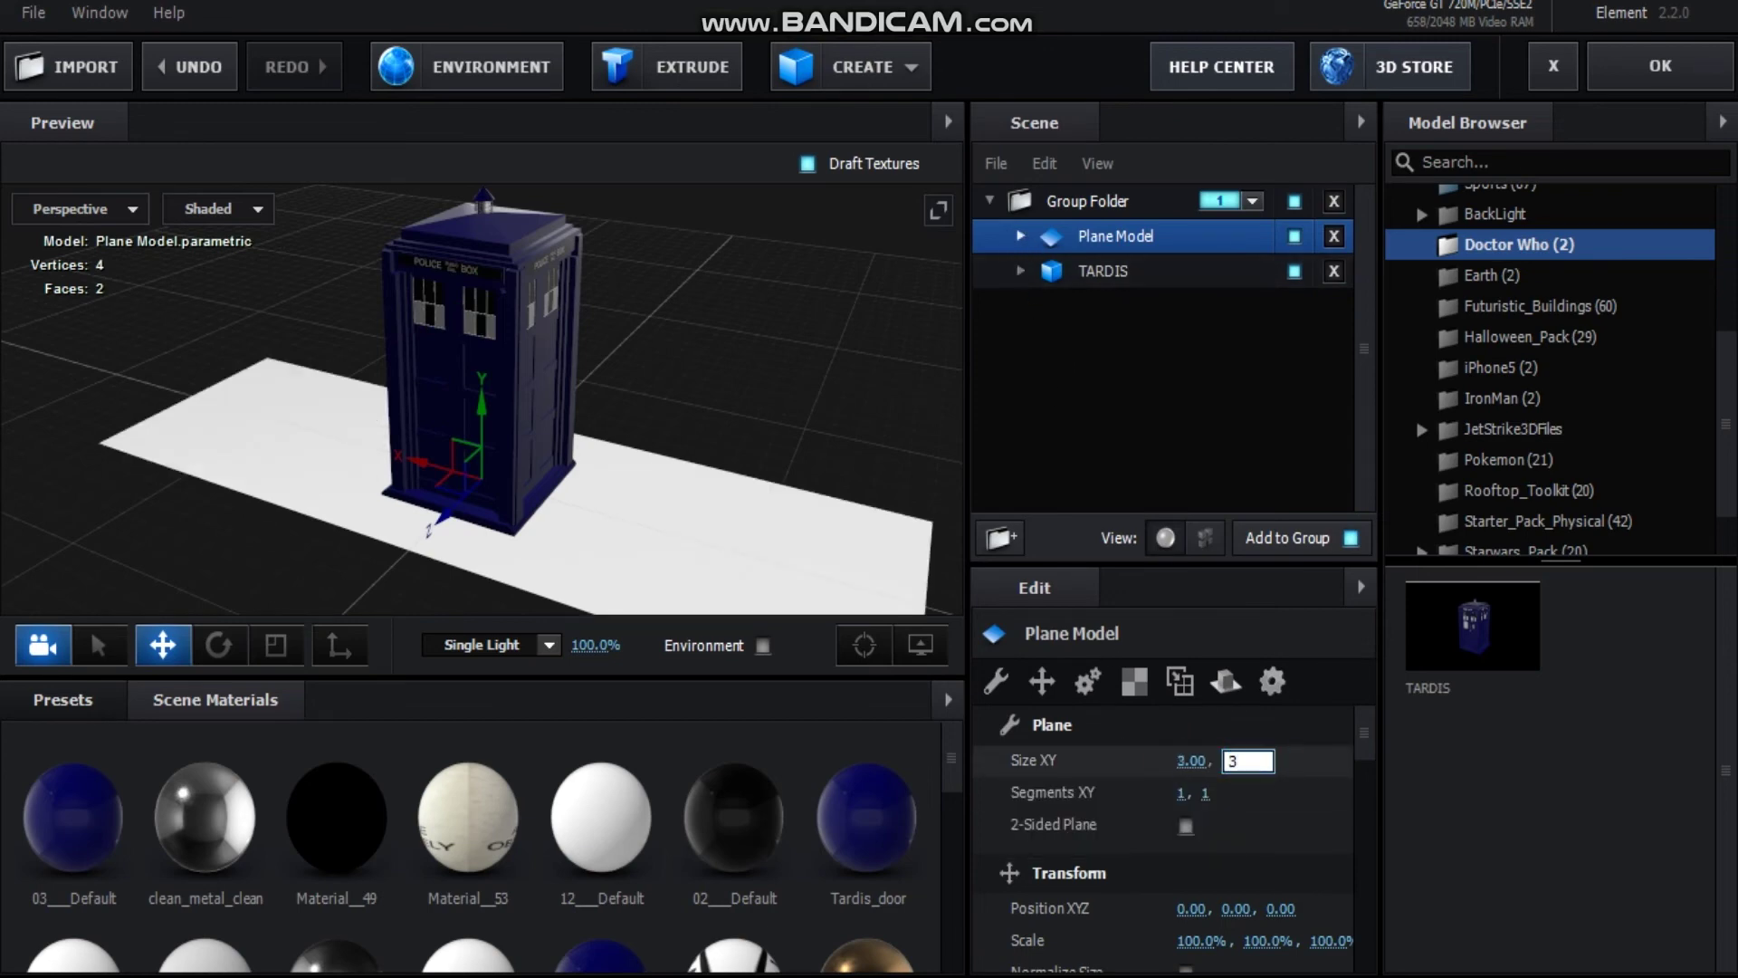
key("Return")
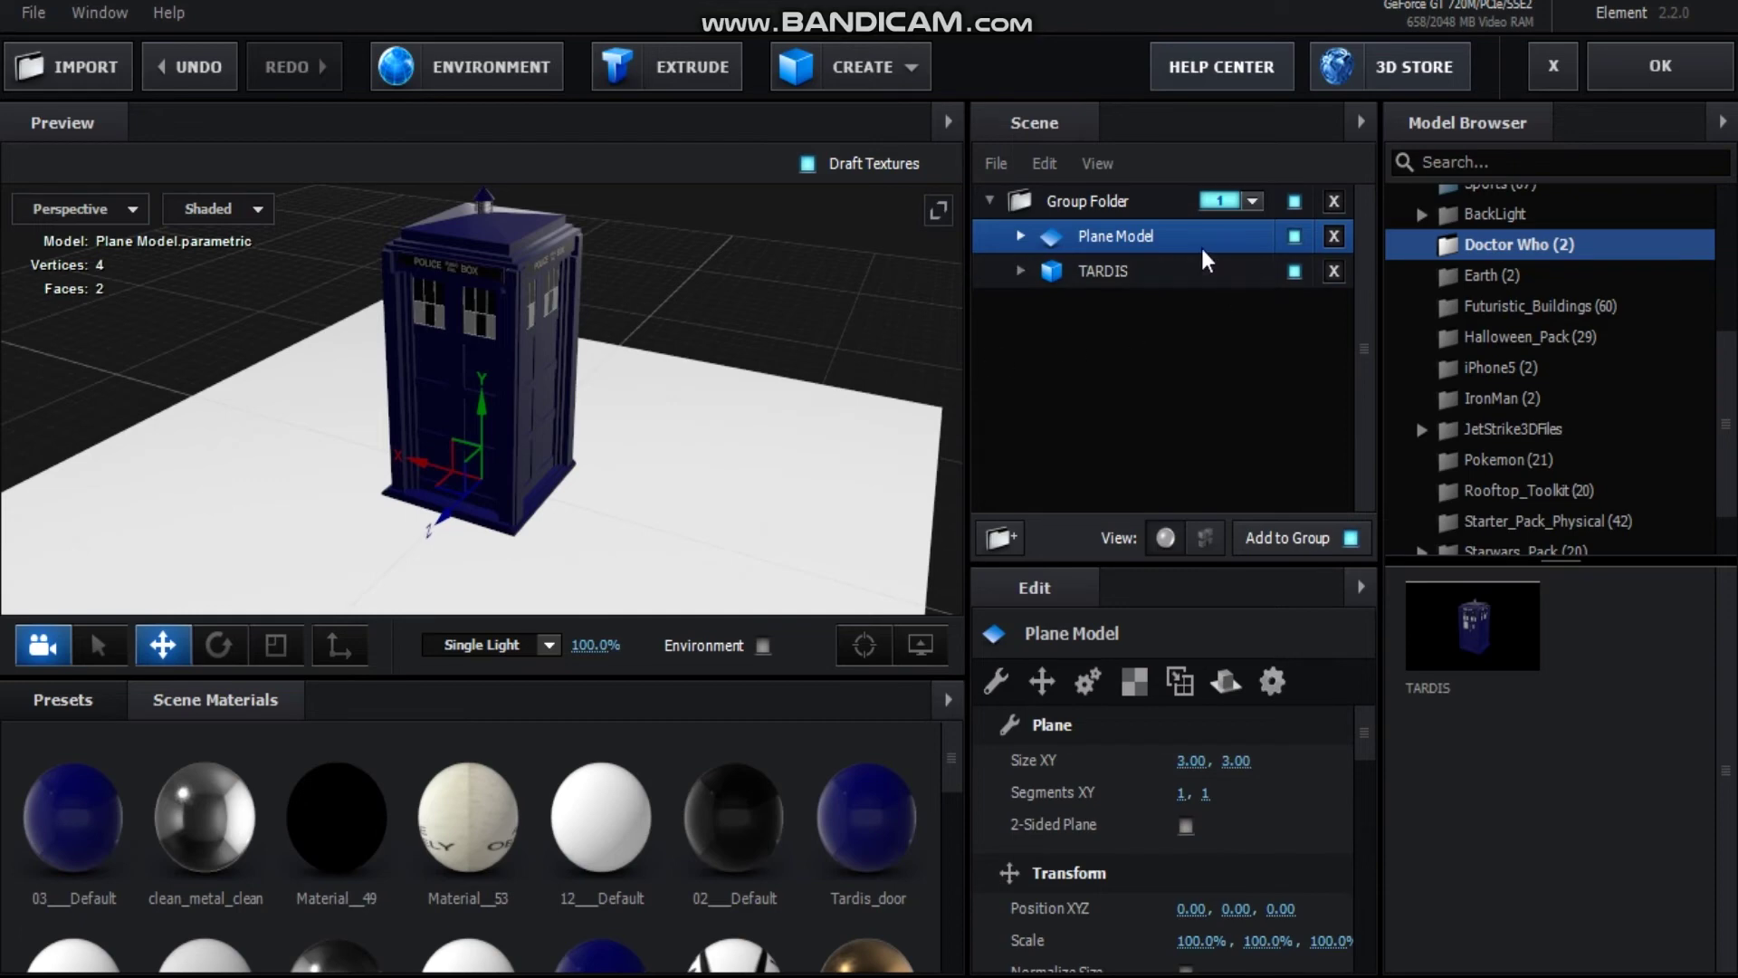
Give the plane's Default material a matte reflection preset
left_click(1020, 236)
left_click(1136, 270)
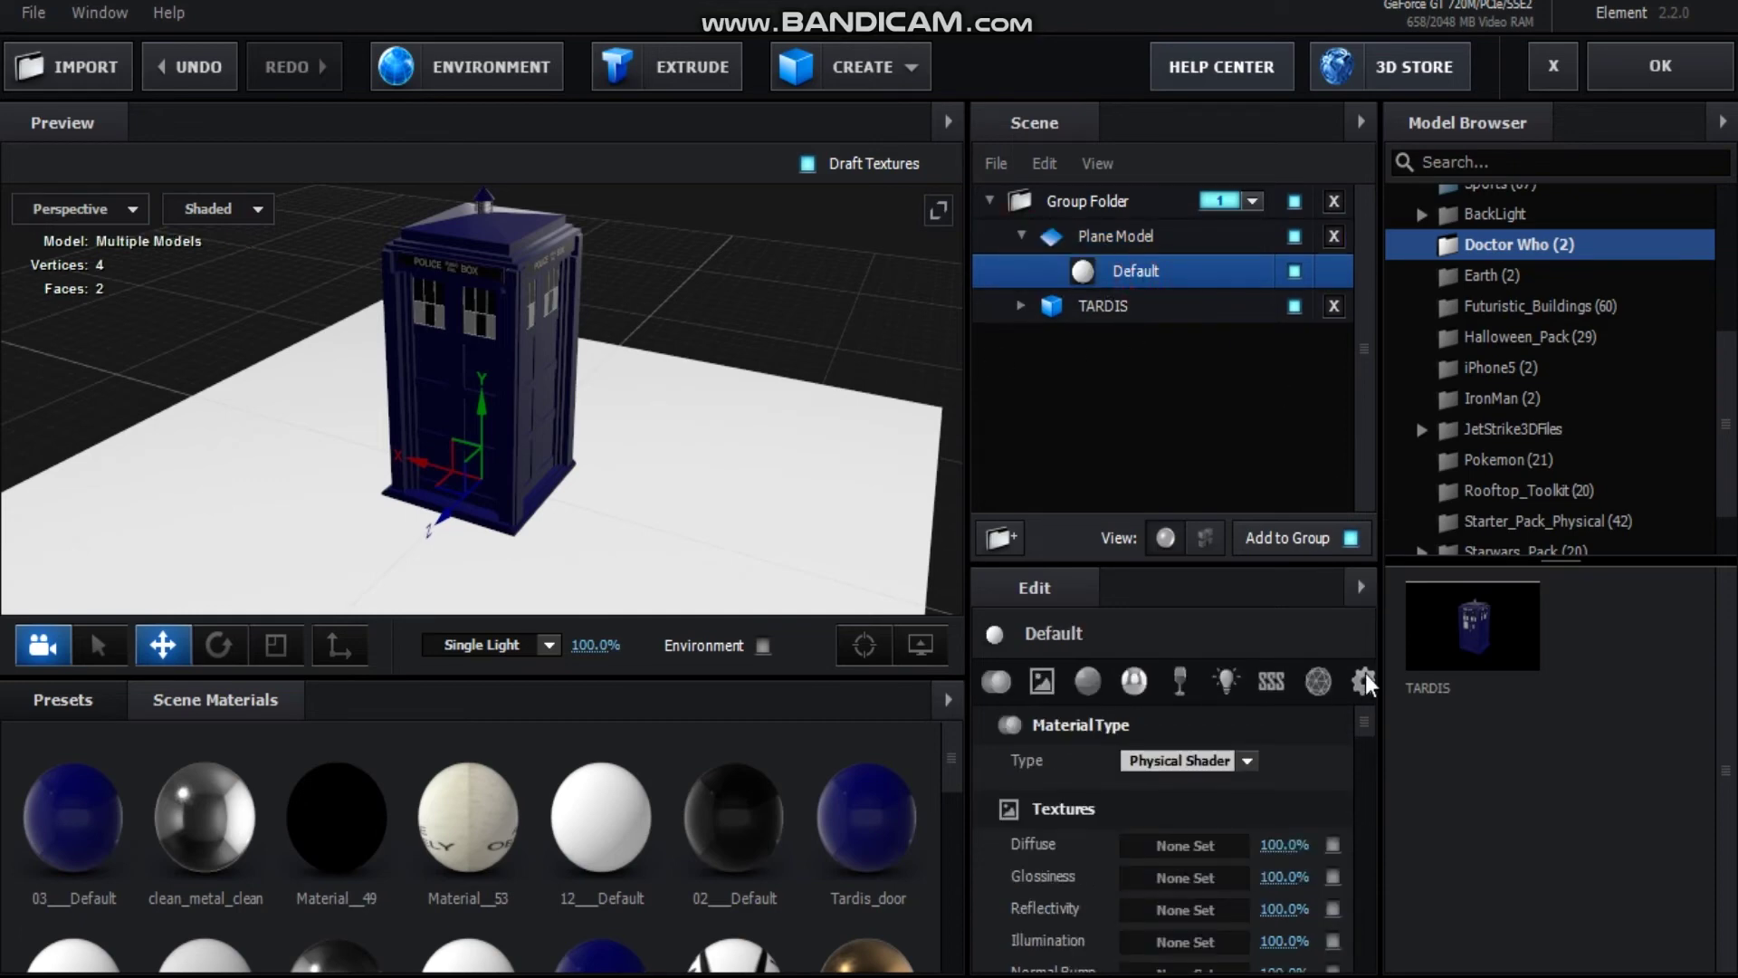
left_click_drag(1366, 741, 1383, 970)
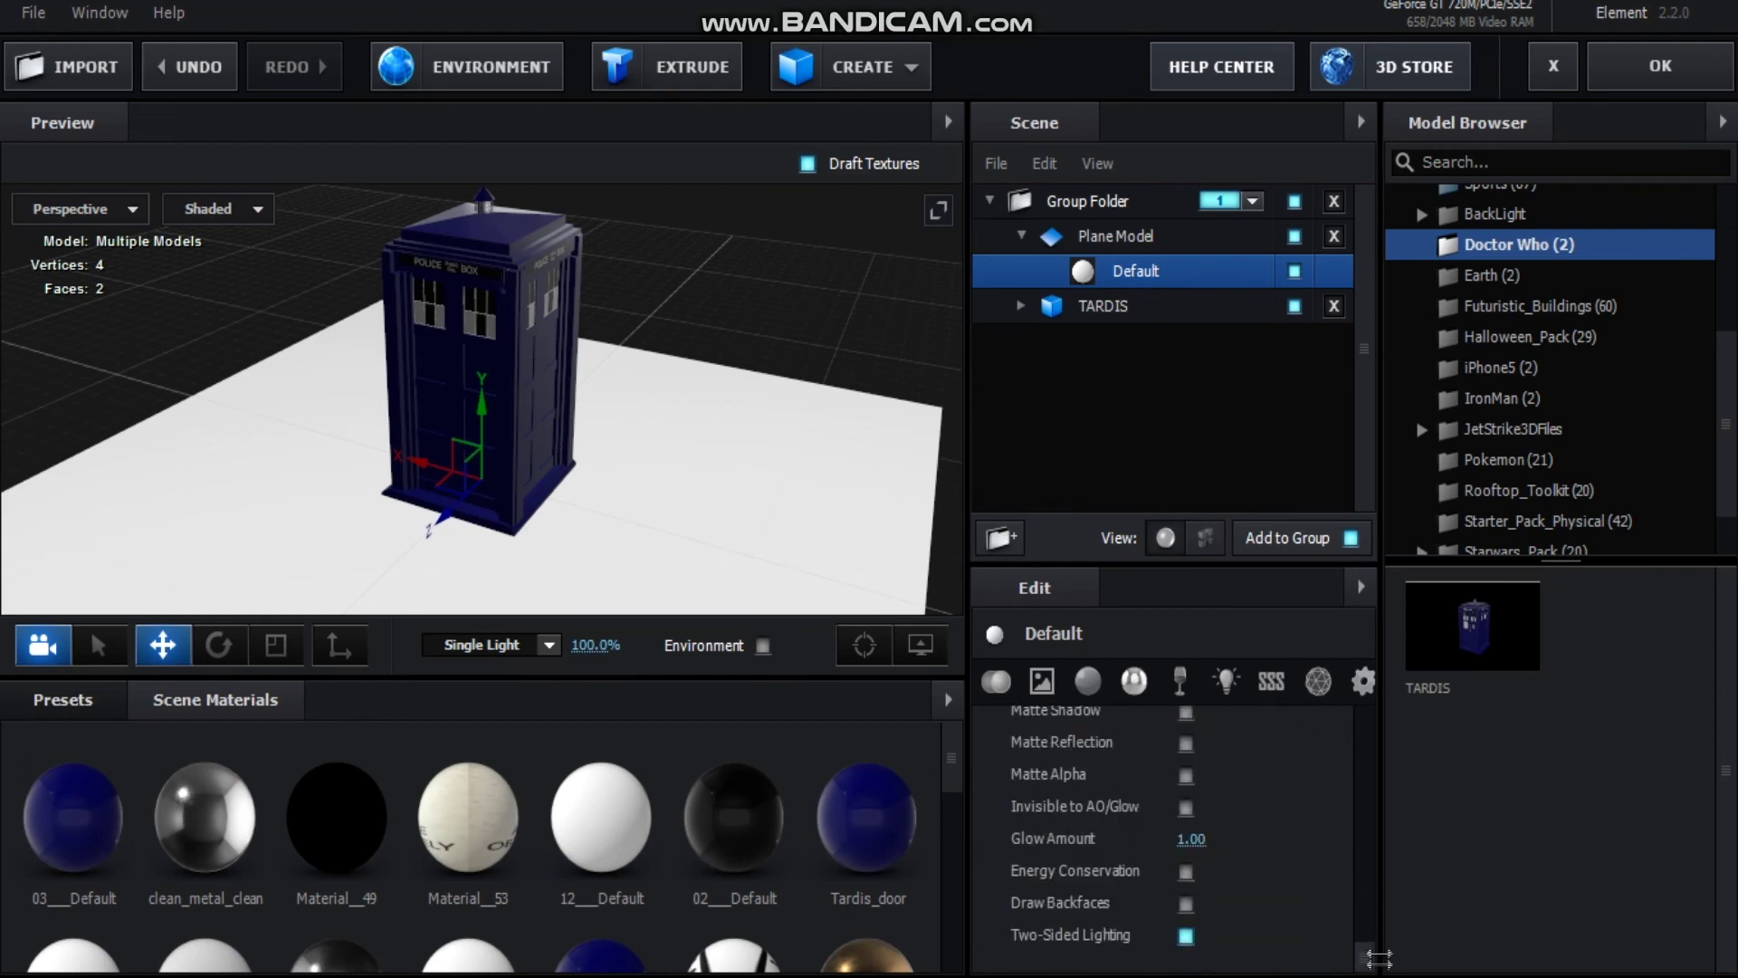
left_click(1185, 742)
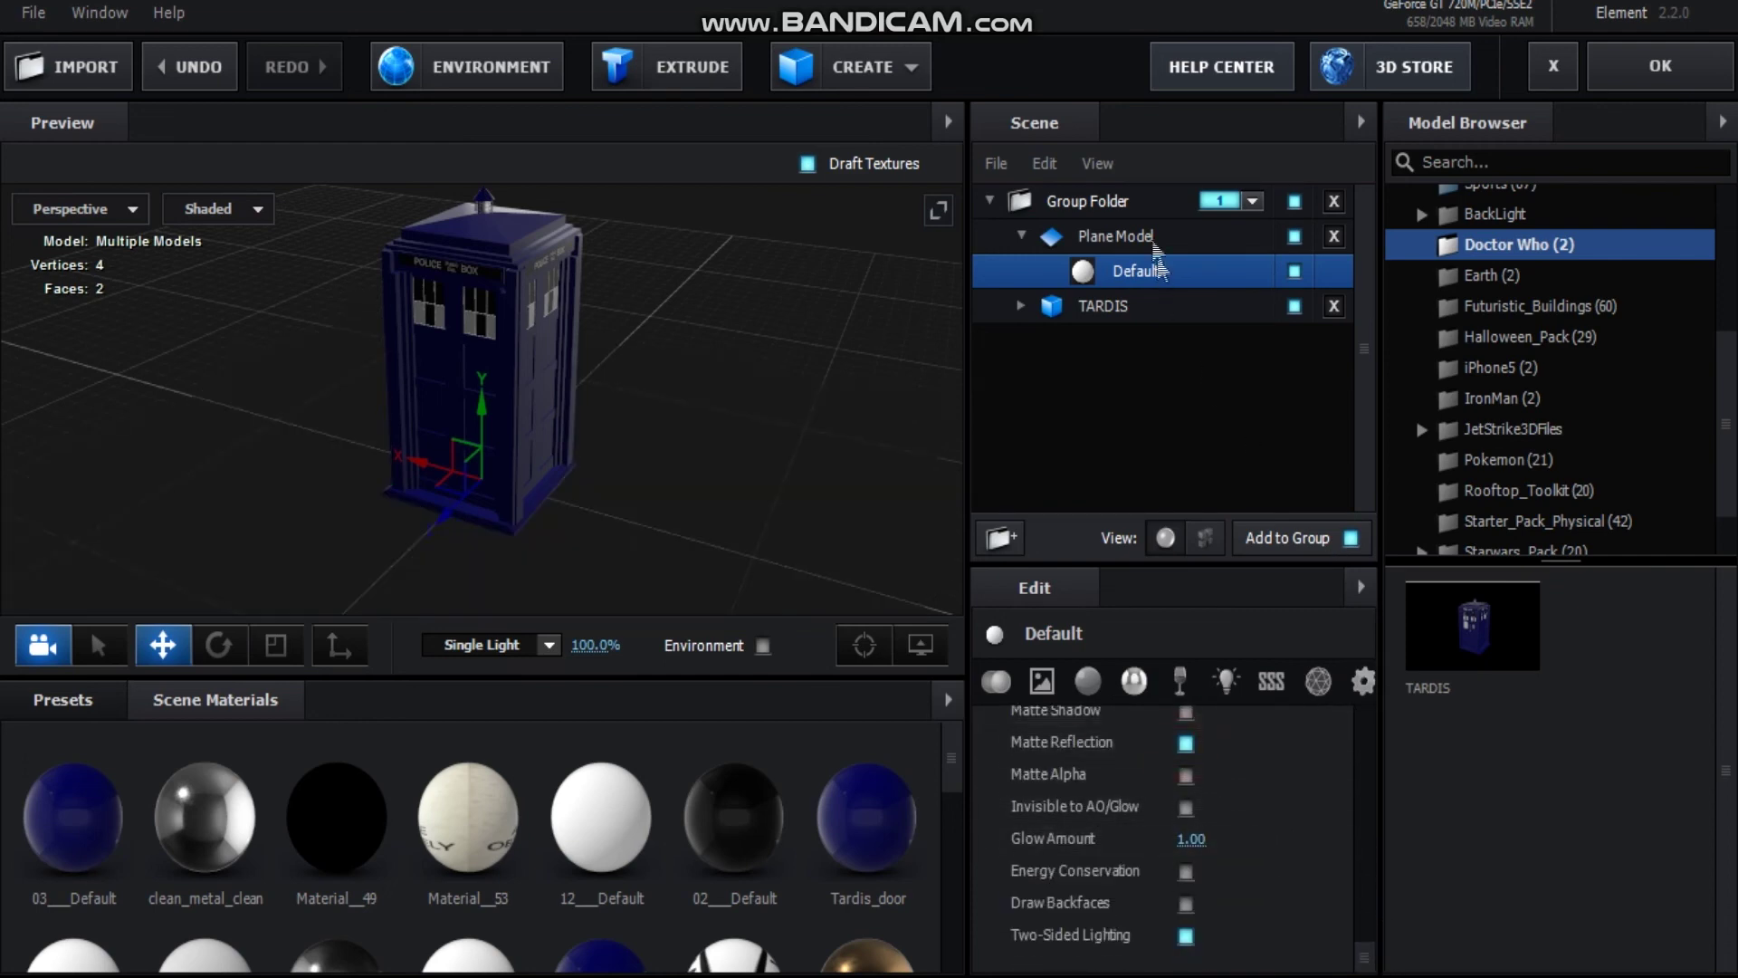
Set the Plane Model's Reflect Mode to Mirror Surface and apply the scene with OK
left_click(1122, 236)
left_click(1224, 680)
left_click(1238, 760)
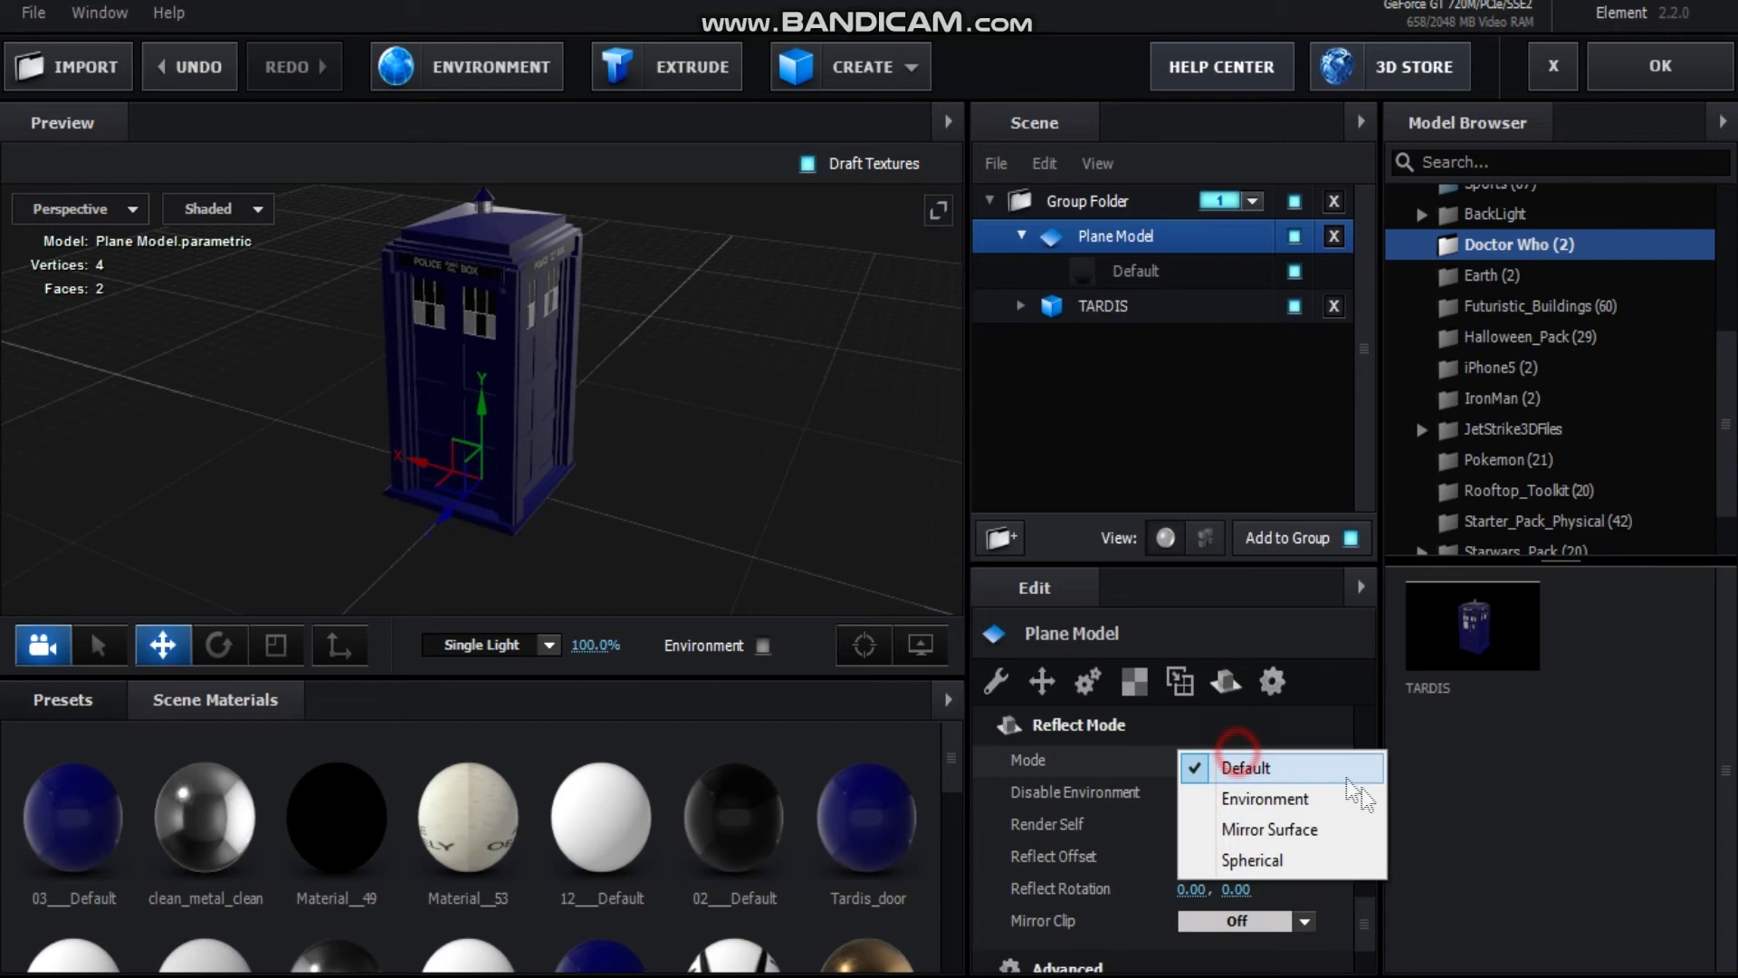
left_click(1308, 828)
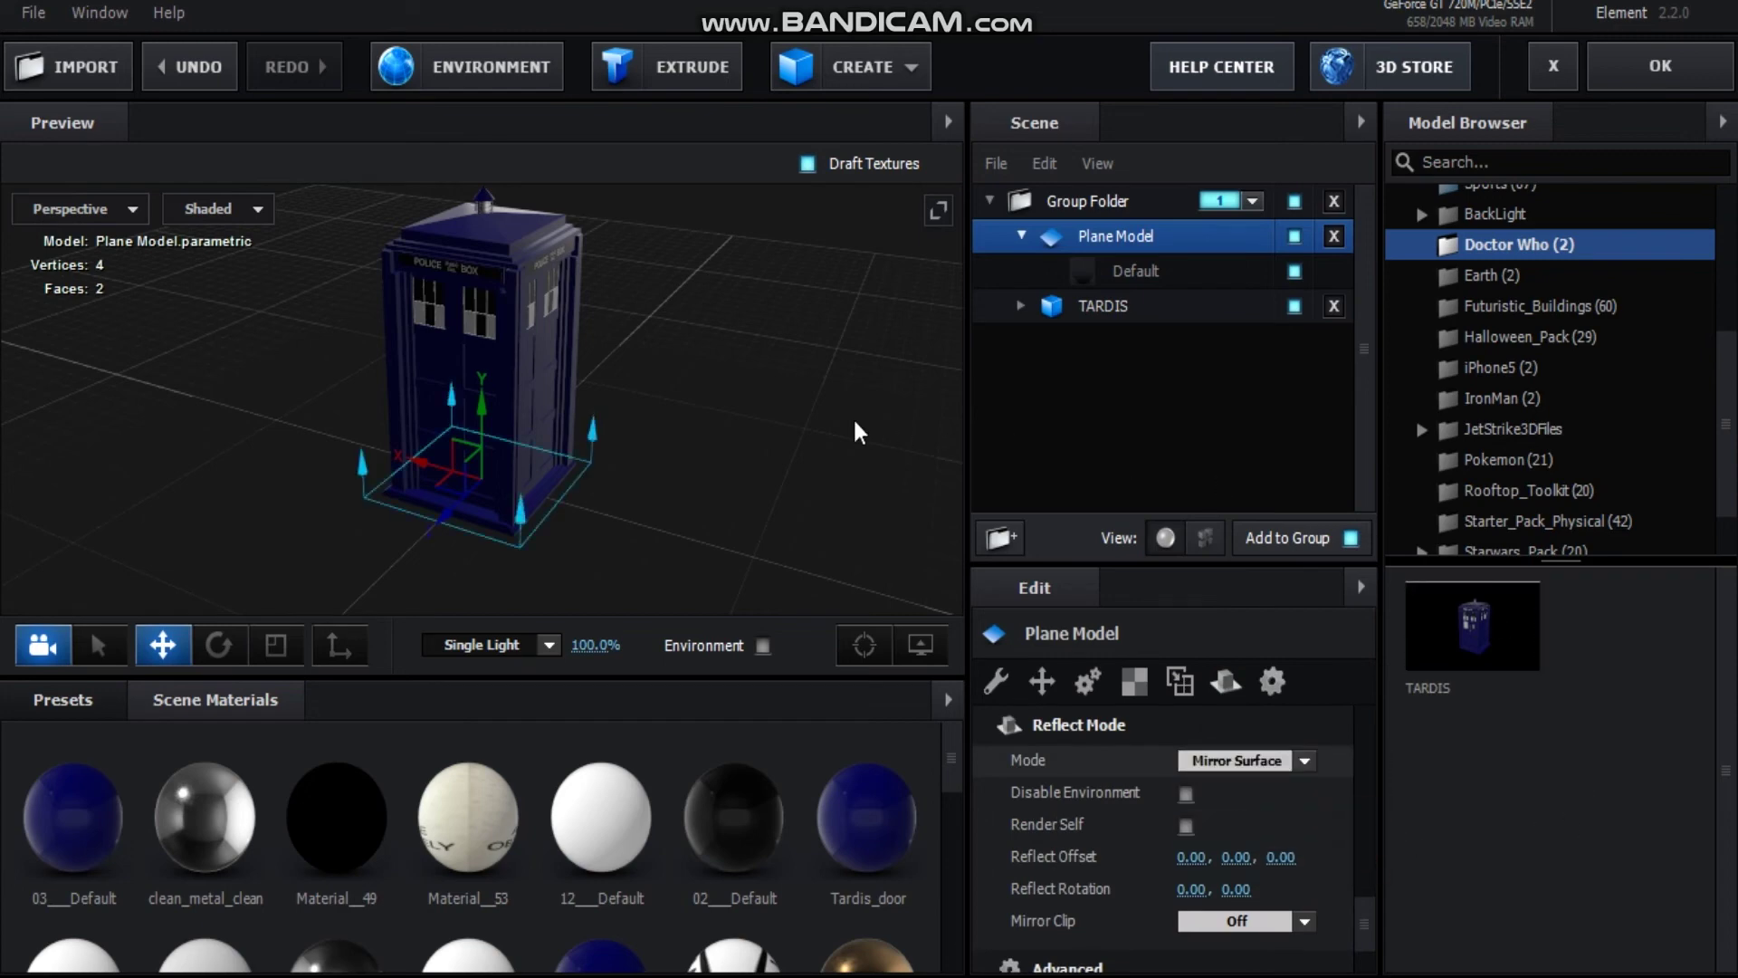
left_click(1660, 65)
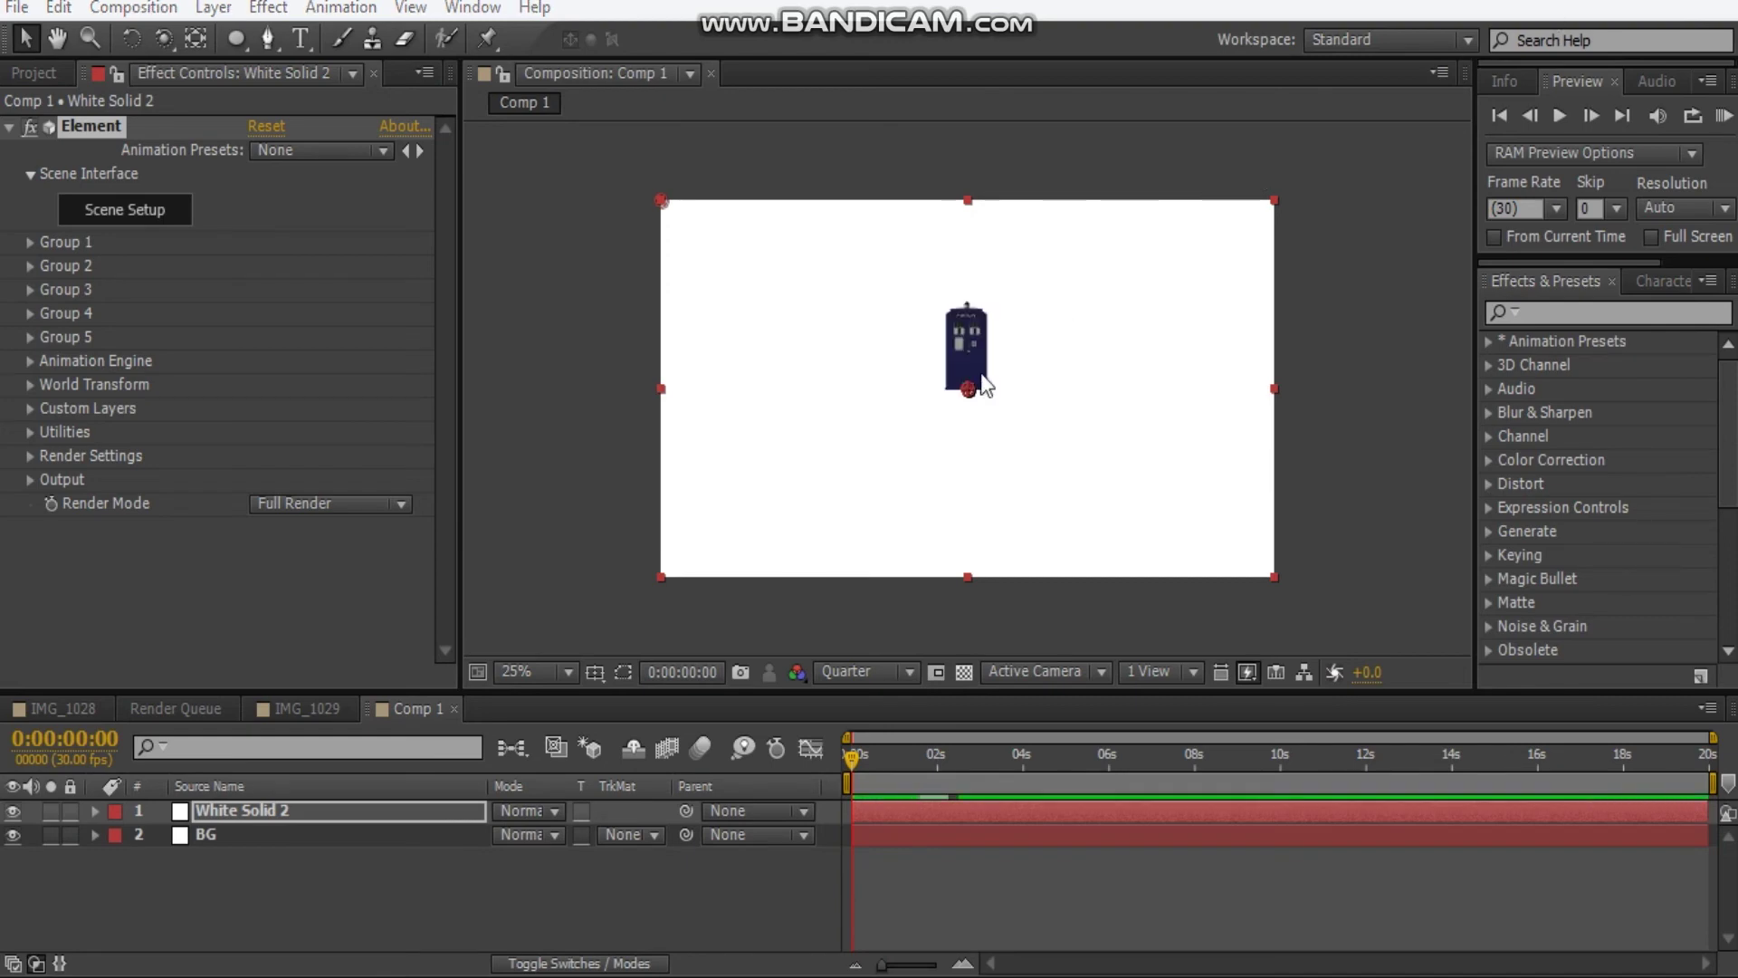
With no layer selected, create a new camera layer using the 50mm lens preset
left_click(1350, 485)
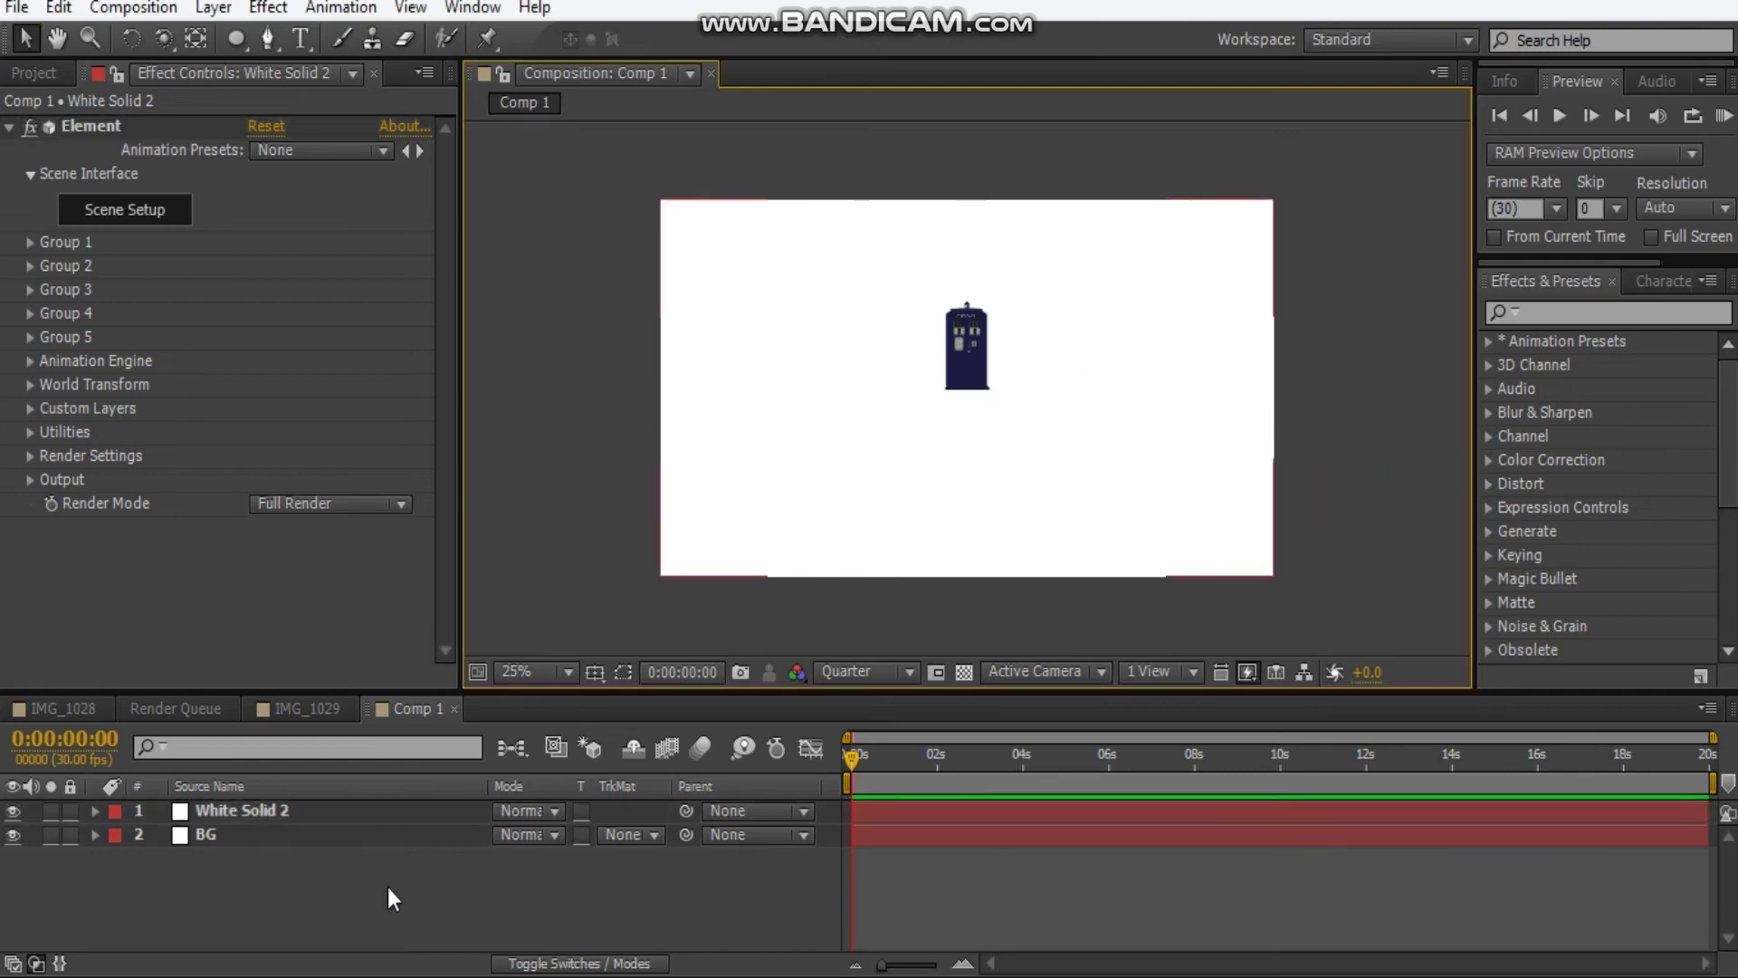
left_click(362, 925)
key("ctrl+alt+shift+c")
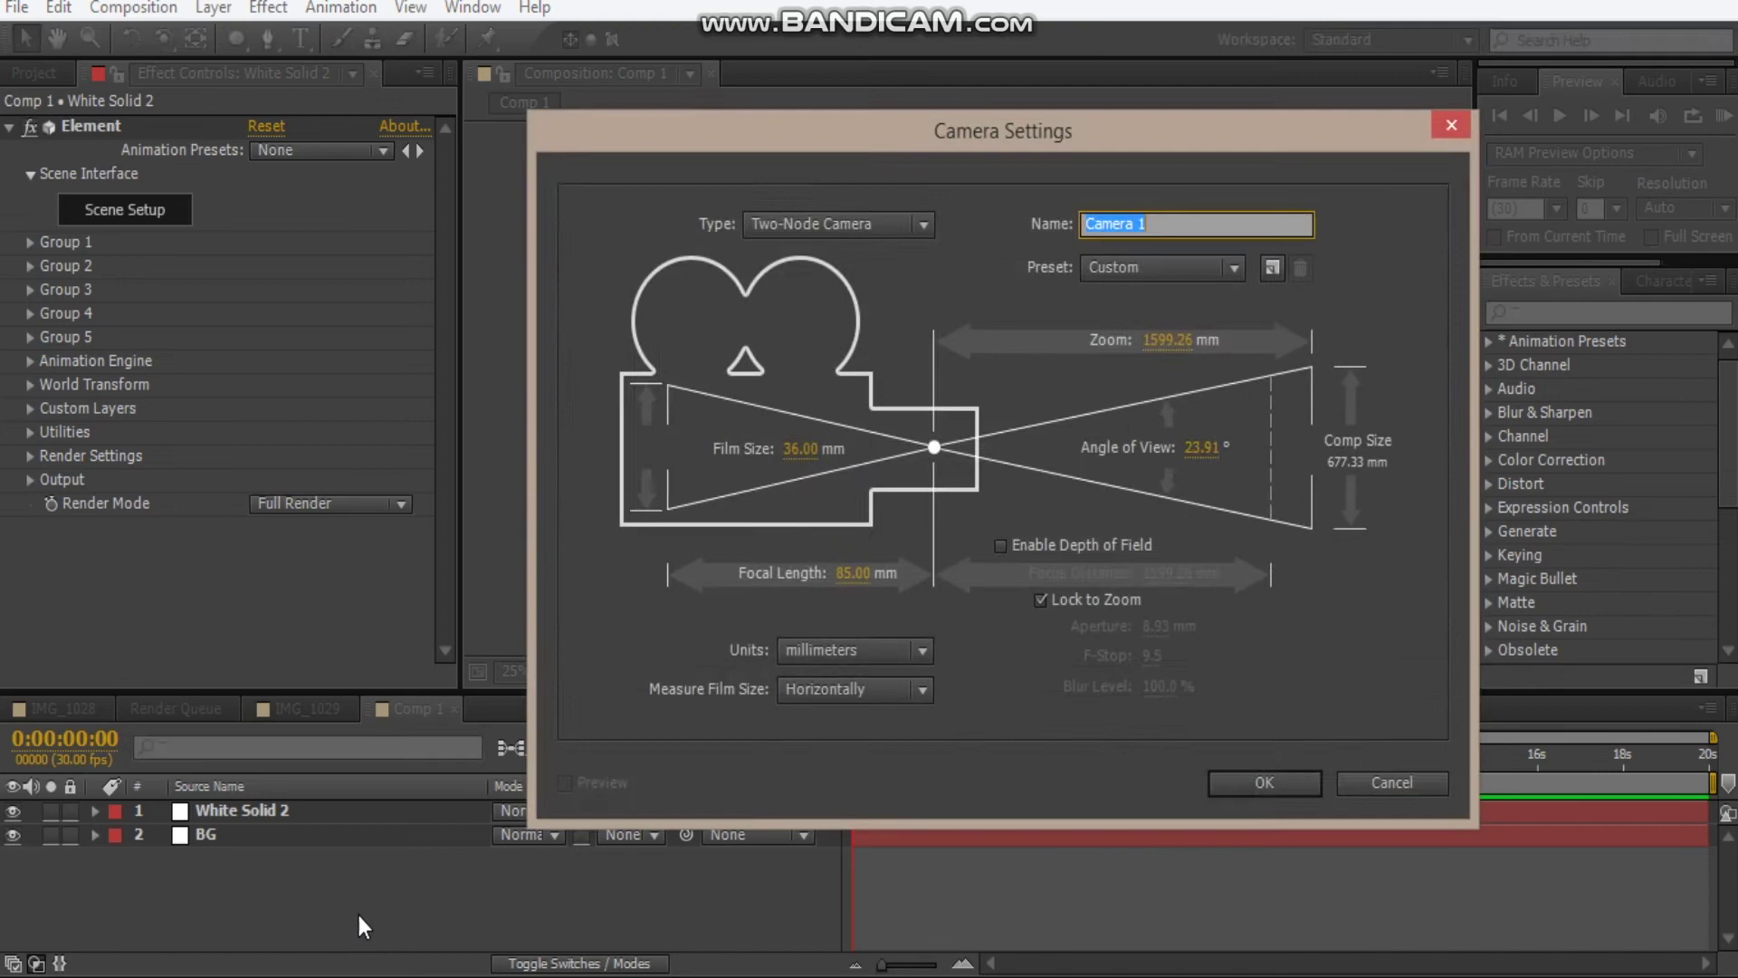
left_click(1149, 267)
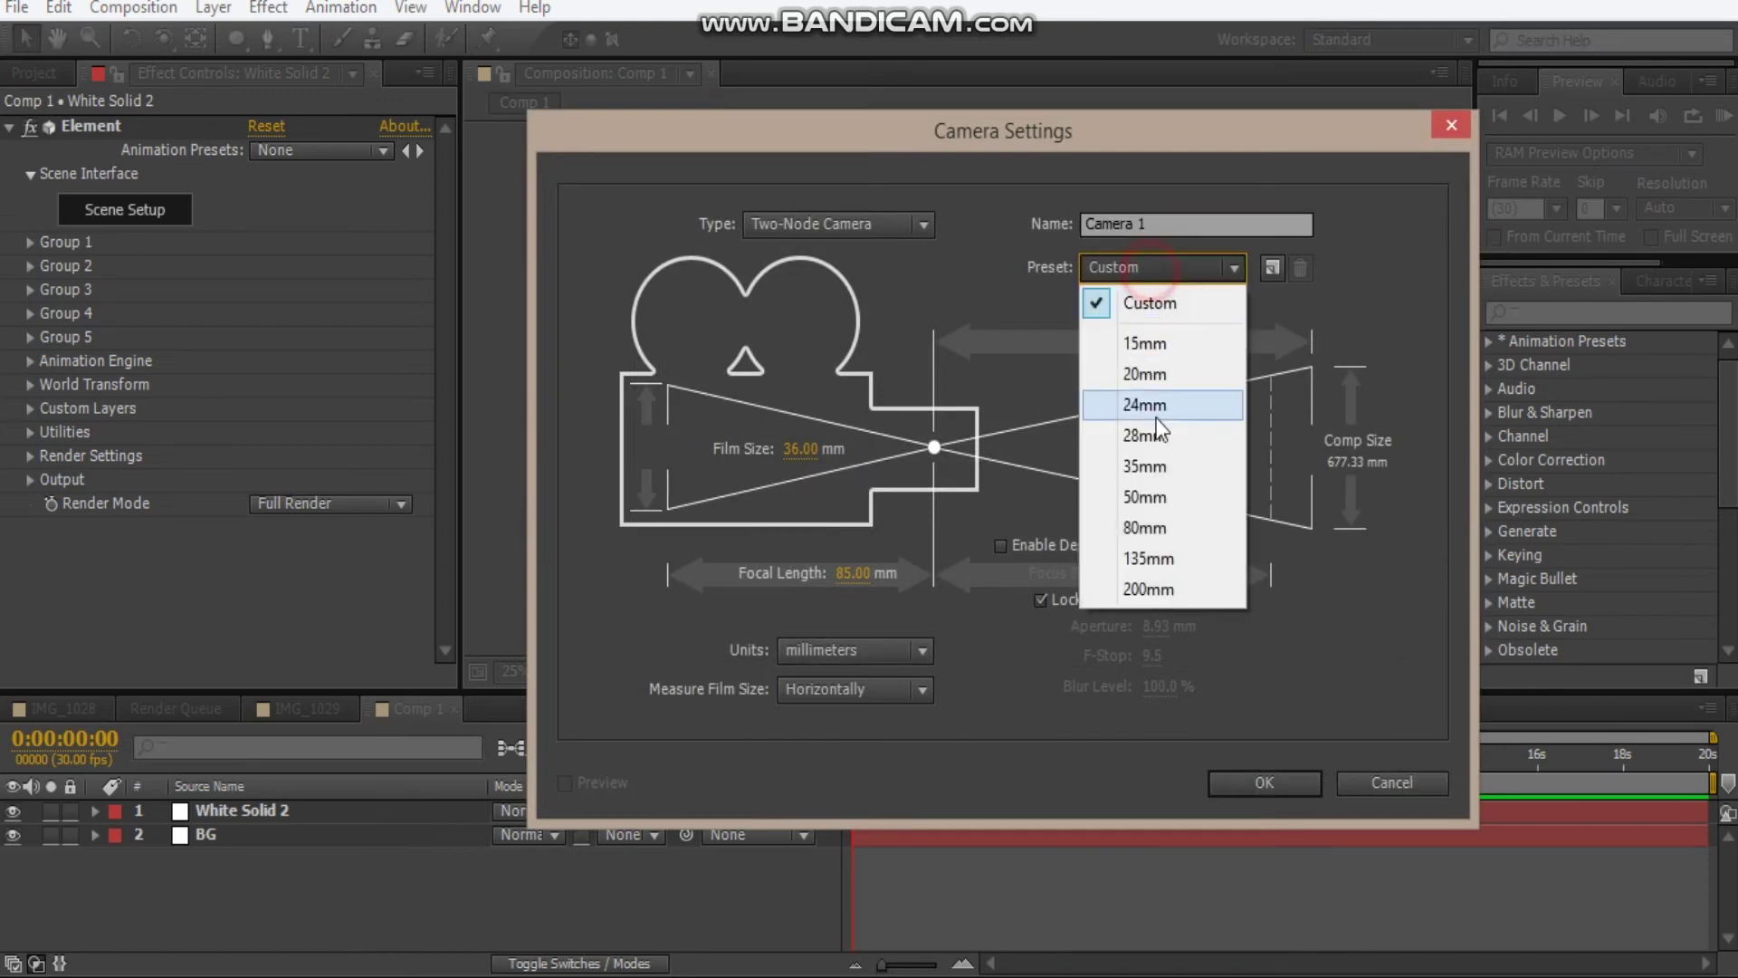
left_click(1147, 497)
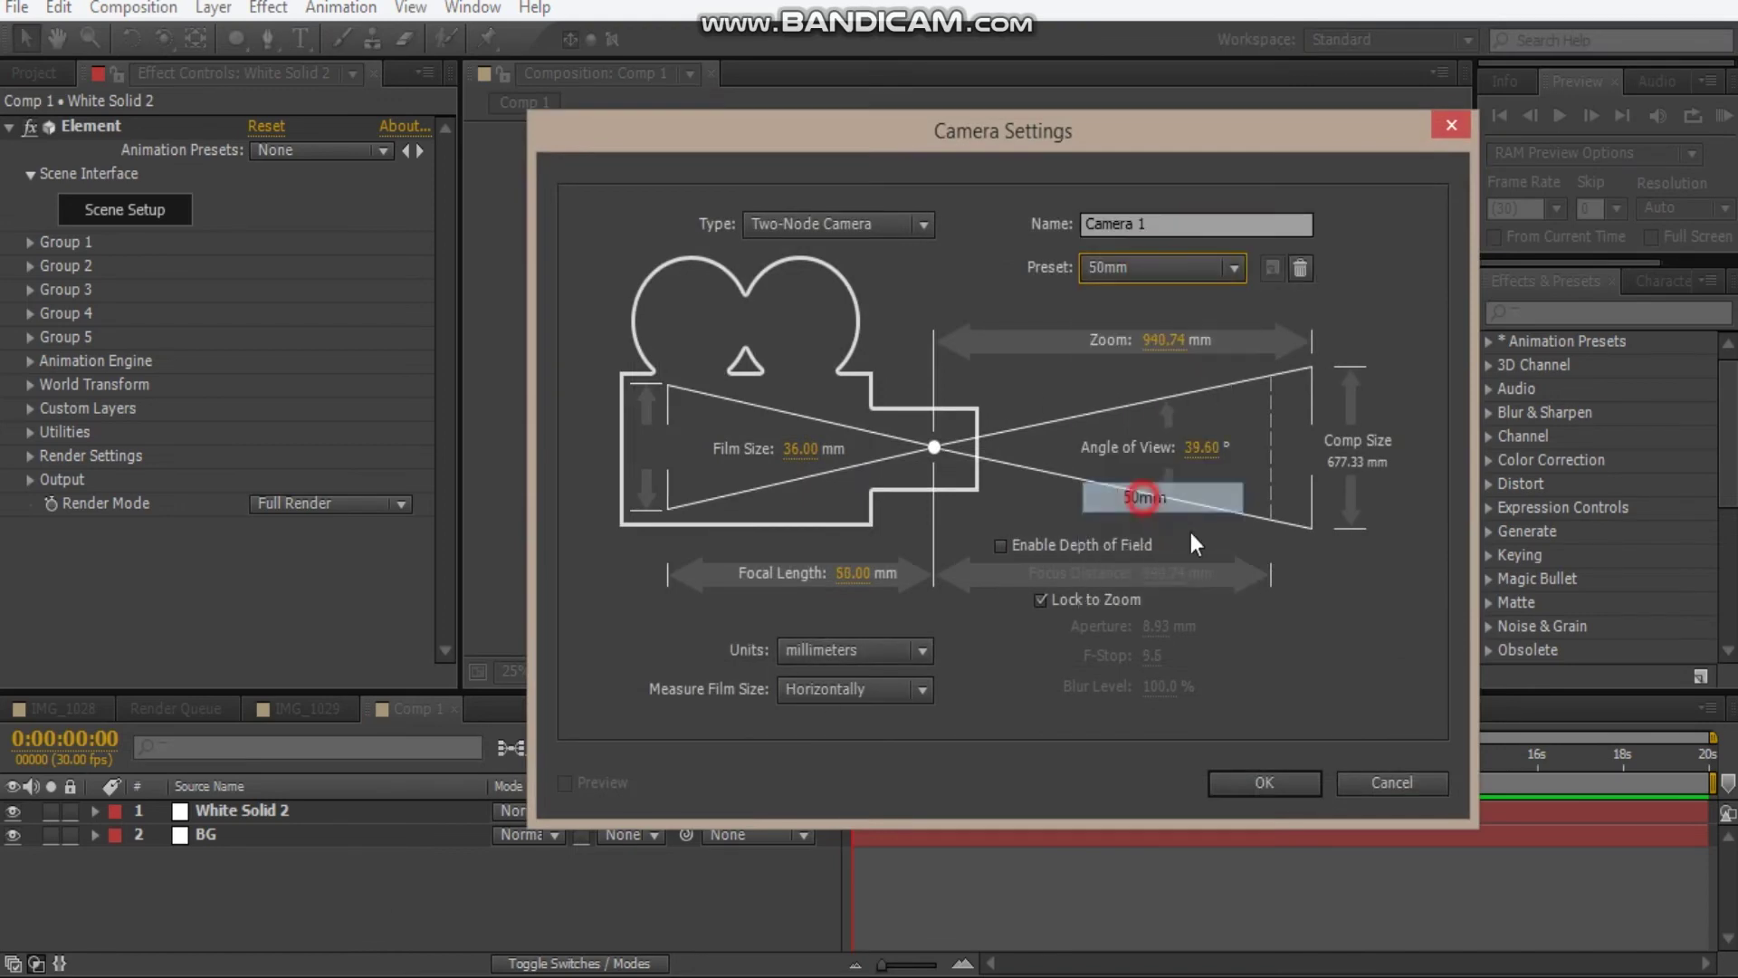
left_click(1263, 784)
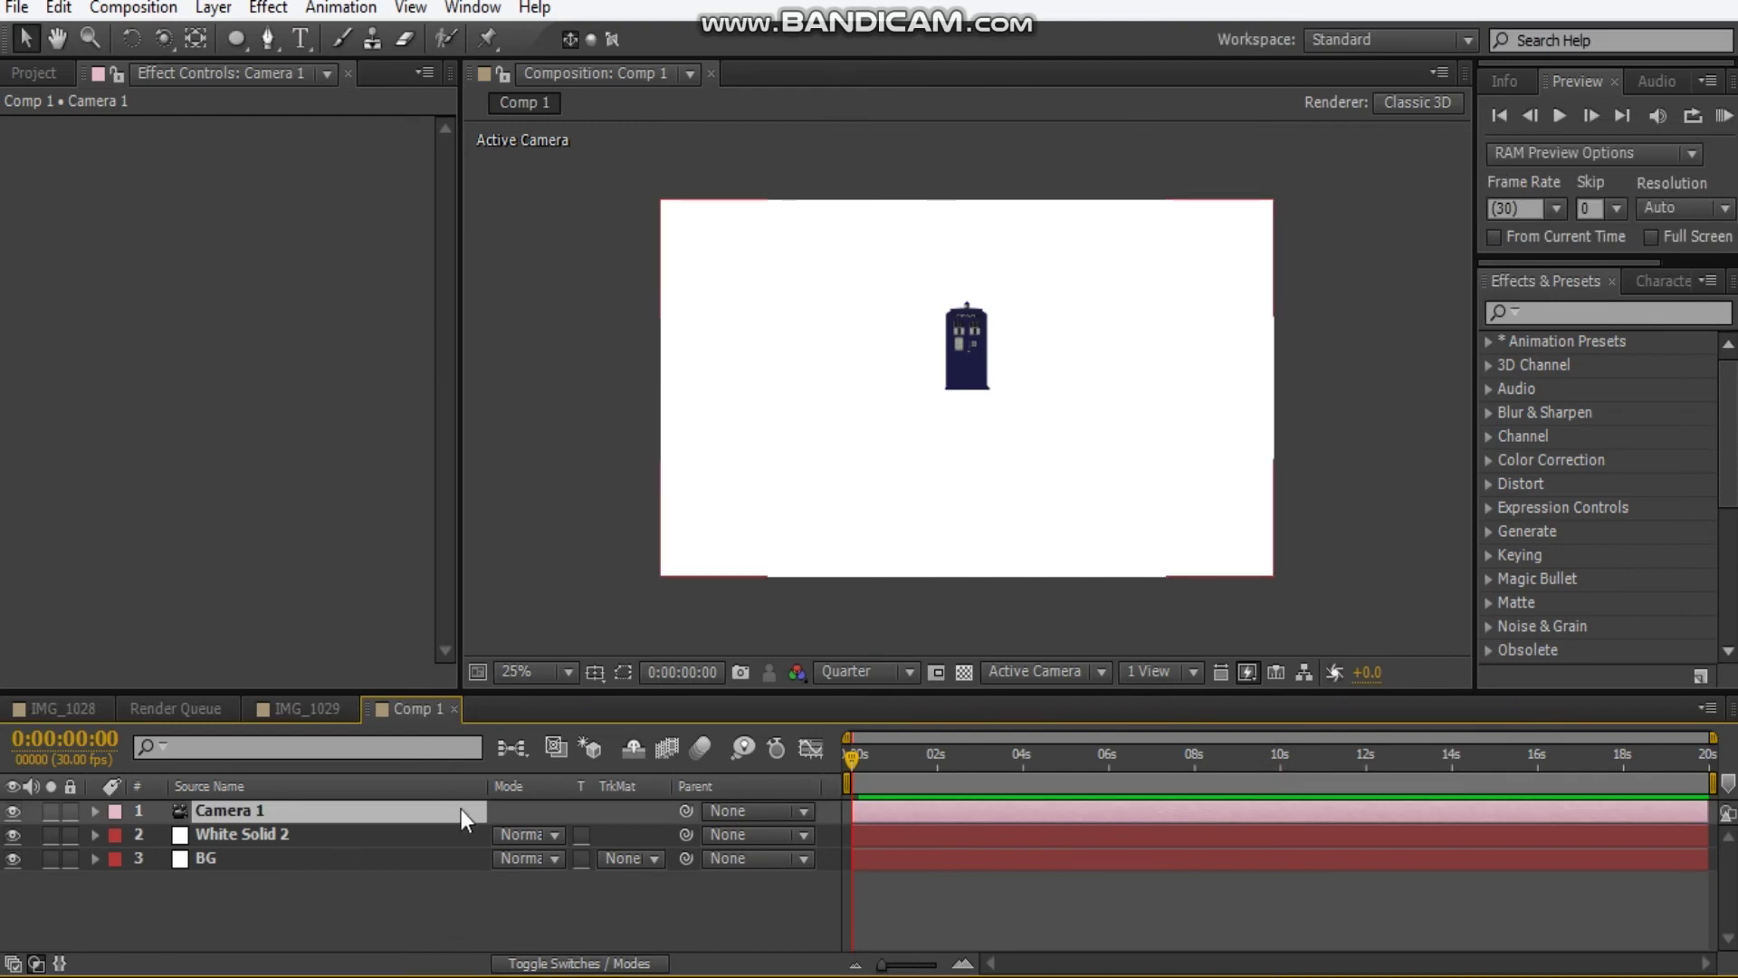
Orbit, dolly and pan Camera 1 to frame the TARDIS and its reflection, then select White Solid 2
key("c")
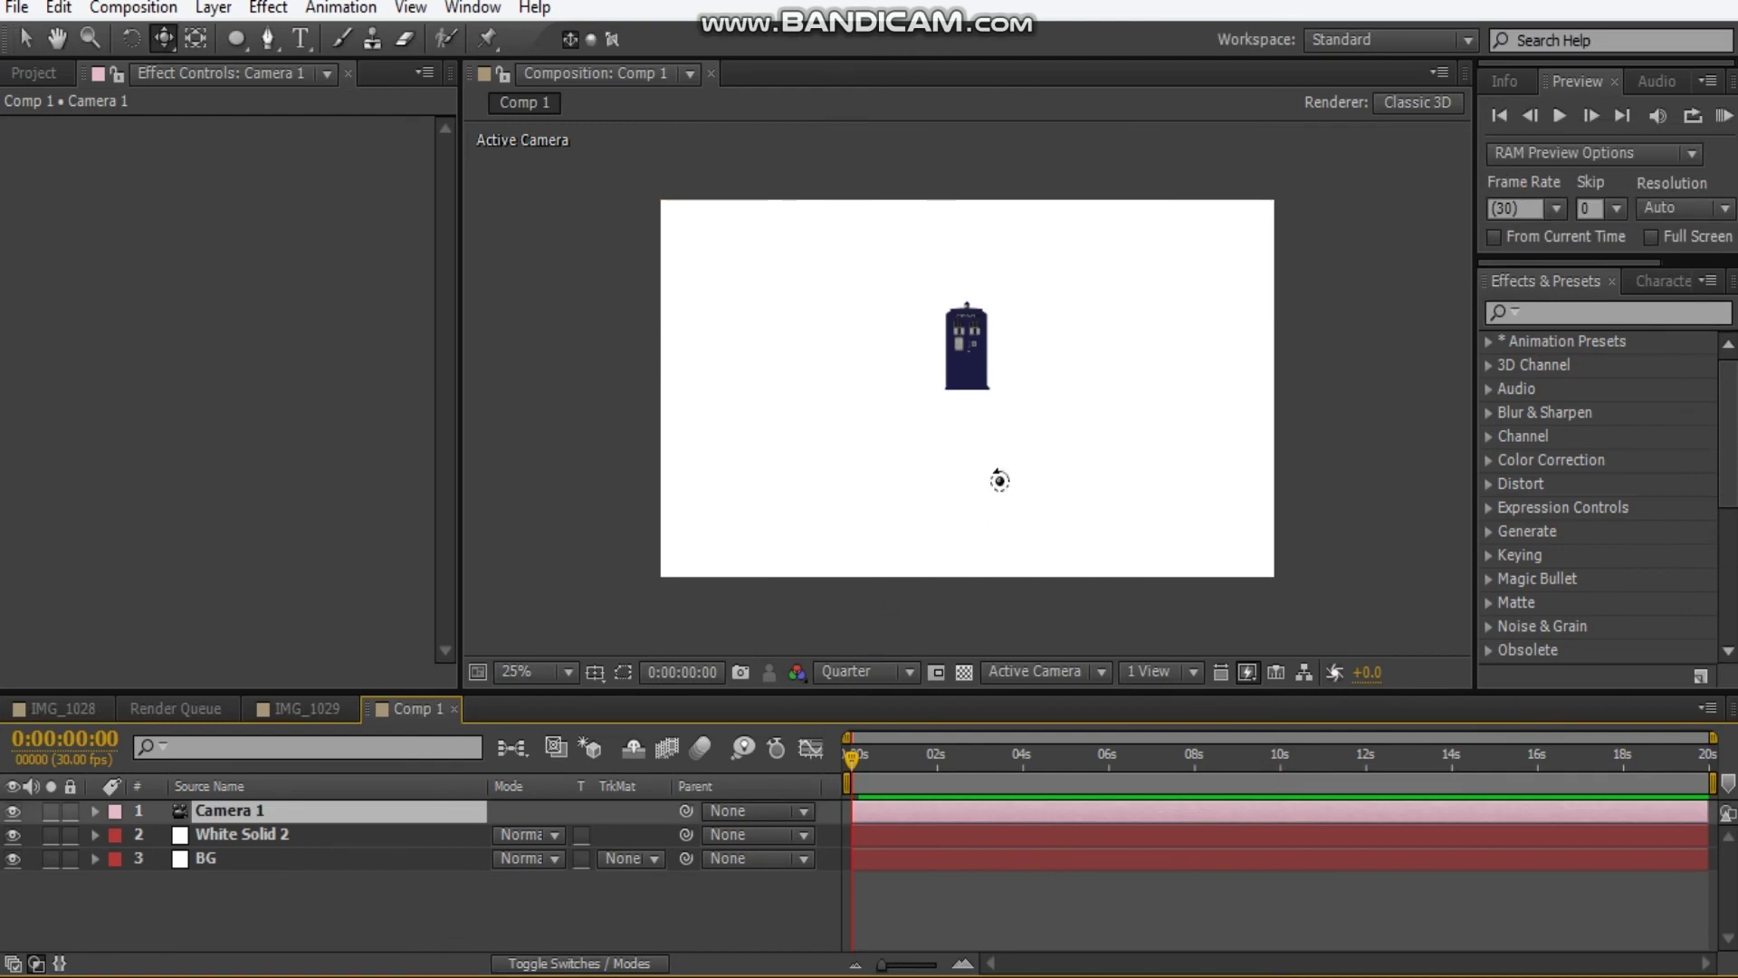
key("c")
left_click_drag(996, 480, 951, 477)
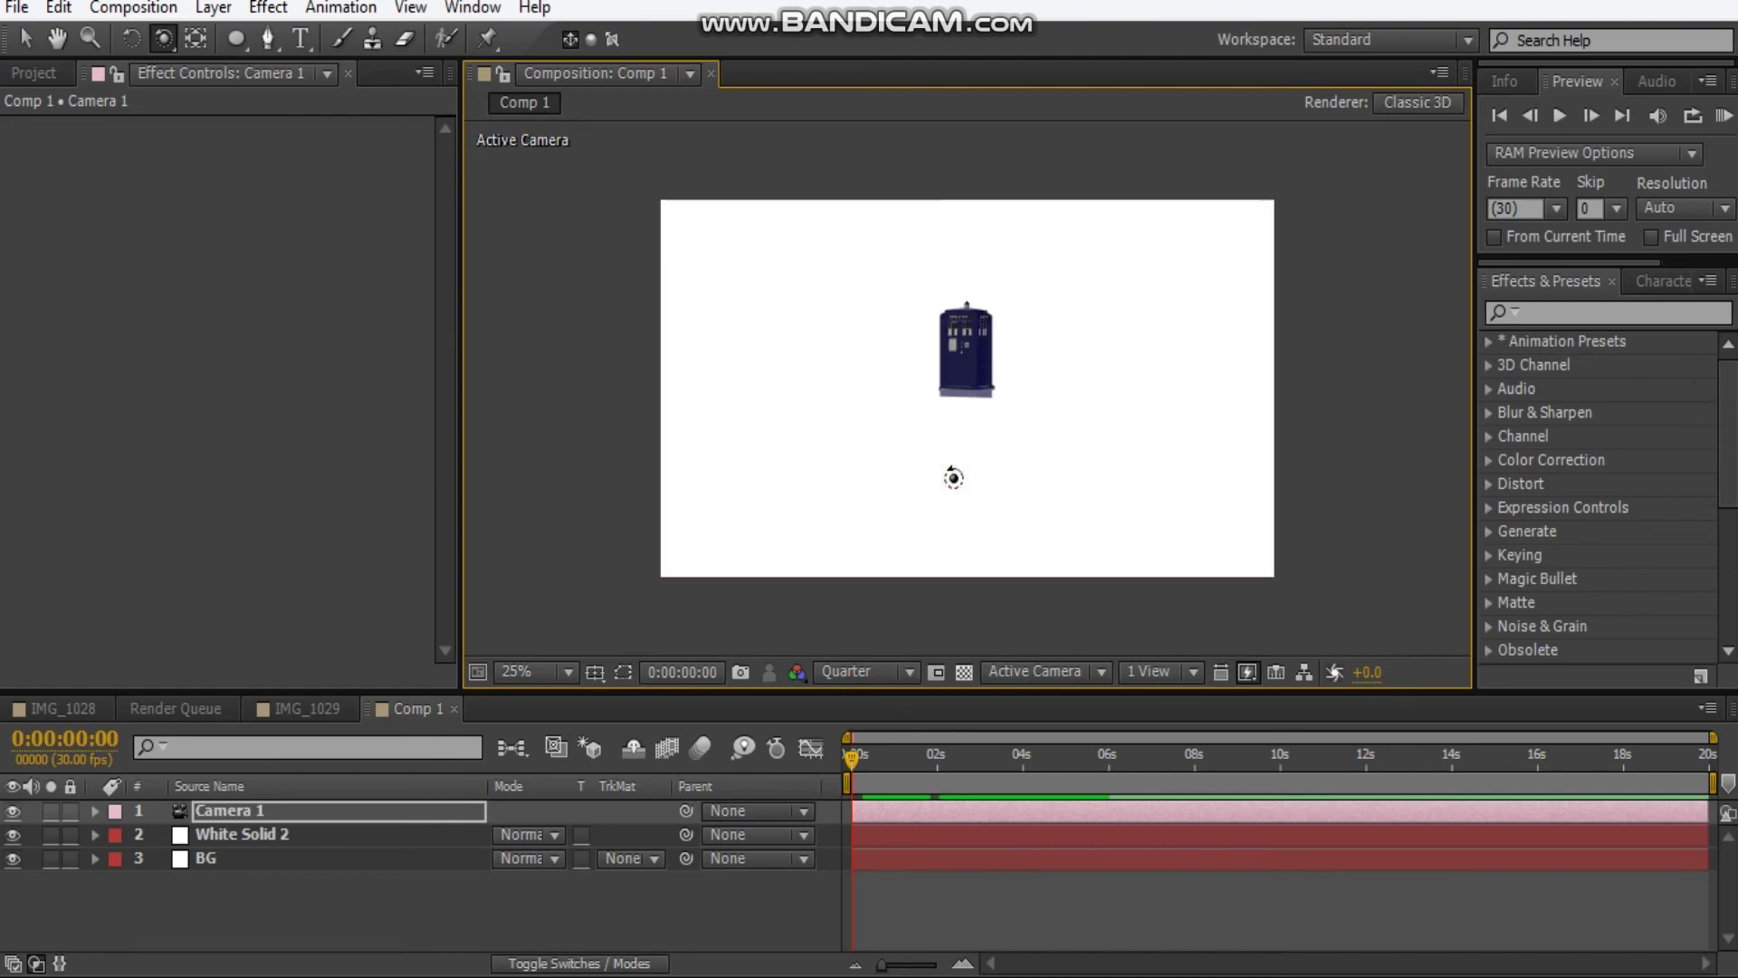
key("c")
key("c")
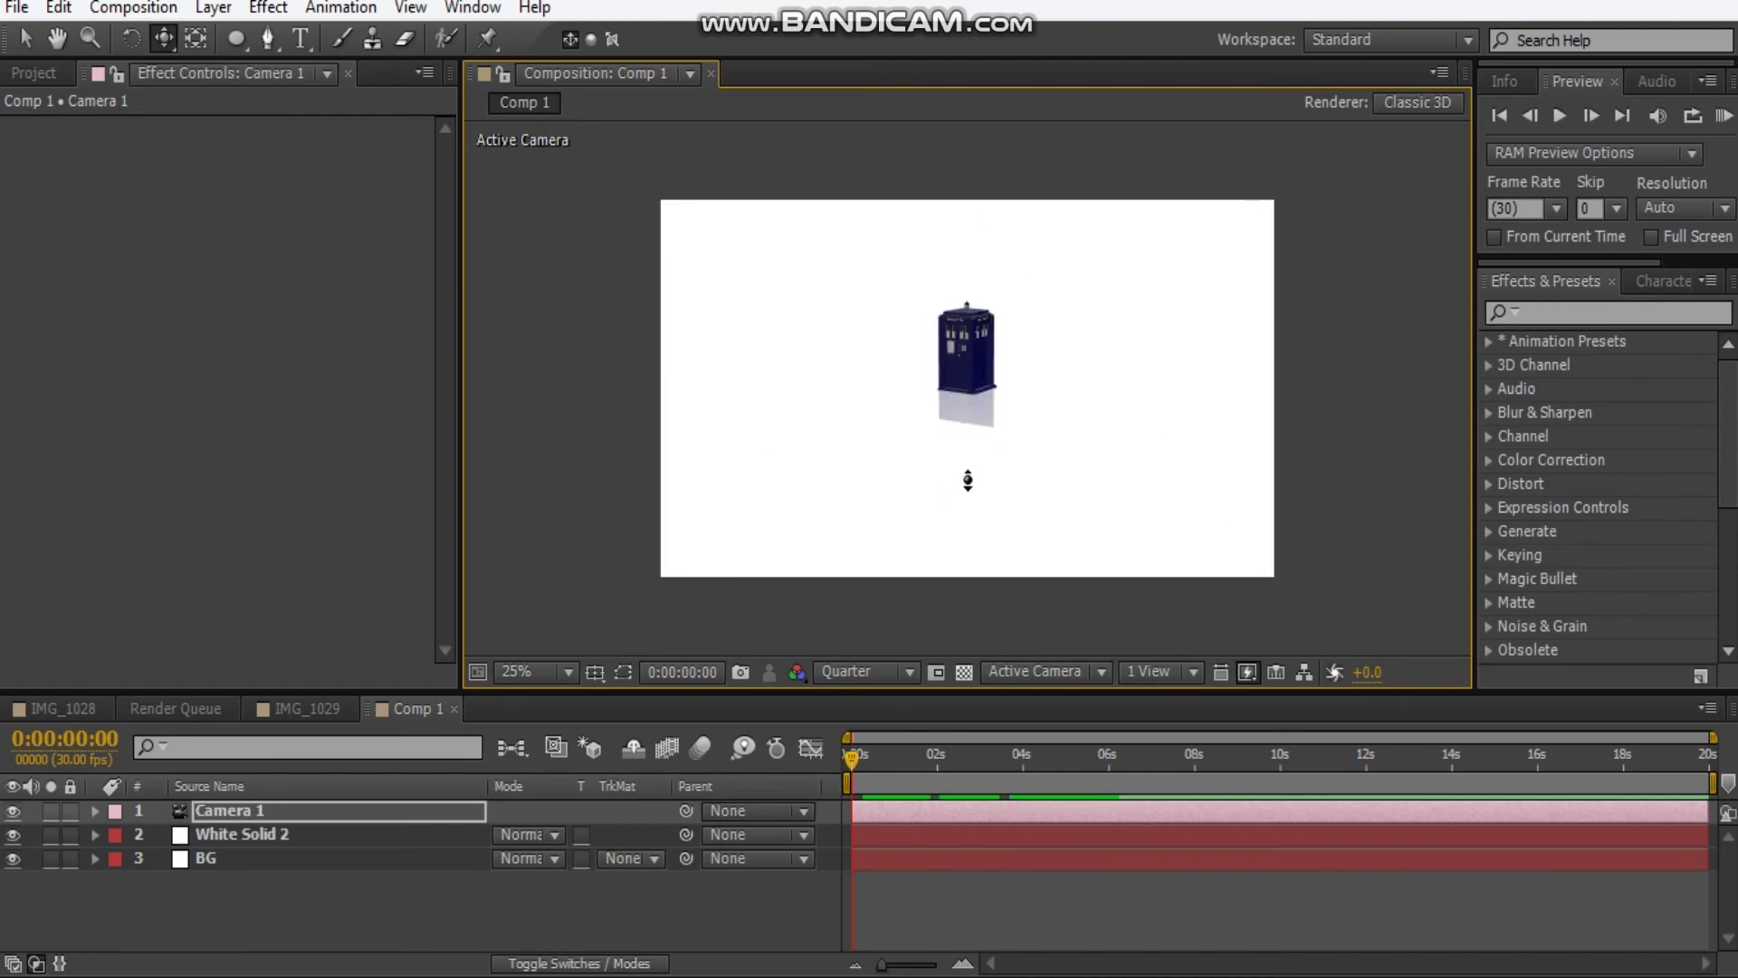
left_click_drag(985, 458, 969, 513)
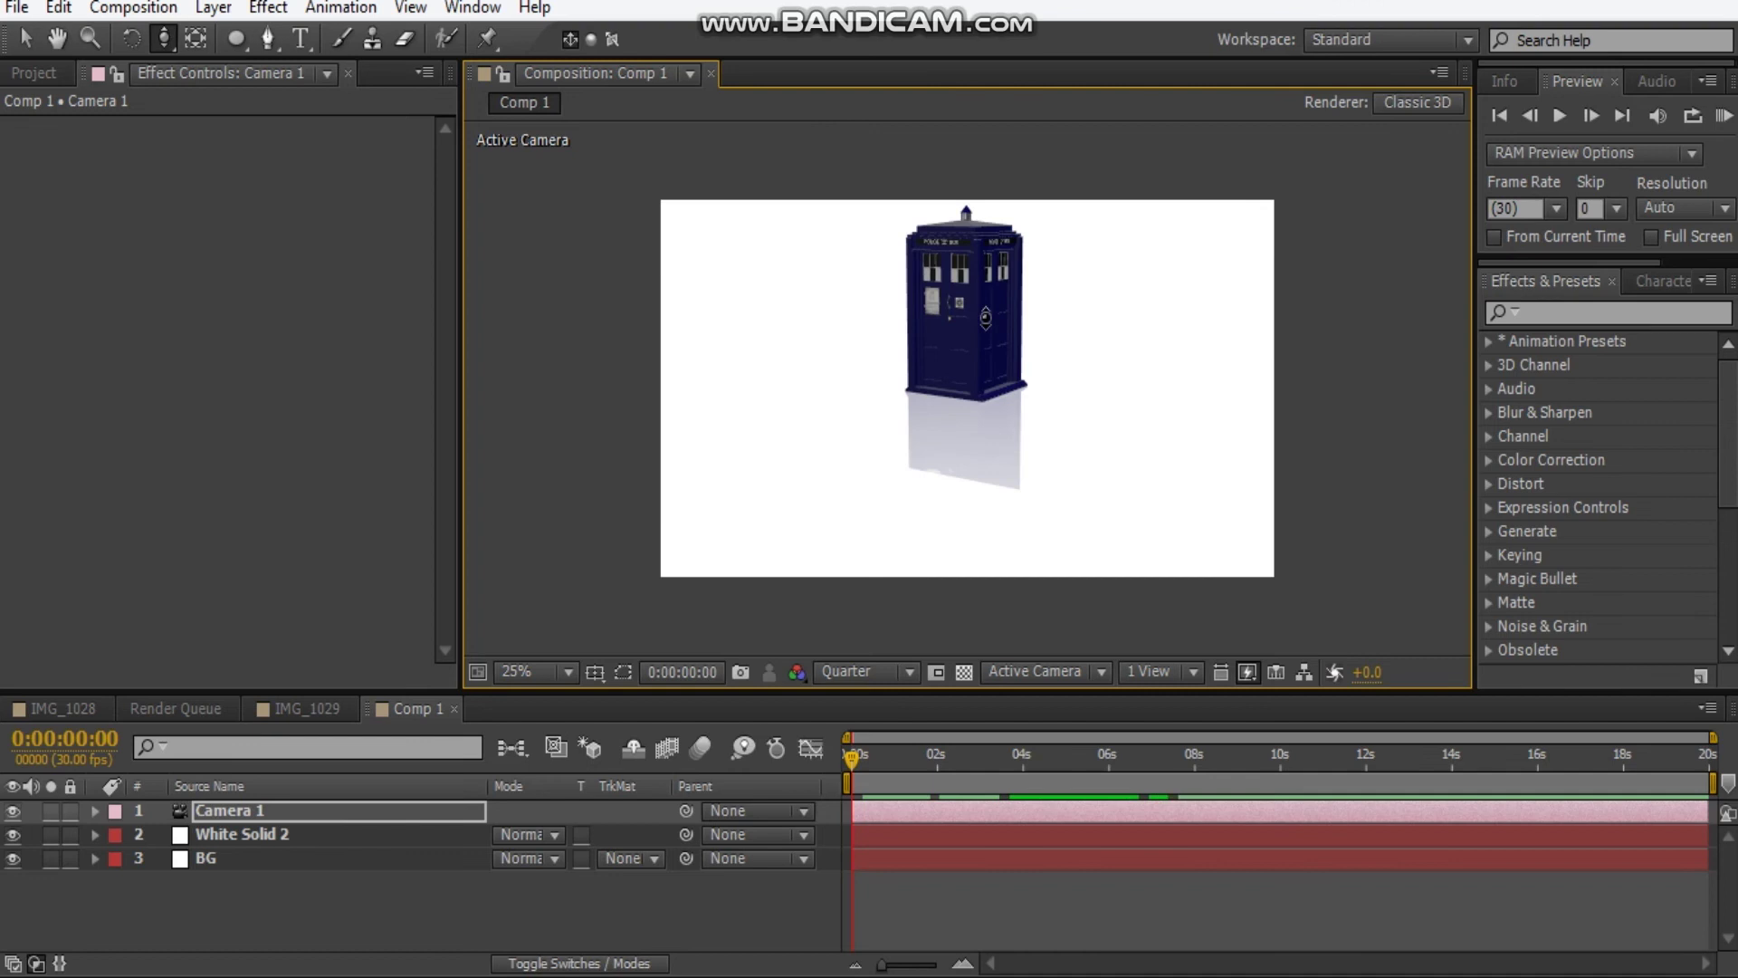
key("c")
left_click_drag(985, 317, 987, 326)
left_click_drag(1000, 495, 1011, 341)
key("c")
key("c")
key("c")
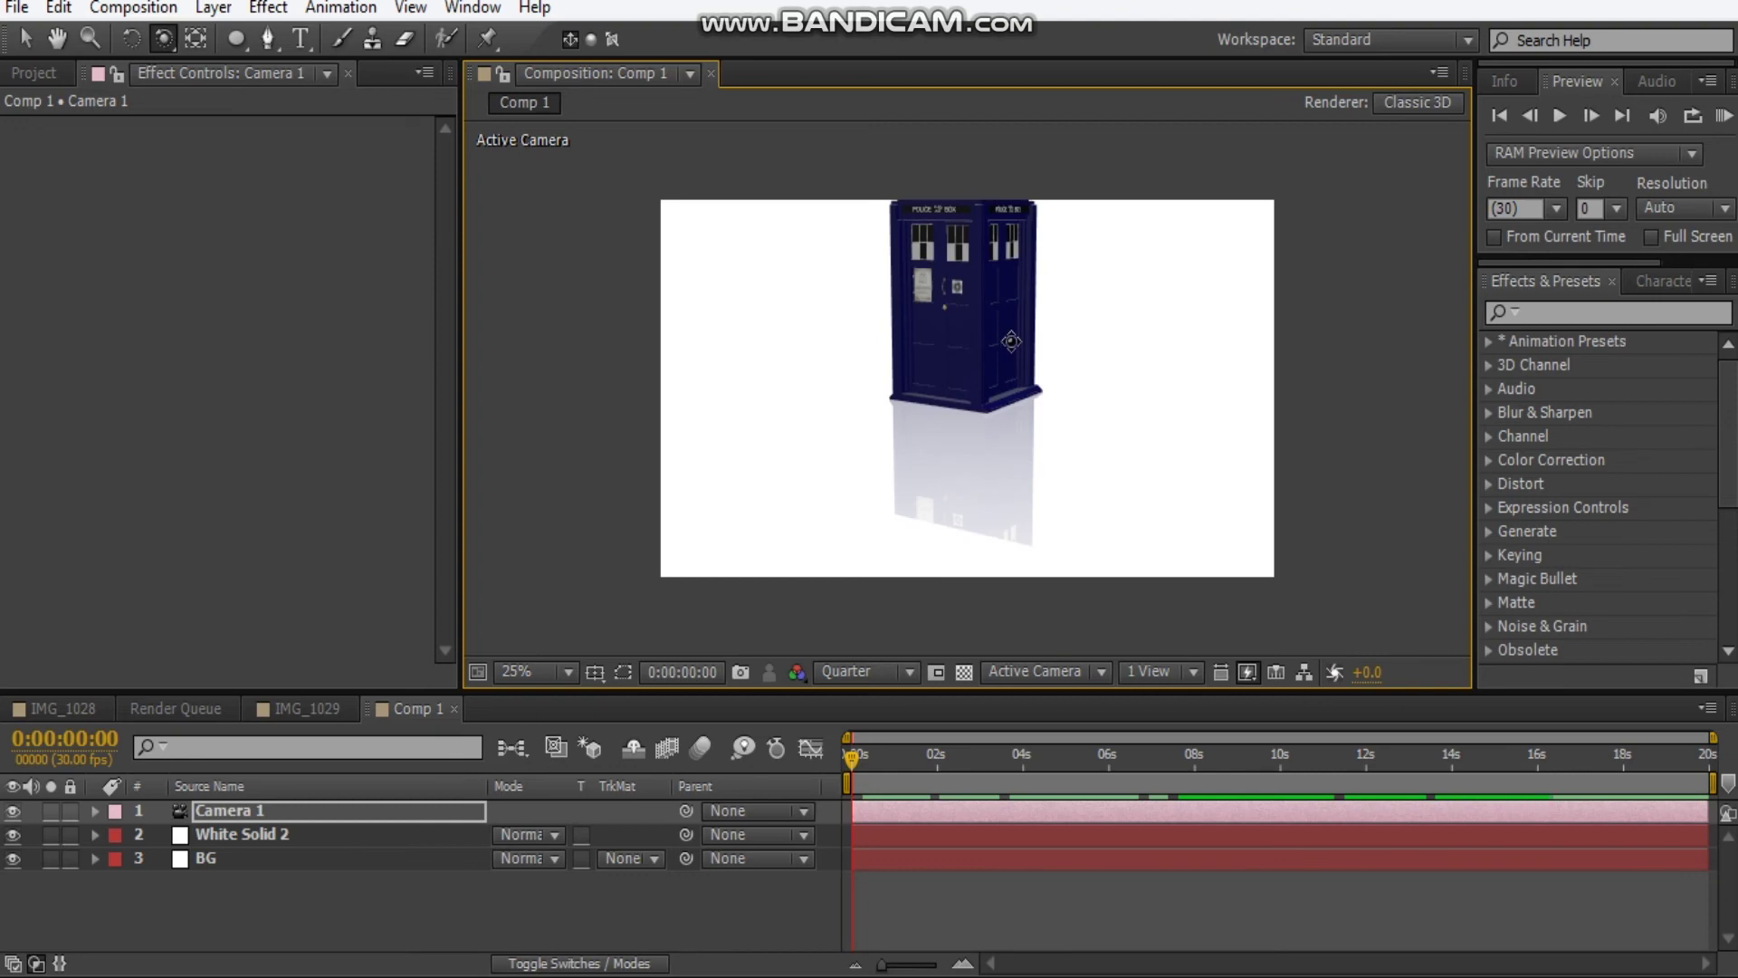
left_click_drag(1010, 339, 1019, 409)
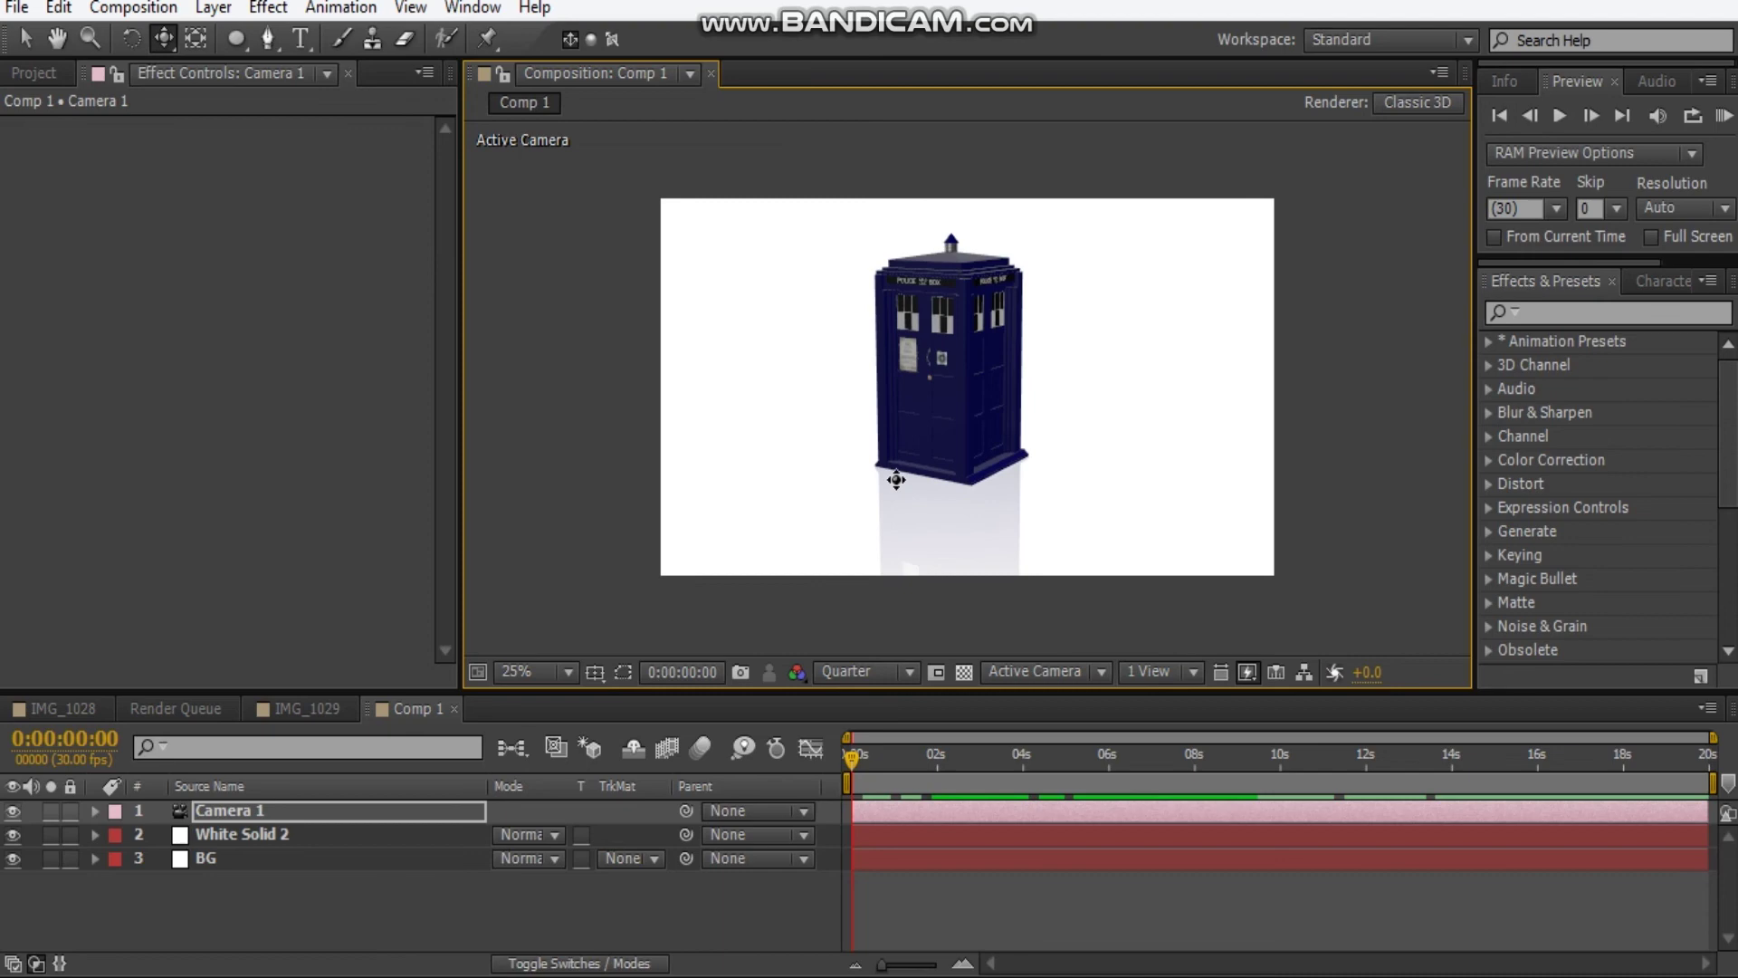
left_click(335, 834)
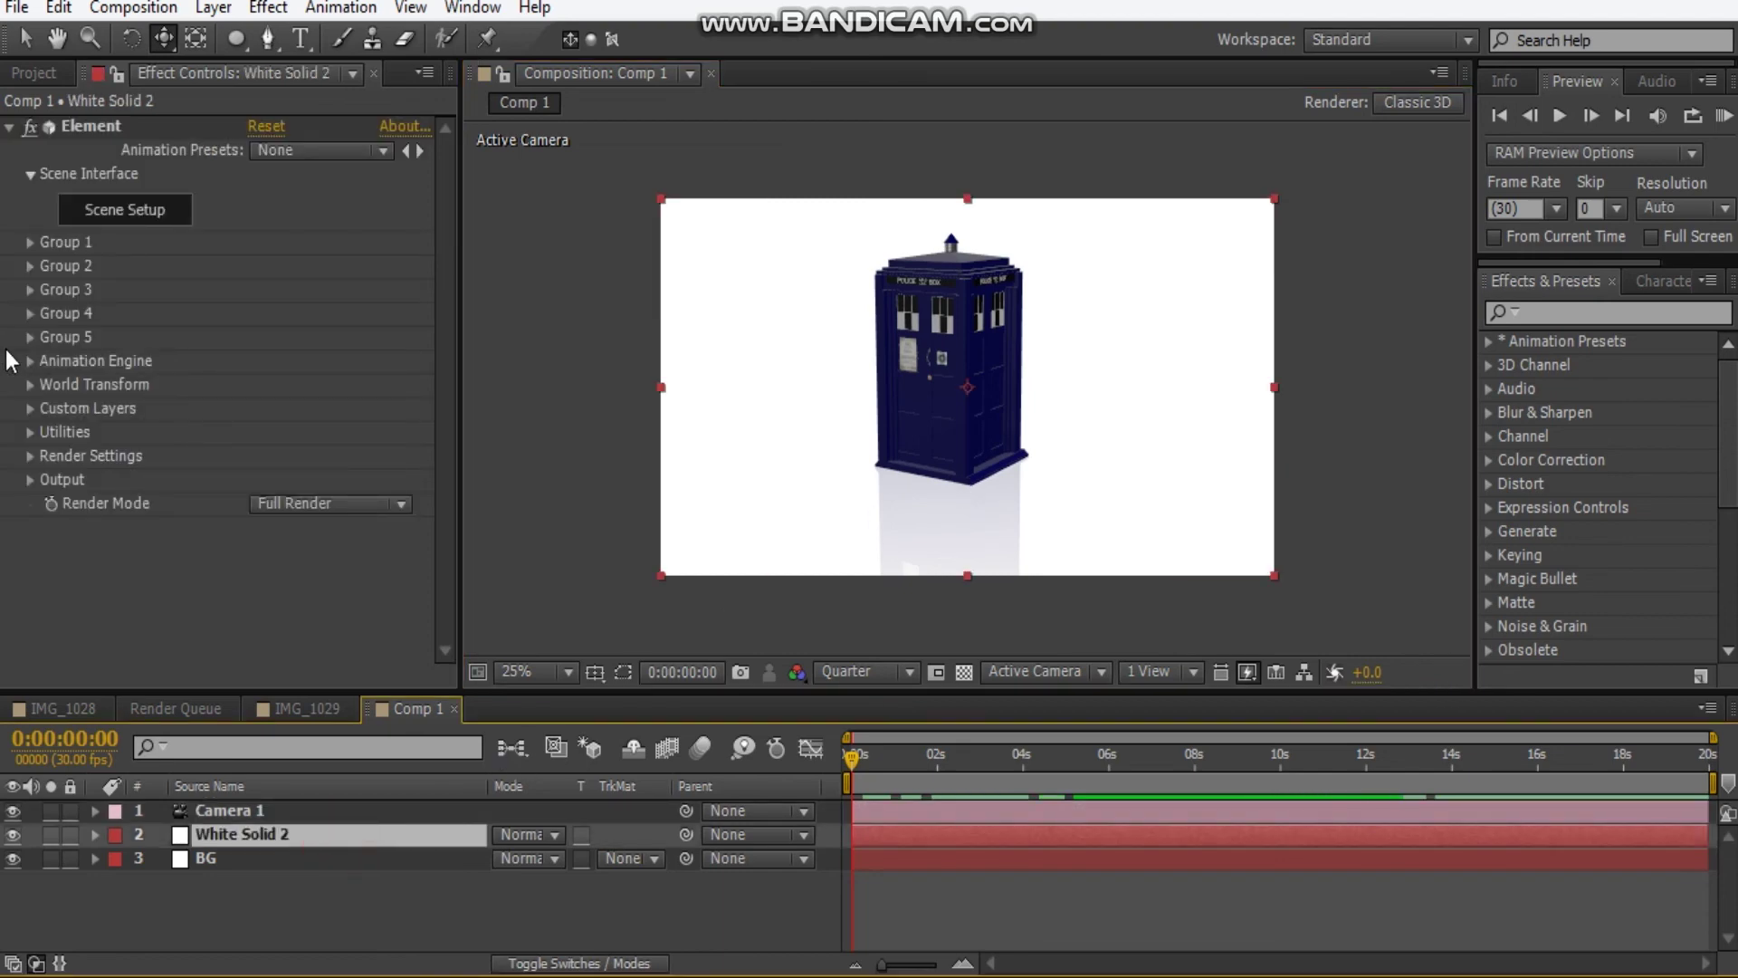
Check Enable AO under Element's Render Settings > Ambient Occlusion and set AO Mode to Ray-Traced
left_click(32, 455)
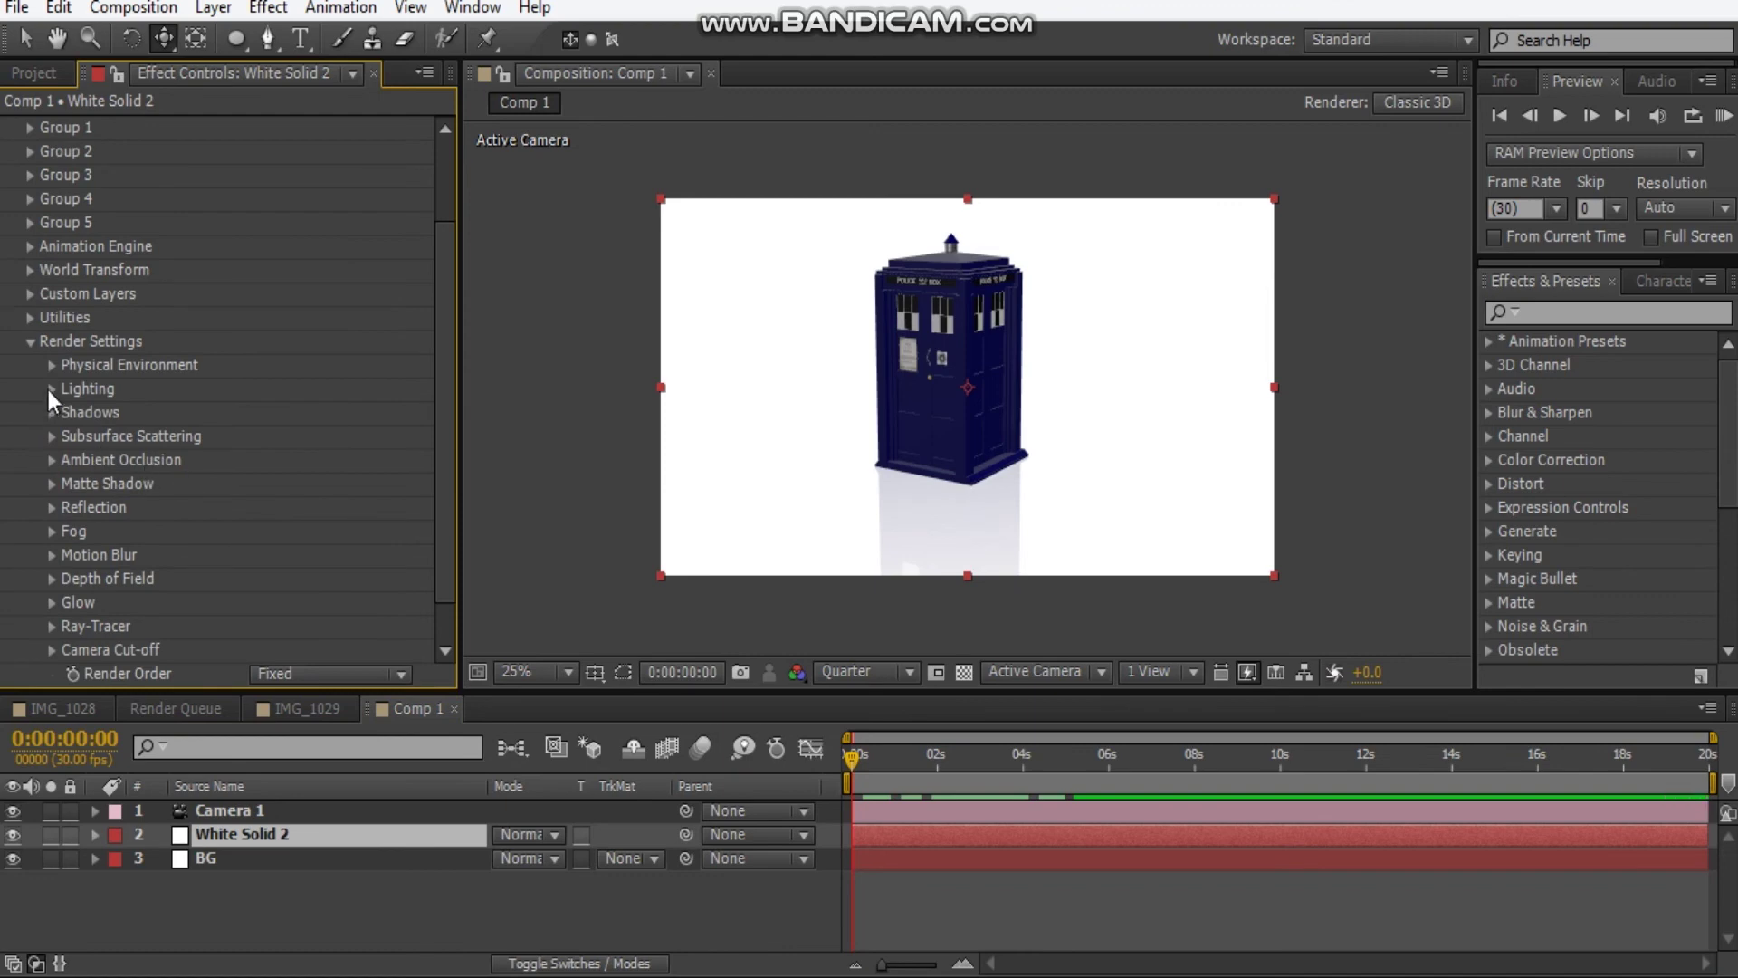
left_click(51, 462)
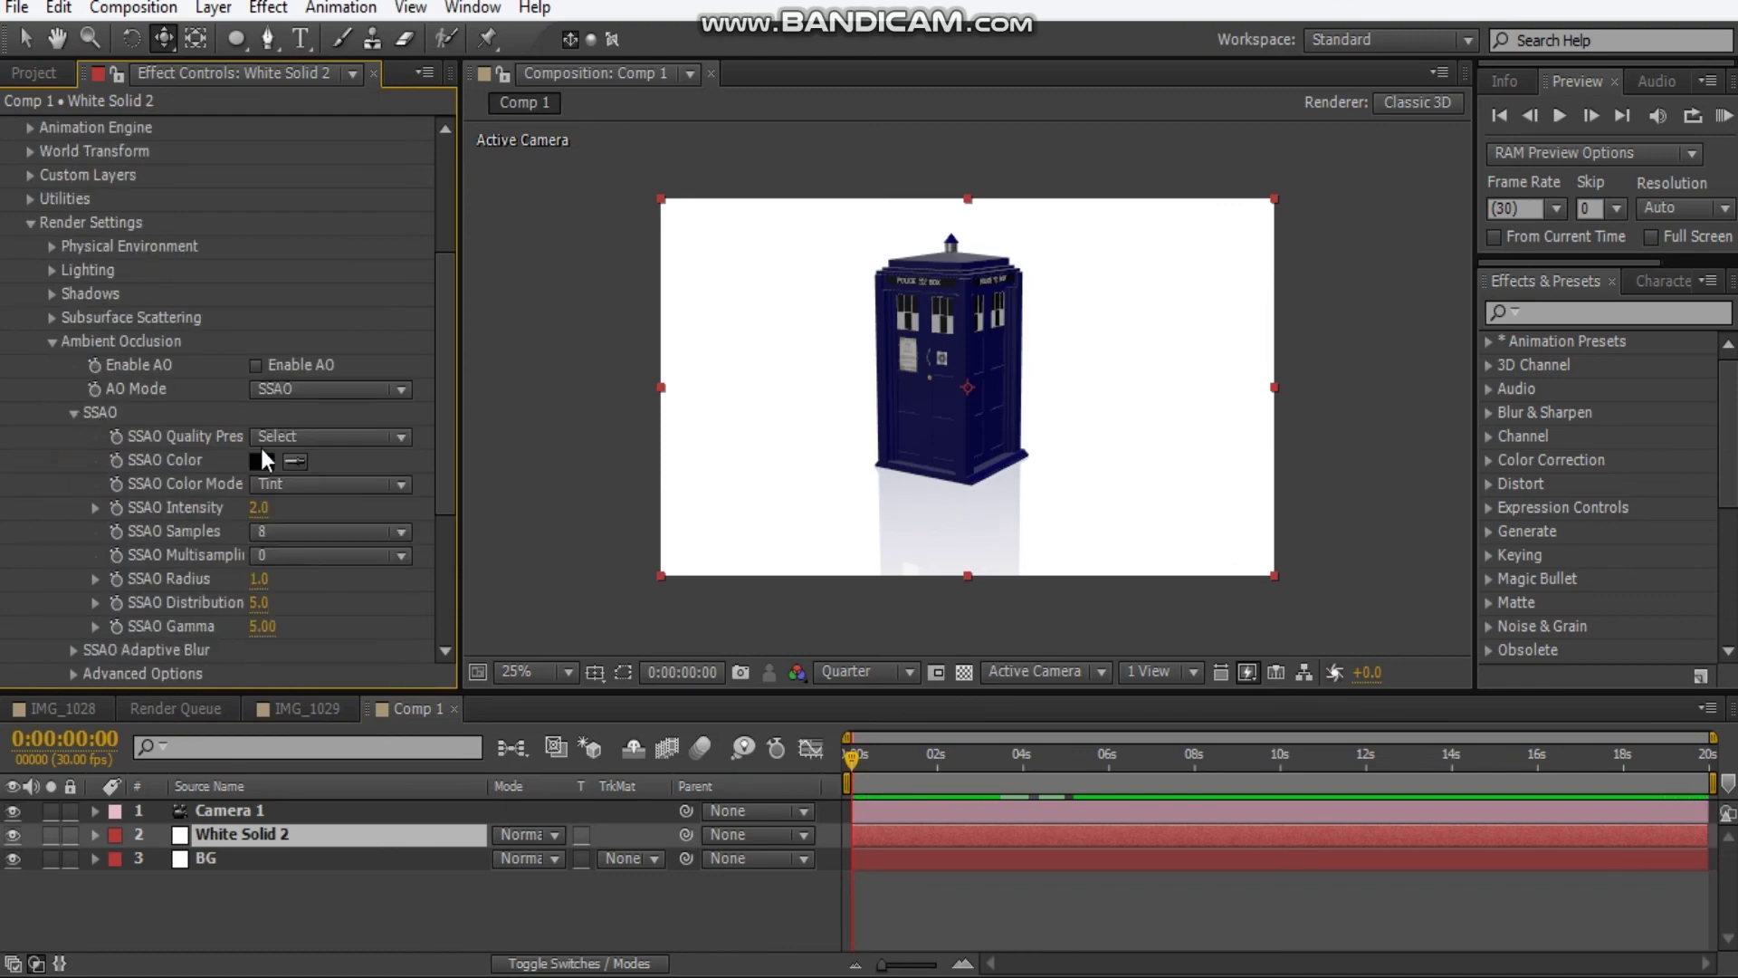
left_click(256, 364)
left_click(312, 389)
left_click(306, 449)
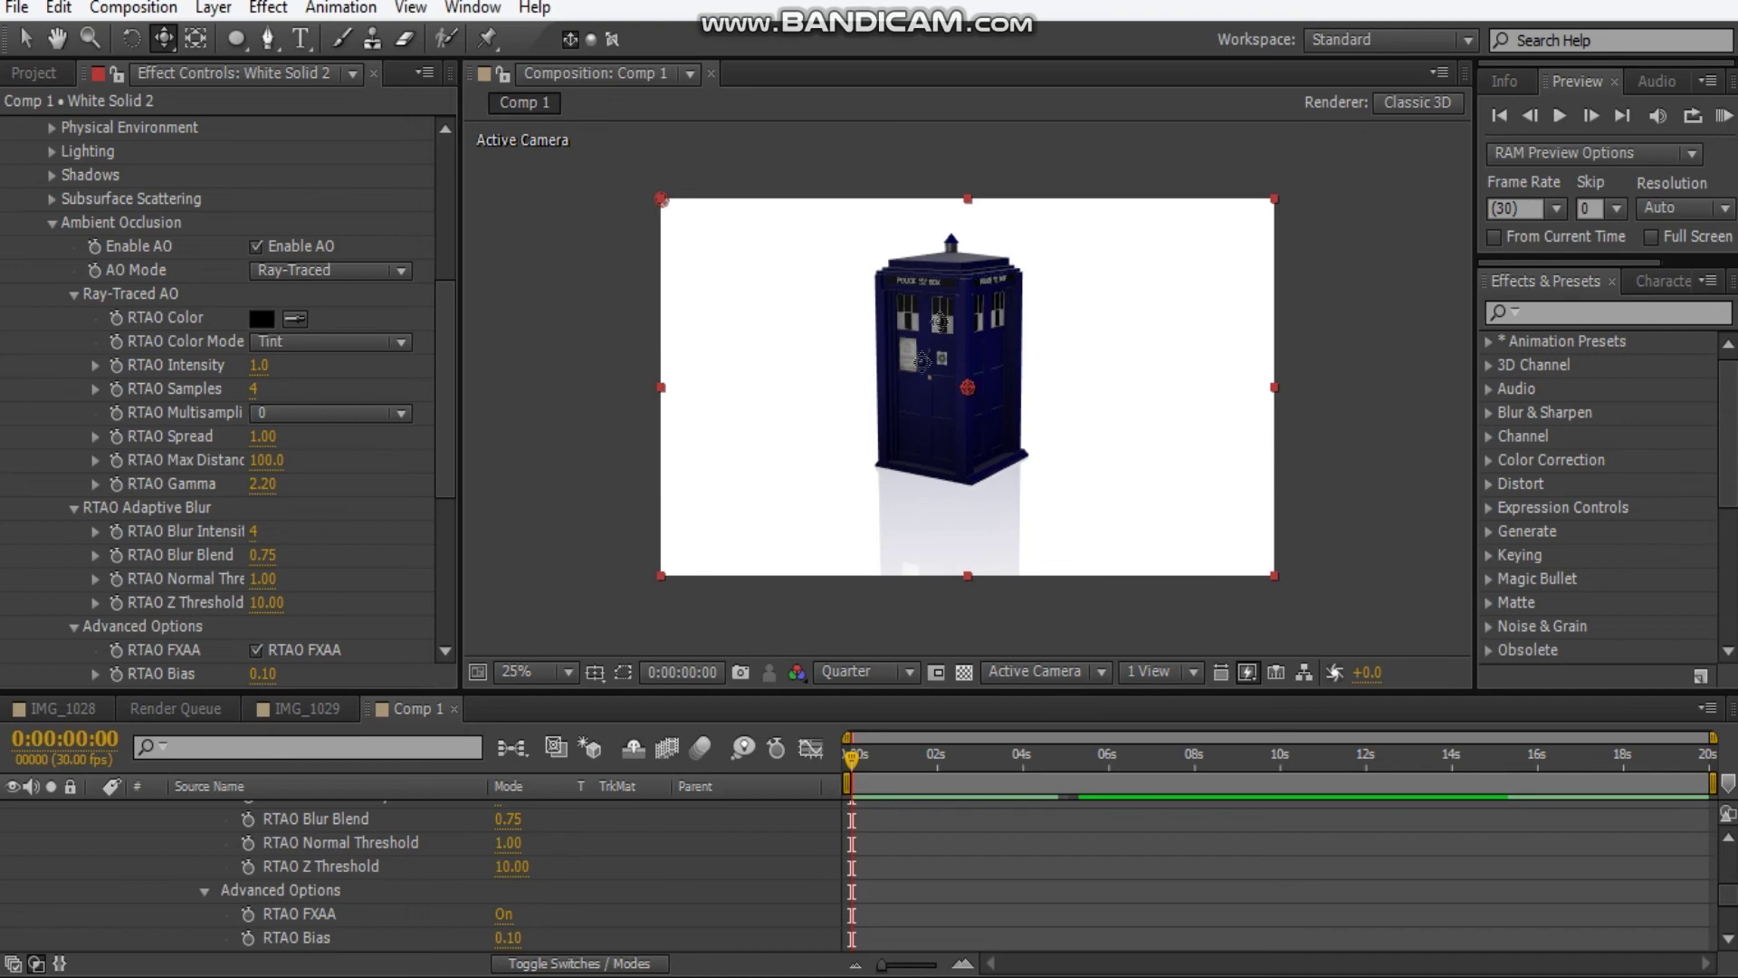
left_click(1061, 606)
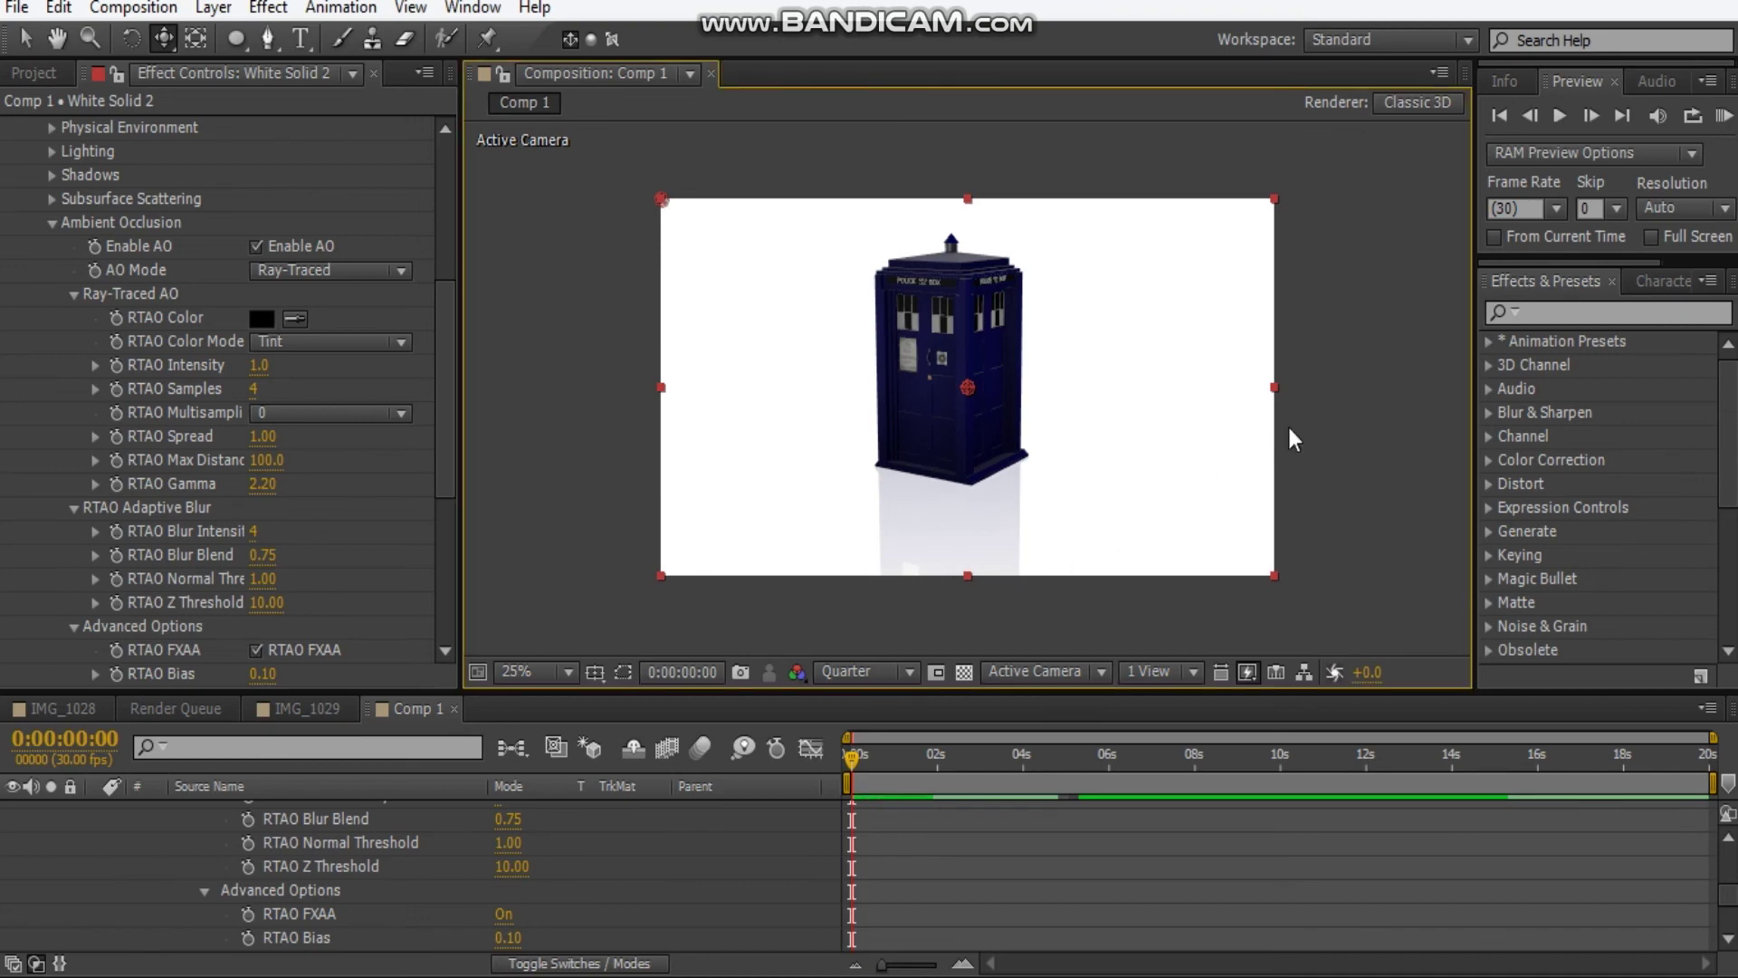
Zoom and pan the viewer to inspect the TARDIS floor reflection, then switch to IMG_1029
key("v")
left_click(1296, 398)
scroll(1005, 384, "up", 2)
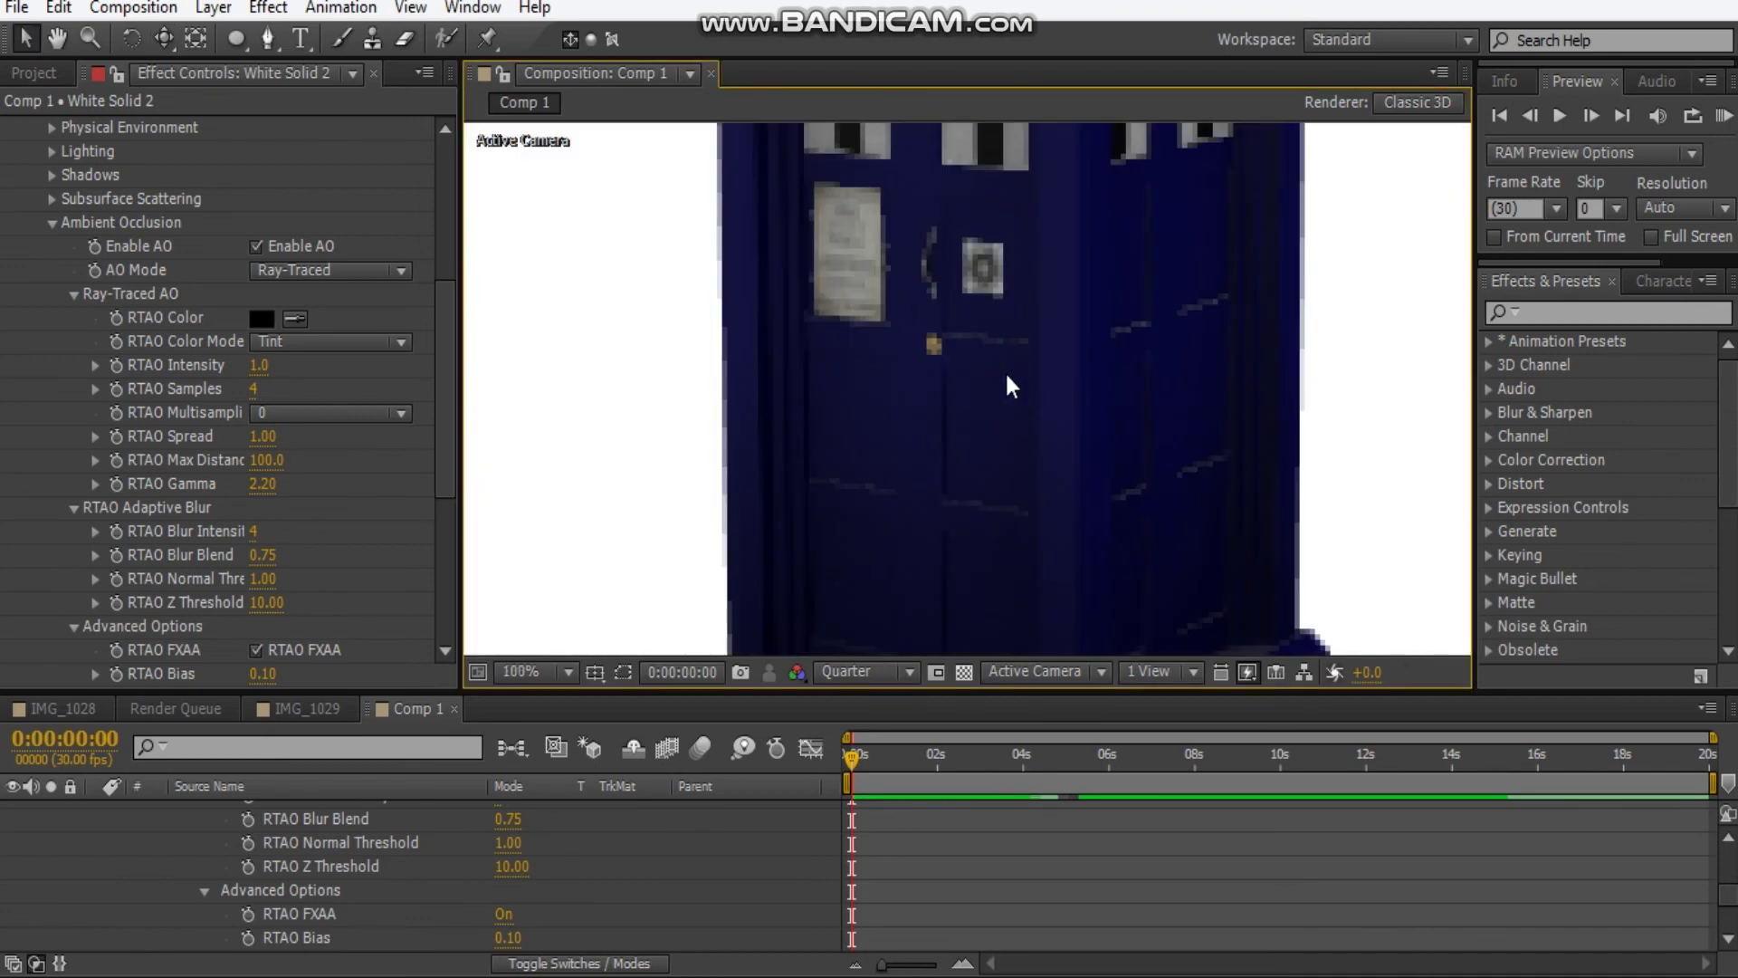
scroll(1043, 351, "down", 2)
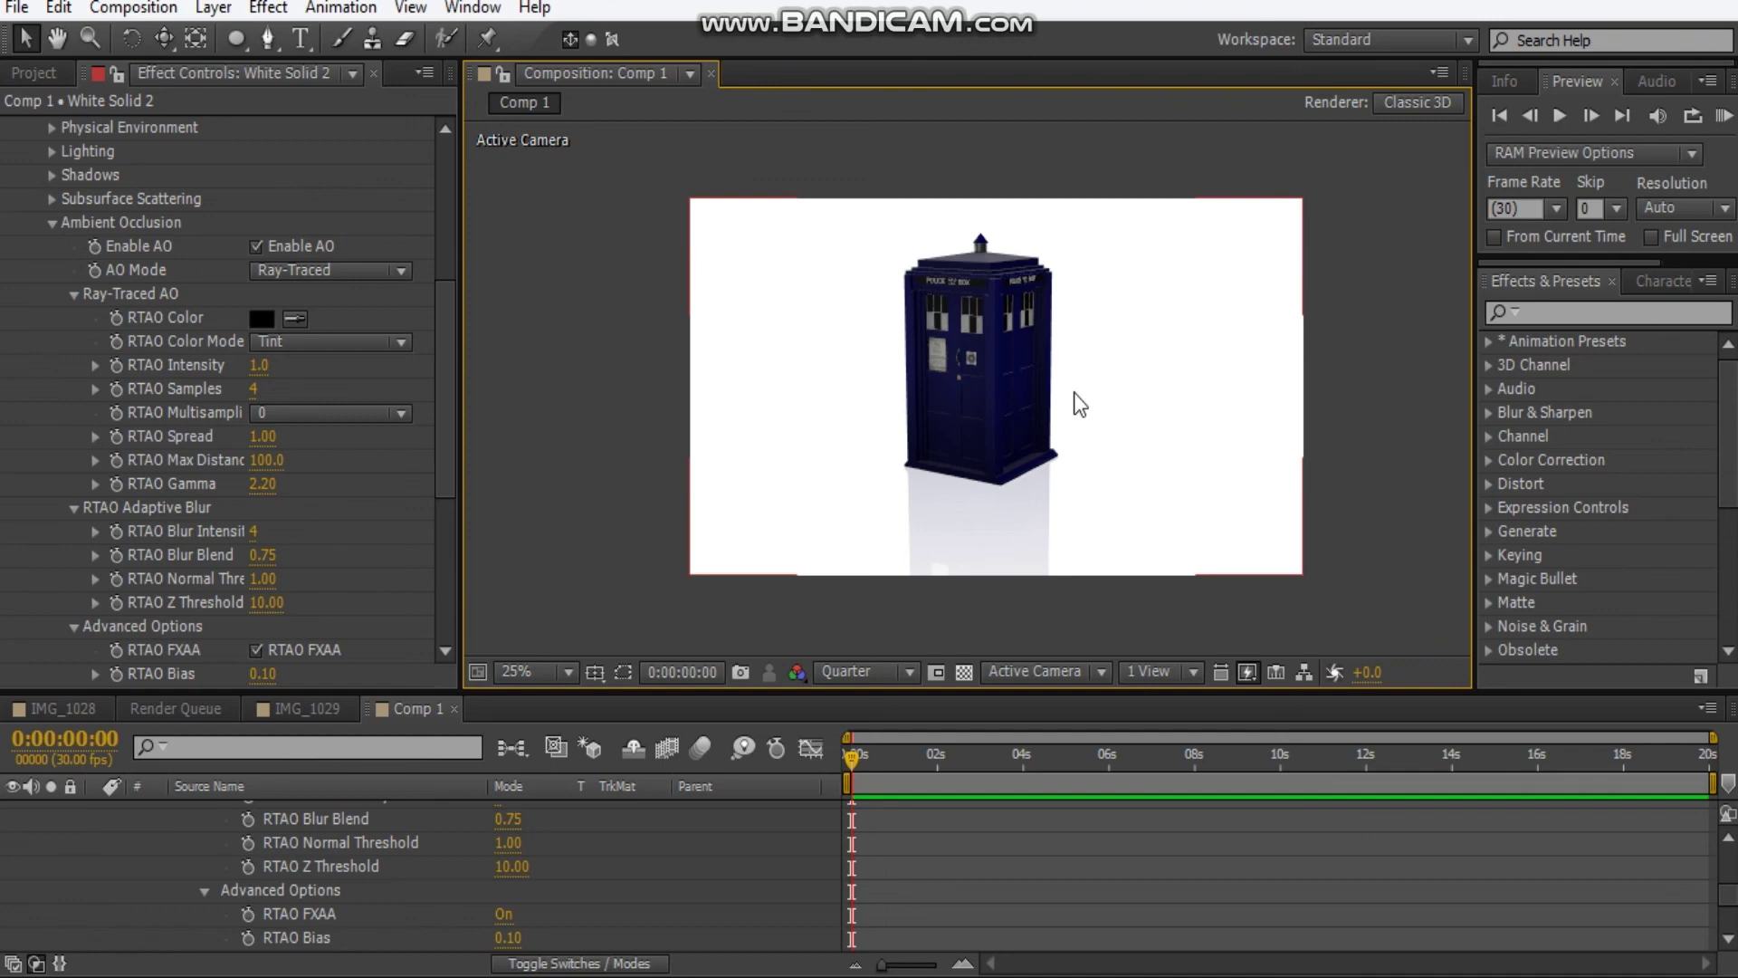
scroll(1080, 404, "up", 2)
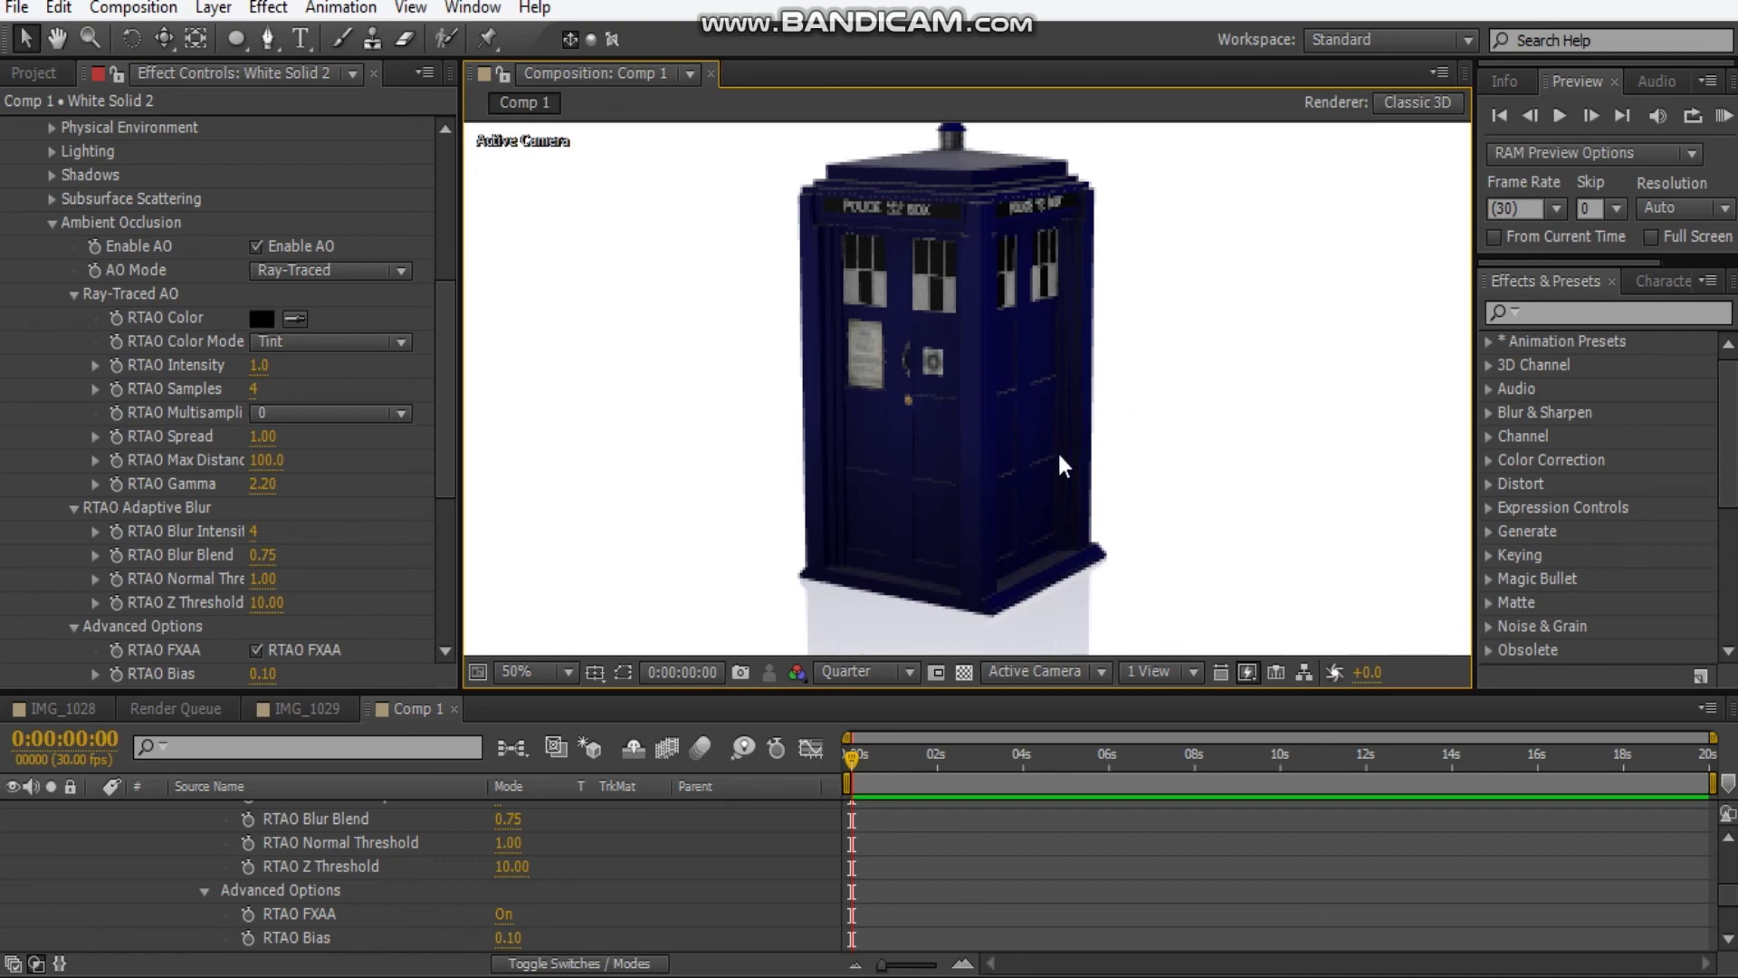
scroll(939, 442, "down", 2)
scroll(940, 439, "up", 2)
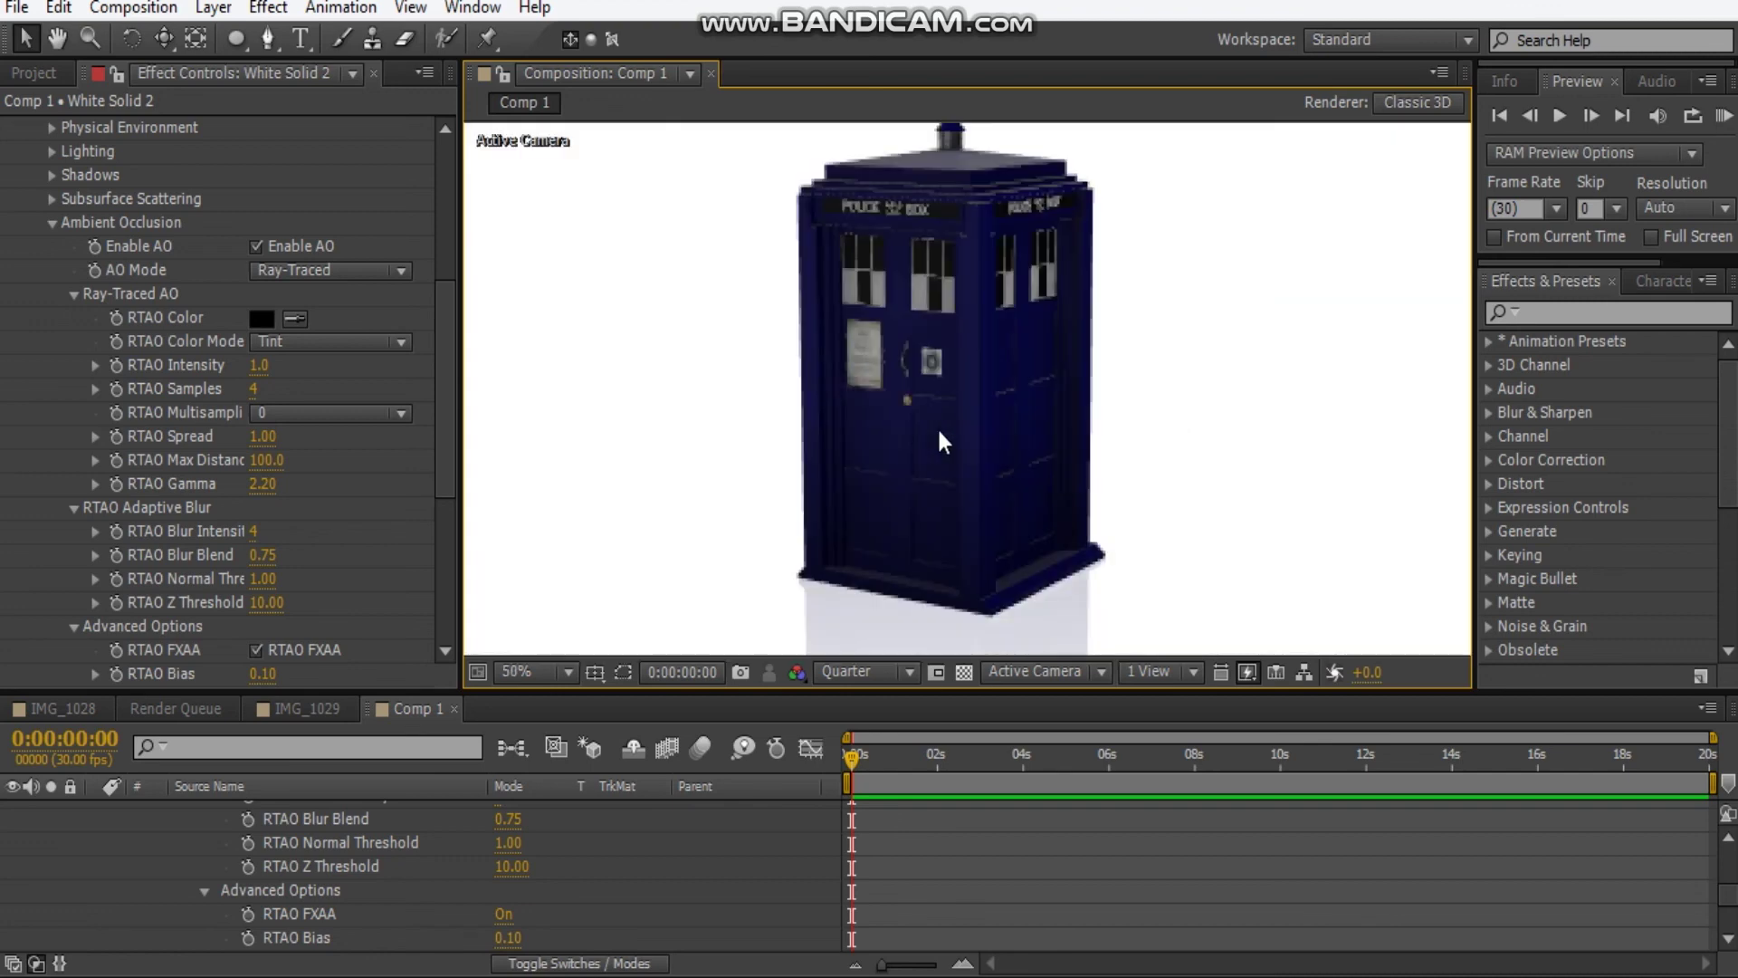
left_click_drag(958, 373, 968, 309)
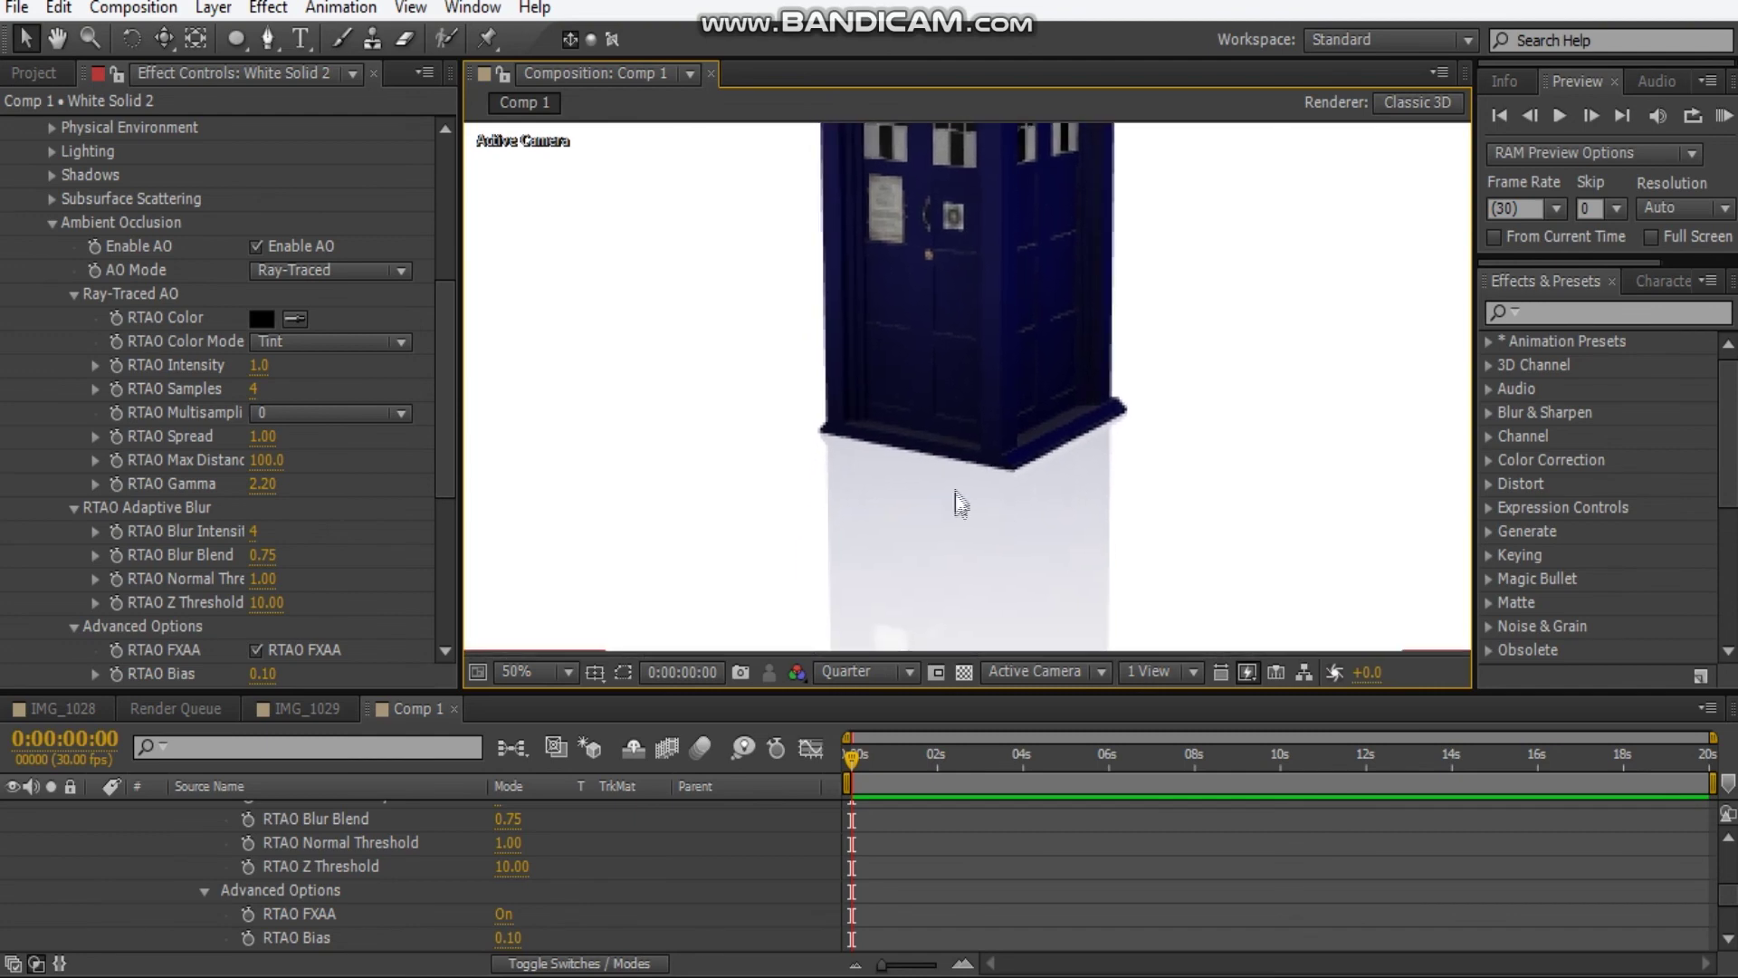
left_click_drag(955, 496, 970, 311)
left_click_drag(996, 472, 1000, 454)
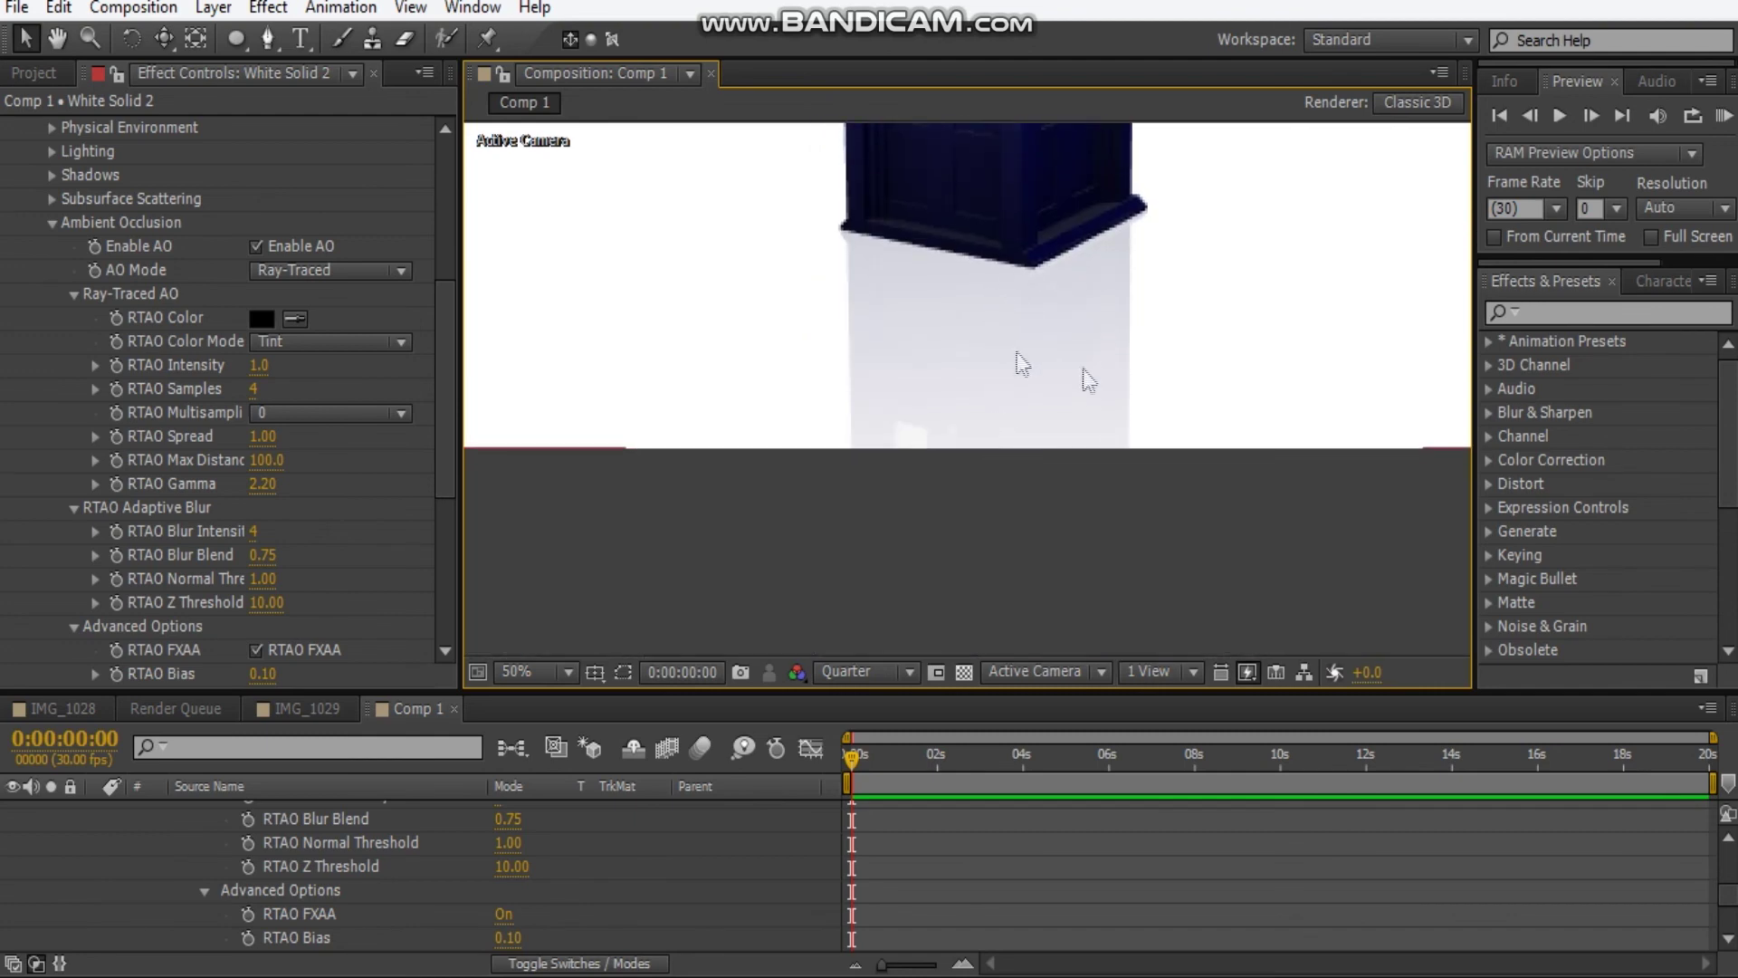
left_click(299, 708)
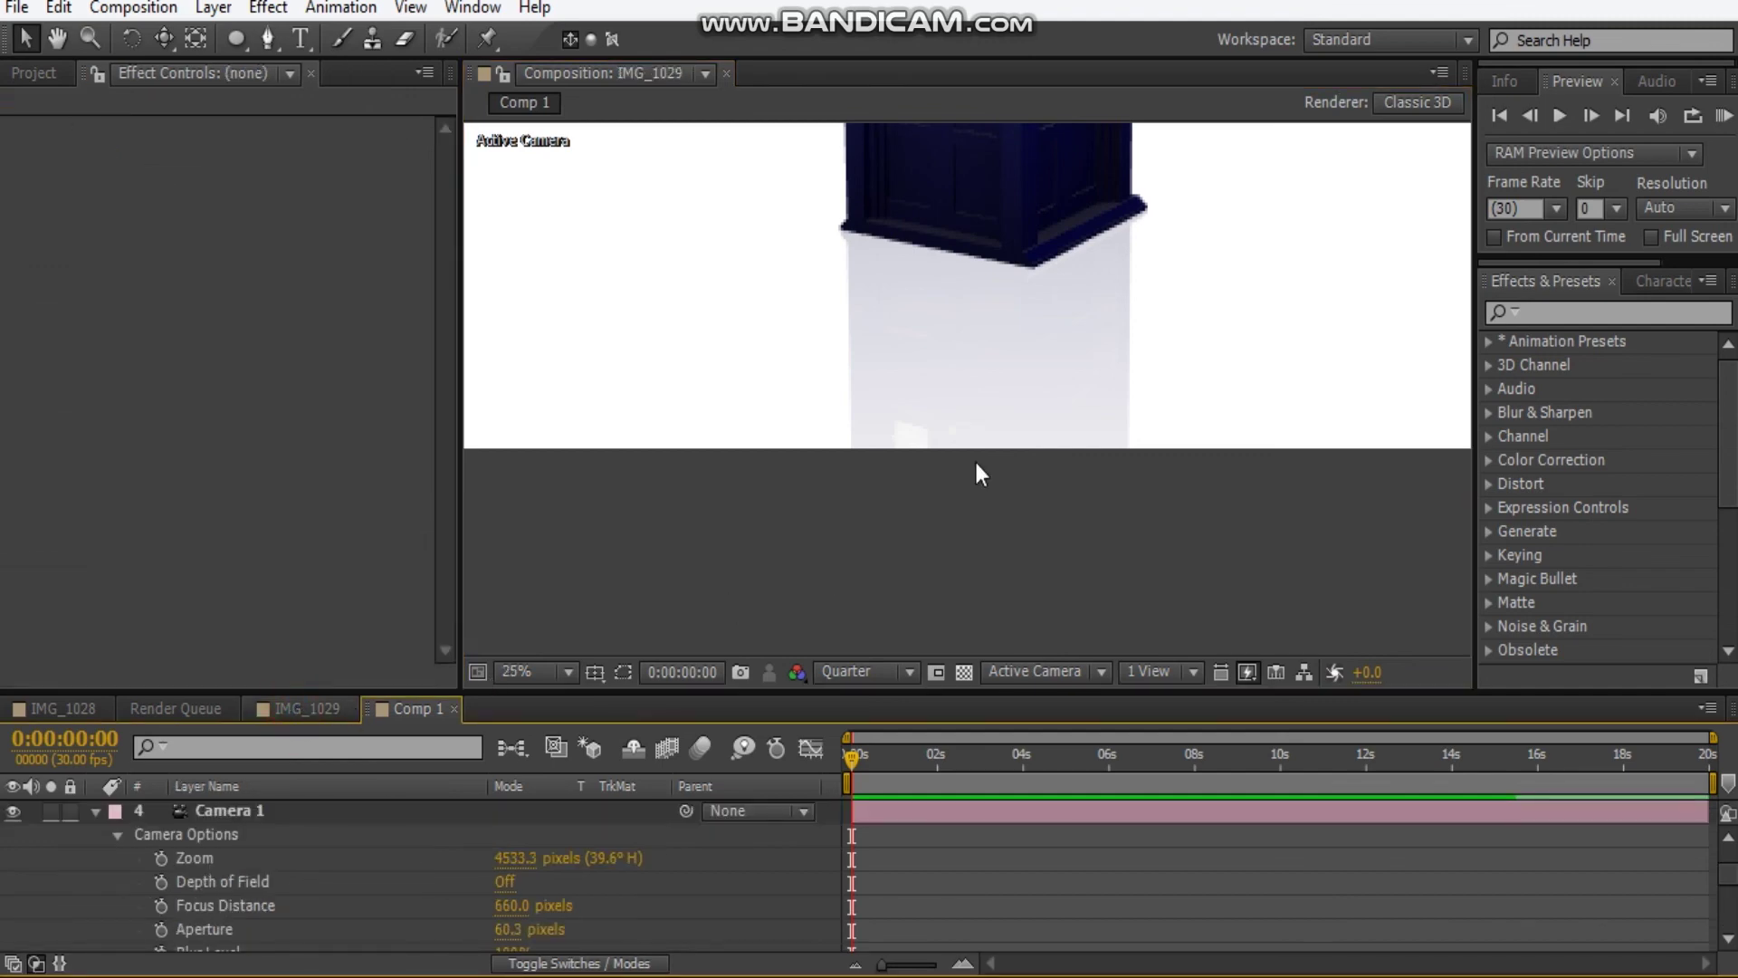
scroll(1036, 473, "down", 1)
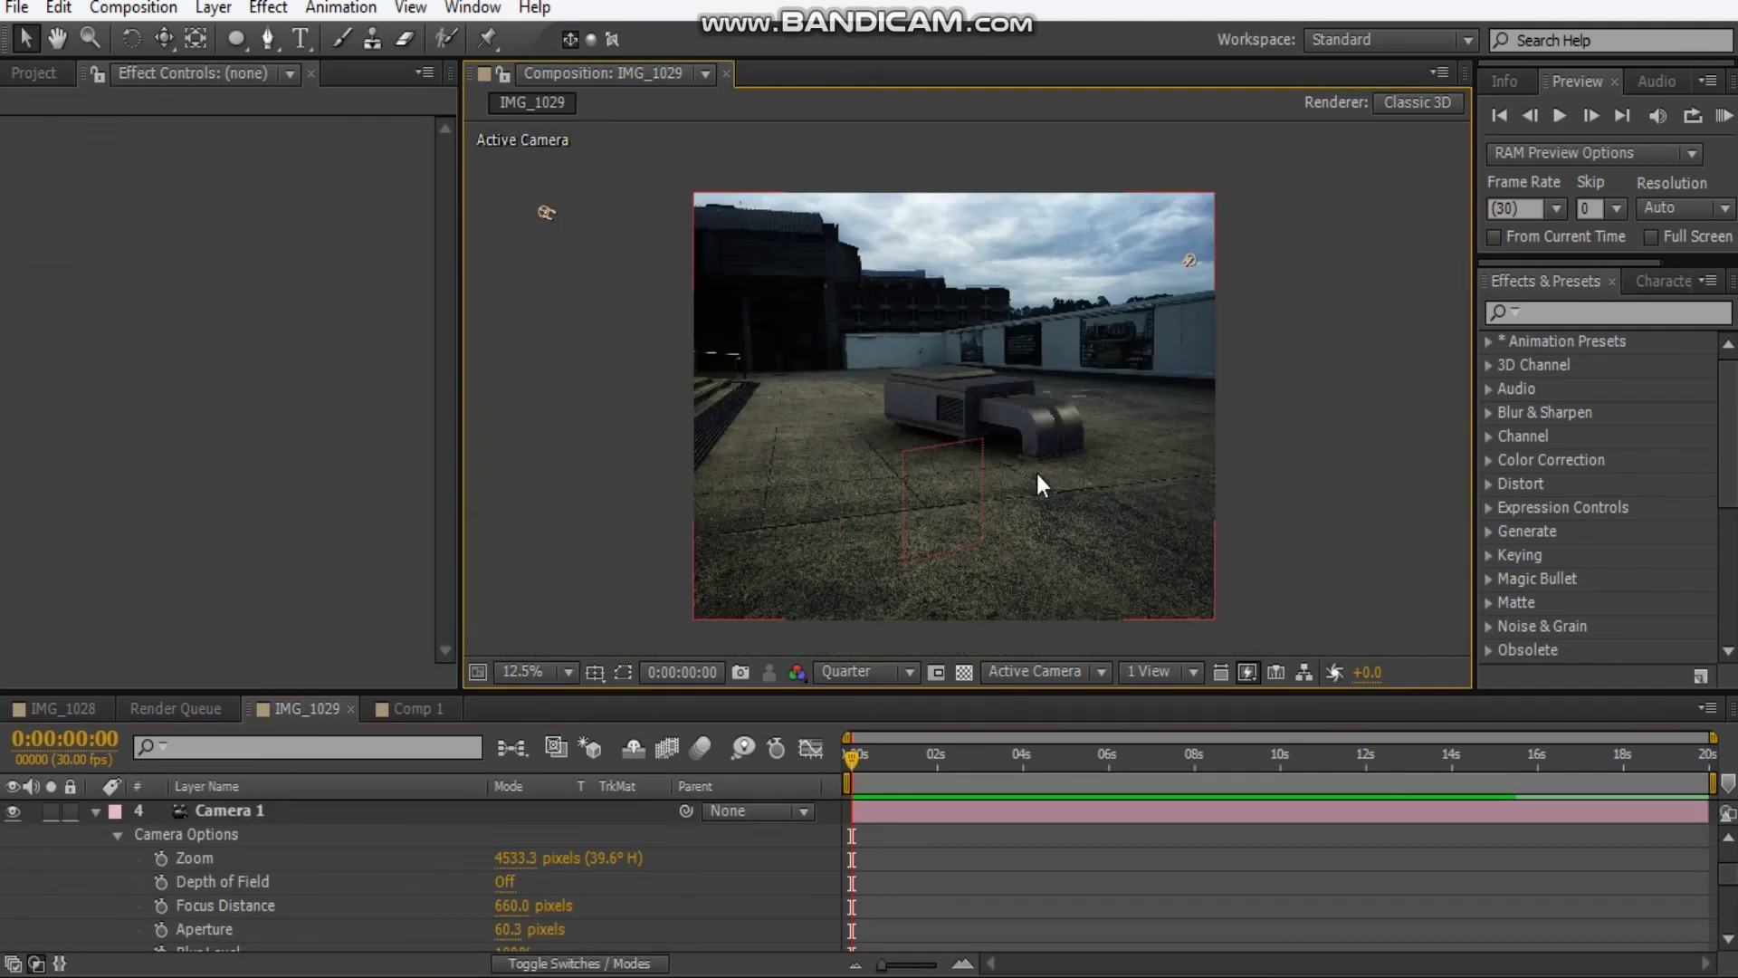